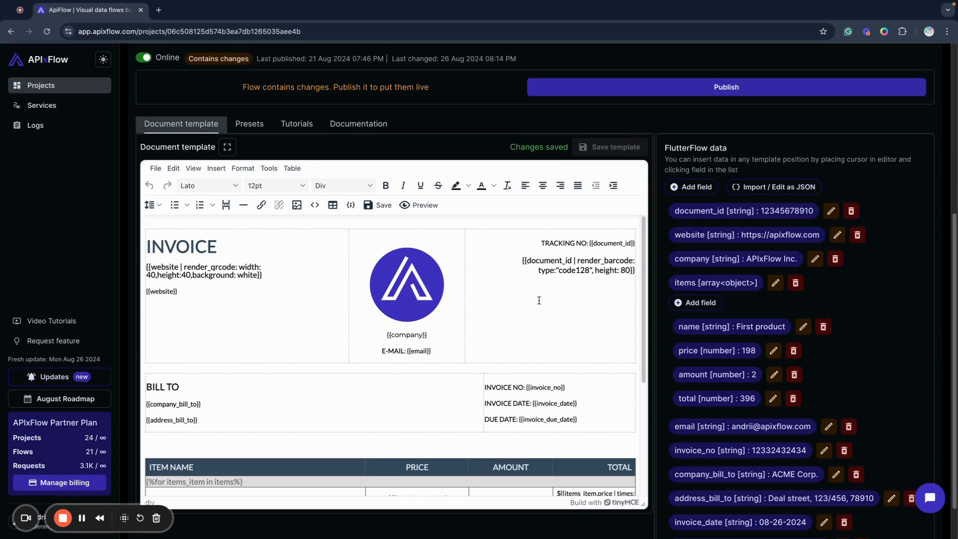
Look over the available document presets and return to the document template
{"action": "left_click", "coordinate": [251, 127]}
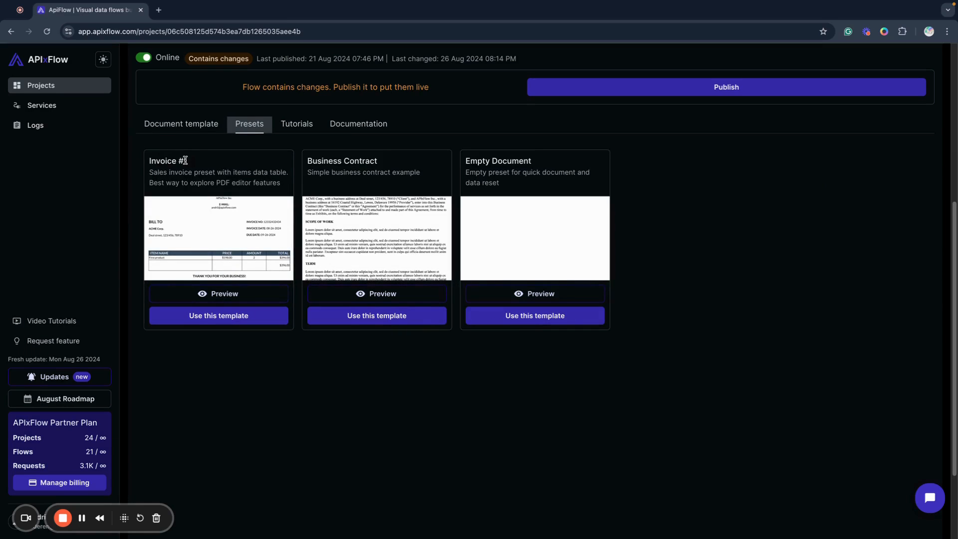
{"action": "left_click", "coordinate": [181, 131]}
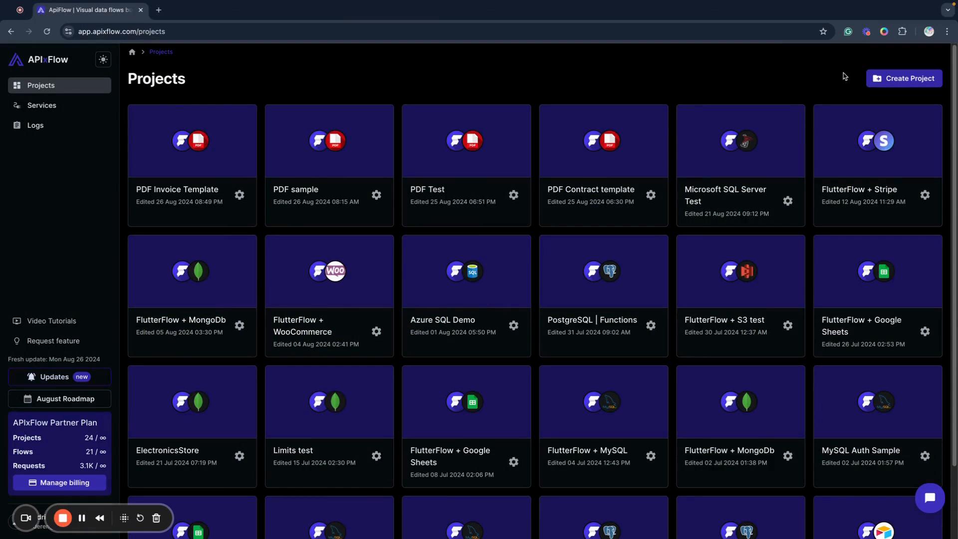
Create a new project connected to the PDF service and name it PDF Invoice Demo
{"action": "left_click", "coordinate": [901, 84]}
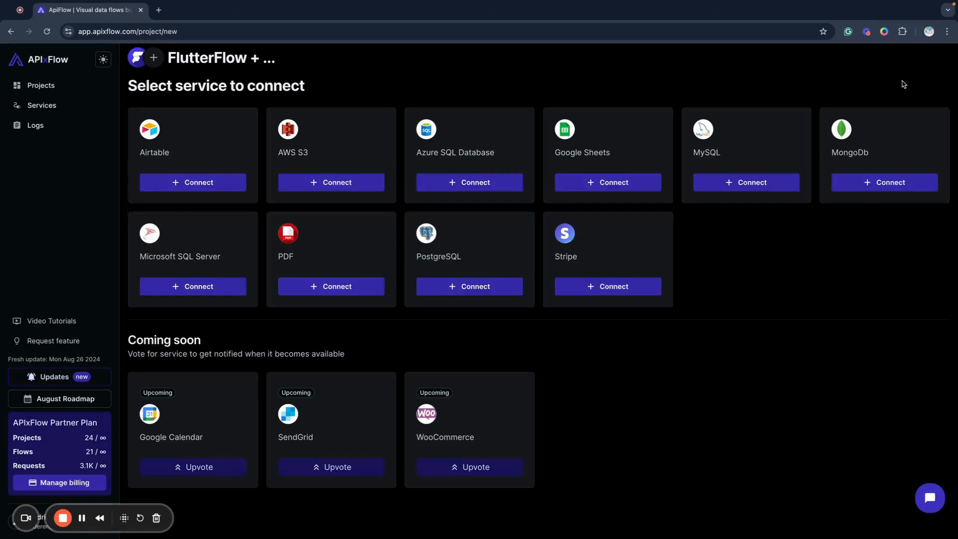
{"action": "left_click", "coordinate": [331, 286]}
{"action": "left_click_drag", "start_coordinate": [493, 298], "coordinate": [372, 293]}
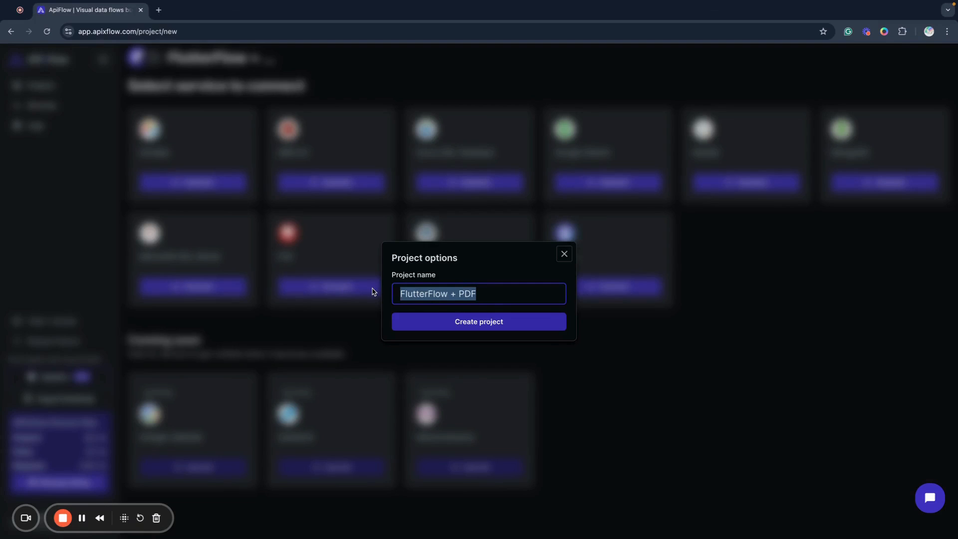
{"action": "type", "text": "PDF Invo"}
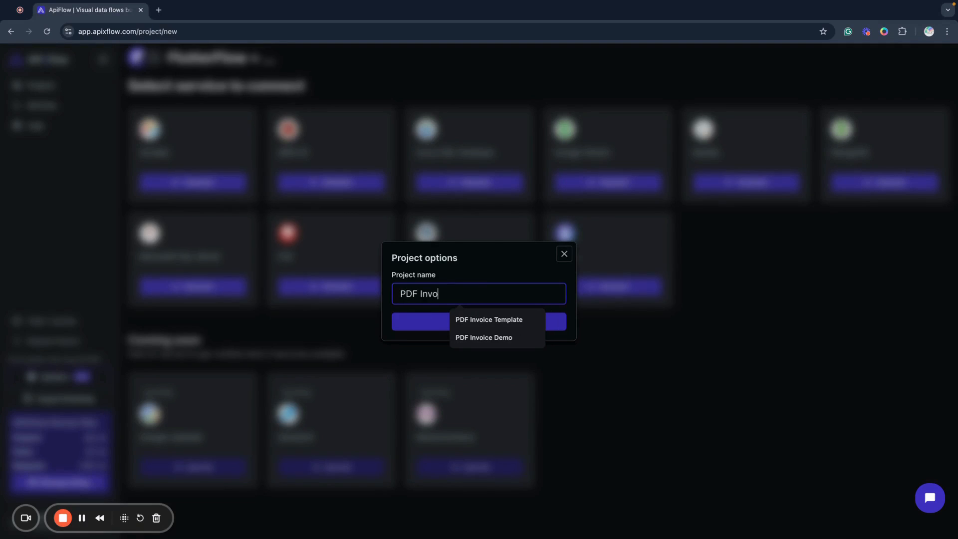
{"action": "type", "text": "ice Demo"}
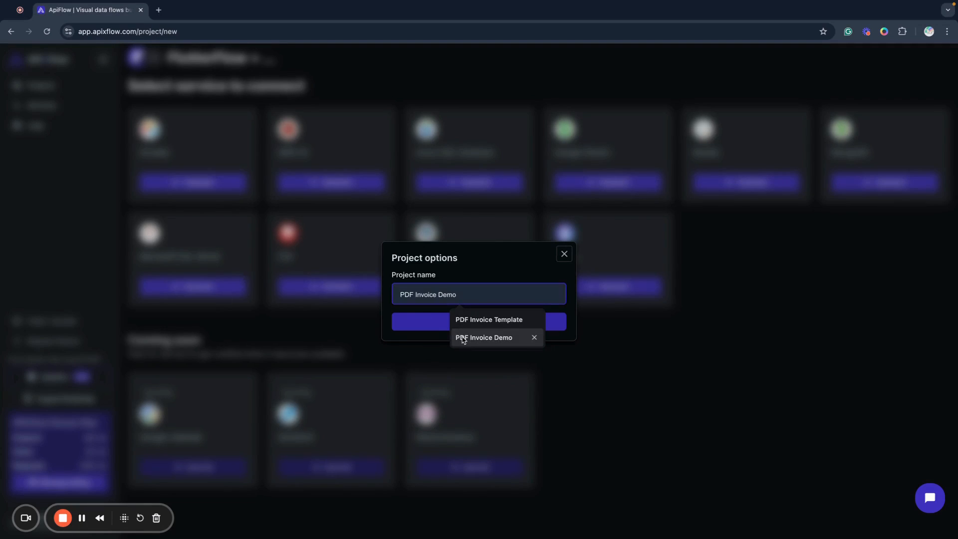
{"action": "left_click", "coordinate": [462, 340]}
{"action": "left_click", "coordinate": [434, 325]}
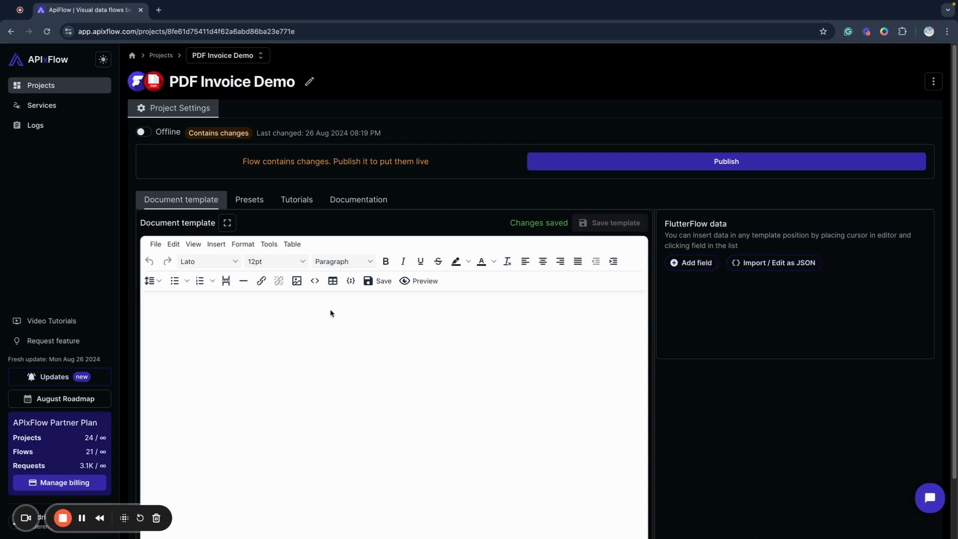
Start a new FlutterFlow data field and review the data type options, choosing string
{"action": "left_click", "coordinate": [690, 263]}
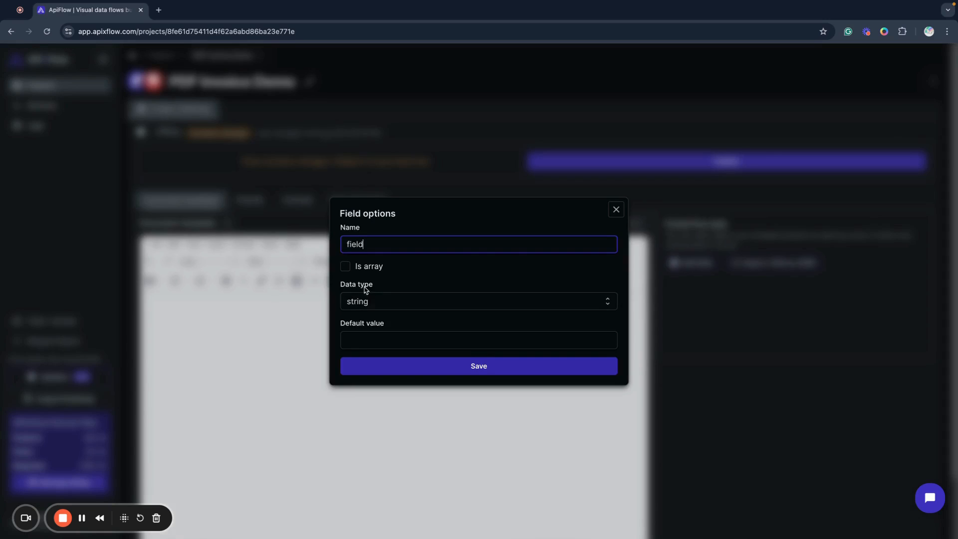
{"action": "left_click", "coordinate": [366, 302]}
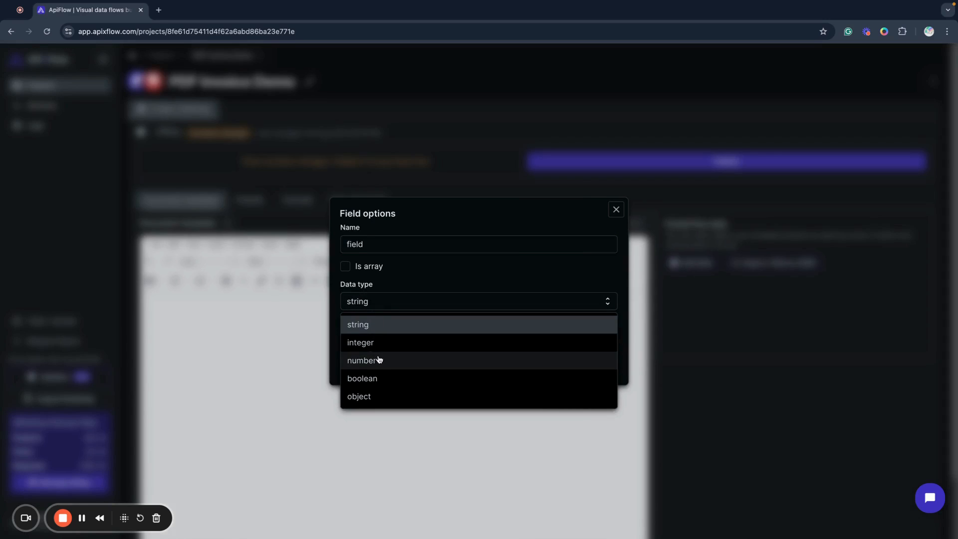
{"action": "left_click", "coordinate": [388, 324]}
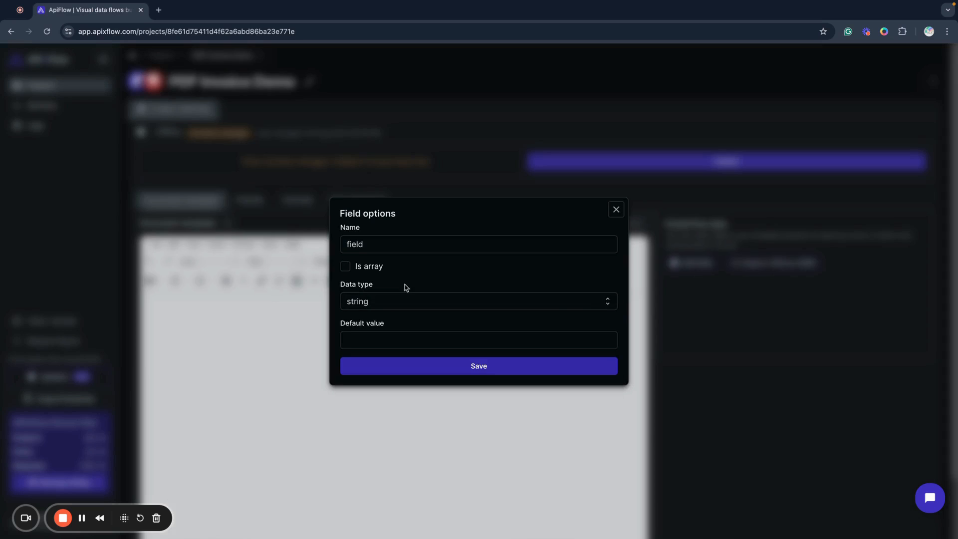
{"action": "left_click", "coordinate": [370, 305]}
{"action": "left_click", "coordinate": [382, 284]}
Name the new field invoice_no, set its type to string, and save it with a sample invoice number as the default value
{"action": "double_click", "coordinate": [355, 244]}
{"action": "left_click", "coordinate": [413, 231]}
{"action": "double_click", "coordinate": [359, 244]}
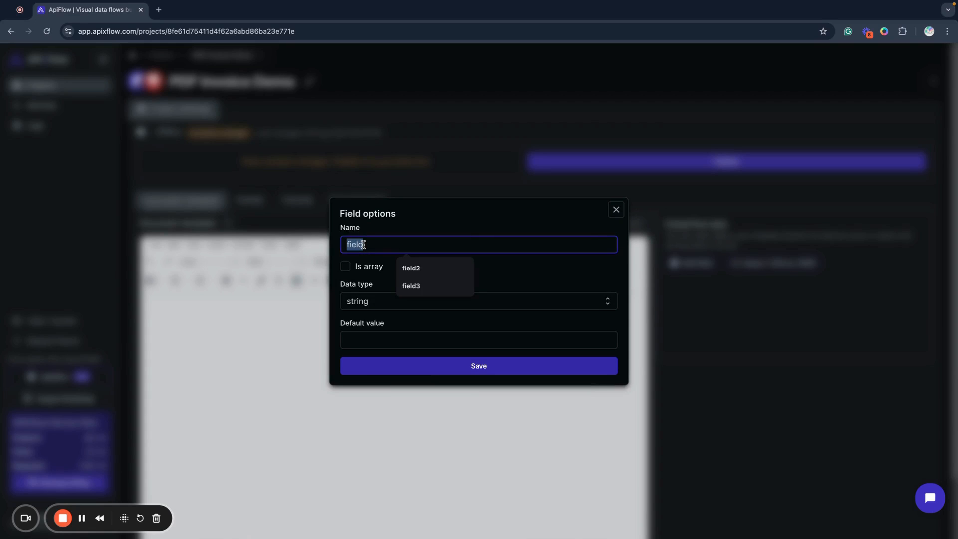
{"action": "type", "text": "invo"}
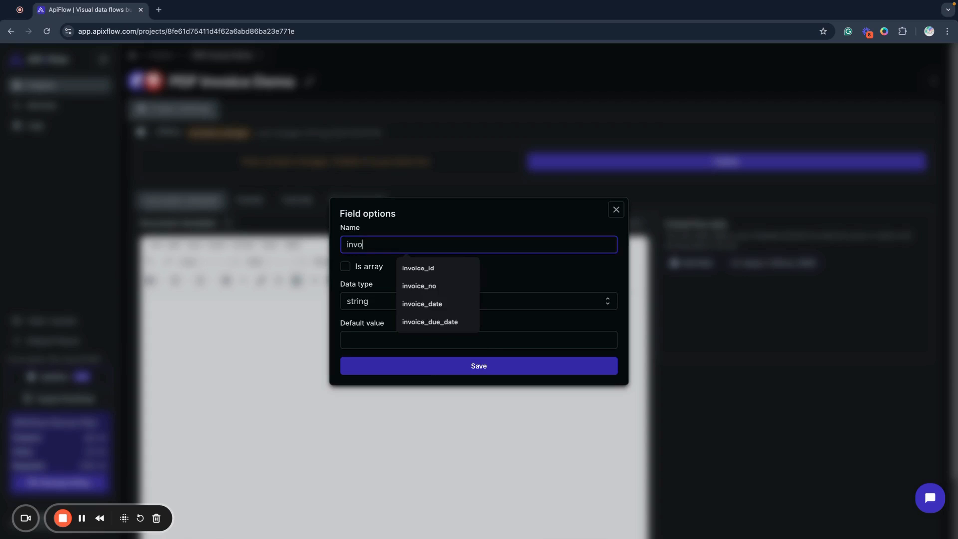
{"action": "type", "text": "ice_no"}
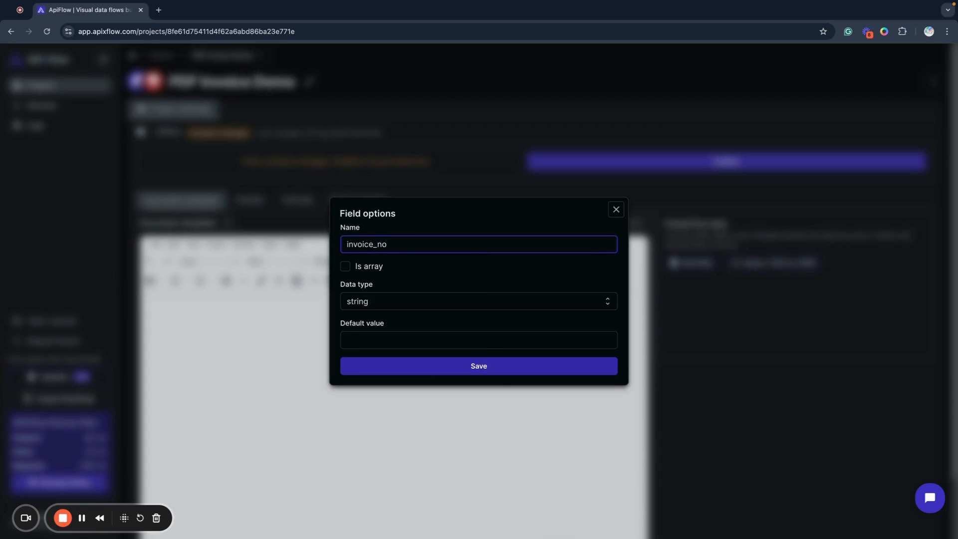
{"action": "left_click", "coordinate": [371, 303]}
{"action": "left_click", "coordinate": [370, 322]}
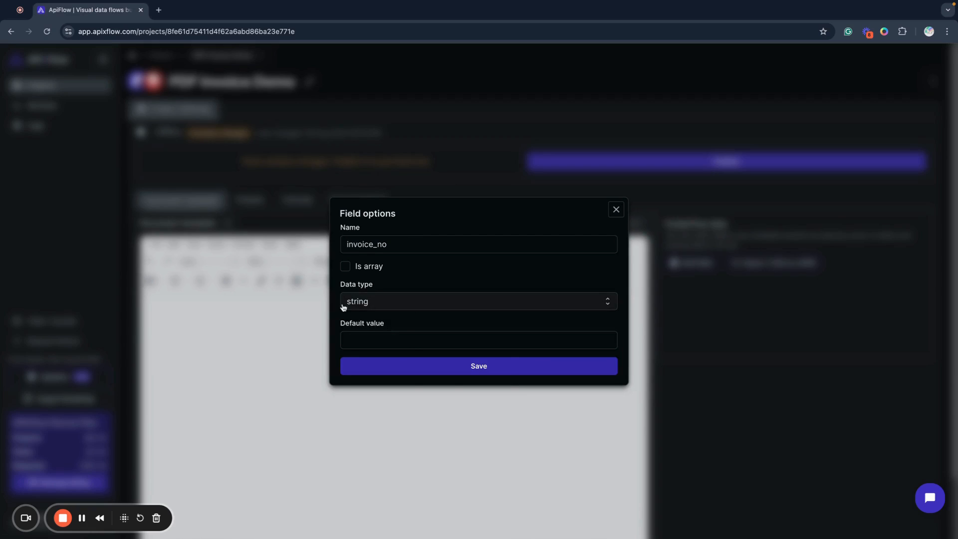
{"action": "left_click", "coordinate": [366, 334]}
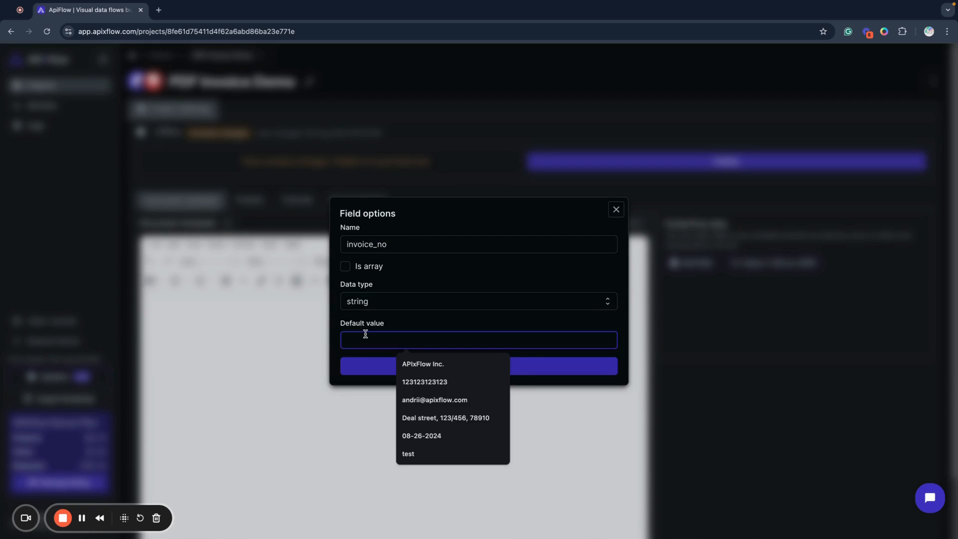
{"action": "type", "text": "1212312312312"}
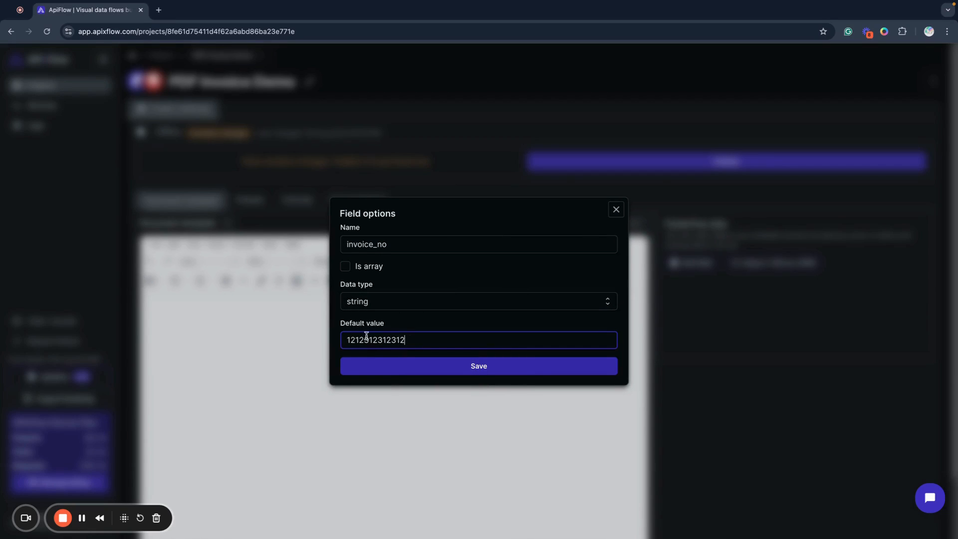
{"action": "left_click", "coordinate": [351, 366]}
Insert the invoice_no field into the empty document template and start a new line below it
{"action": "left_click", "coordinate": [272, 326]}
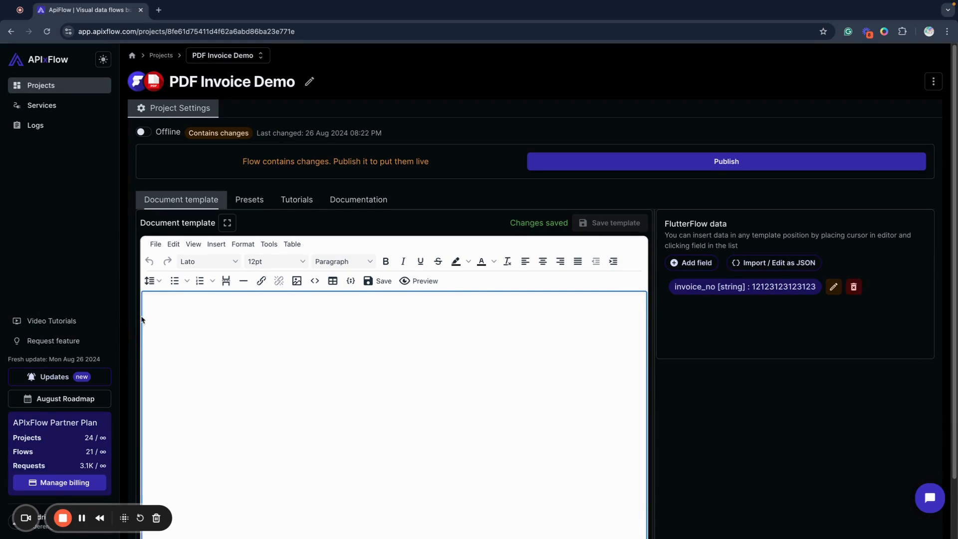
{"action": "left_click", "coordinate": [750, 287]}
{"action": "key", "text": "Return"}
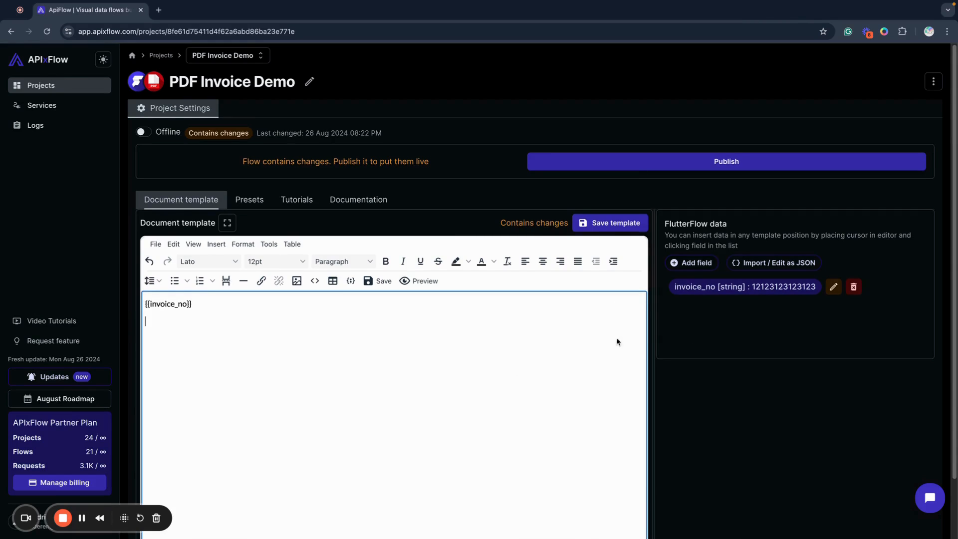
Add a string data field named company with the default value APIxFlow Inc
{"action": "left_click", "coordinate": [691, 262]}
{"action": "double_click", "coordinate": [399, 244]}
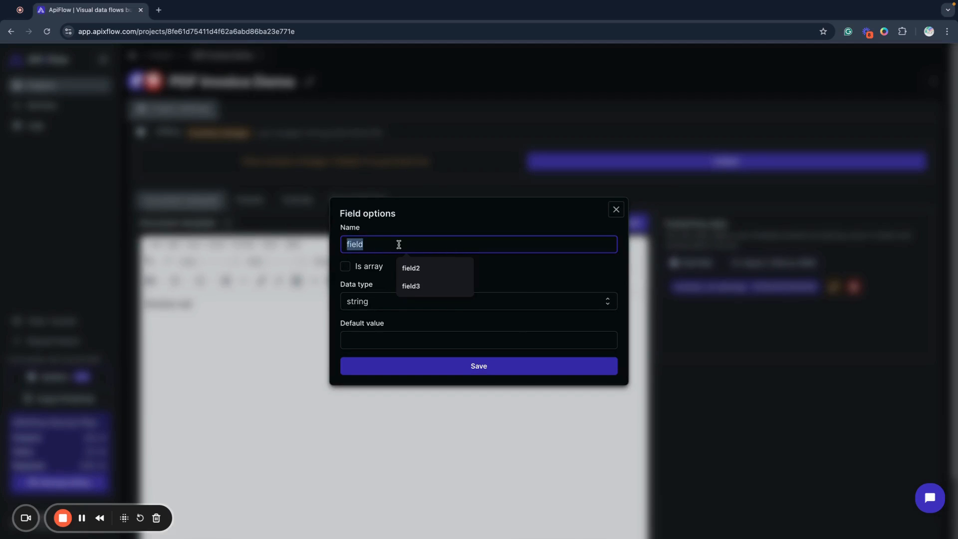
{"action": "type", "text": "company"}
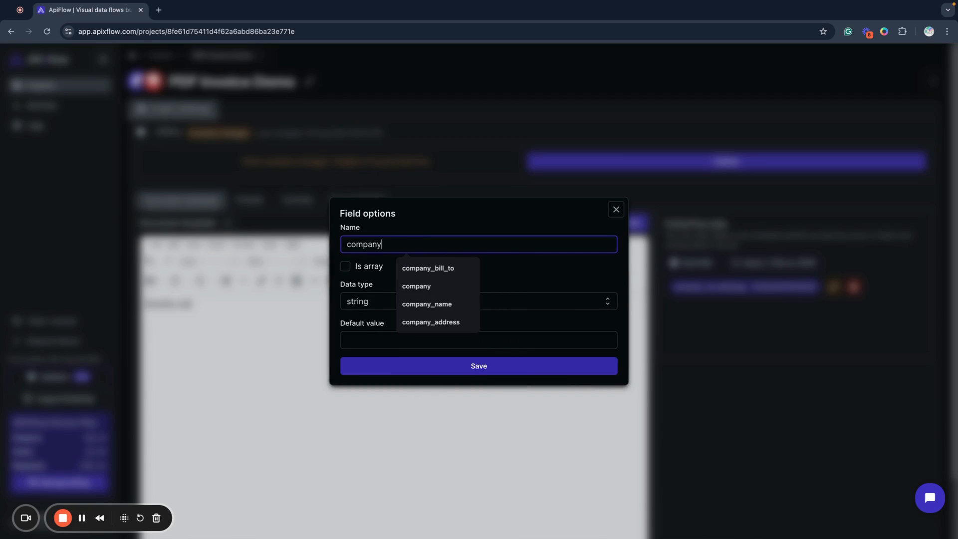
{"action": "left_click", "coordinate": [359, 339]}
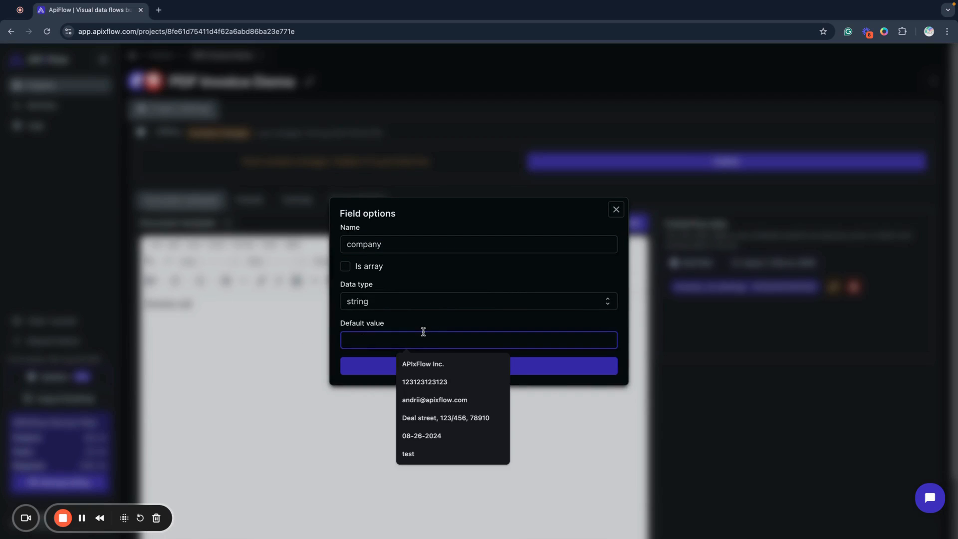
{"action": "left_click", "coordinate": [431, 364]}
{"action": "left_click", "coordinate": [431, 366]}
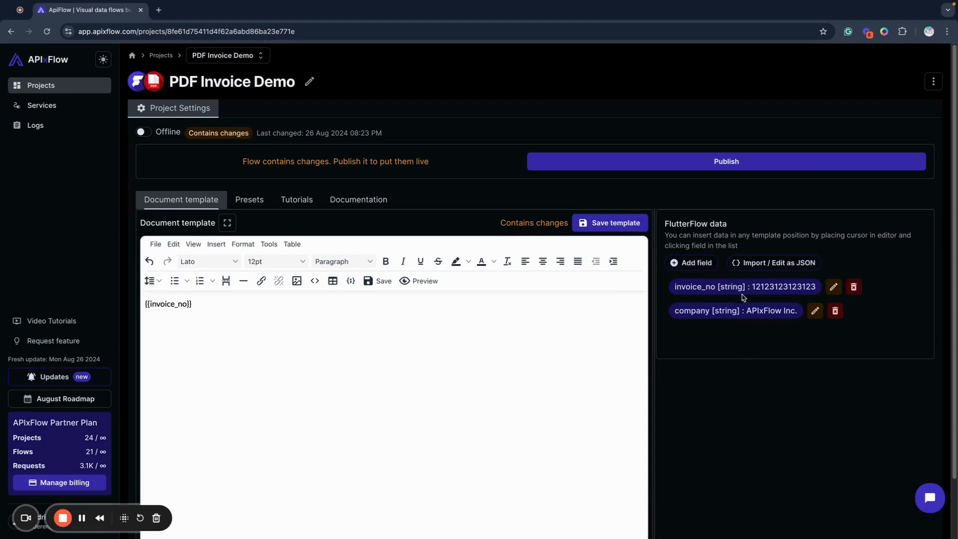
{"action": "left_click", "coordinate": [695, 263]}
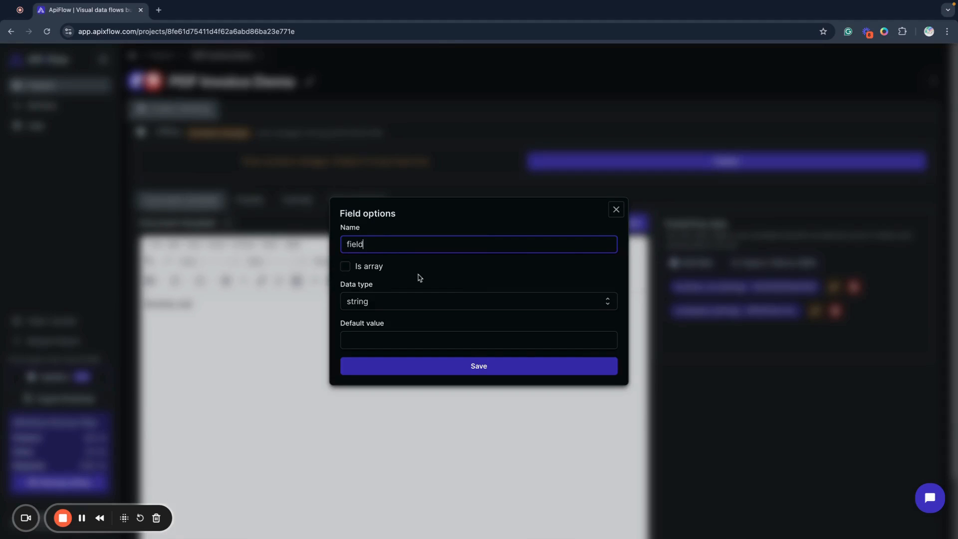
{"action": "double_click", "coordinate": [363, 246]}
{"action": "type", "text": "website"}
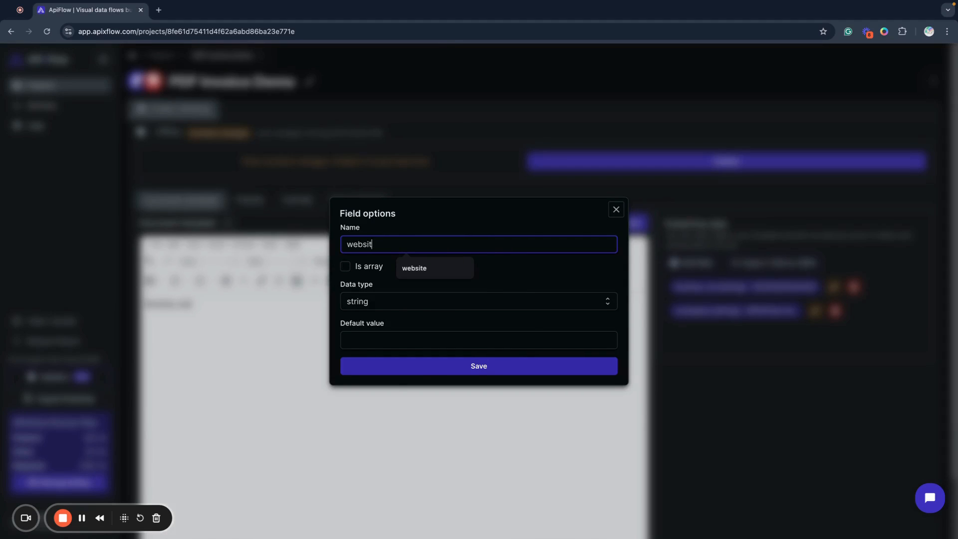
{"action": "left_click", "coordinate": [378, 342]}
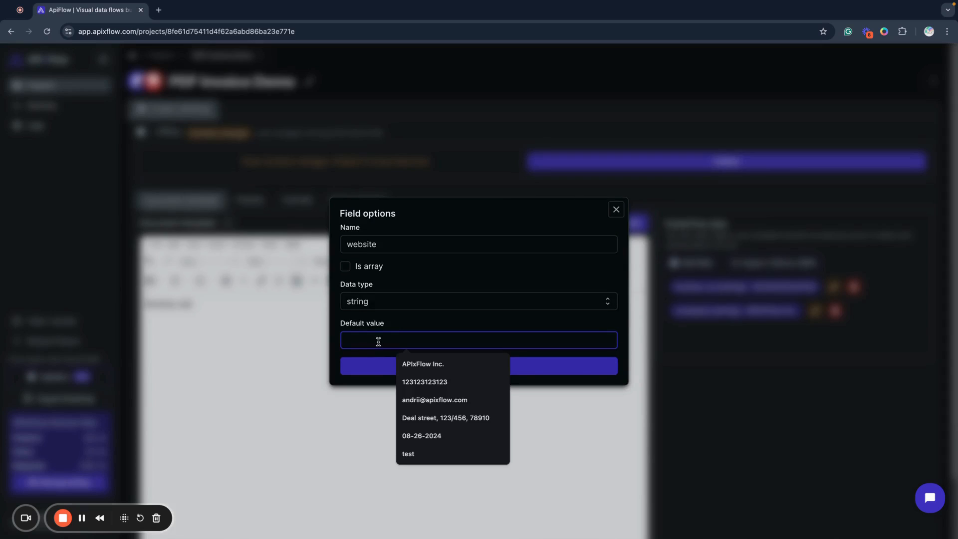
{"action": "type", "text": "https://a"}
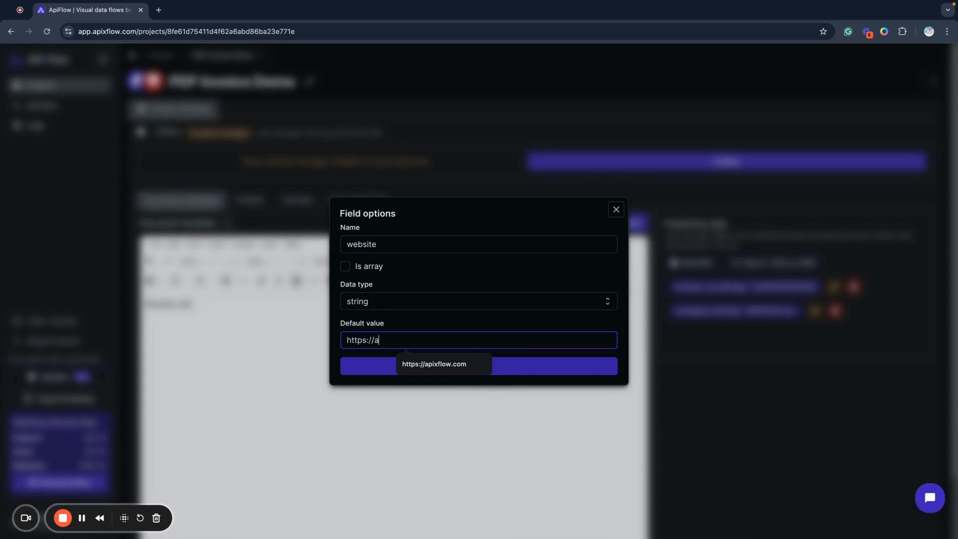
{"action": "left_click", "coordinate": [481, 362]}
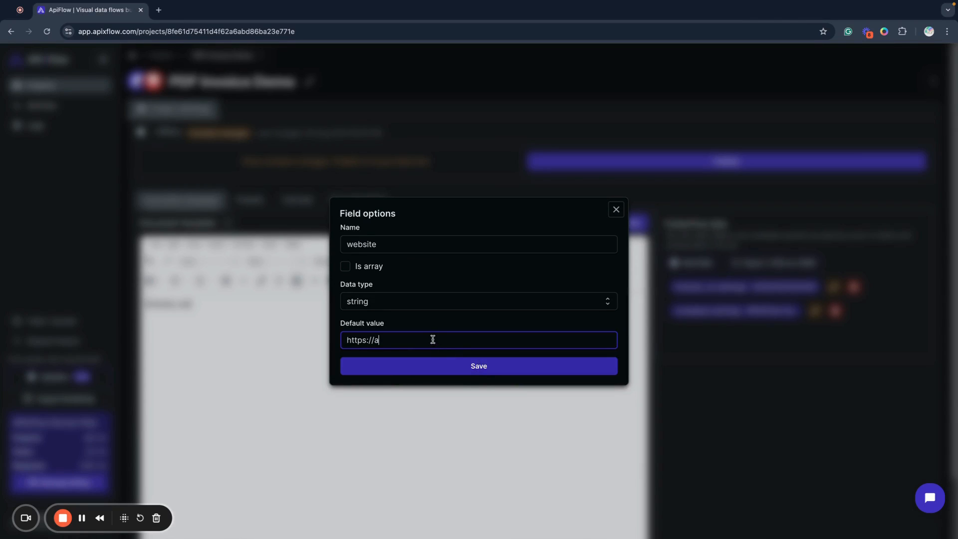
{"action": "type", "text": "pixflow.com"}
{"action": "left_click", "coordinate": [471, 370]}
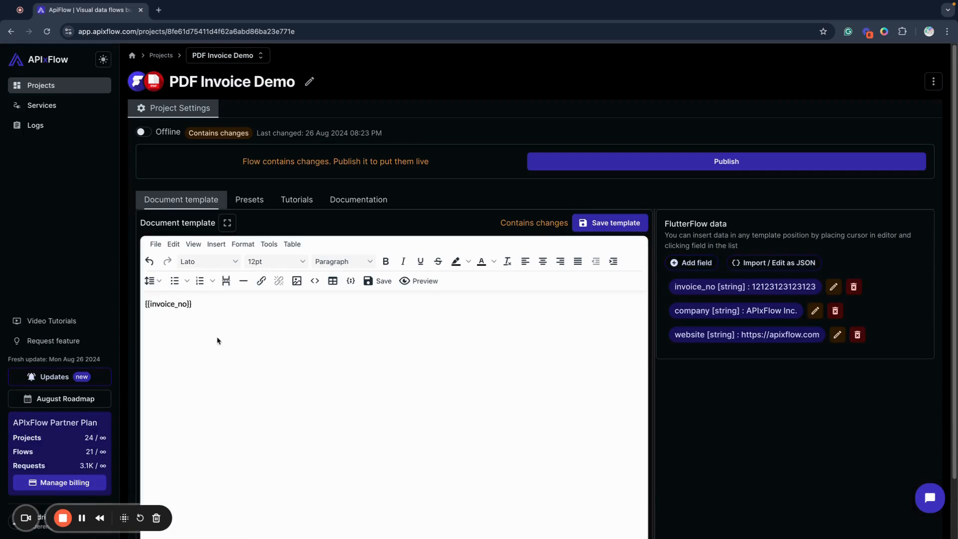
Insert the company and website fields on separate lines below invoice_no in the template
{"action": "left_click", "coordinate": [217, 337]}
{"action": "left_click", "coordinate": [699, 314]}
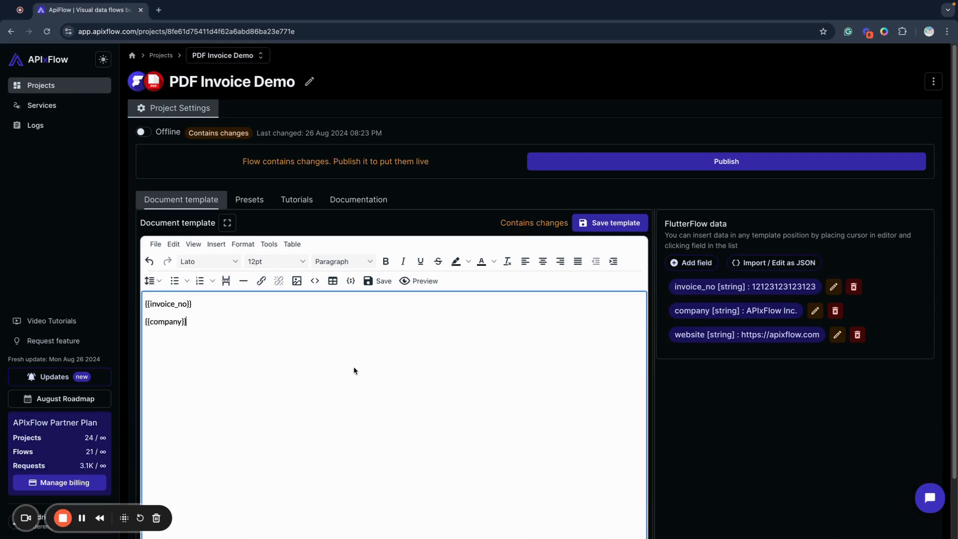
{"action": "key", "text": "Return"}
{"action": "left_click", "coordinate": [706, 335]}
Add a data field named number with the integer data type and default value 123
{"action": "left_click", "coordinate": [691, 262]}
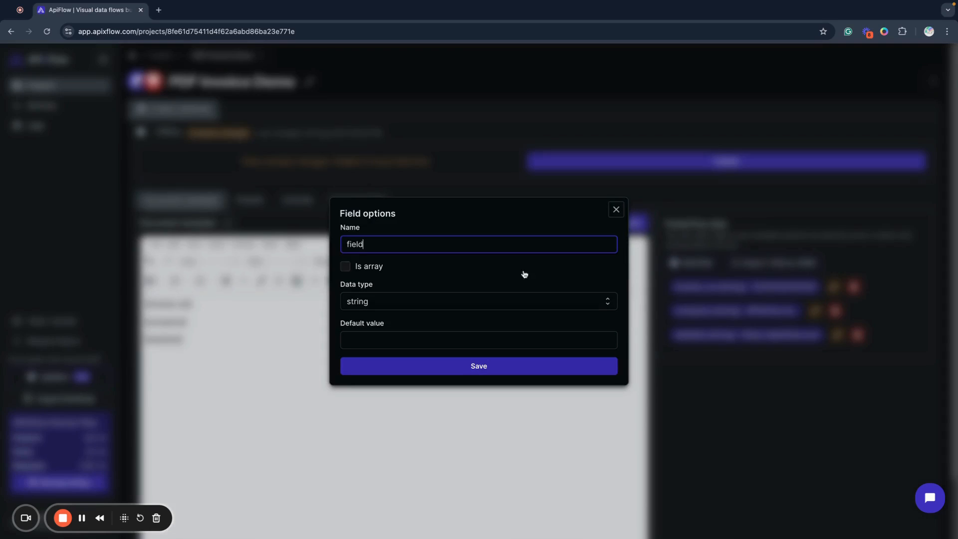
{"action": "left_click", "coordinate": [357, 243]}
{"action": "double_click", "coordinate": [358, 242]}
{"action": "type", "text": "number"}
{"action": "left_click", "coordinate": [369, 304]}
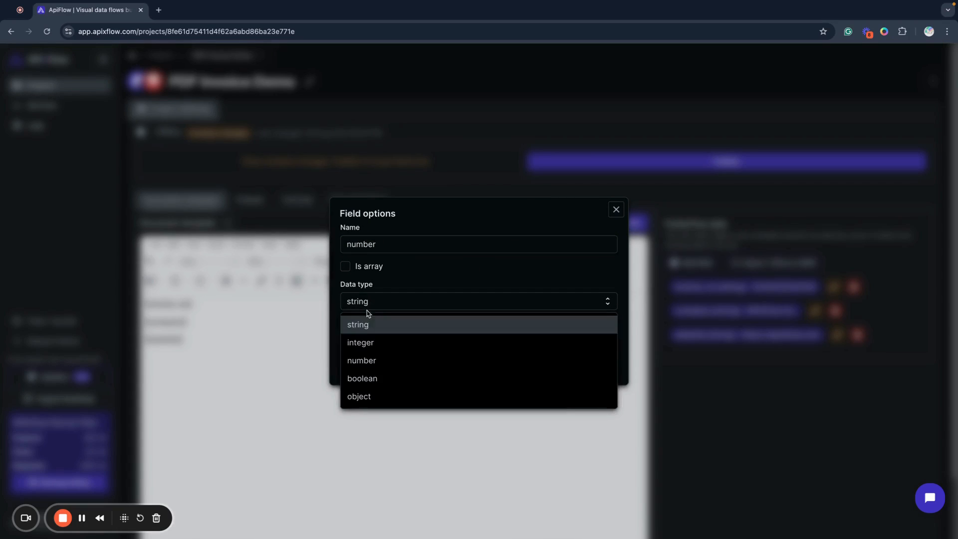
{"action": "left_click", "coordinate": [362, 361]}
{"action": "left_click", "coordinate": [362, 306]}
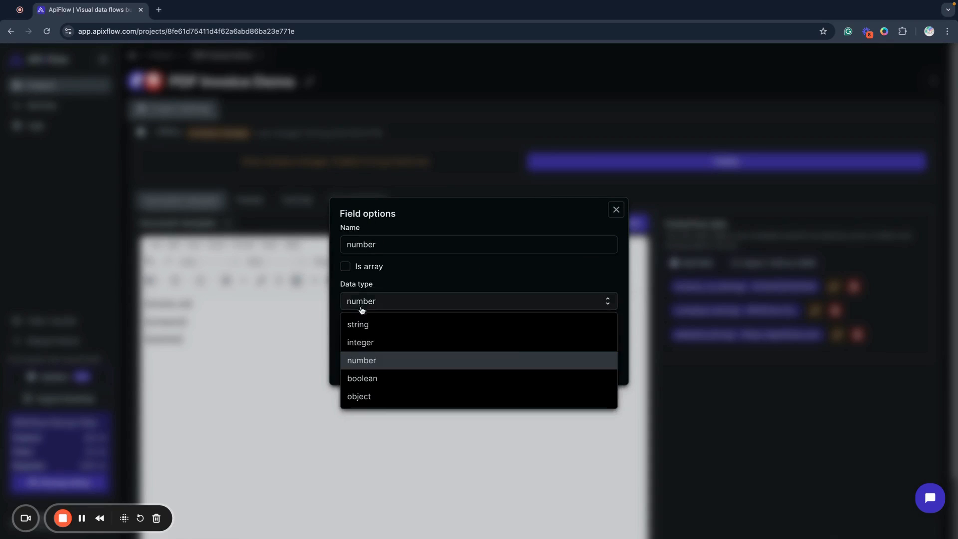
{"action": "left_click", "coordinate": [360, 342]}
{"action": "left_click", "coordinate": [360, 340]}
{"action": "left_click_drag", "start_coordinate": [359, 339], "coordinate": [339, 340]}
{"action": "type", "text": "123"}
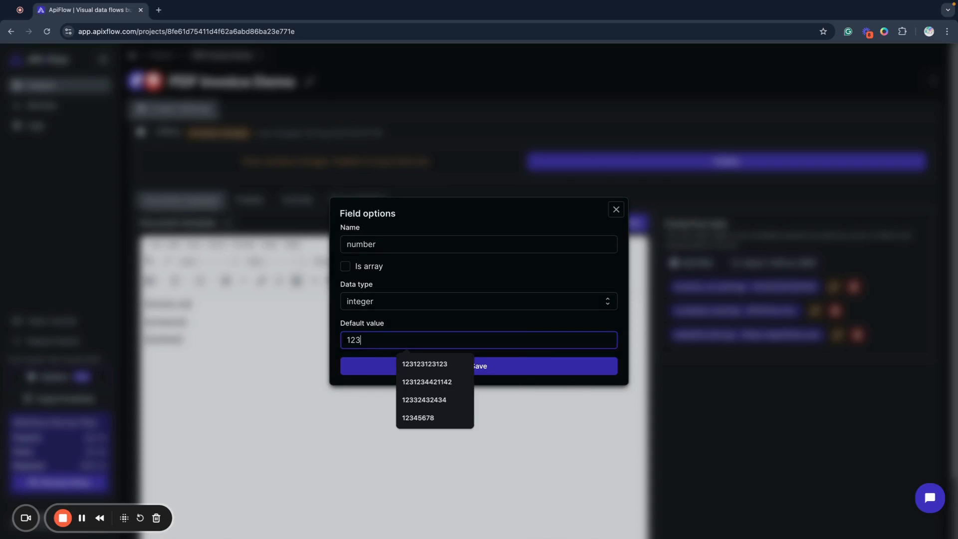
{"action": "left_click", "coordinate": [368, 368]}
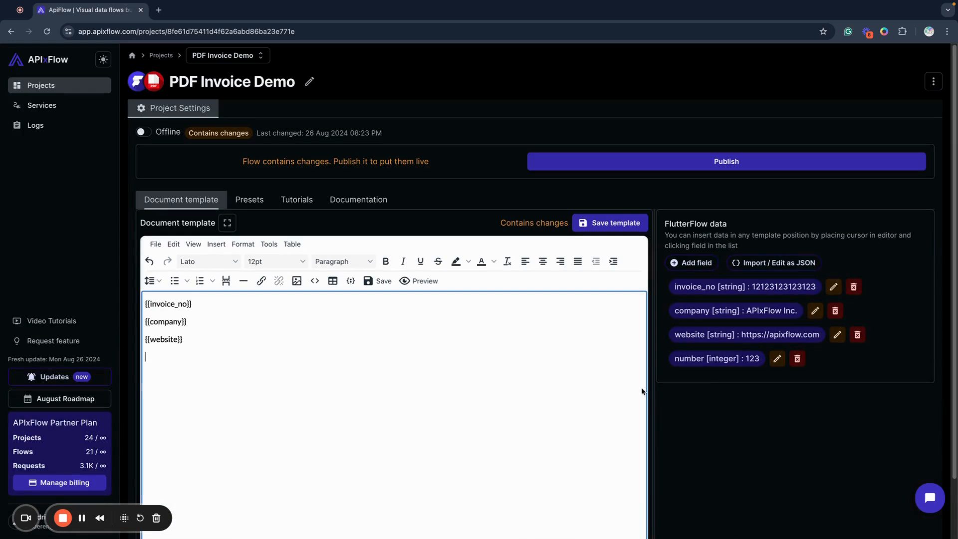
Insert the number field on the line below website in the template, save the template and preview the PDF
{"action": "left_click", "coordinate": [691, 359]}
{"action": "left_click", "coordinate": [599, 218]}
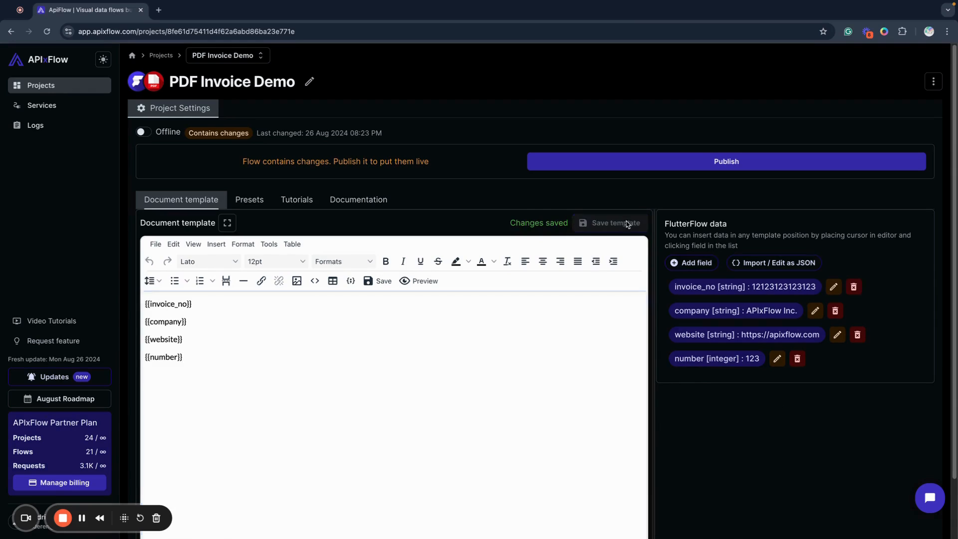
{"action": "left_click", "coordinate": [432, 280]}
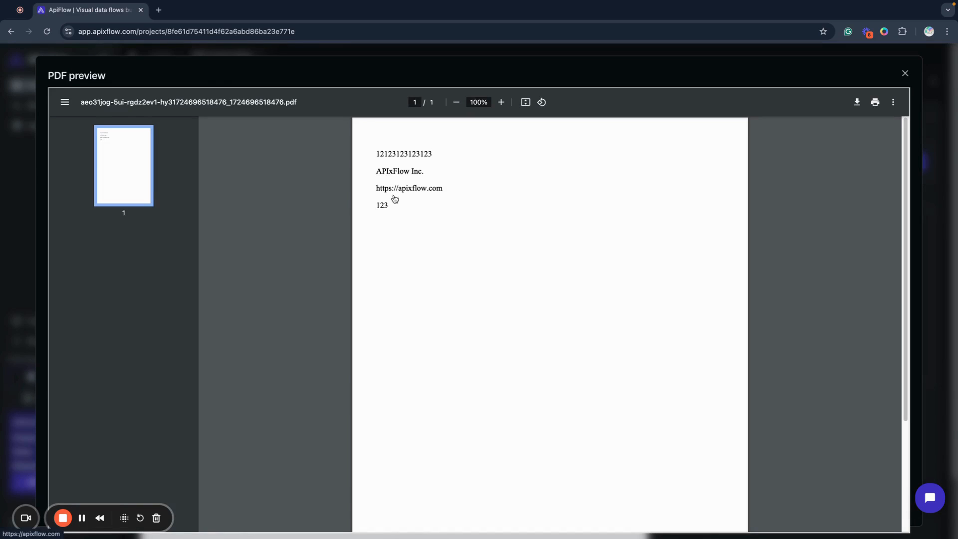
{"action": "left_click", "coordinate": [905, 73]}
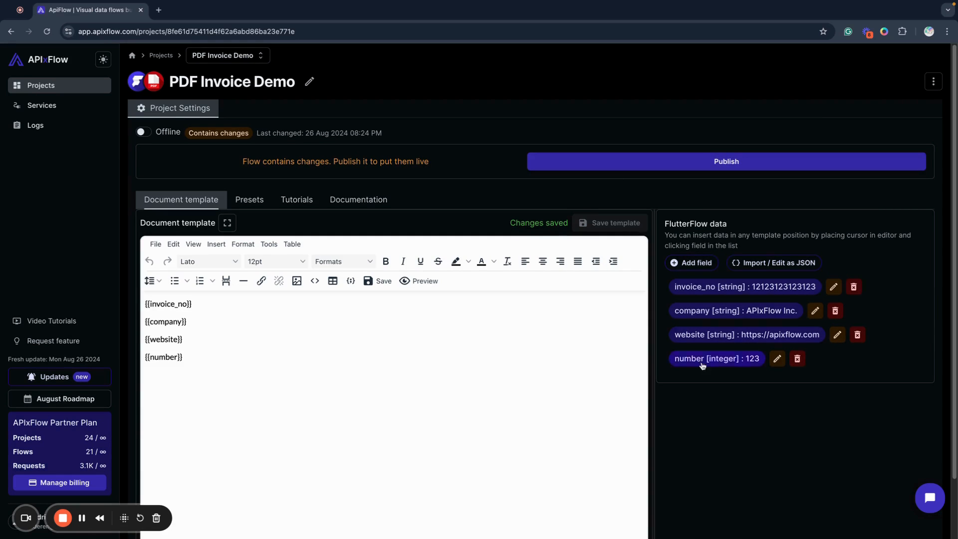
Remove the number entry from the JSON data model and import the edited model
{"action": "left_click", "coordinate": [774, 268]}
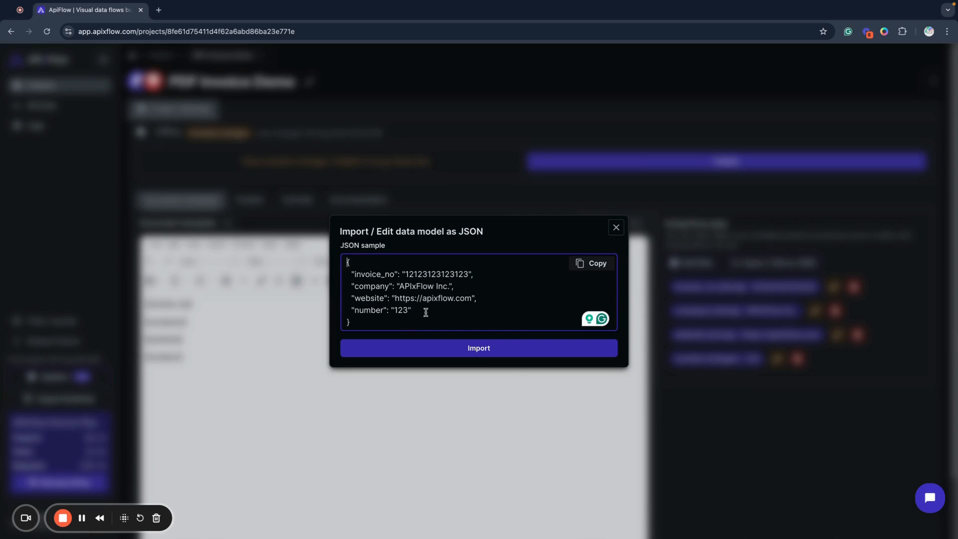
{"action": "left_click_drag", "start_coordinate": [425, 313], "coordinate": [502, 293]}
{"action": "key", "text": "BackSpace"}
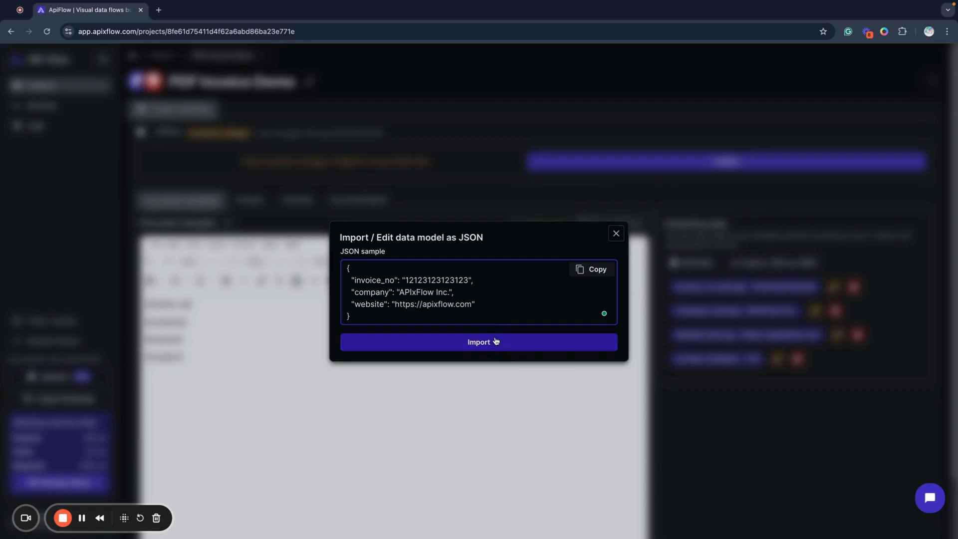
{"action": "left_click", "coordinate": [480, 344]}
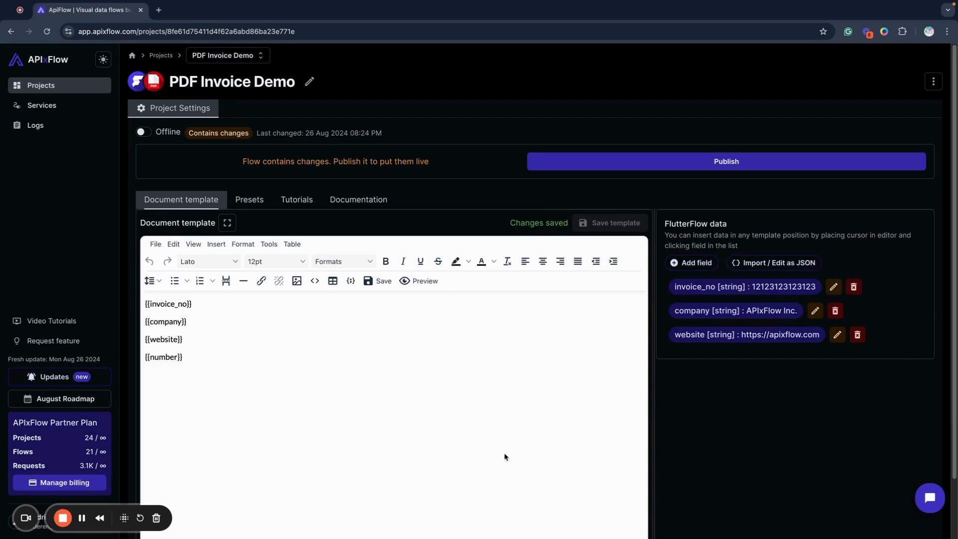
Delete all the field placeholders from the document template
{"action": "left_click", "coordinate": [216, 302]}
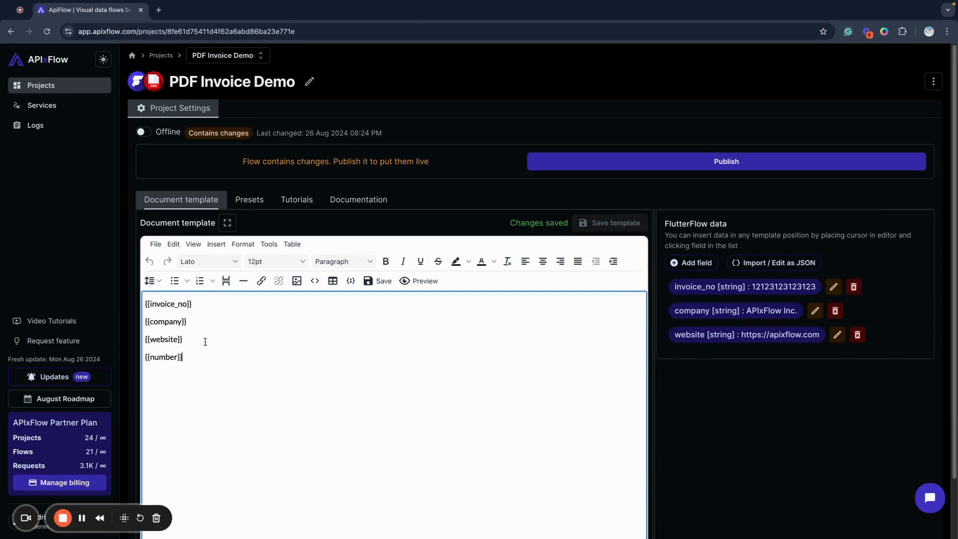
{"action": "left_click_drag", "start_coordinate": [202, 355], "coordinate": [202, 298]}
{"action": "key", "text": "BackSpace"}
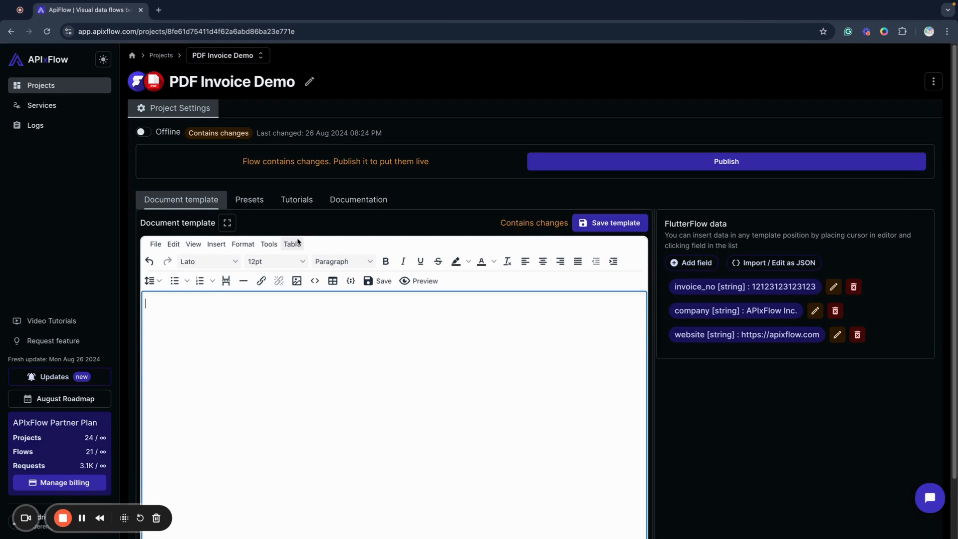
Preview the PDF of the Invoice #1 preset, including its header, billing details and item table
{"action": "left_click", "coordinate": [249, 199]}
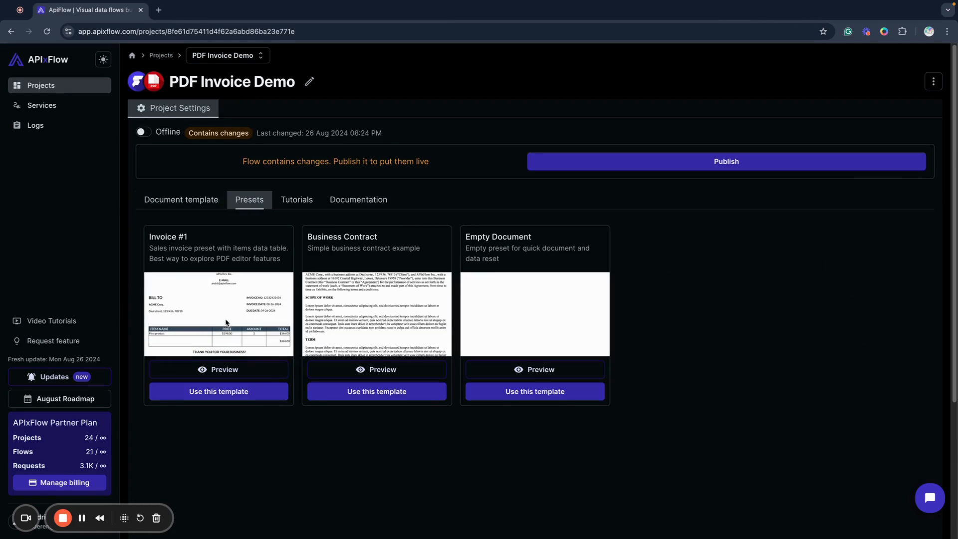
{"action": "left_click", "coordinate": [222, 370]}
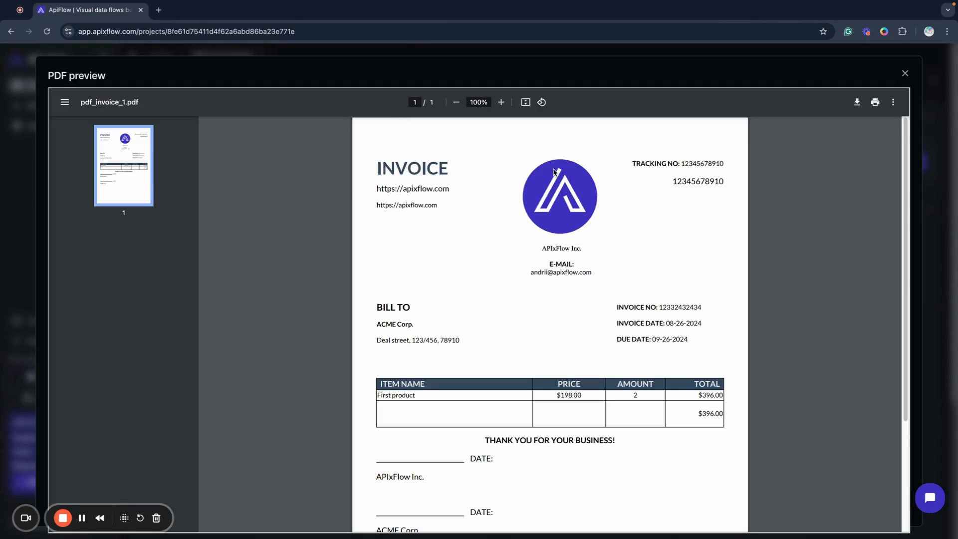
{"action": "left_click", "coordinate": [905, 73]}
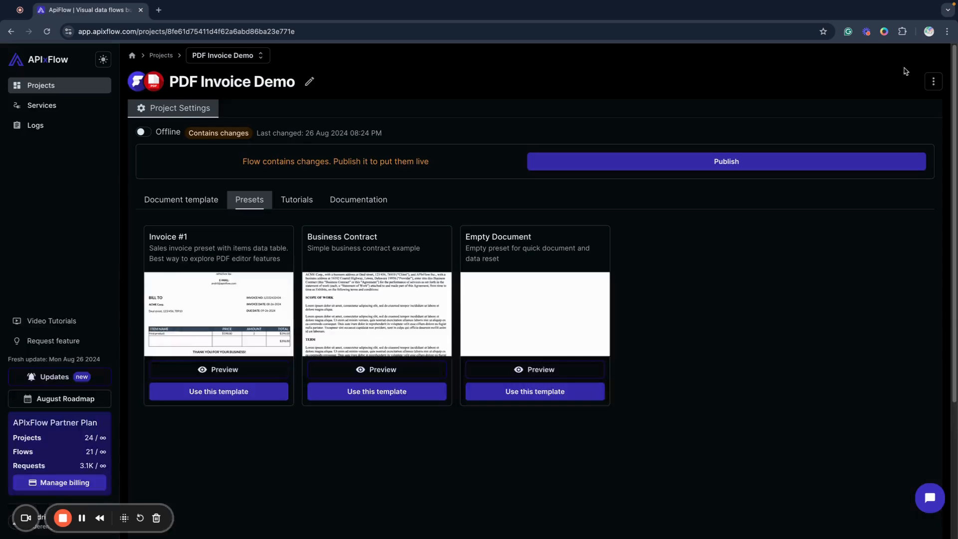
Return to the document template and clear its entire content
{"action": "left_click", "coordinate": [190, 198]}
{"action": "left_click", "coordinate": [231, 357]}
{"action": "key", "text": "ctrl+a"}
{"action": "key", "text": "BackSpace"}
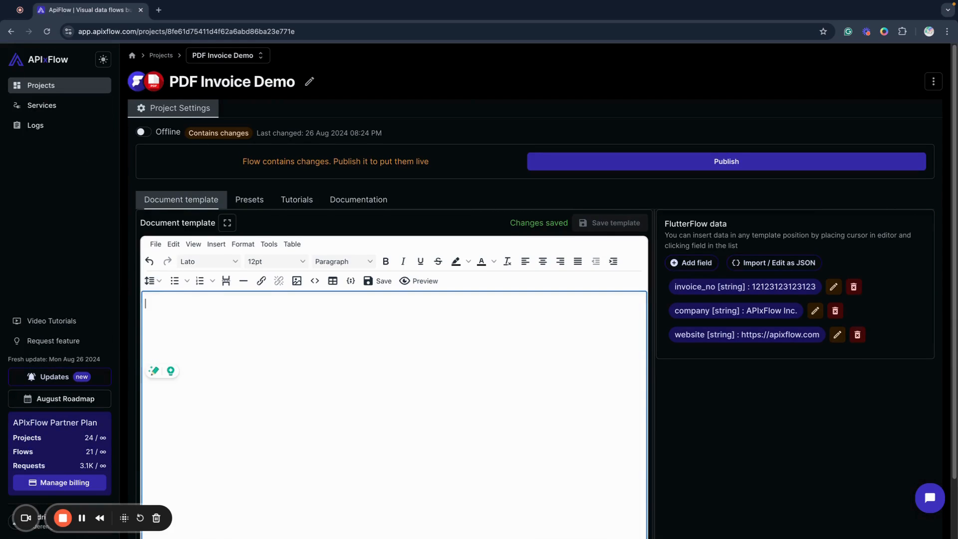
{"action": "left_click", "coordinate": [396, 226]}
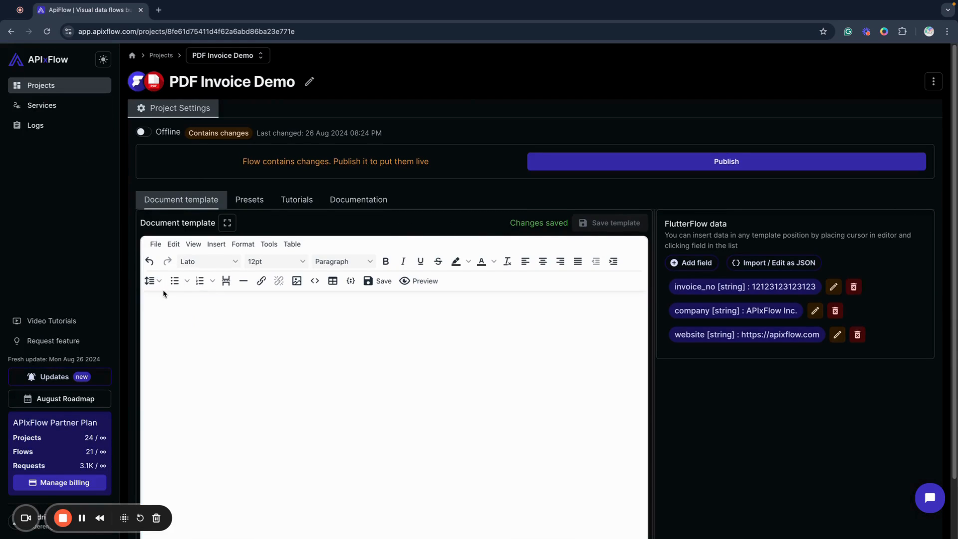
Insert a table with three columns and one row at the start of the empty template
{"action": "left_click", "coordinate": [177, 324]}
{"action": "left_click", "coordinate": [293, 244]}
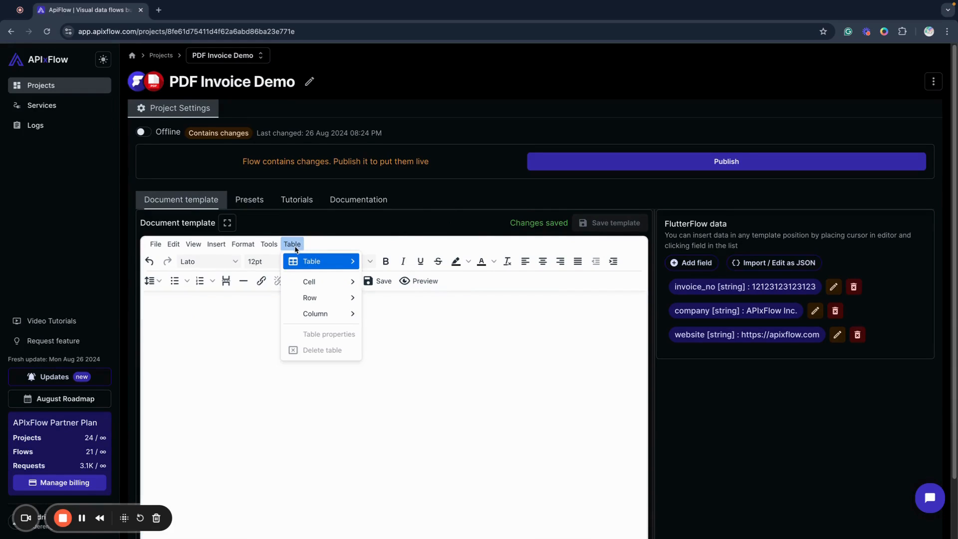
{"action": "mouse_move", "coordinate": [325, 261]}
{"action": "left_click", "coordinate": [382, 261]}
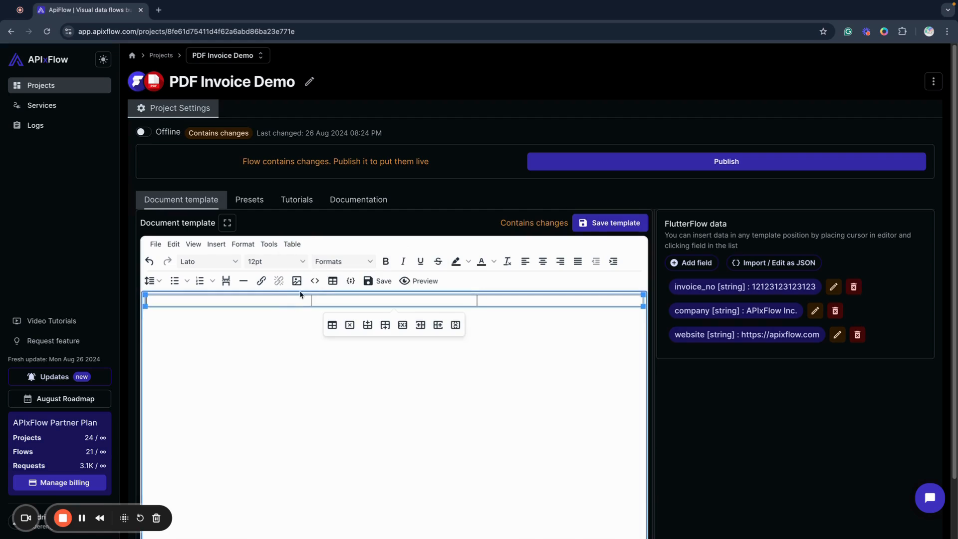
Set the three-column table's border width to 0
{"action": "right_click", "coordinate": [280, 297]}
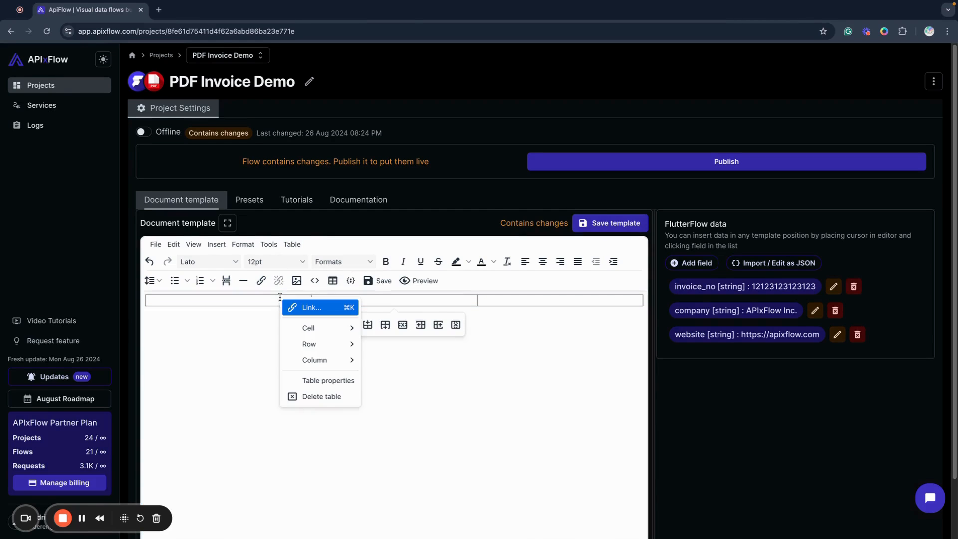
{"action": "left_click", "coordinate": [314, 385]}
{"action": "double_click", "coordinate": [432, 308]}
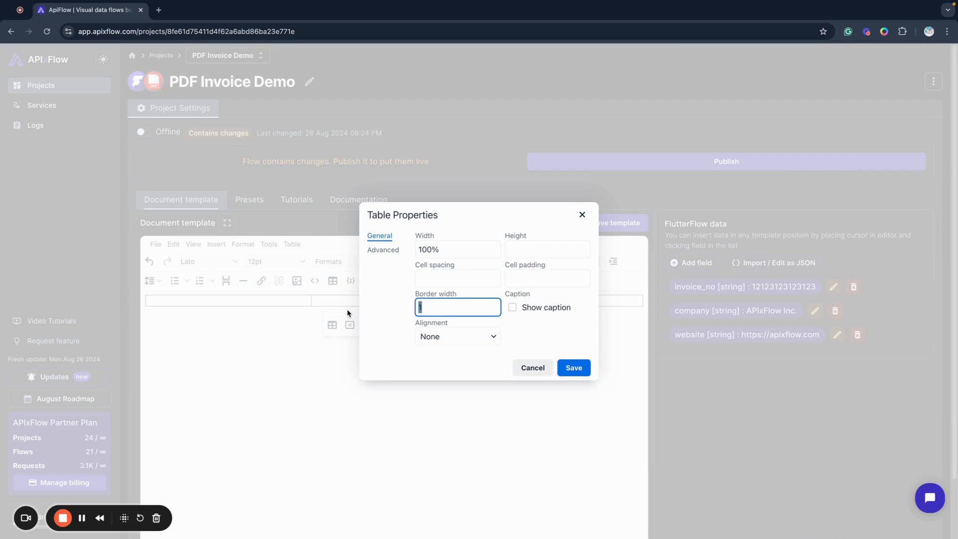
{"action": "type", "text": "0"}
{"action": "left_click", "coordinate": [571, 372]}
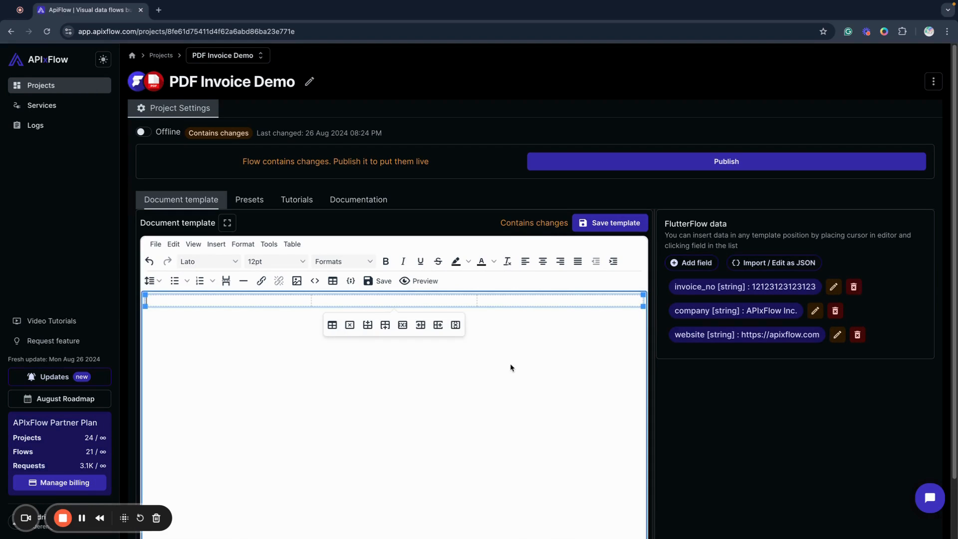
Fill the three table cells with 1, 2 and 3 and preview the resulting PDF
{"action": "type", "text": "1"}
{"action": "left_click", "coordinate": [350, 301]}
{"action": "type", "text": "2"}
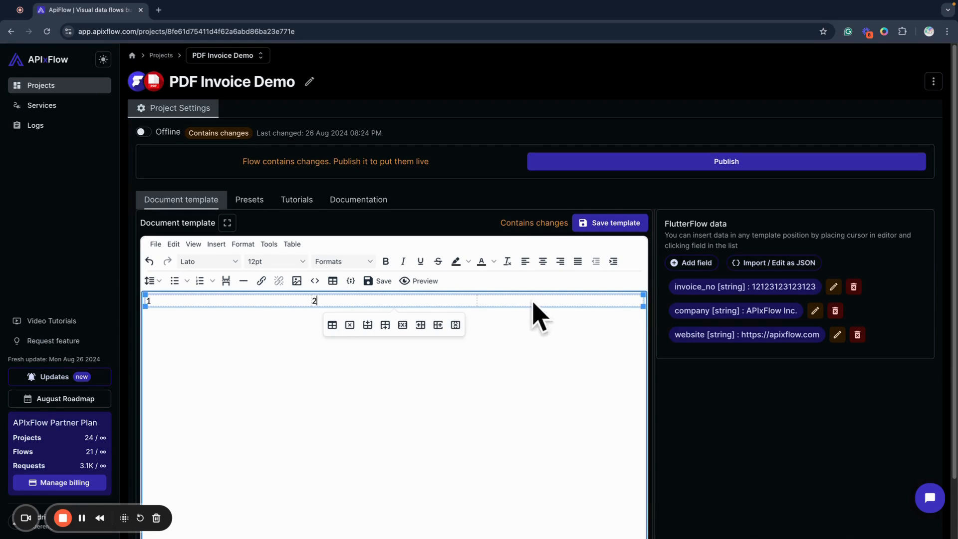
{"action": "left_click", "coordinate": [477, 299]}
{"action": "type", "text": "2"}
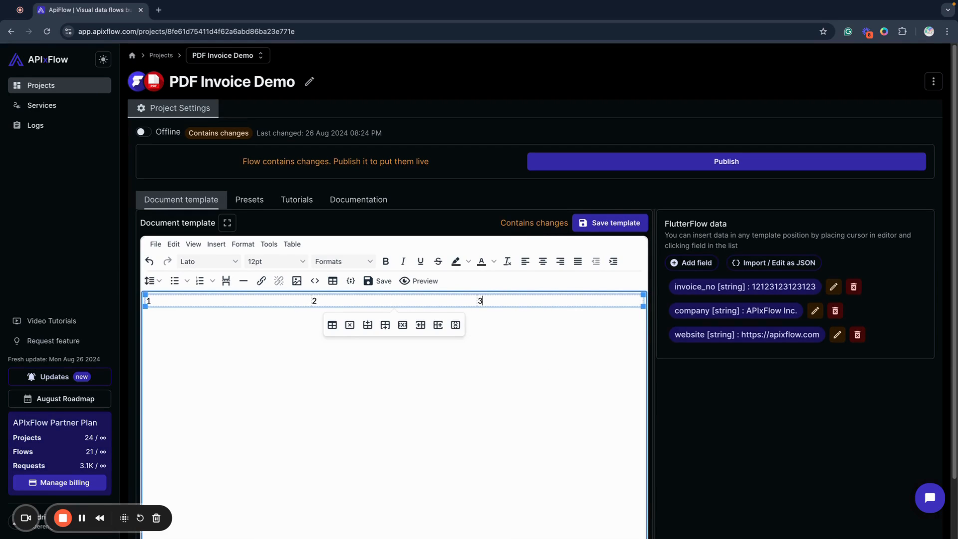
{"action": "left_click", "coordinate": [430, 281]}
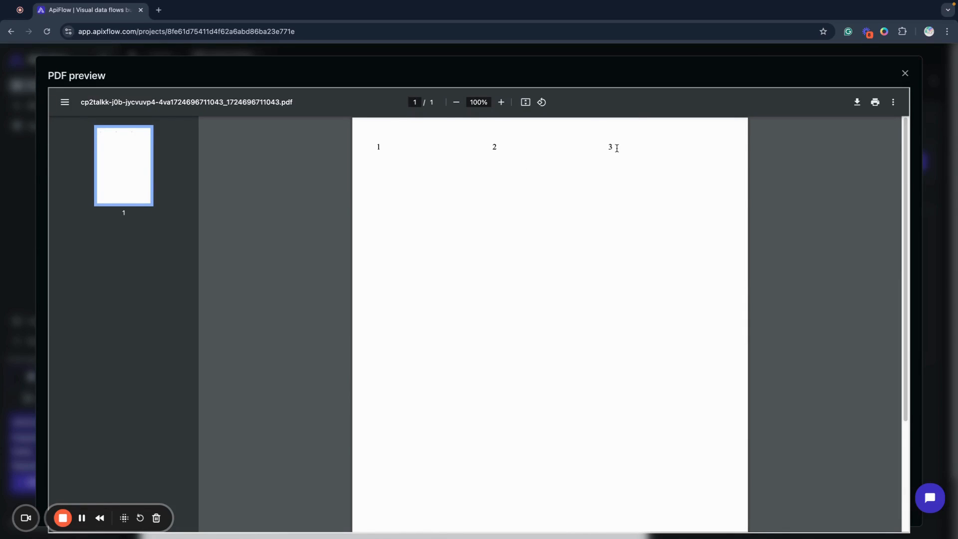
{"action": "left_click", "coordinate": [905, 74]}
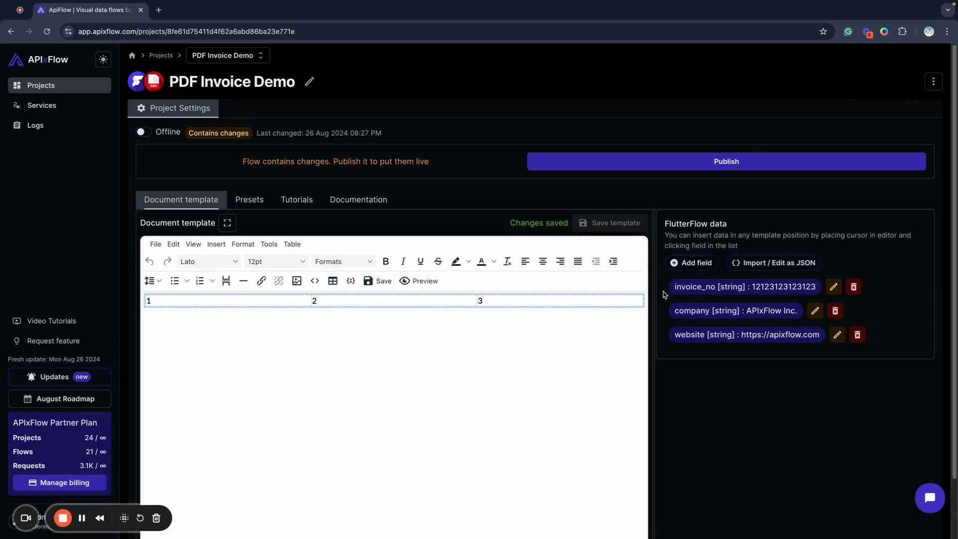
Add a text line reading 131231 below the three-column table, followed by a new line
{"action": "left_click", "coordinate": [647, 300]}
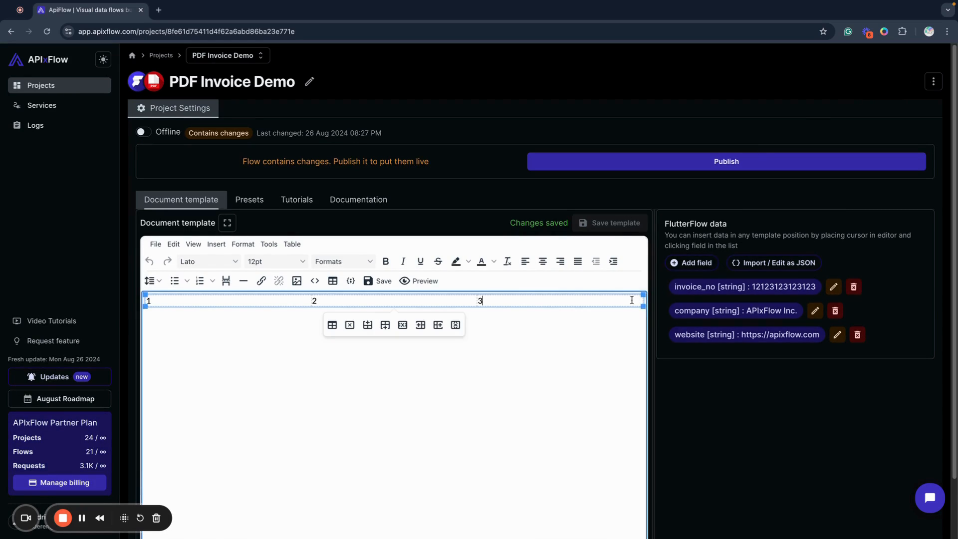
{"action": "key", "text": "Right"}
{"action": "key", "text": "Return"}
{"action": "key", "text": "Return"}
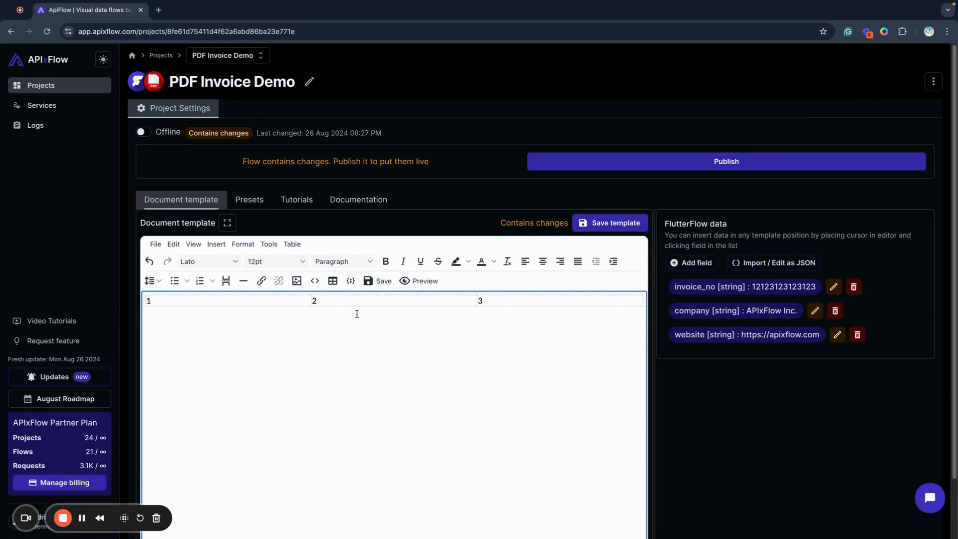
{"action": "type", "text": "131231"}
{"action": "key", "text": "Return"}
Insert a table with two columns and one row below the 131231 line
{"action": "left_click", "coordinate": [284, 244]}
{"action": "mouse_move", "coordinate": [306, 260]}
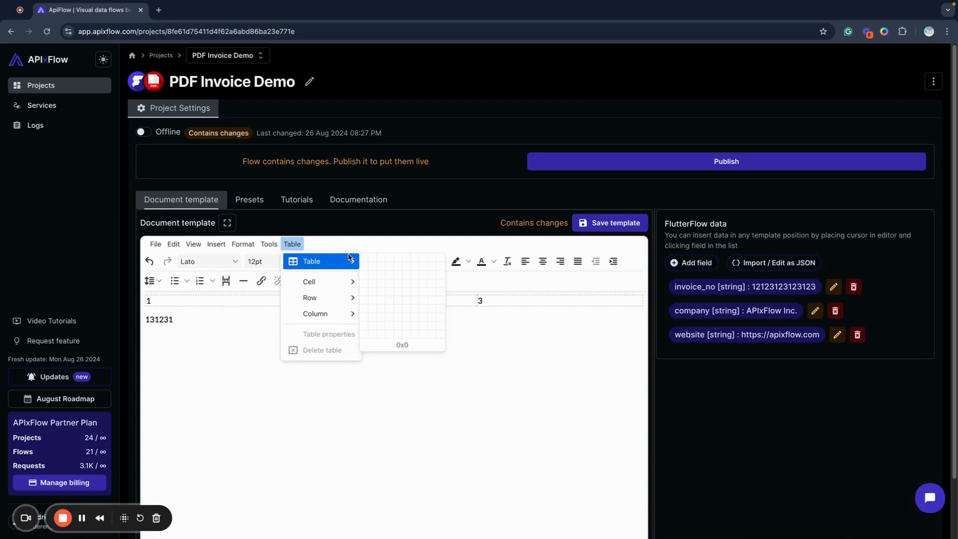
{"action": "left_click", "coordinate": [367, 263]}
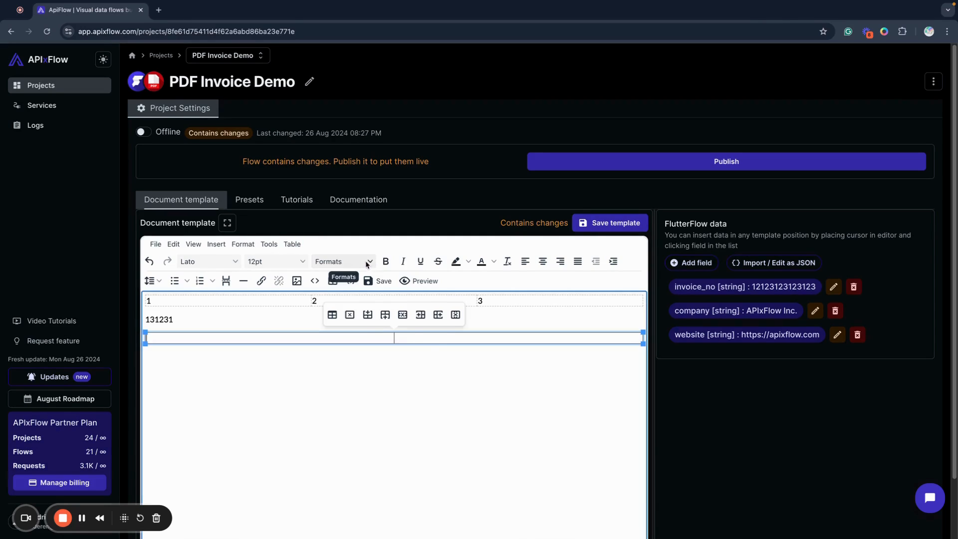
Set the two-column table's border width to 0
{"action": "right_click", "coordinate": [436, 340]}
{"action": "left_click", "coordinate": [465, 404]}
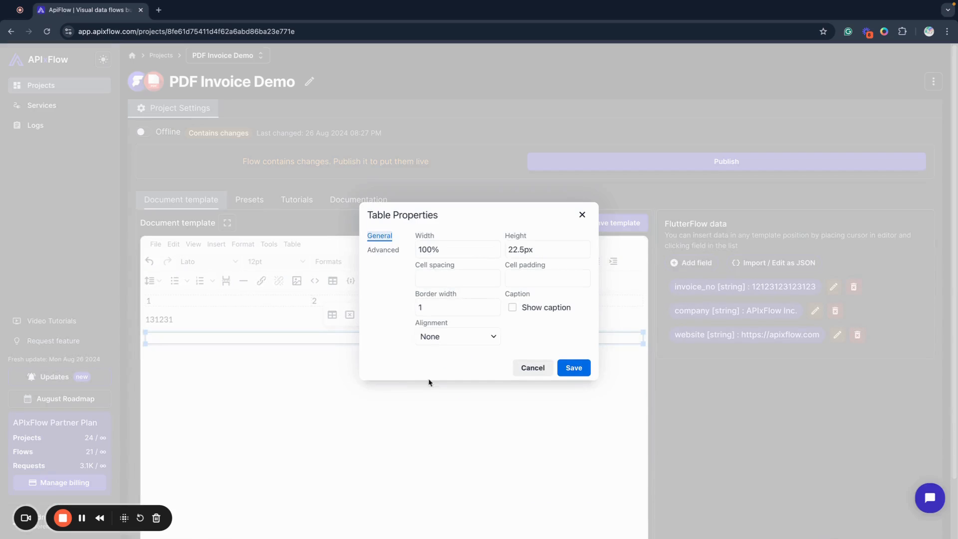
{"action": "double_click", "coordinate": [428, 308]}
{"action": "type", "text": "0"}
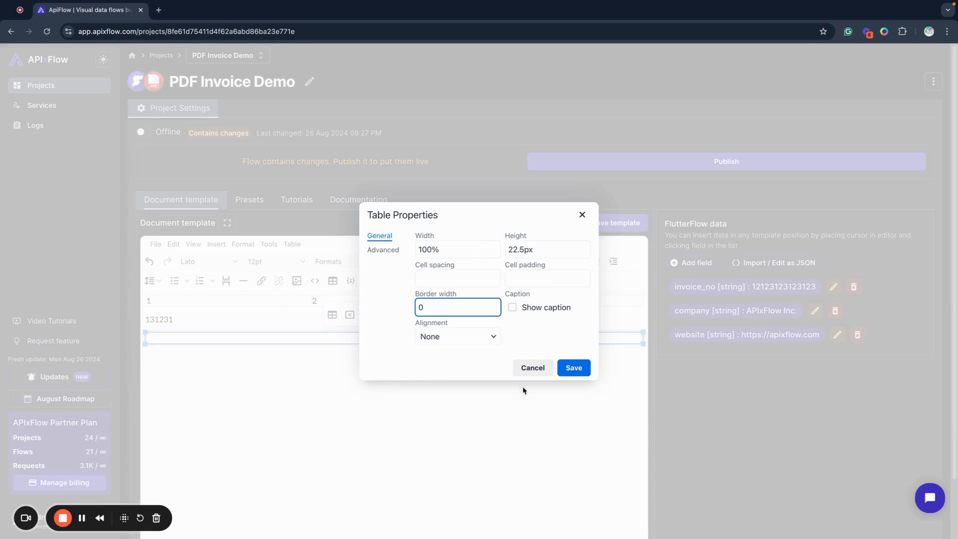
{"action": "left_click", "coordinate": [574, 368]}
Fill the two-column table's cells with 1 and 2, save the template and preview the PDF
{"action": "left_click", "coordinate": [335, 342]}
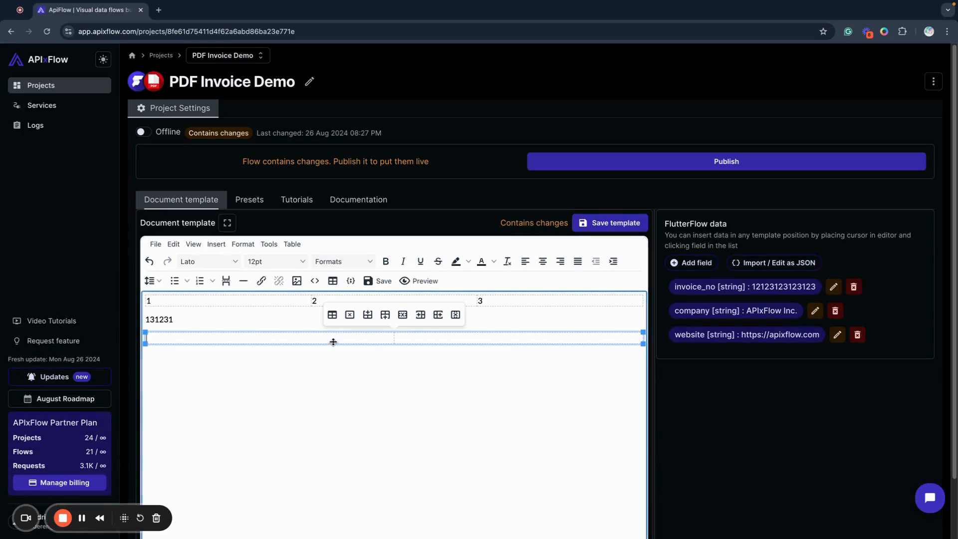
{"action": "type", "text": "1"}
{"action": "left_click", "coordinate": [489, 343]}
{"action": "type", "text": "2"}
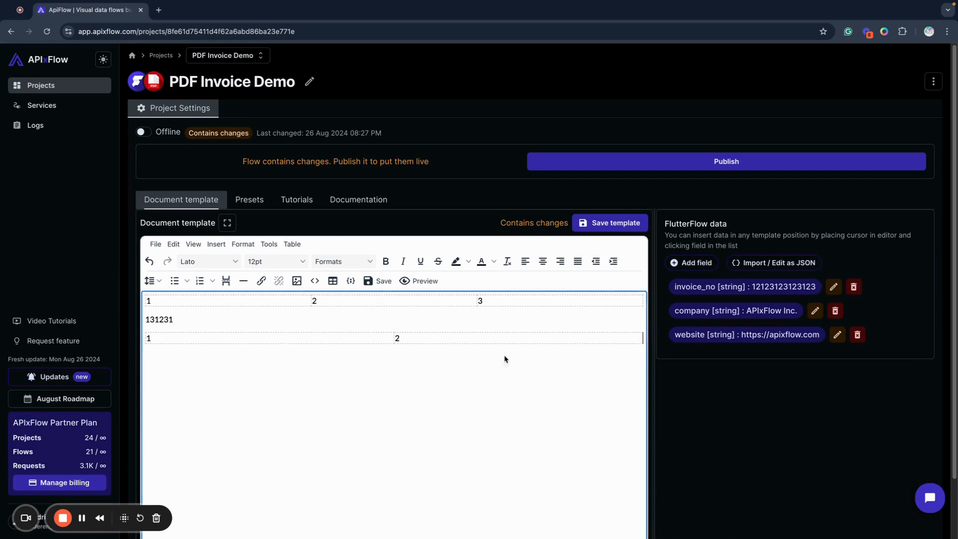
{"action": "left_click", "coordinate": [380, 281]}
{"action": "left_click", "coordinate": [415, 281]}
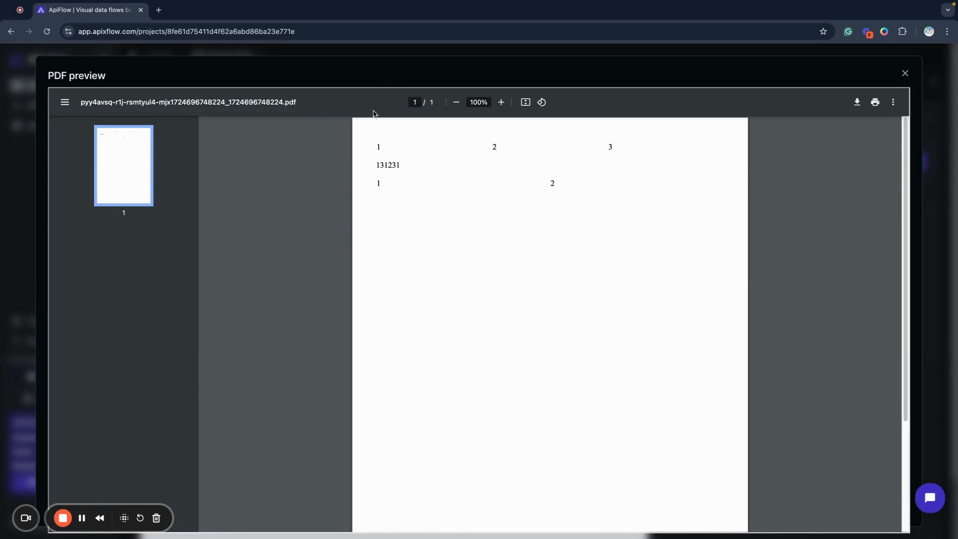
{"action": "left_click", "coordinate": [904, 74]}
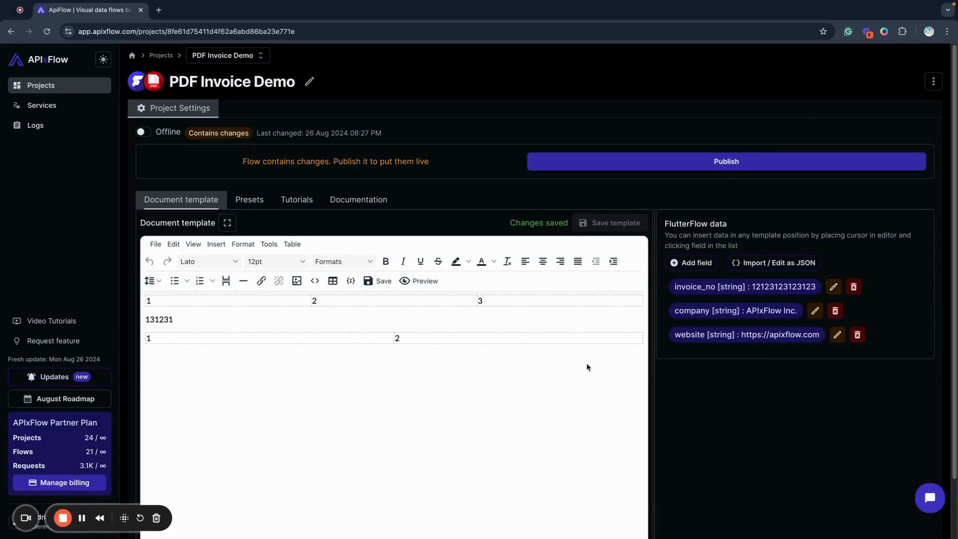
Widen the first column of the two-column table and right-align the 2 in its second cell
{"action": "left_click_drag", "start_coordinate": [455, 333], "coordinate": [507, 334]}
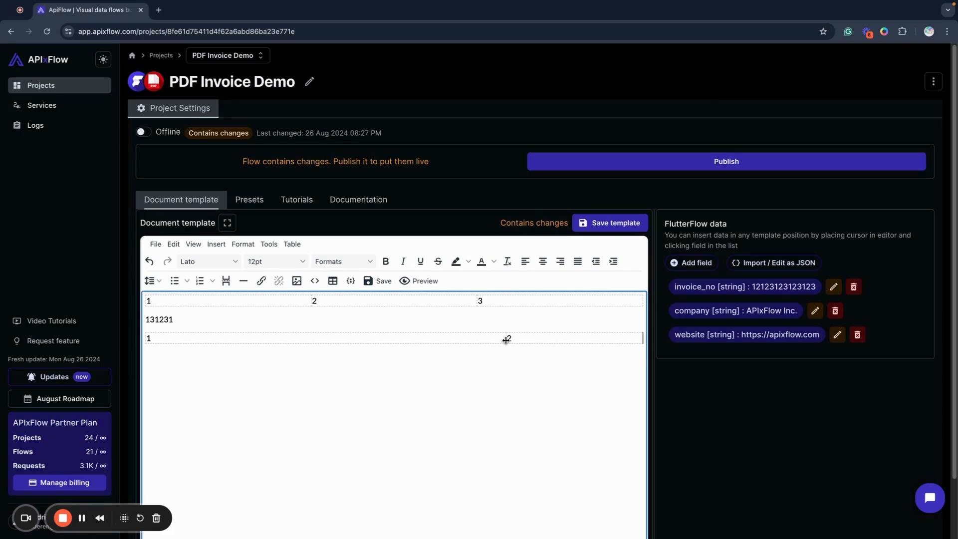
{"action": "mouse_move", "coordinate": [516, 337]}
{"action": "left_mouse_down"}
{"action": "mouse_move", "coordinate": [502, 338]}
{"action": "mouse_move", "coordinate": [541, 336]}
{"action": "mouse_move", "coordinate": [509, 335]}
{"action": "left_mouse_up"}
{"action": "left_click", "coordinate": [447, 351]}
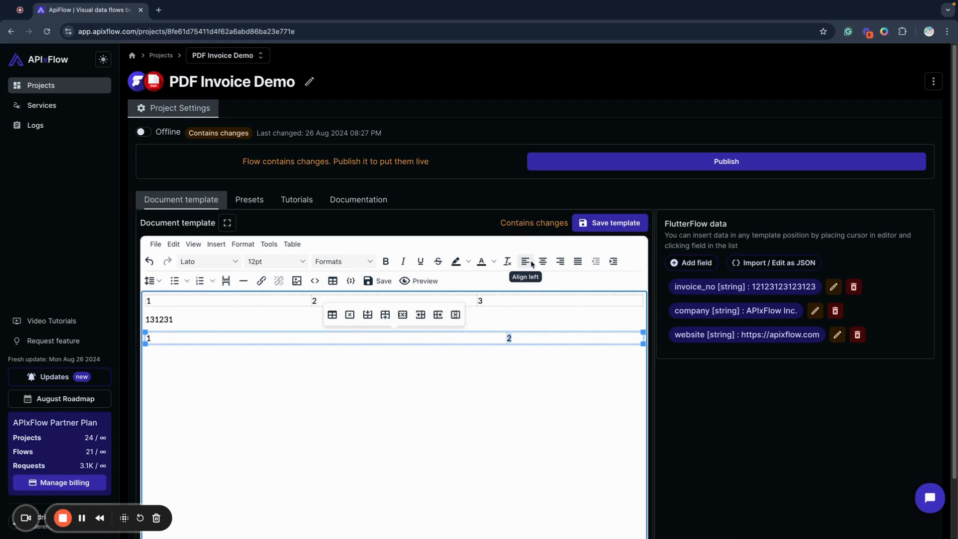
{"action": "left_click", "coordinate": [561, 262]}
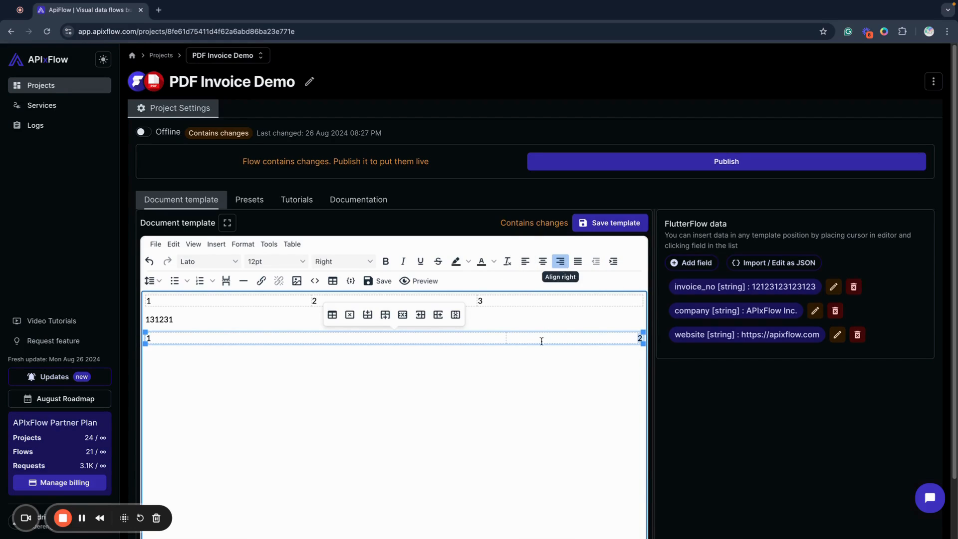
Preview the template with the two tables as a PDF and close the preview
{"action": "left_click", "coordinate": [529, 385]}
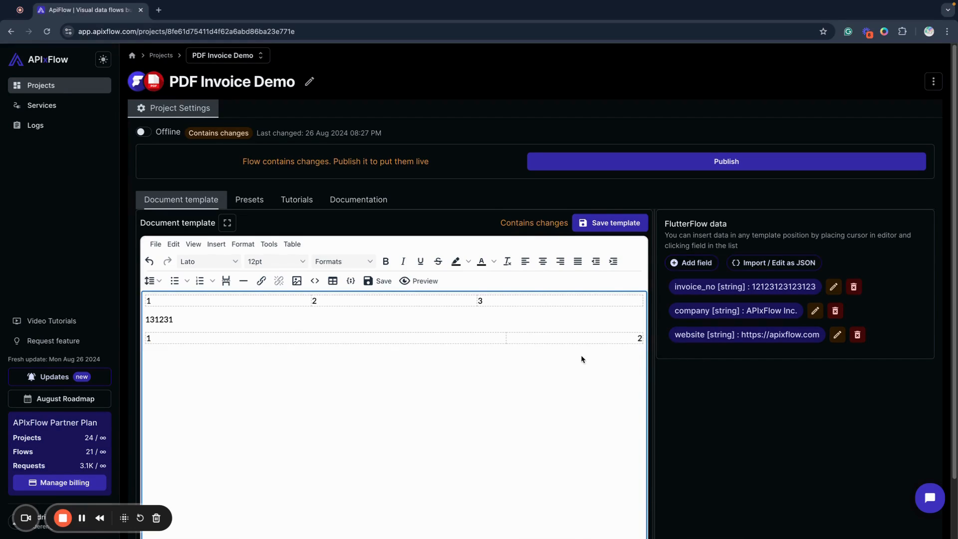
{"action": "left_click", "coordinate": [425, 281]}
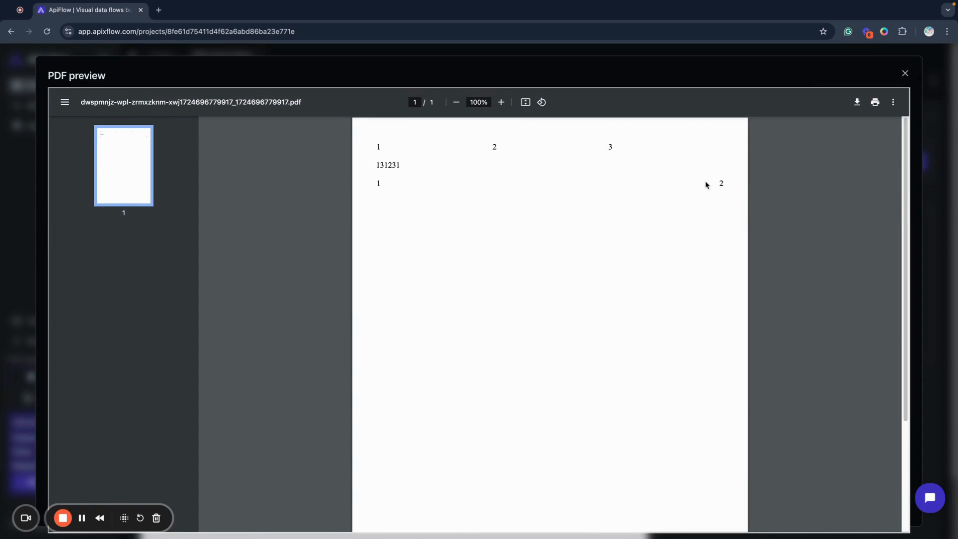
{"action": "left_click", "coordinate": [905, 73]}
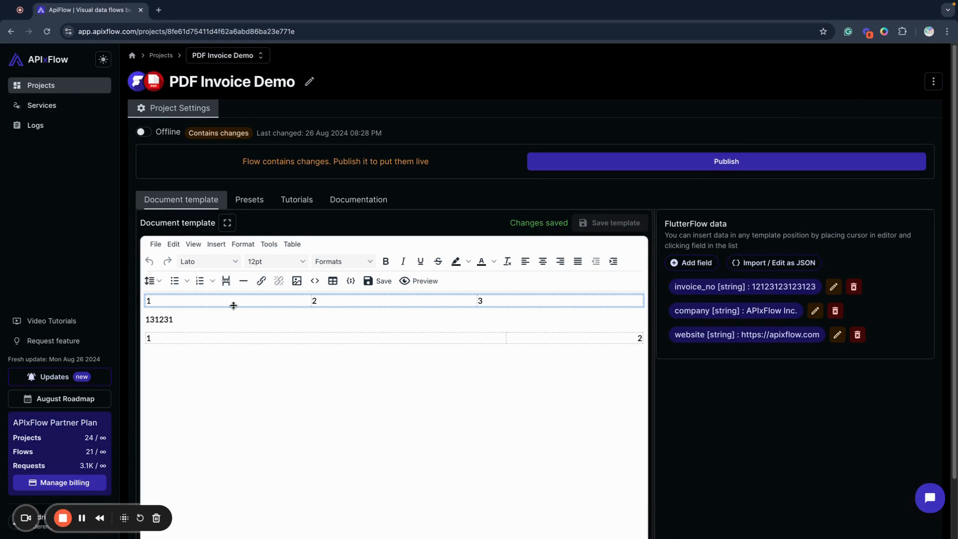
Insert a horizontal line below the two-column table
{"action": "left_click", "coordinate": [501, 377]}
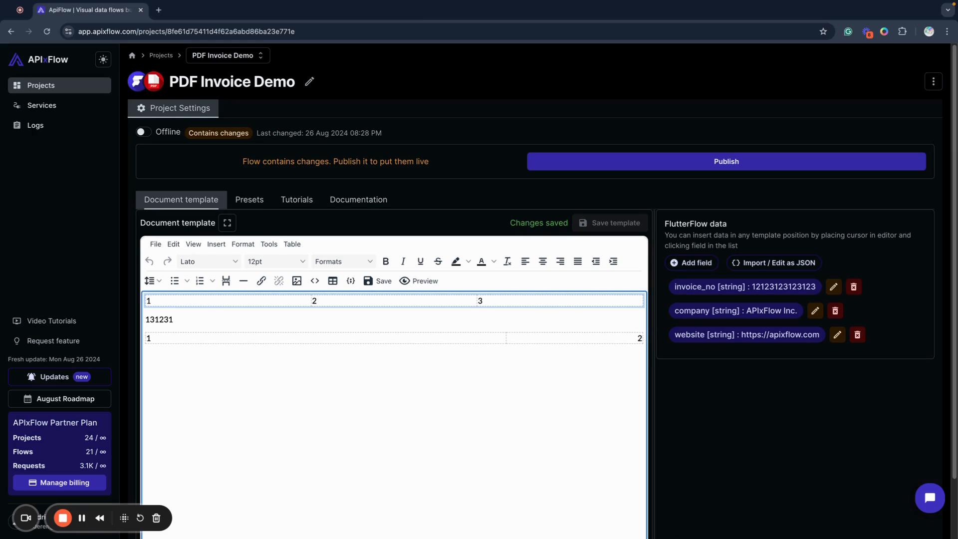
{"action": "key", "text": "Return"}
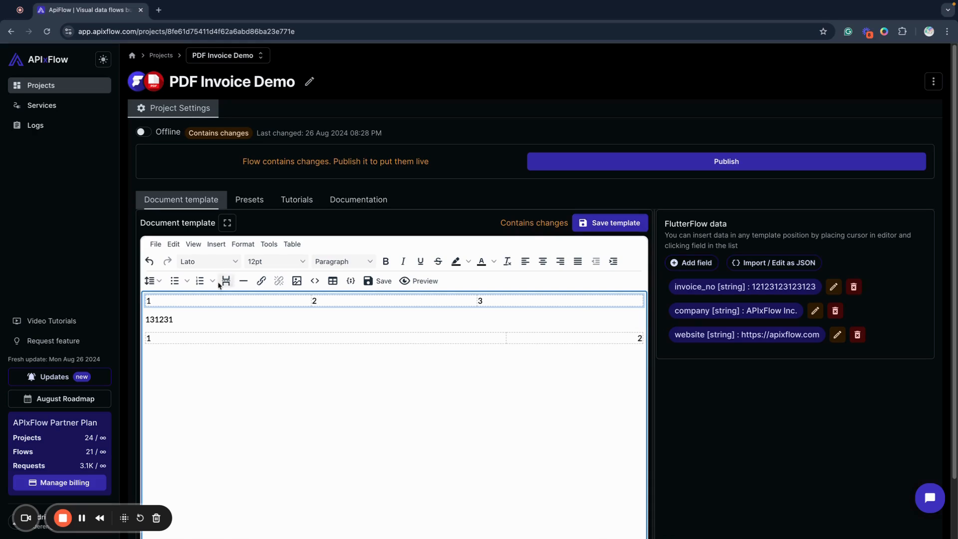
{"action": "left_click", "coordinate": [245, 281]}
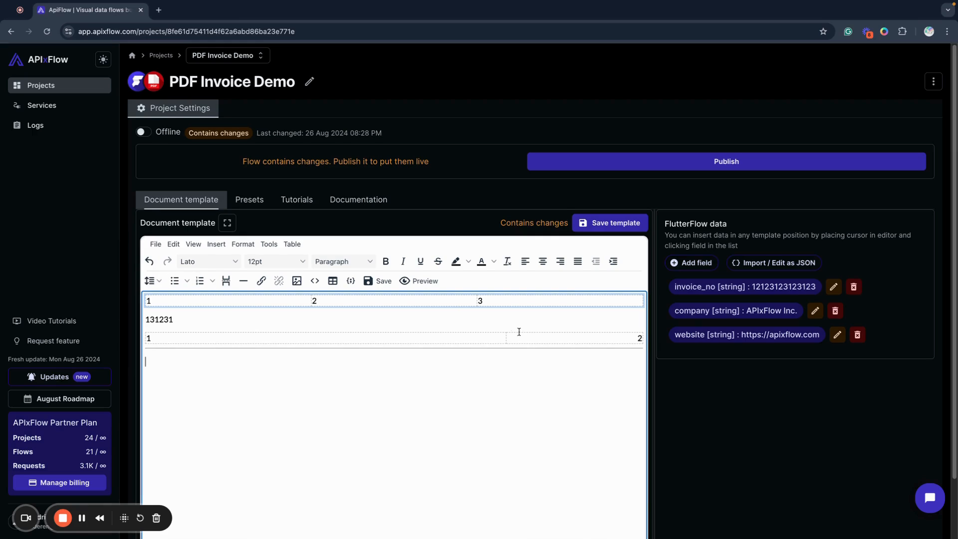
Change the line height of the 131231 text between the two tables
{"action": "left_click", "coordinate": [149, 280]}
{"action": "left_click", "coordinate": [276, 377]}
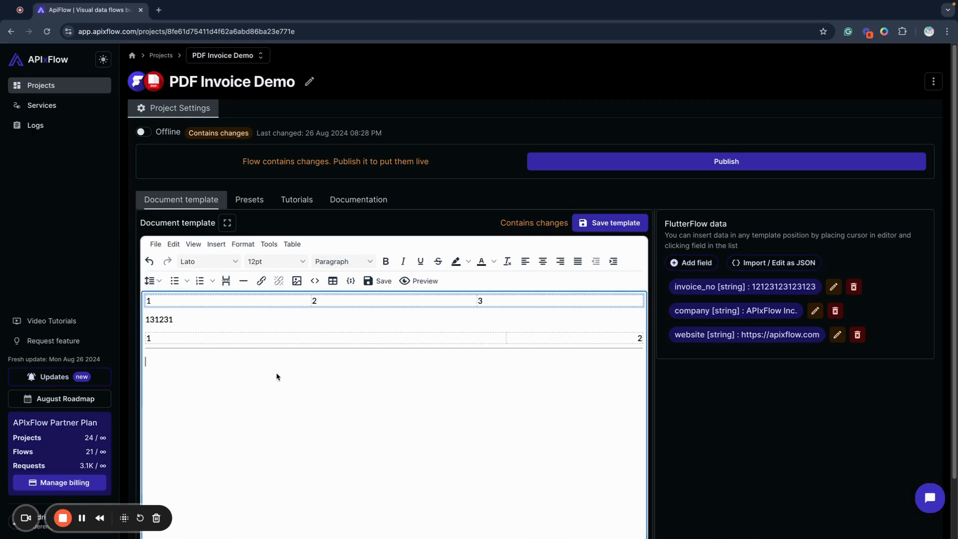
{"action": "double_click", "coordinate": [221, 323]}
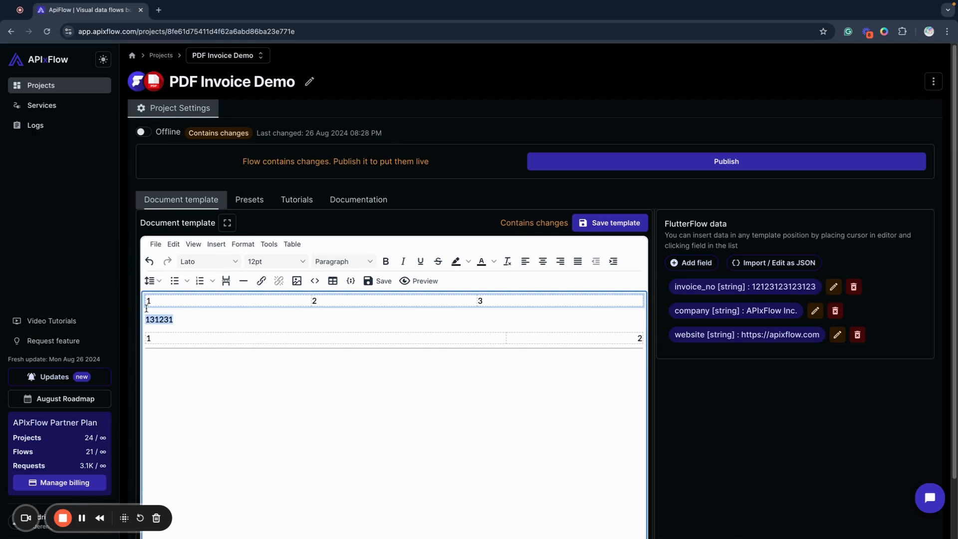
{"action": "left_click", "coordinate": [149, 281]}
{"action": "left_click", "coordinate": [158, 379]}
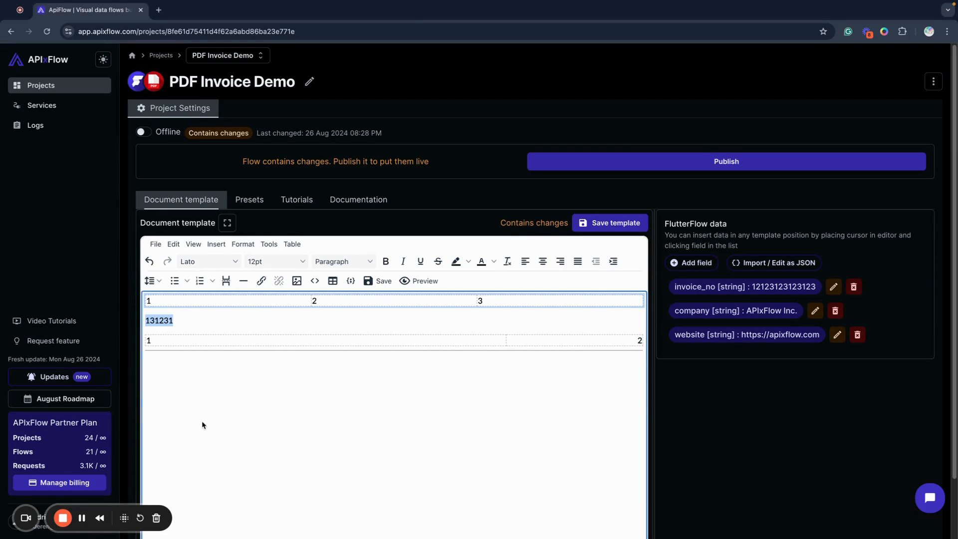
{"action": "left_click", "coordinate": [188, 320]}
{"action": "left_click", "coordinate": [312, 402]}
Delete the horizontal line below the two-column table and the 131231 text between the tables
{"action": "left_click", "coordinate": [298, 351]}
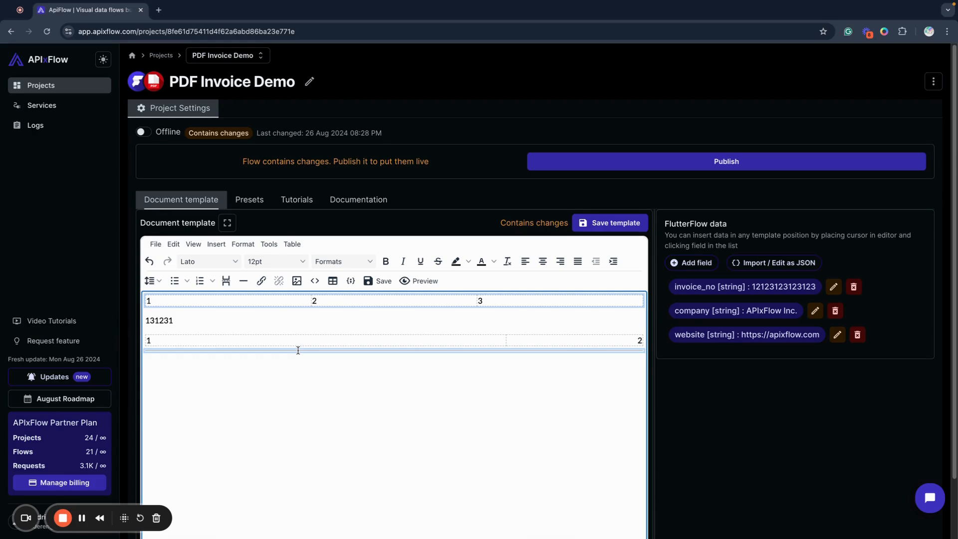
{"action": "key", "text": "Delete"}
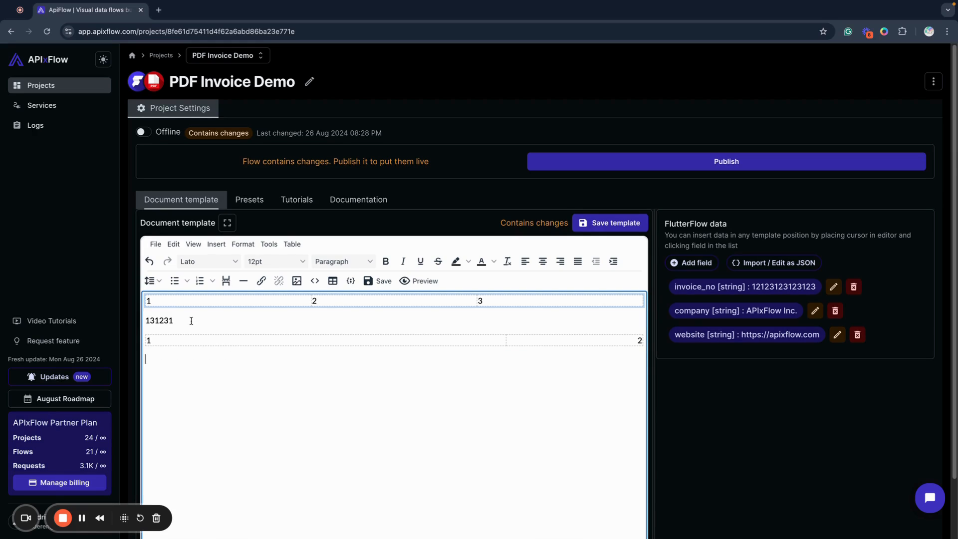
{"action": "left_click_drag", "start_coordinate": [191, 321], "coordinate": [146, 319]}
{"action": "key", "text": "BackSpace"}
Clear the placeholders 1, 2 and 3 from the cells of the three-column table
{"action": "left_click", "coordinate": [155, 301]}
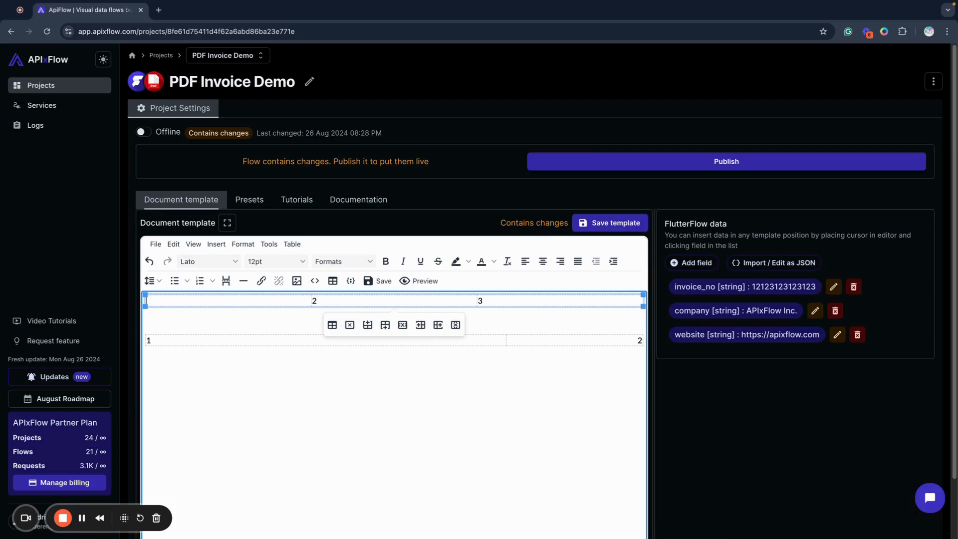
{"action": "left_click", "coordinate": [337, 298]}
{"action": "key", "text": "BackSpace"}
{"action": "left_click", "coordinate": [486, 302]}
{"action": "key", "text": "BackSpace"}
Insert the company and website data fields on separate lines in the three-column table's first cell
{"action": "left_click", "coordinate": [695, 317]}
{"action": "key", "text": "Return"}
{"action": "left_click", "coordinate": [691, 337]}
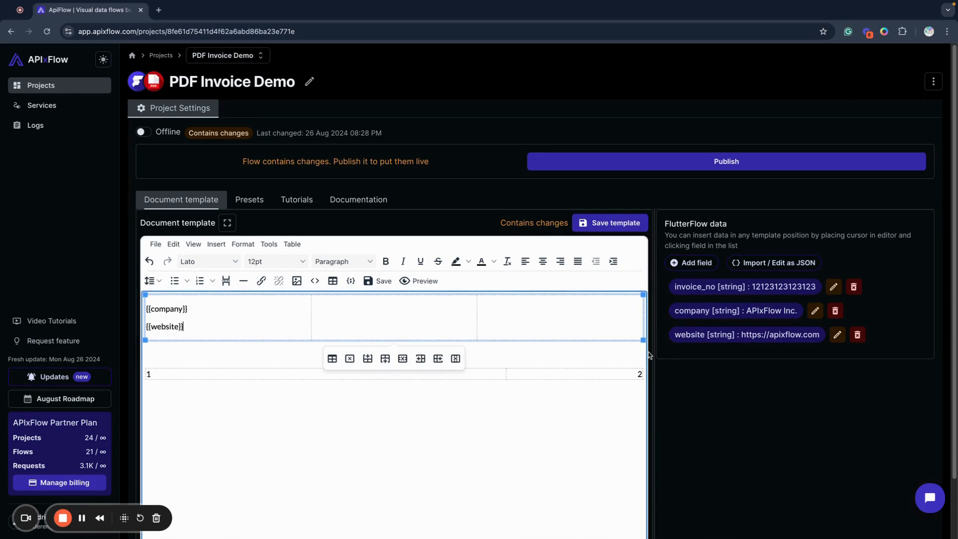
Enter "INVOICE NO:" followed by the invoice_no data field in the third cell of the three-column table
{"action": "left_click", "coordinate": [523, 302]}
{"action": "key", "text": "Up"}
{"action": "key", "text": "Down"}
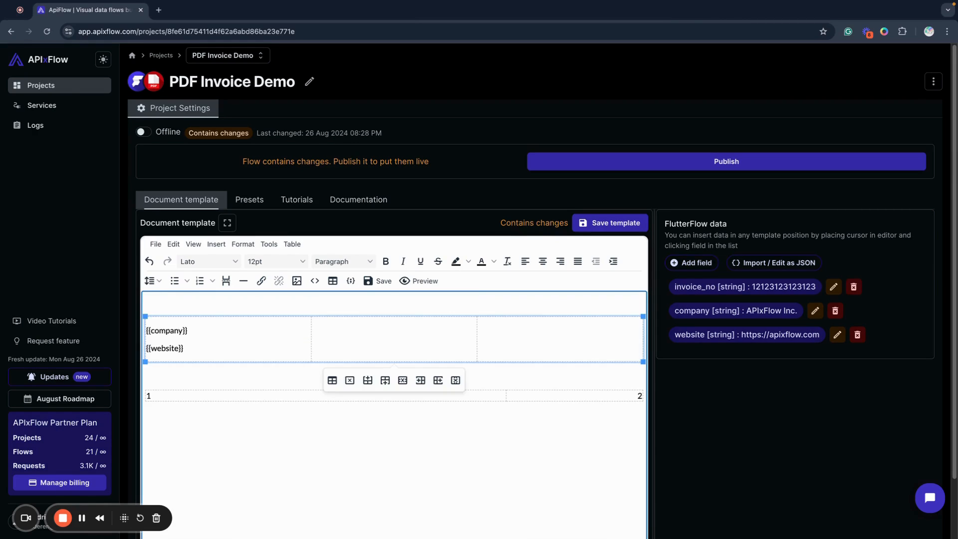
{"action": "key", "text": "ctrl+z"}
{"action": "type", "text": "INV"}
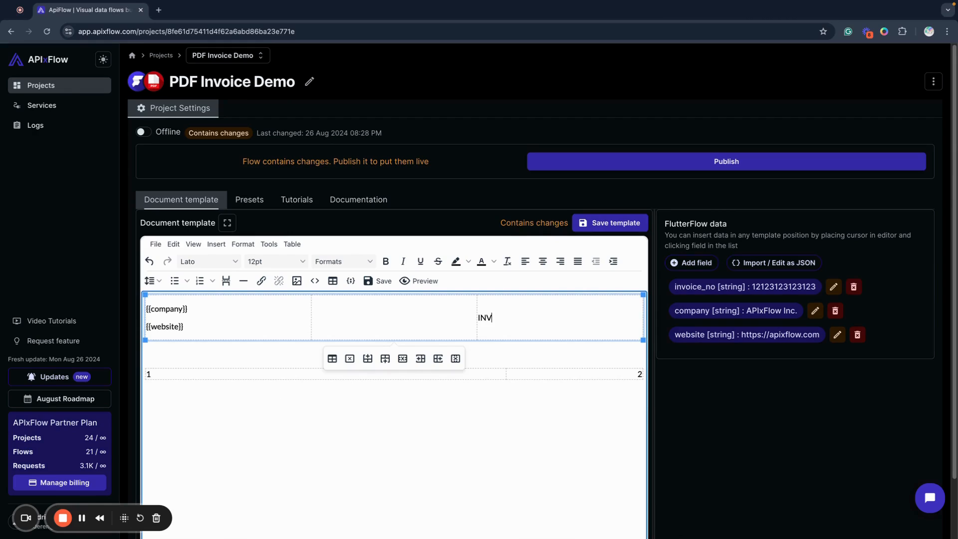
{"action": "type", "text": "OICE NO:"}
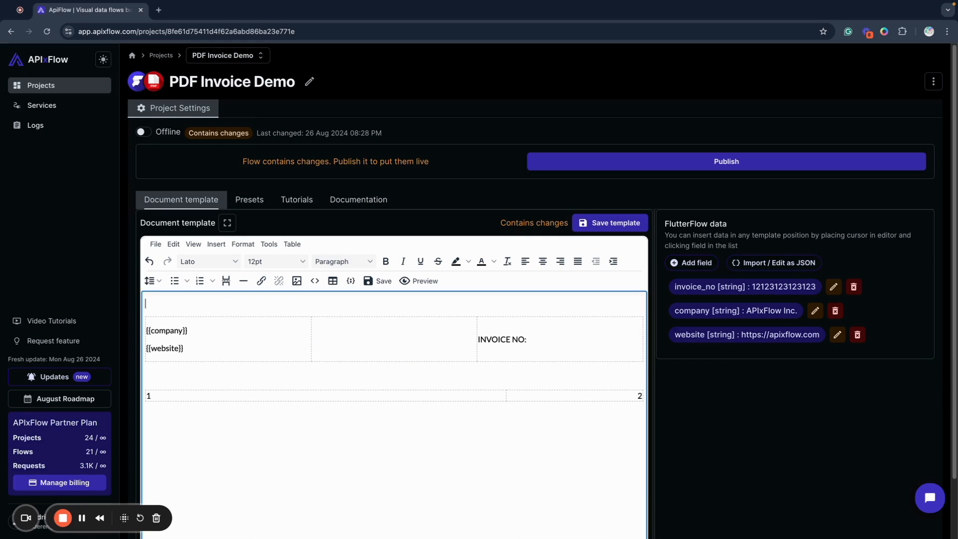
{"action": "left_click", "coordinate": [778, 288]}
{"action": "left_click", "coordinate": [615, 388]}
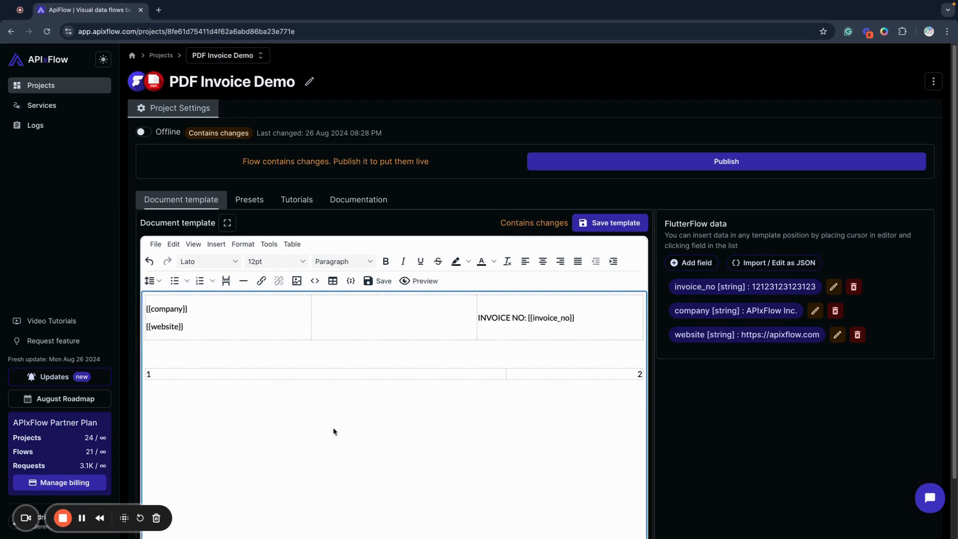
{"action": "left_click", "coordinate": [587, 314]}
{"action": "triple_click", "coordinate": [587, 313]}
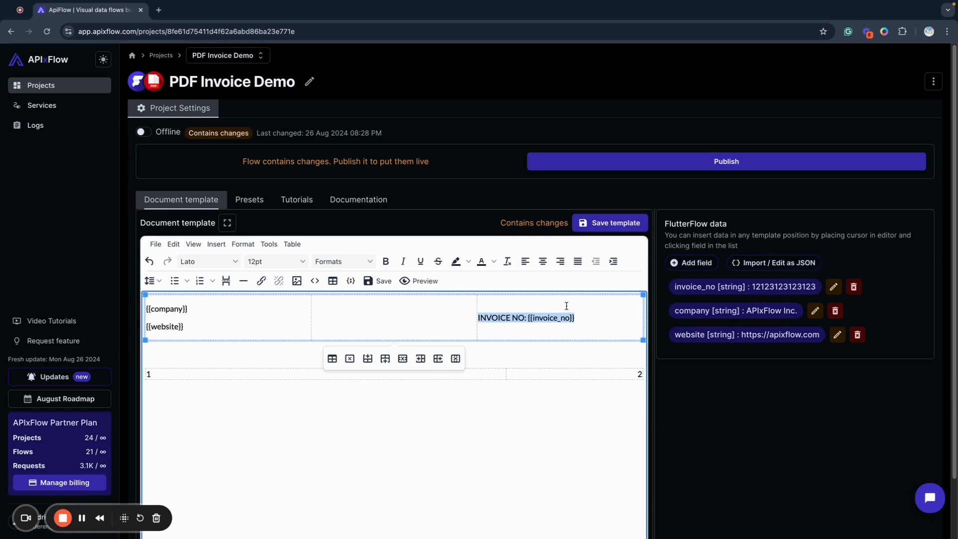
{"action": "left_click", "coordinate": [378, 440]}
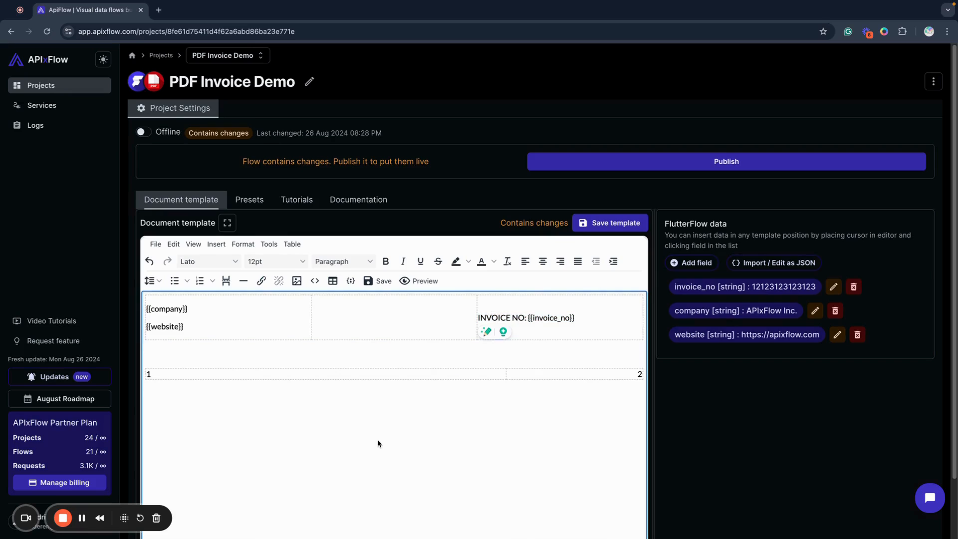
Clear the placeholders 1 and 2 from the two-column table and save the template
{"action": "left_click", "coordinate": [170, 374]}
{"action": "key", "text": "BackSpace"}
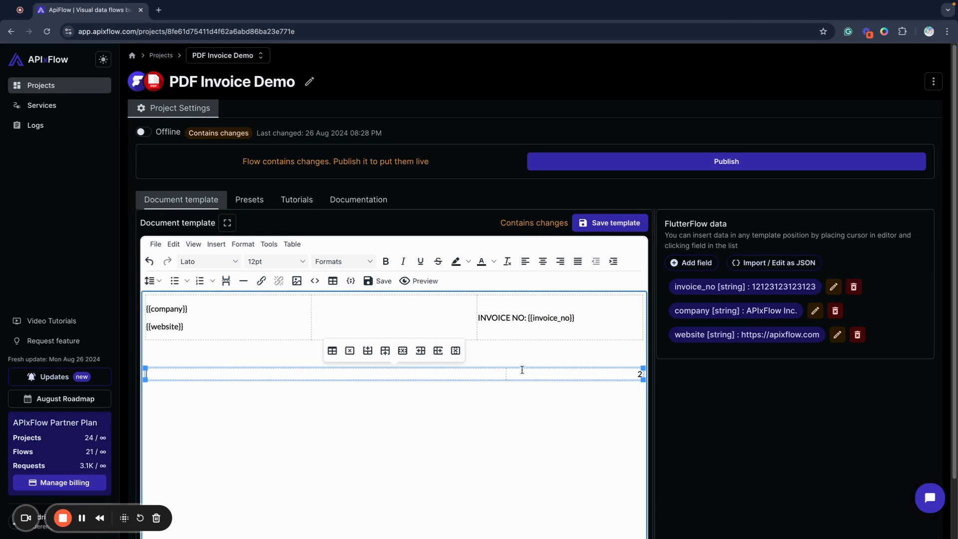
{"action": "left_click", "coordinate": [640, 374]}
{"action": "key", "text": "BackSpace"}
{"action": "left_click", "coordinate": [585, 354]}
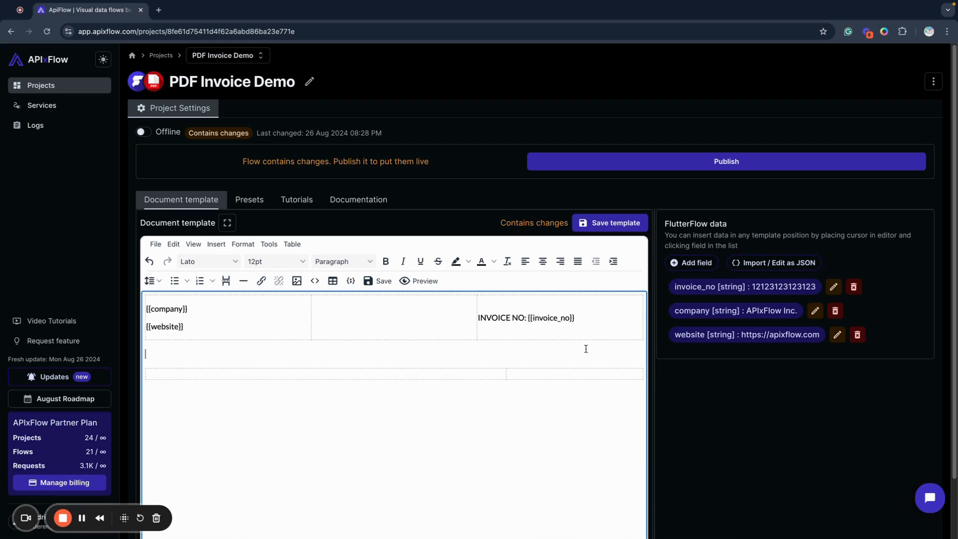
{"action": "left_click", "coordinate": [631, 222]}
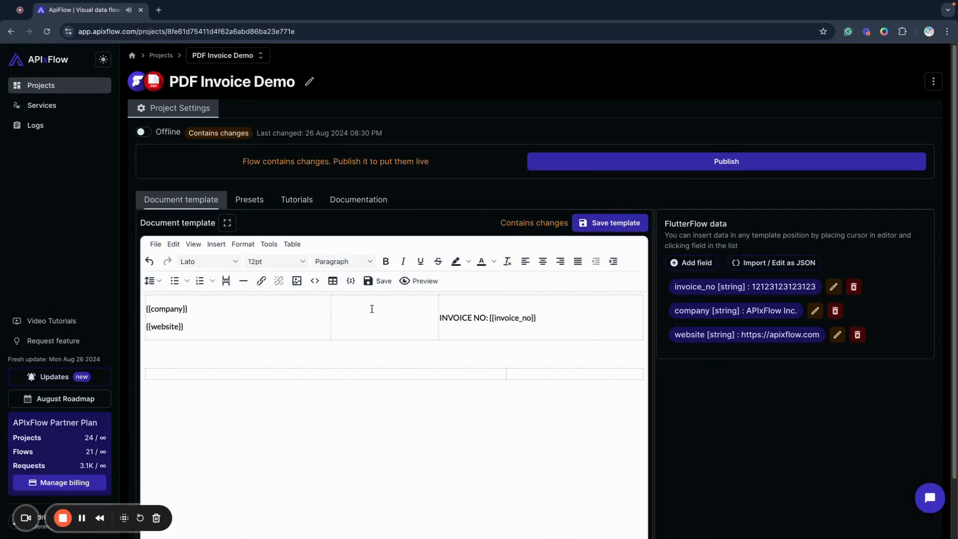
Insert the image apiflow_logo_round_400.png from the Pictures folder into the three-column table's middle cell
{"action": "left_click", "coordinate": [373, 308]}
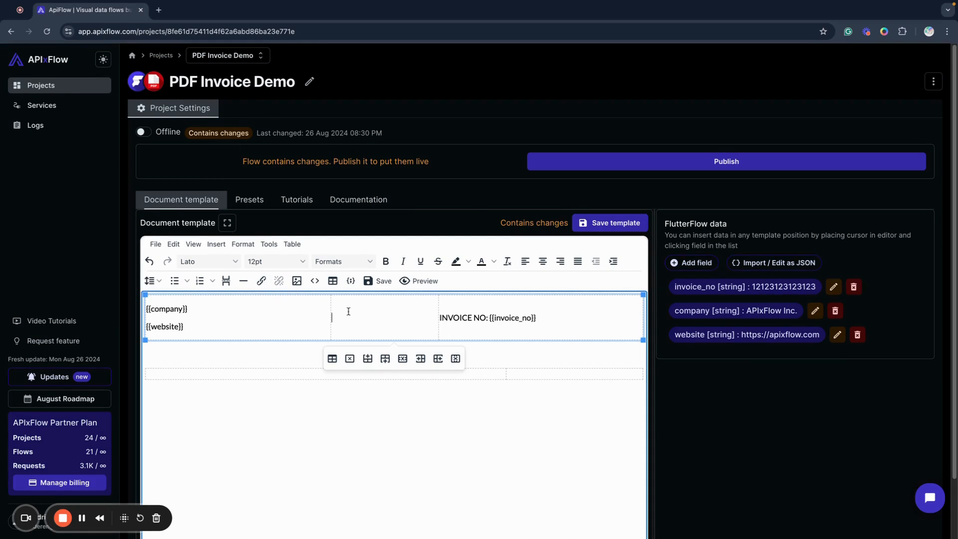
{"action": "left_click", "coordinate": [293, 284]}
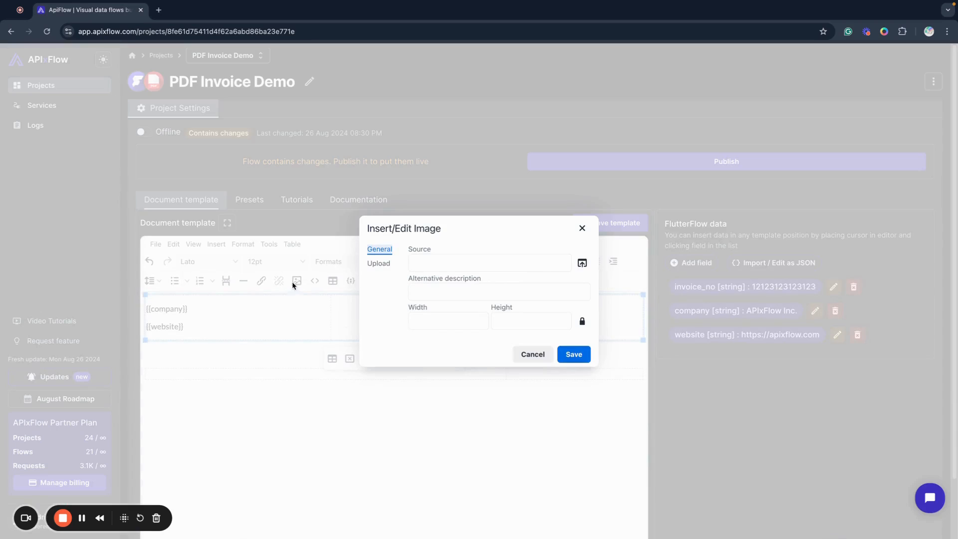
{"action": "left_click", "coordinate": [582, 263]}
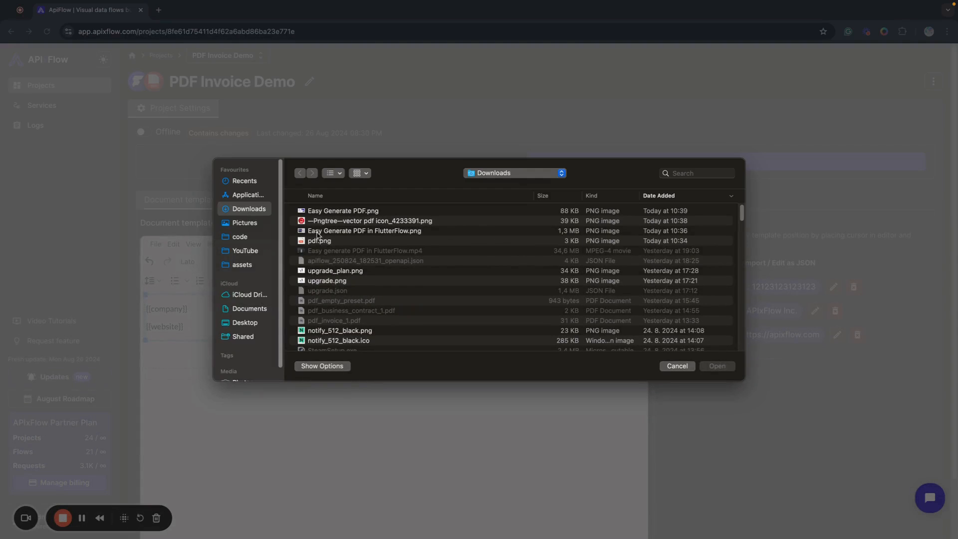
{"action": "left_click", "coordinate": [253, 223]}
{"action": "left_click", "coordinate": [310, 212]}
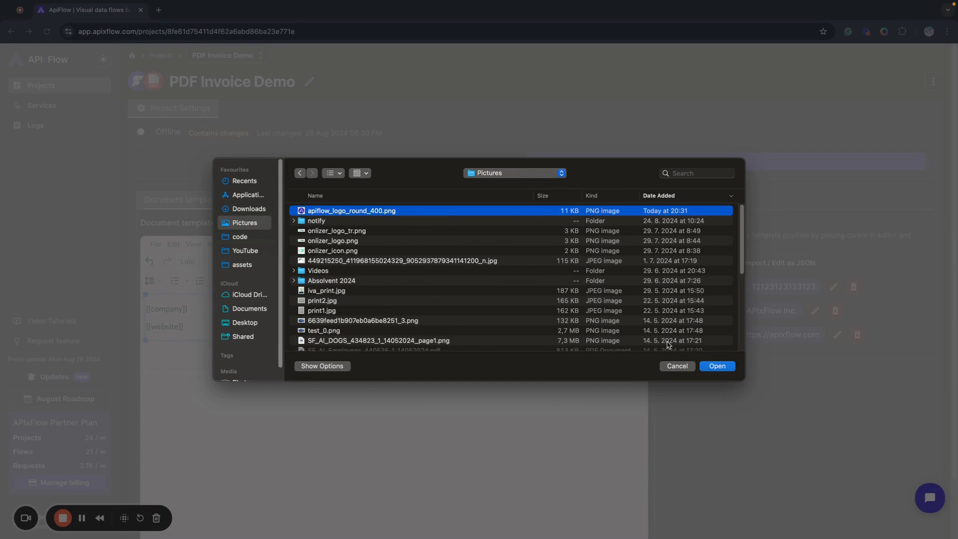
{"action": "left_click", "coordinate": [710, 369]}
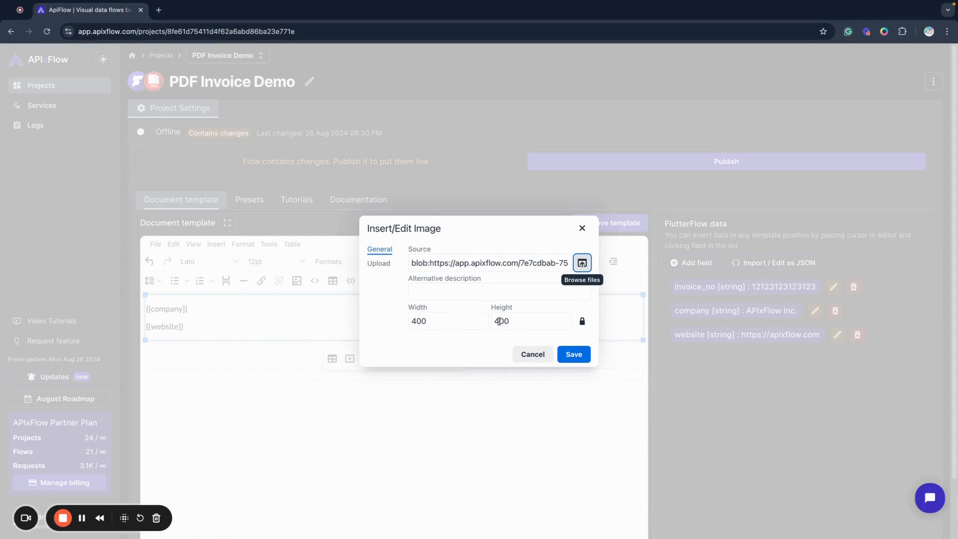
{"action": "left_click", "coordinate": [566, 359]}
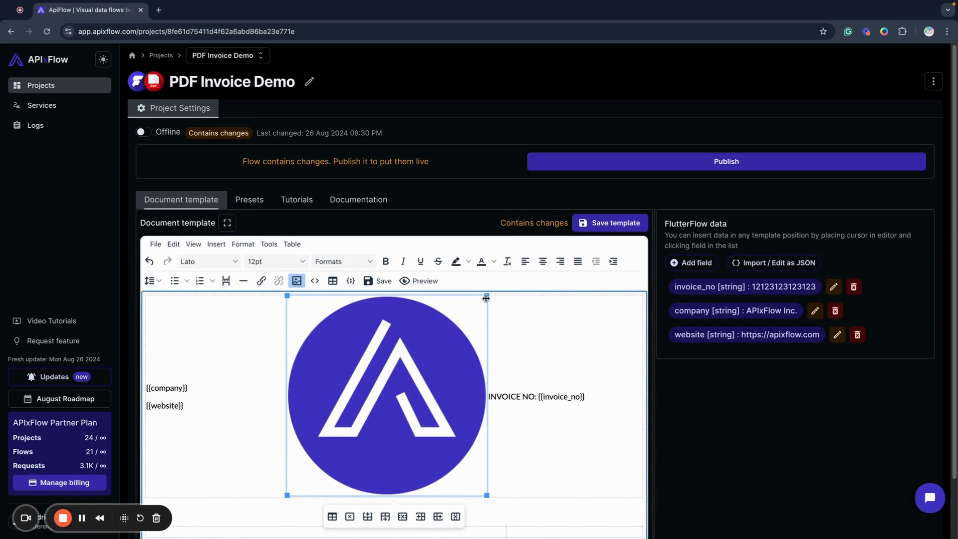
Shrink the logo in the middle cell and adjust the column borders so that the middle column fits around it
{"action": "left_click_drag", "start_coordinate": [287, 495], "coordinate": [335, 375]}
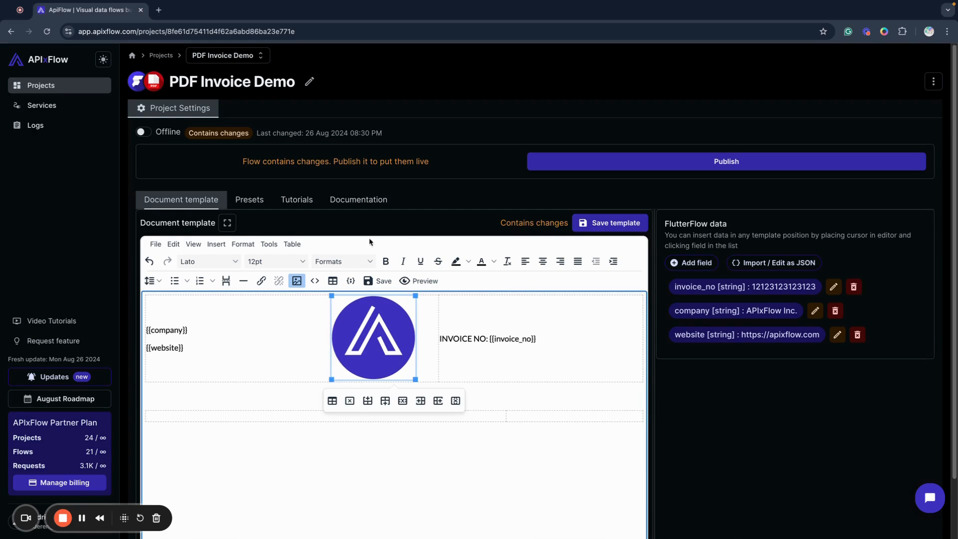
{"action": "left_click", "coordinate": [314, 325]}
{"action": "left_click_drag", "start_coordinate": [331, 317], "coordinate": [353, 316]}
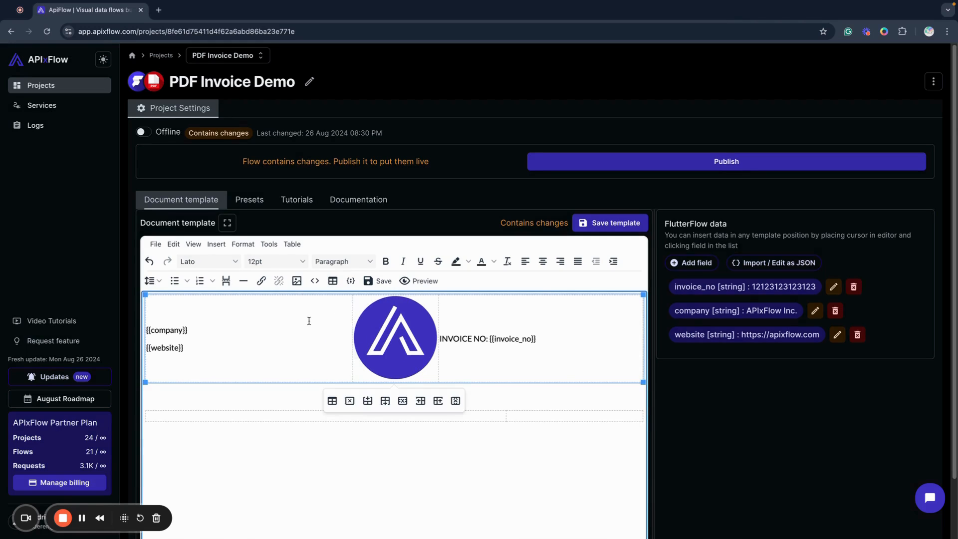
{"action": "left_click", "coordinate": [416, 361]}
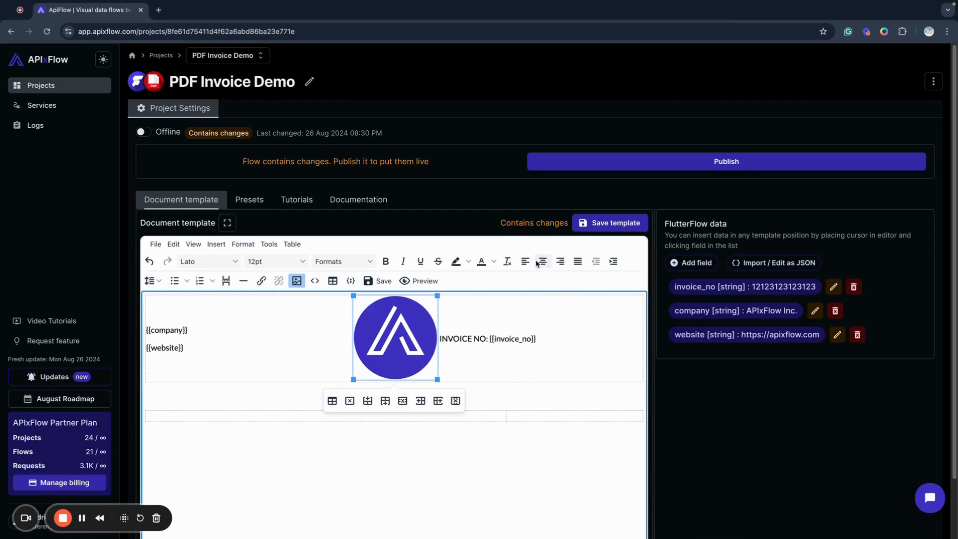
{"action": "left_click", "coordinate": [327, 322]}
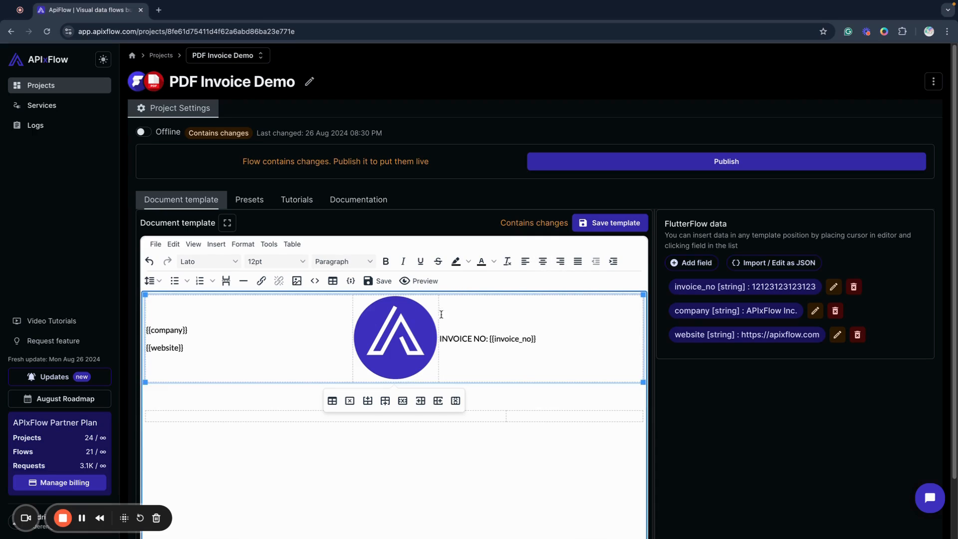
{"action": "left_click_drag", "start_coordinate": [438, 314], "coordinate": [439, 316]}
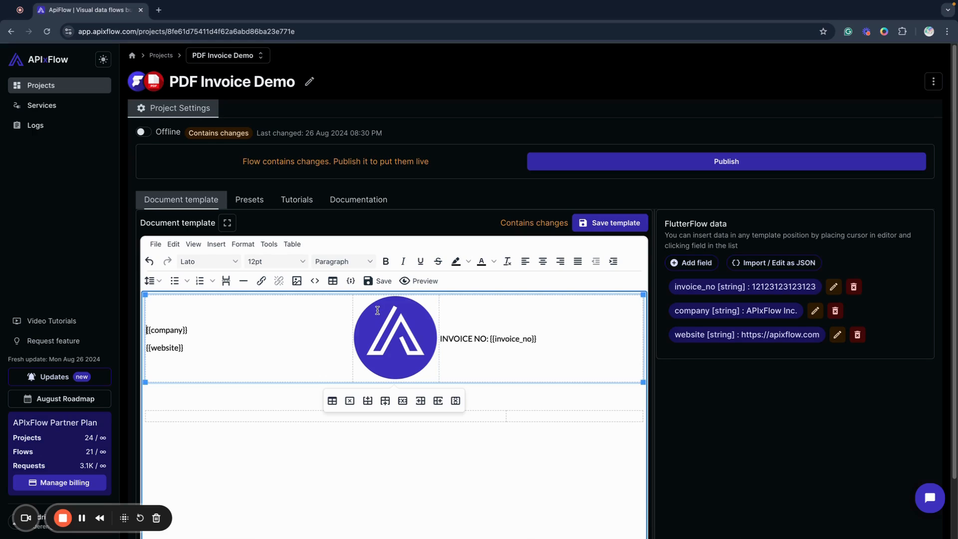
Increase the indent of the INVOICE NO text in the third cell and save the template
{"action": "left_click", "coordinate": [463, 338]}
{"action": "left_click", "coordinate": [613, 261]}
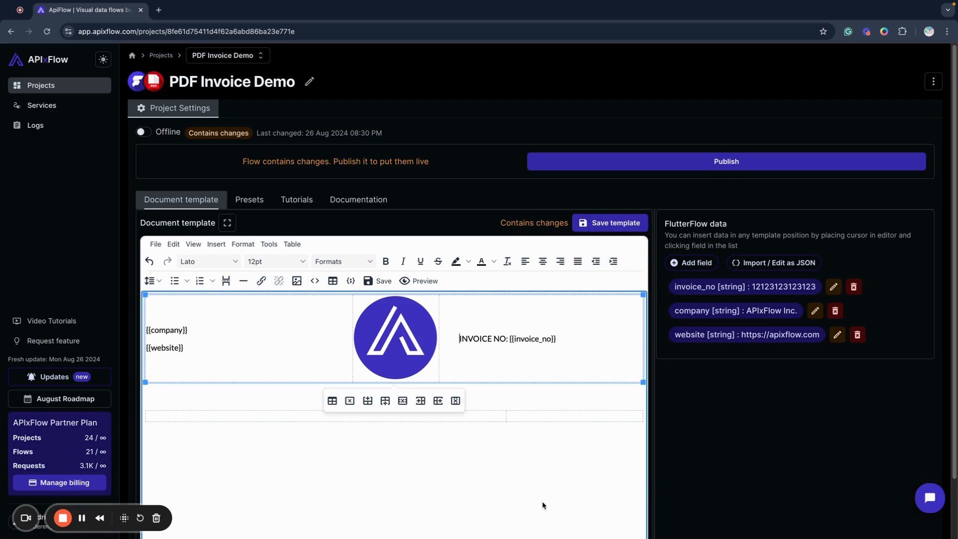
{"action": "left_click", "coordinate": [543, 487]}
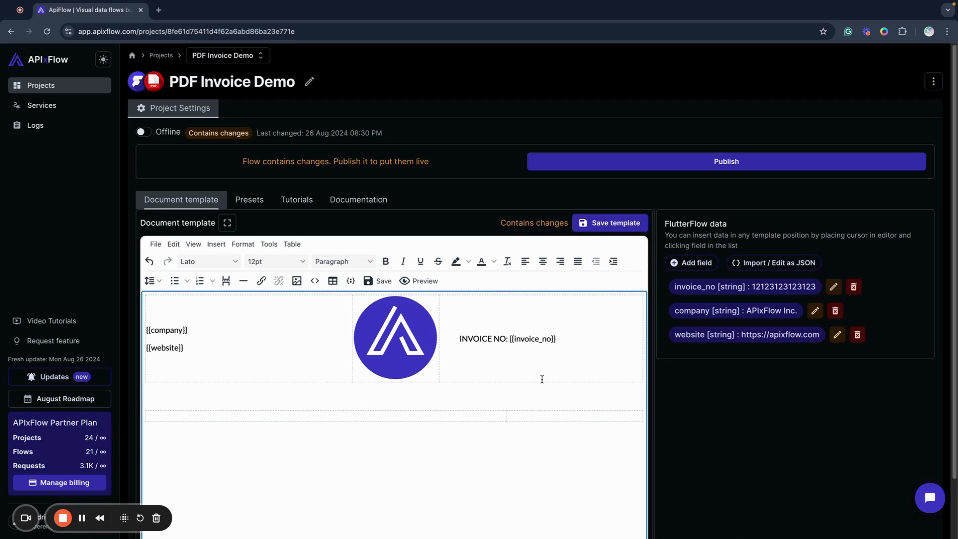
{"action": "left_click", "coordinate": [378, 281]}
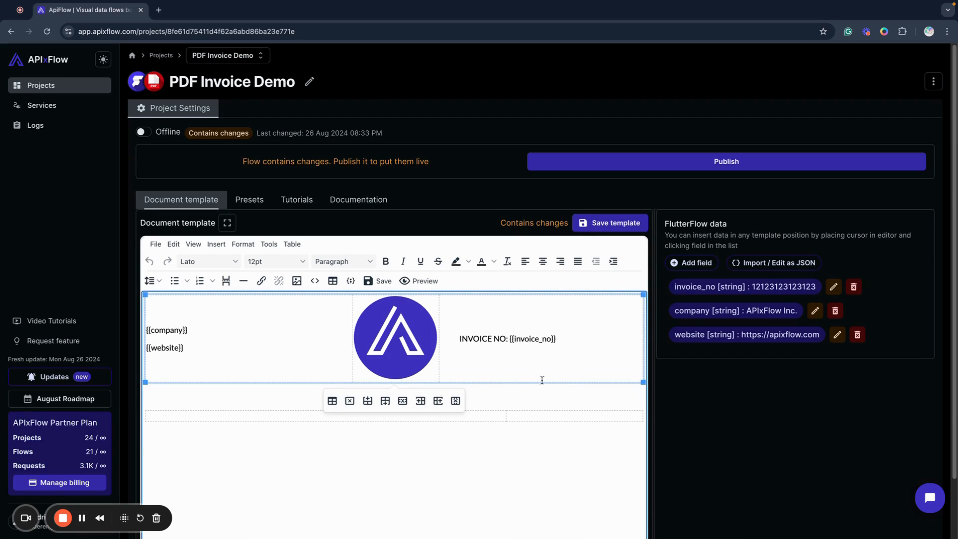
Preview the invoice PDF, close the preview and save the template
{"action": "left_click", "coordinate": [427, 283]}
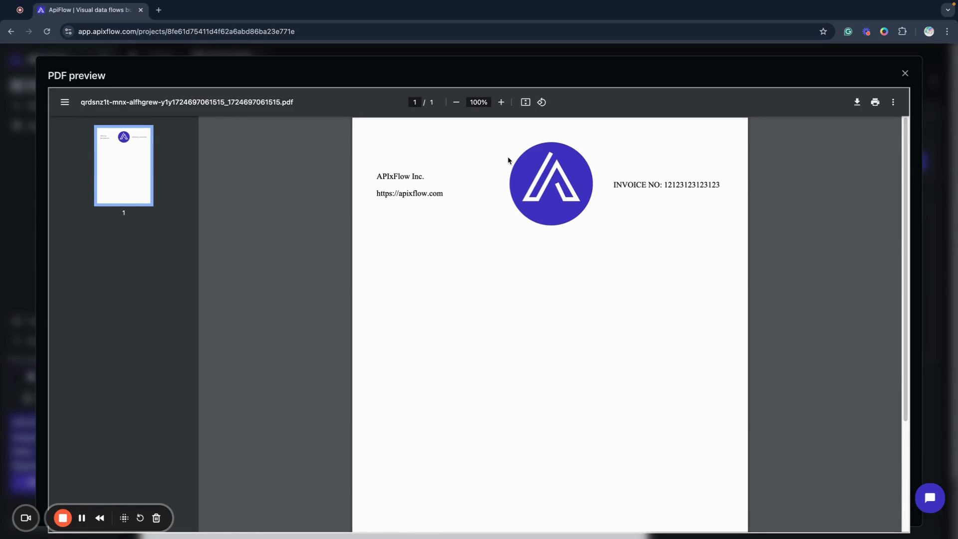
{"action": "left_click", "coordinate": [904, 73]}
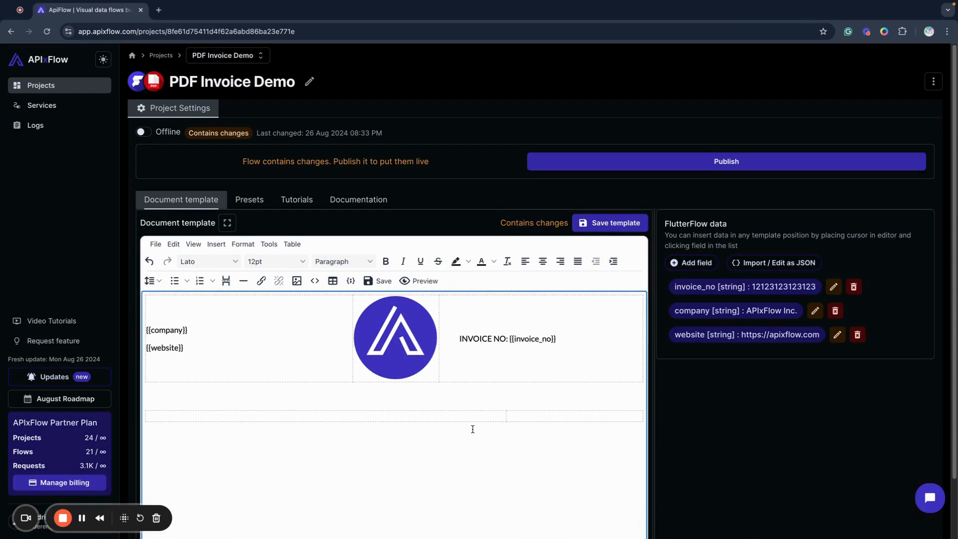
{"action": "left_click", "coordinate": [486, 323]}
{"action": "left_click", "coordinate": [506, 462]}
{"action": "left_click", "coordinate": [610, 222]}
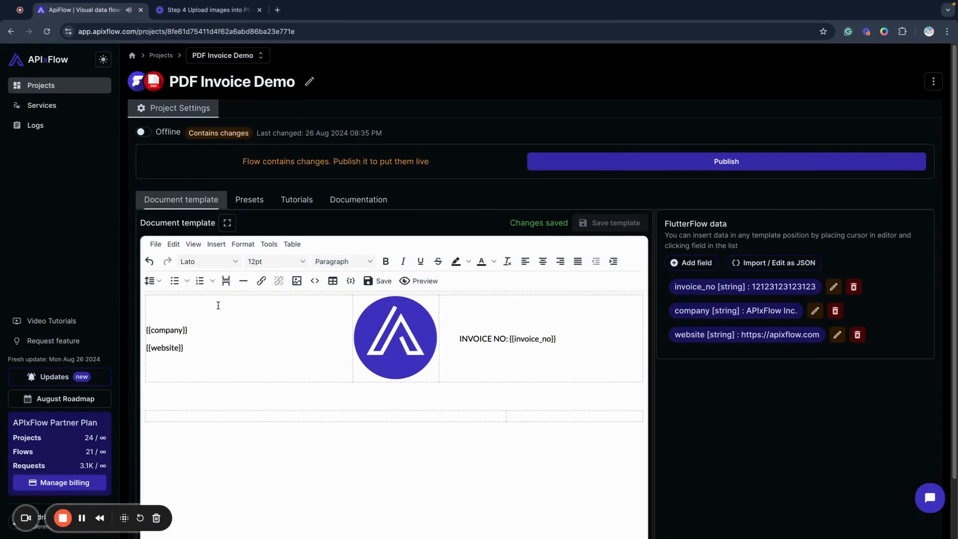
Insert an empty line above the company field in the three-column table's first cell
{"action": "left_click", "coordinate": [216, 312]}
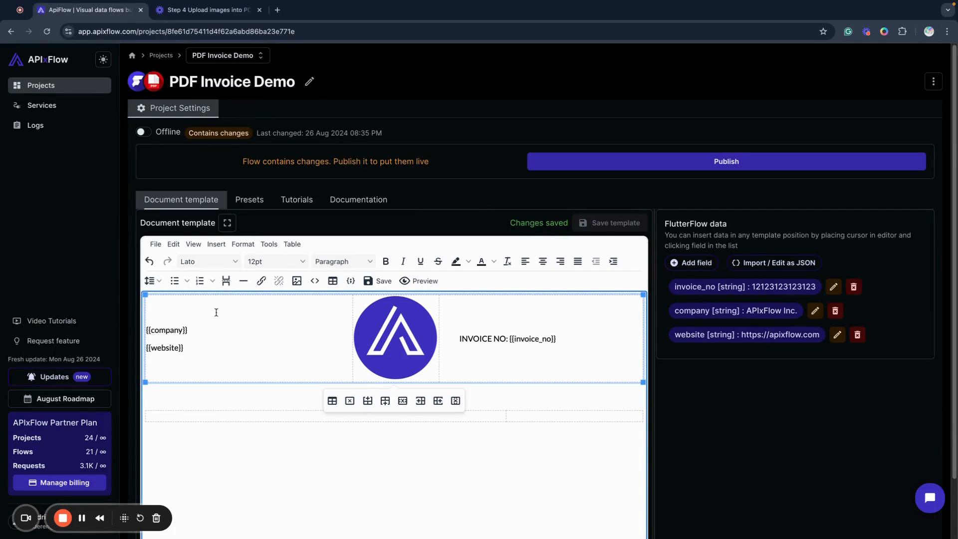
{"action": "key", "text": "Return"}
{"action": "key", "text": "Up"}
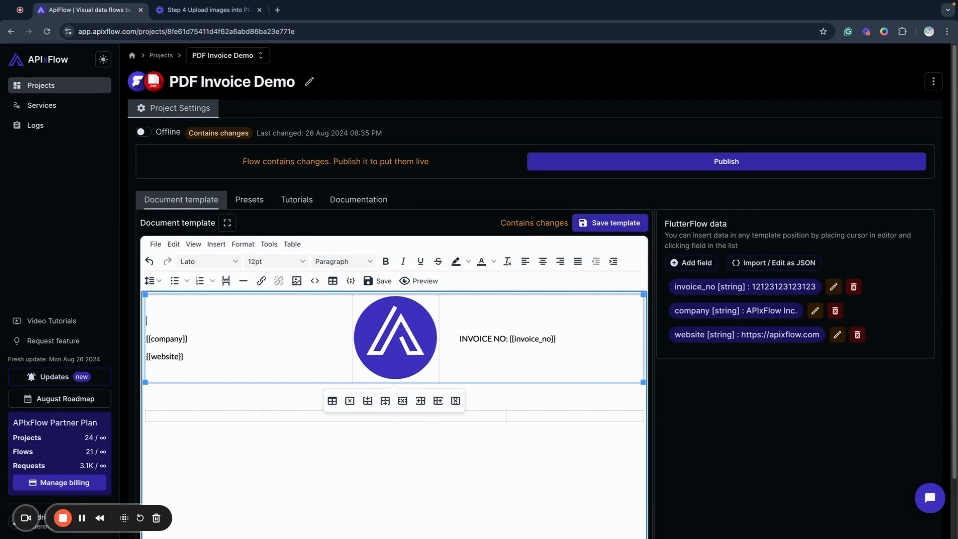
{"action": "left_click_drag", "start_coordinate": [194, 338], "coordinate": [163, 315]}
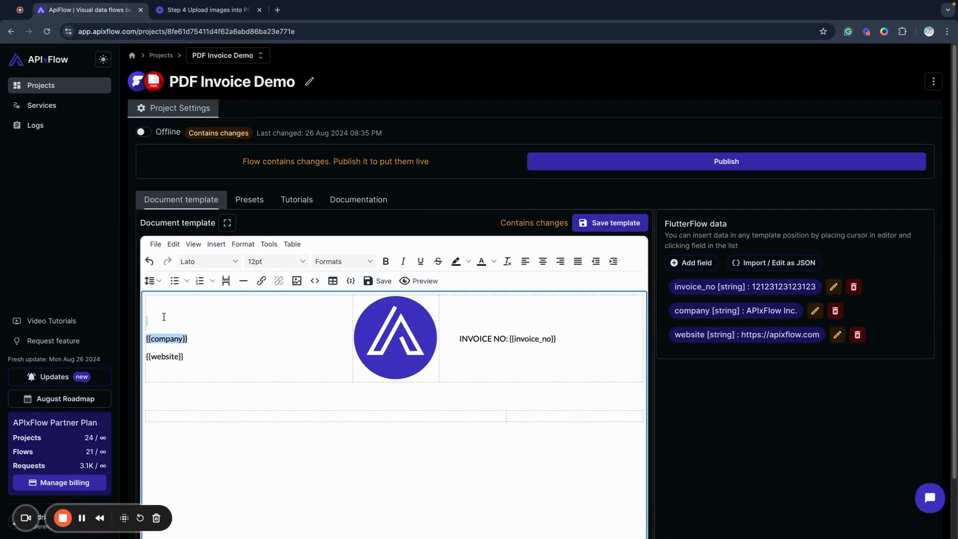
{"action": "left_click", "coordinate": [204, 266]}
{"action": "scroll", "coordinate": [220, 389], "scroll_direction": "down", "scroll_amount": 1}
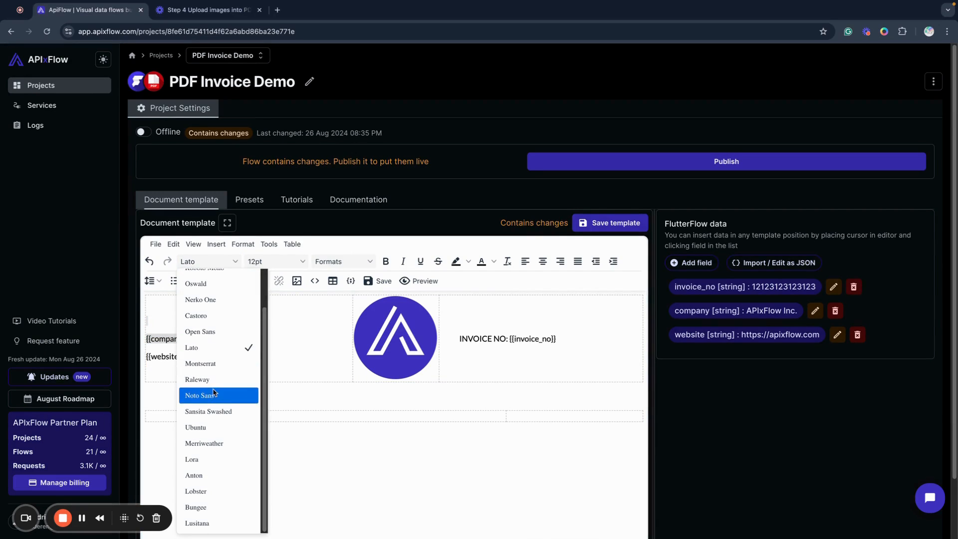
{"action": "left_click", "coordinate": [302, 330]}
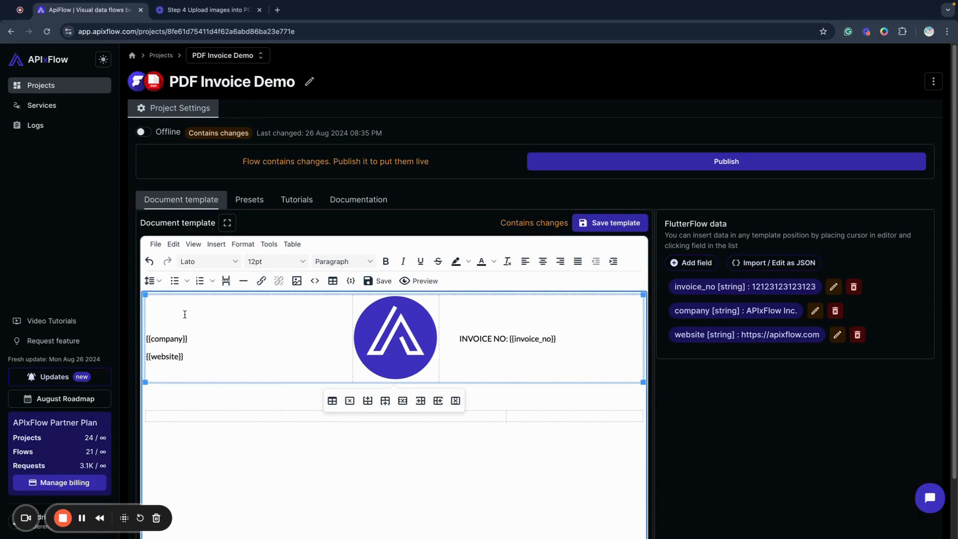
Enter INVOICE on the empty line above the company field and format it as Heading 3
{"action": "type", "text": "INVOICE"}
{"action": "left_click_drag", "start_coordinate": [148, 321], "coordinate": [146, 322]}
{"action": "left_click", "coordinate": [348, 265]}
{"action": "mouse_move", "coordinate": [361, 280]}
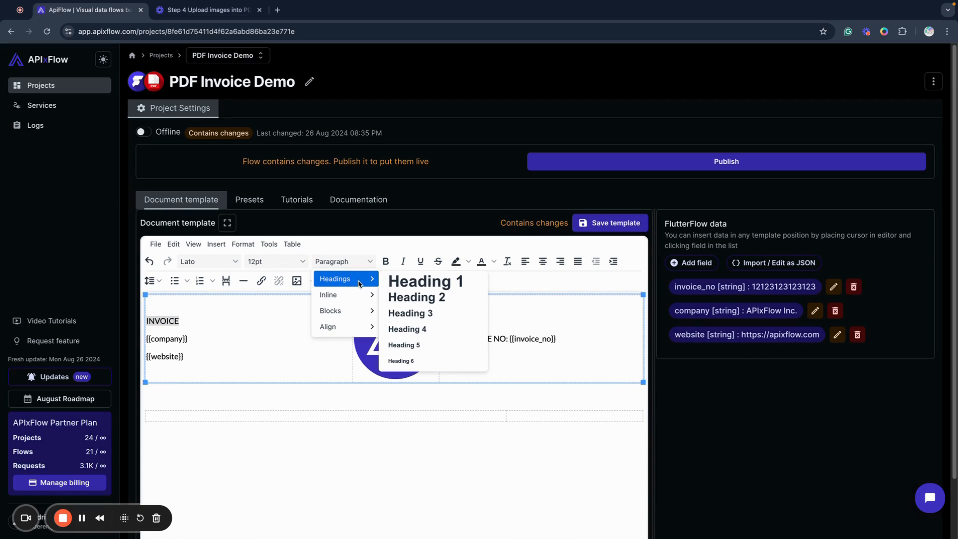
{"action": "left_click", "coordinate": [417, 318]}
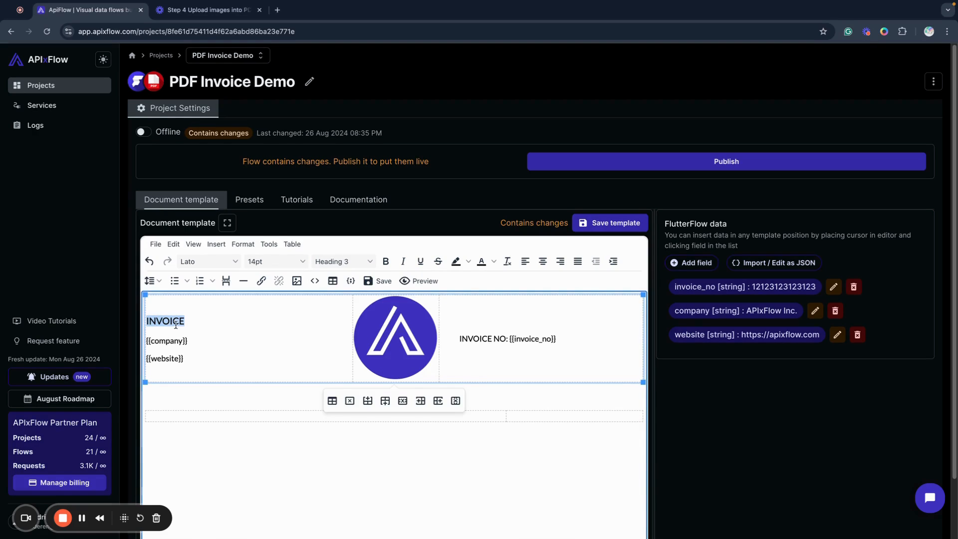
Change the INVOICE title's format to Heading 1
{"action": "left_click", "coordinate": [351, 265]}
{"action": "mouse_move", "coordinate": [344, 278]}
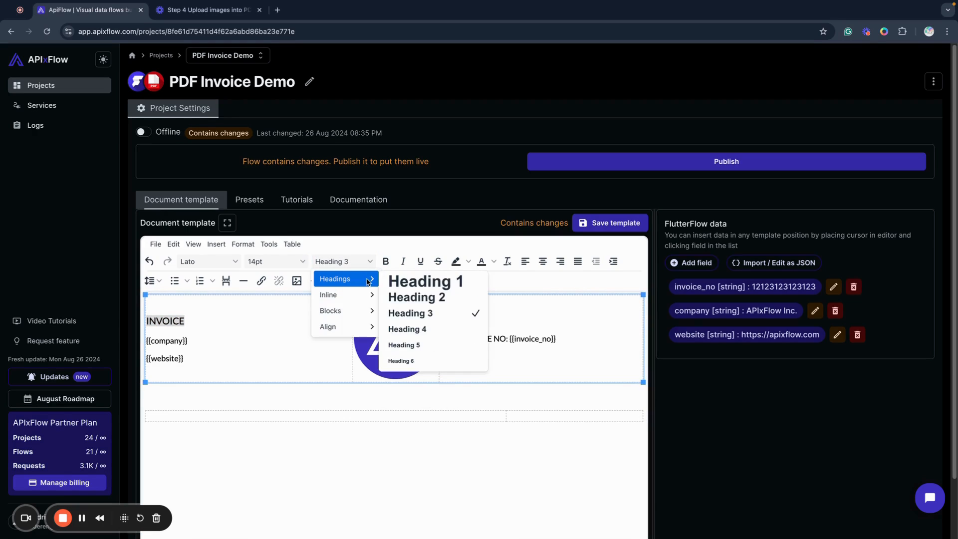
{"action": "left_click", "coordinate": [428, 282]}
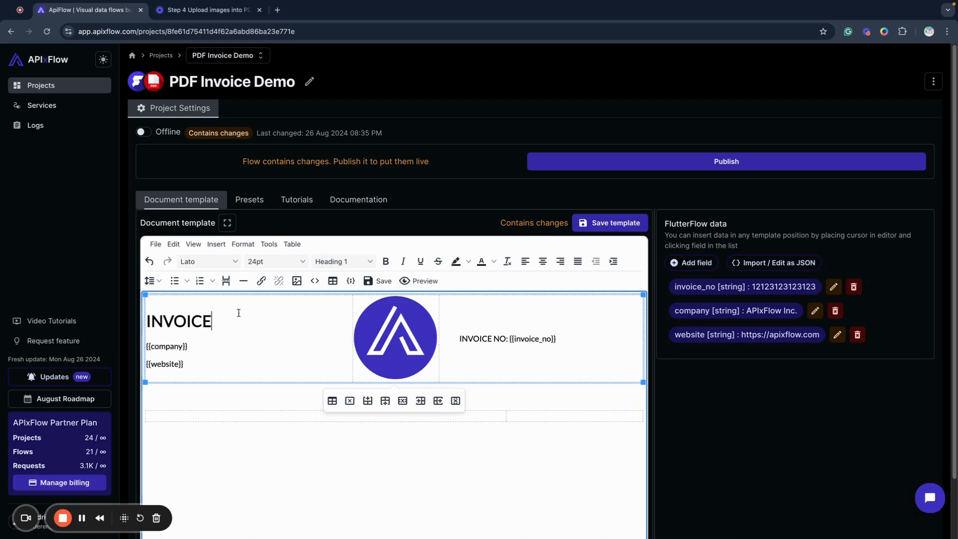
Set the INVOICE title's font size to 18pt
{"action": "left_click_drag", "start_coordinate": [240, 318], "coordinate": [147, 317]}
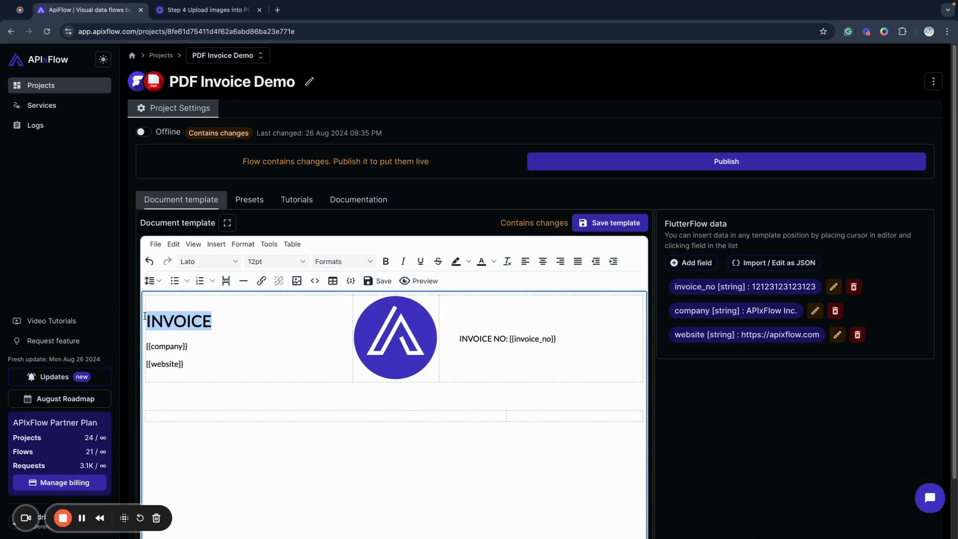
{"action": "left_click", "coordinate": [266, 261]}
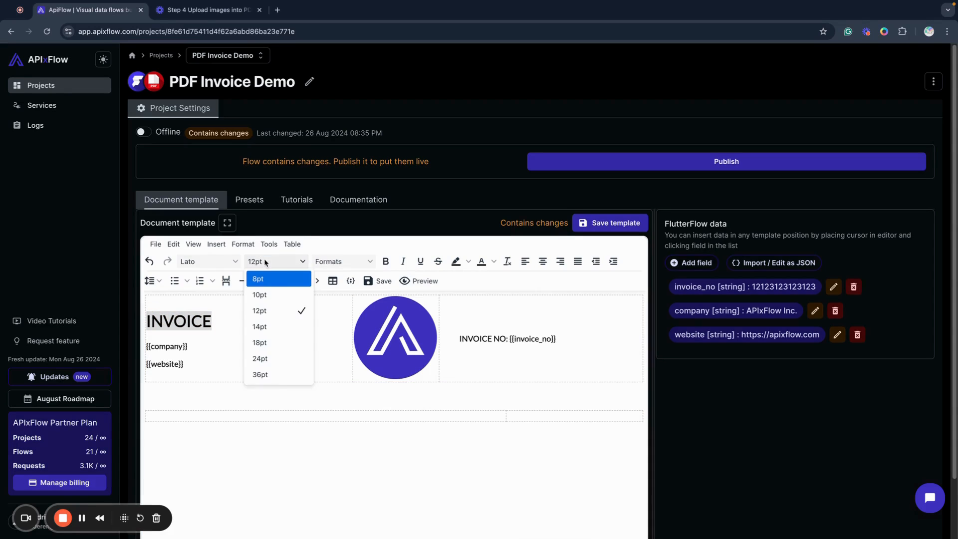
{"action": "left_click", "coordinate": [276, 342]}
Set the INVOICE title's font to Lato and its size to 36pt
{"action": "left_click_drag", "start_coordinate": [210, 322], "coordinate": [147, 320]}
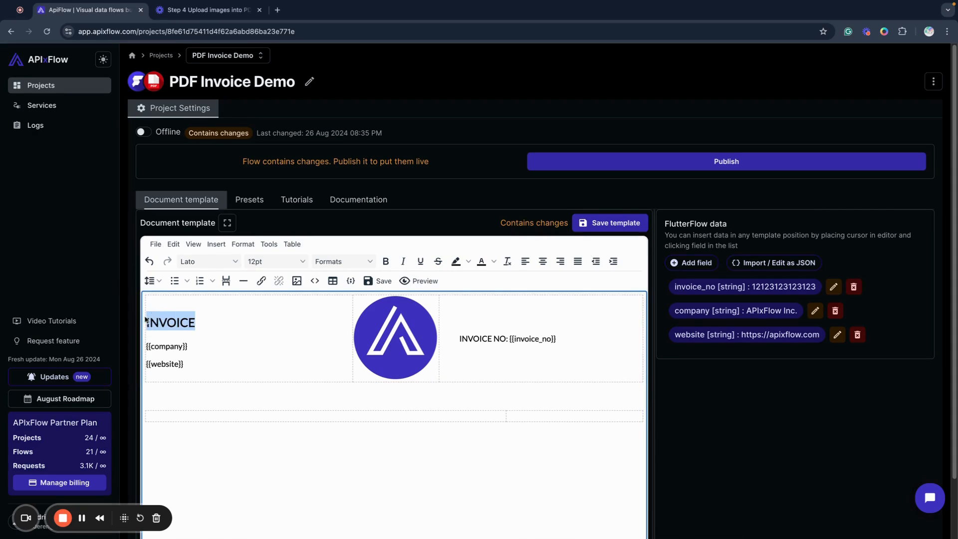
{"action": "left_click", "coordinate": [216, 263]}
{"action": "left_click", "coordinate": [221, 393]}
{"action": "left_click", "coordinate": [276, 262]}
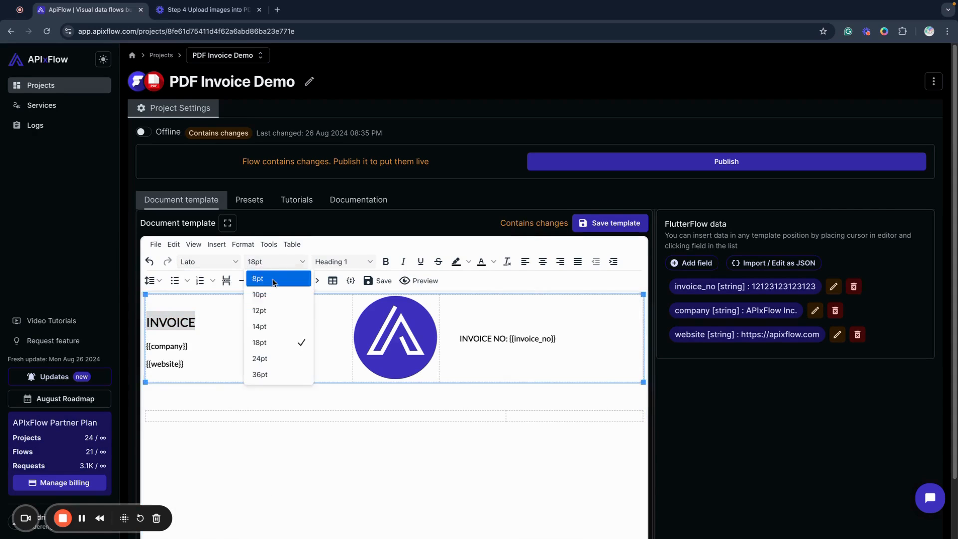
{"action": "left_click", "coordinate": [286, 375]}
{"action": "left_click", "coordinate": [259, 339]}
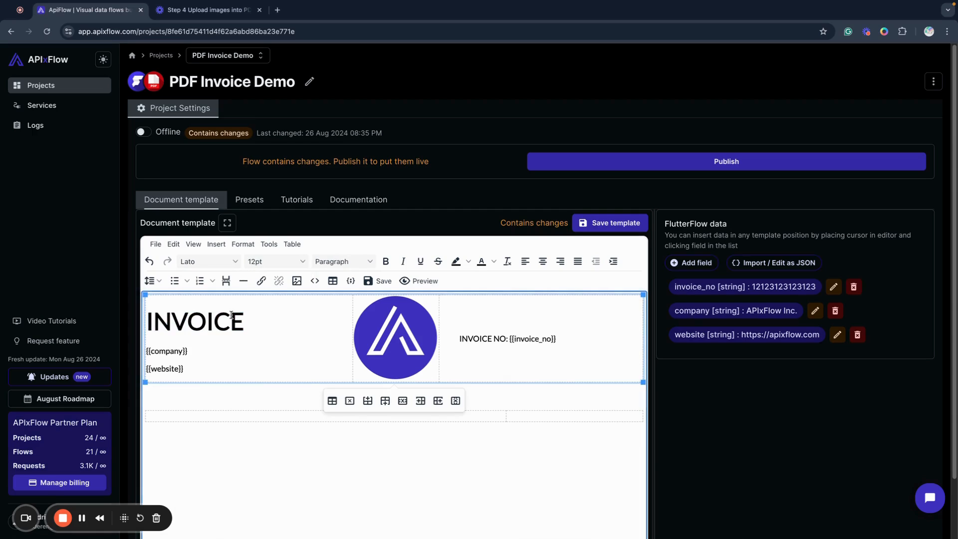
Set the INVOICE title's text colour to dark blue, leaving it without italics
{"action": "left_click_drag", "start_coordinate": [258, 317], "coordinate": [147, 316]}
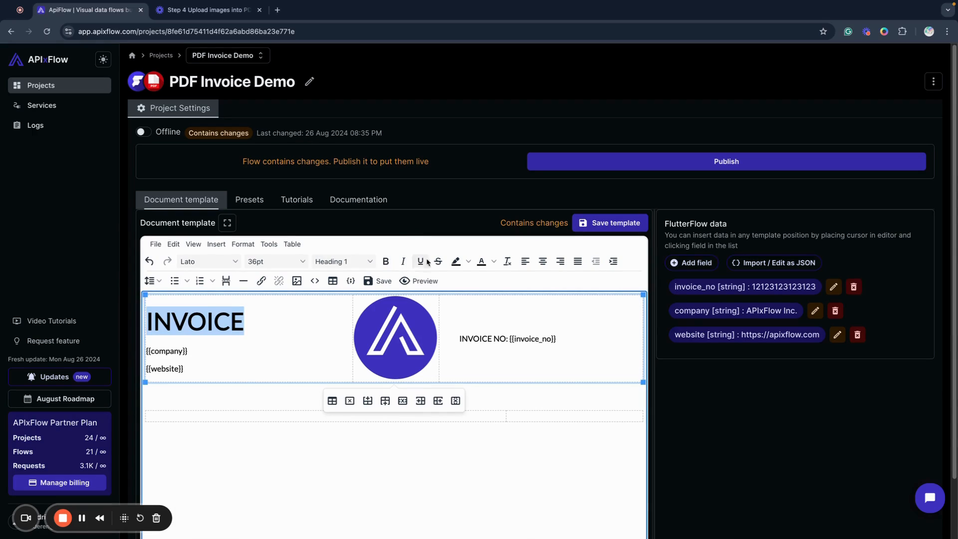
{"action": "left_click", "coordinate": [404, 261]}
{"action": "left_click", "coordinate": [404, 261]}
{"action": "left_click", "coordinate": [493, 262]}
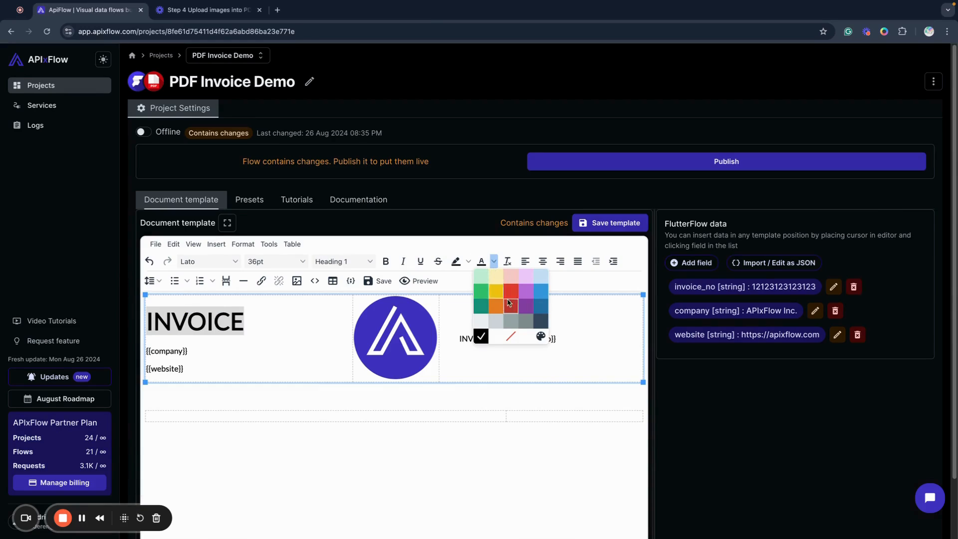
{"action": "left_click", "coordinate": [541, 306]}
{"action": "left_click", "coordinate": [267, 339]}
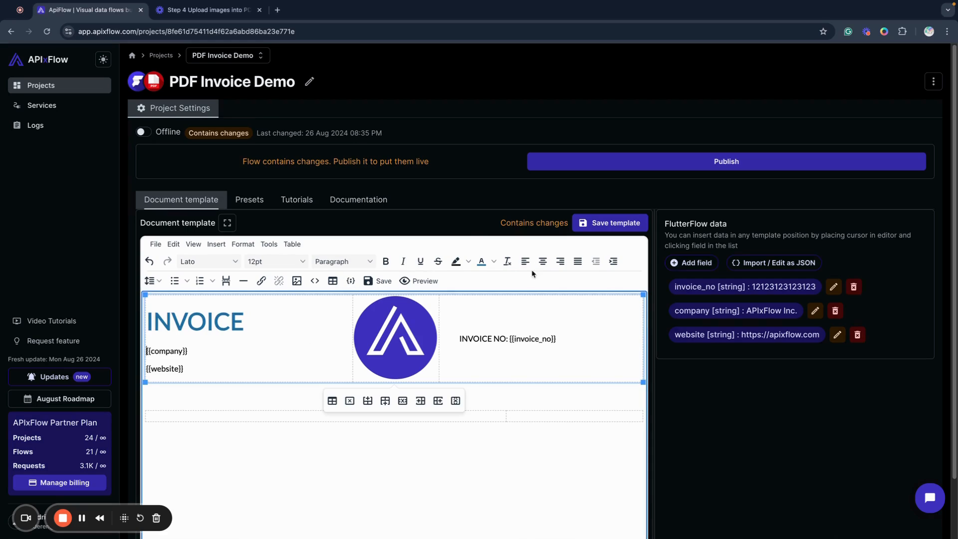
{"action": "left_click_drag", "start_coordinate": [246, 322], "coordinate": [154, 315]}
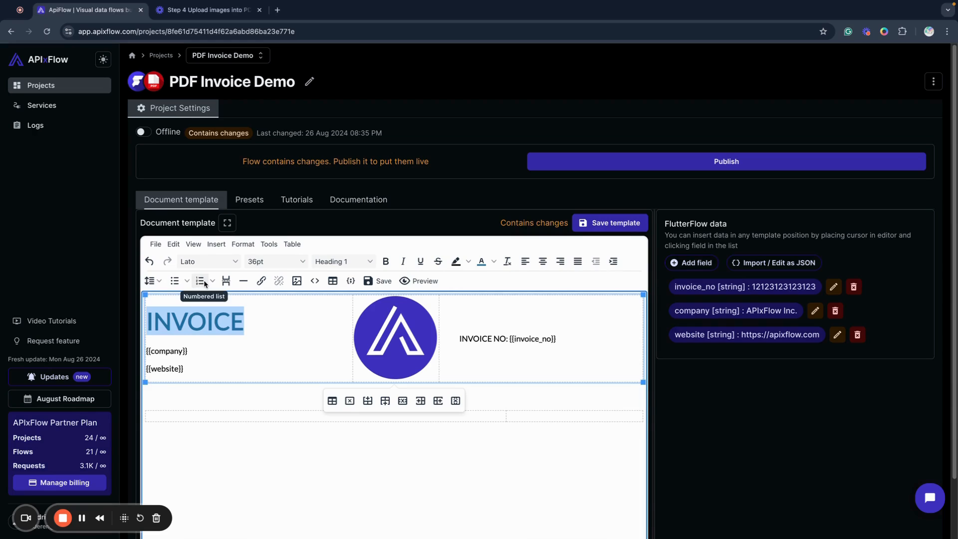
{"action": "left_click", "coordinate": [289, 346]}
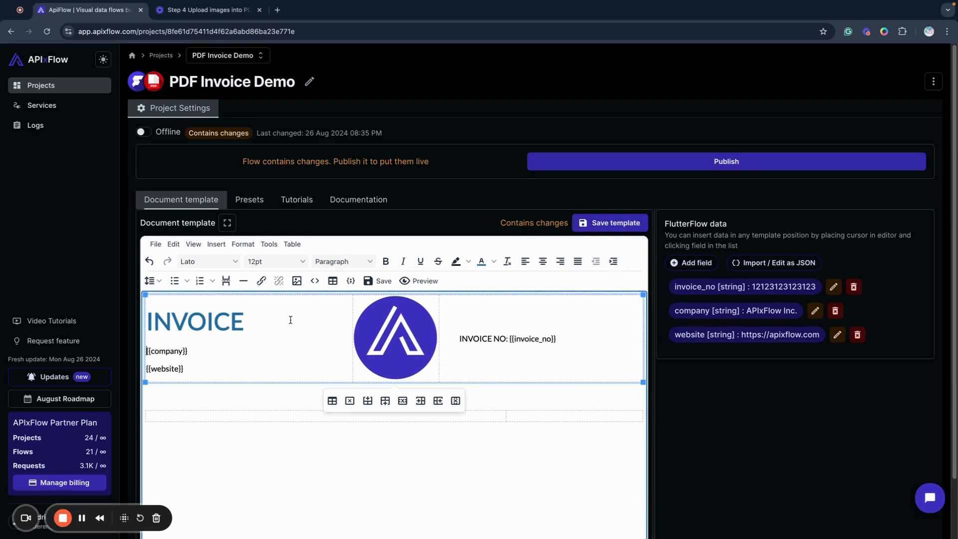
Add an empty line beneath the logo in the three-column table's middle cell
{"action": "scroll", "coordinate": [291, 320], "scroll_direction": "down", "scroll_amount": 1}
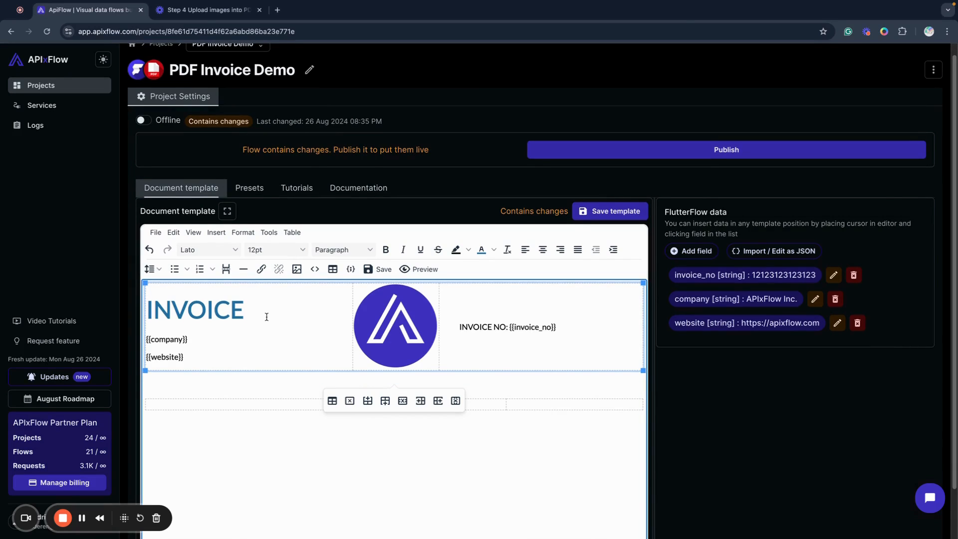
{"action": "left_click", "coordinate": [434, 351]}
{"action": "left_click", "coordinate": [467, 359]}
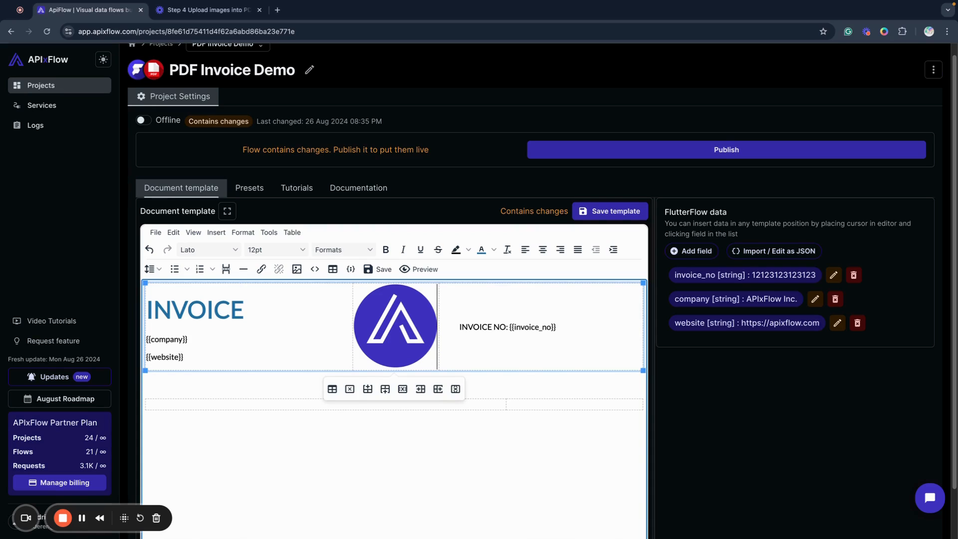
{"action": "key", "text": "Return"}
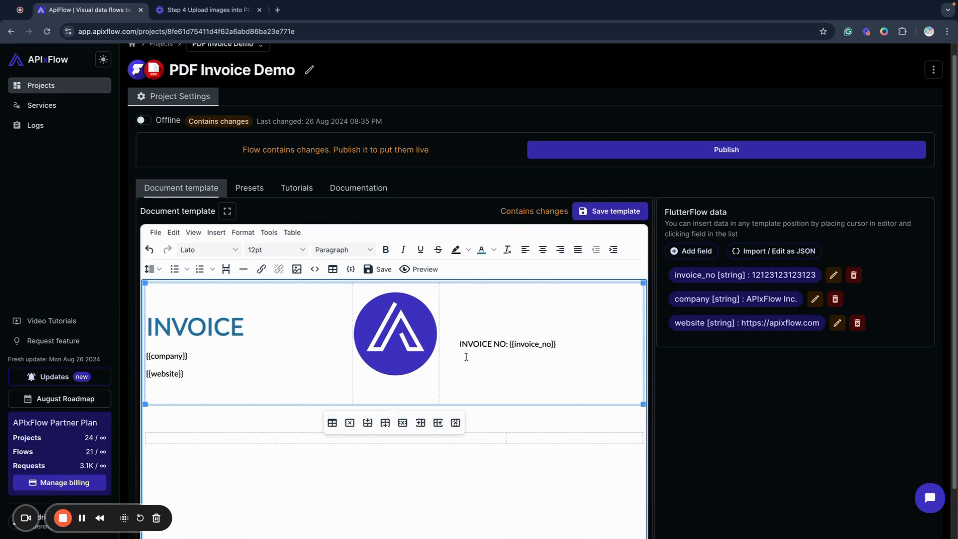
Add a FlutterFlow string field named email with the contact's e-mail address as its default value
{"action": "left_click", "coordinate": [702, 254]}
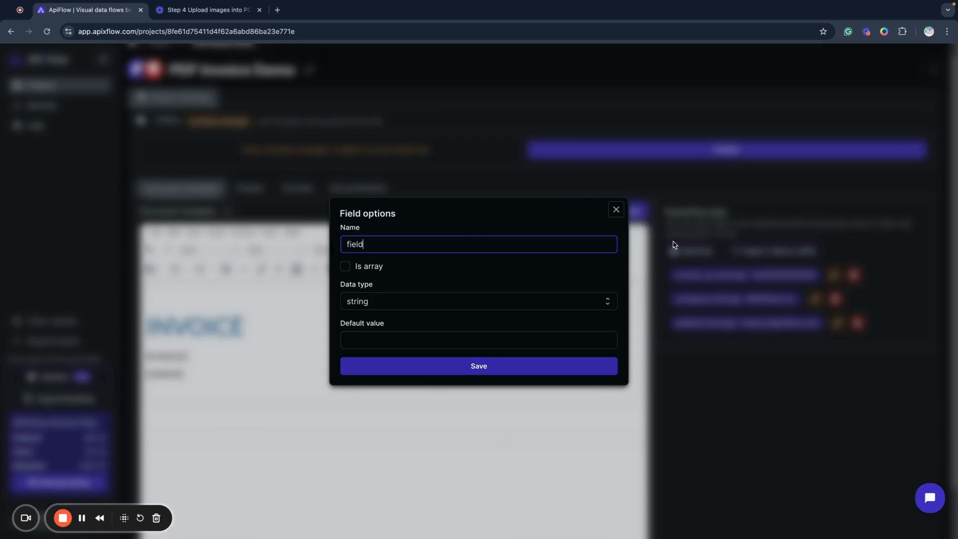
{"action": "double_click", "coordinate": [373, 244]}
{"action": "type", "text": "email"}
{"action": "left_click", "coordinate": [386, 332]}
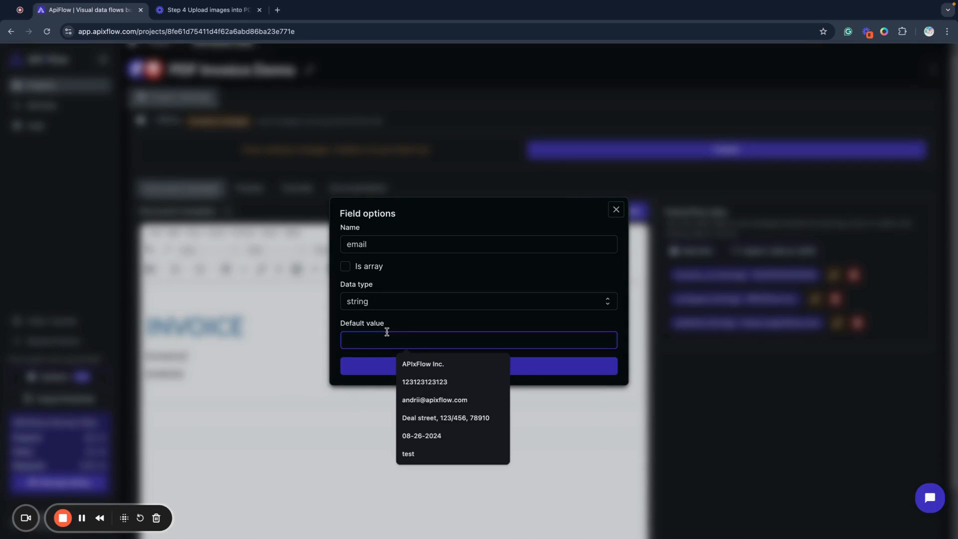
{"action": "left_click", "coordinate": [429, 400]}
{"action": "left_click", "coordinate": [400, 366]}
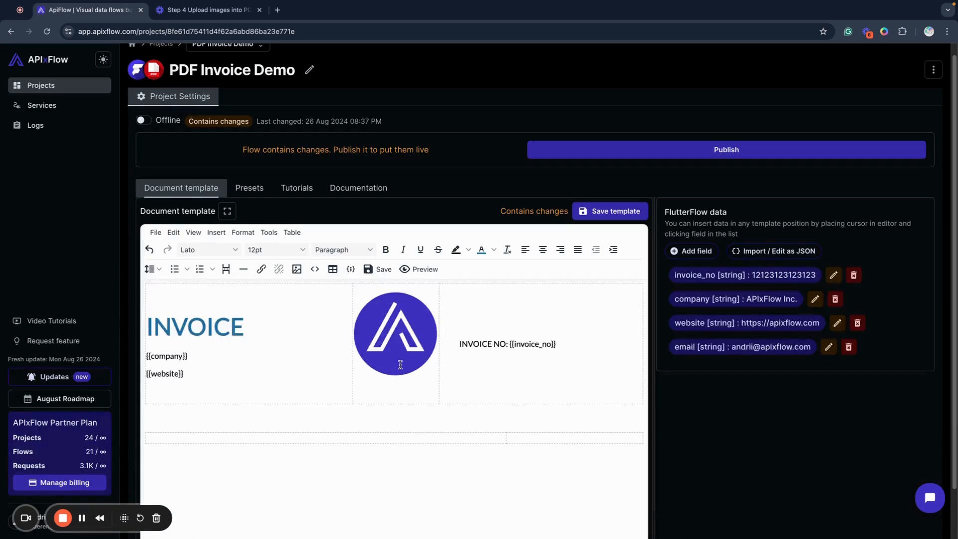
Insert the email field on the line beneath the logo and centre it
{"action": "left_click", "coordinate": [710, 351]}
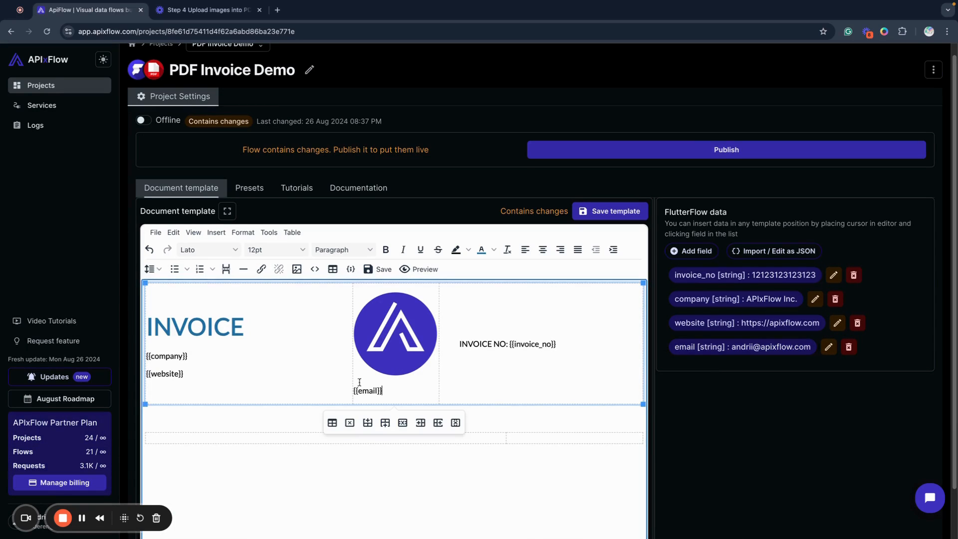
{"action": "left_click", "coordinate": [543, 250]}
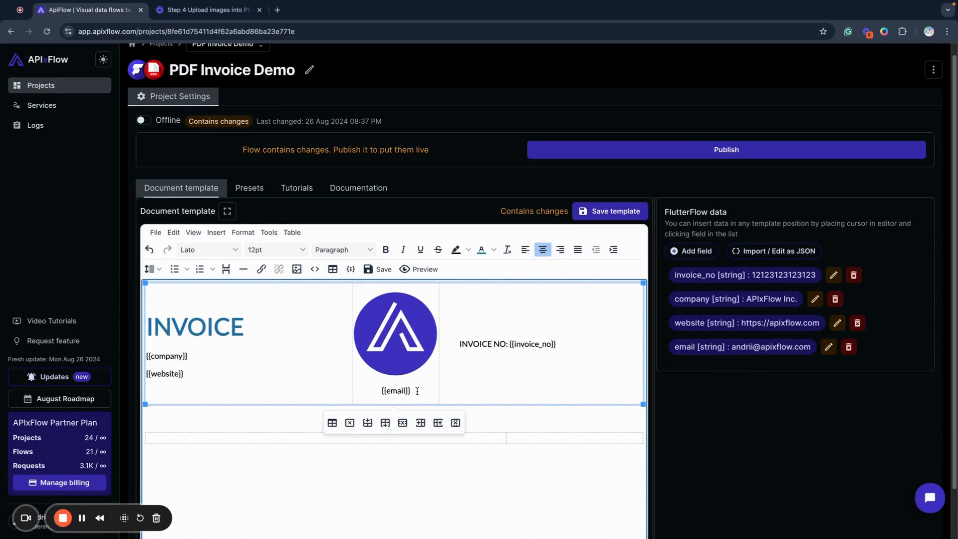
{"action": "left_click", "coordinate": [266, 376]}
Make the email field beneath the logo bold and underlined, and preview the invoice PDF
{"action": "left_click_drag", "start_coordinate": [412, 391], "coordinate": [379, 391]}
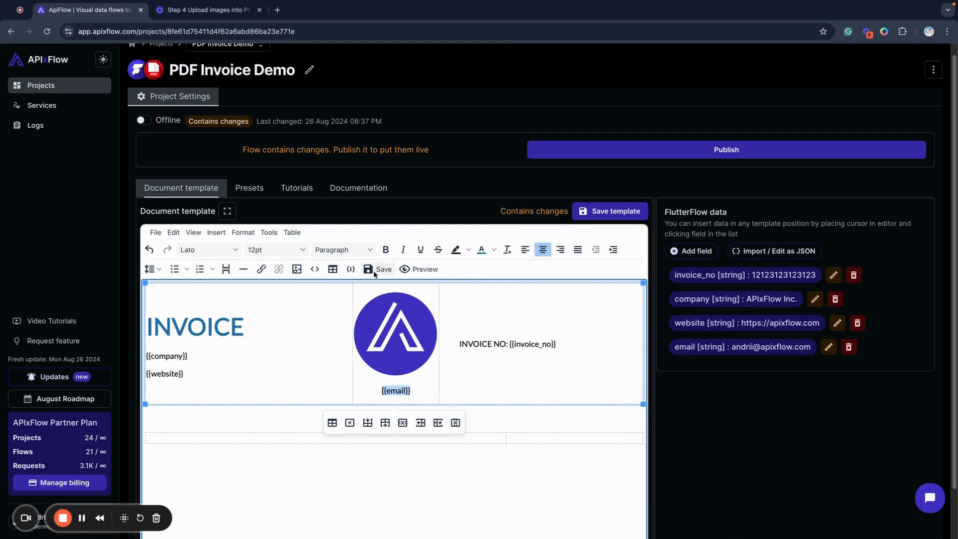
{"action": "left_click", "coordinate": [296, 370]}
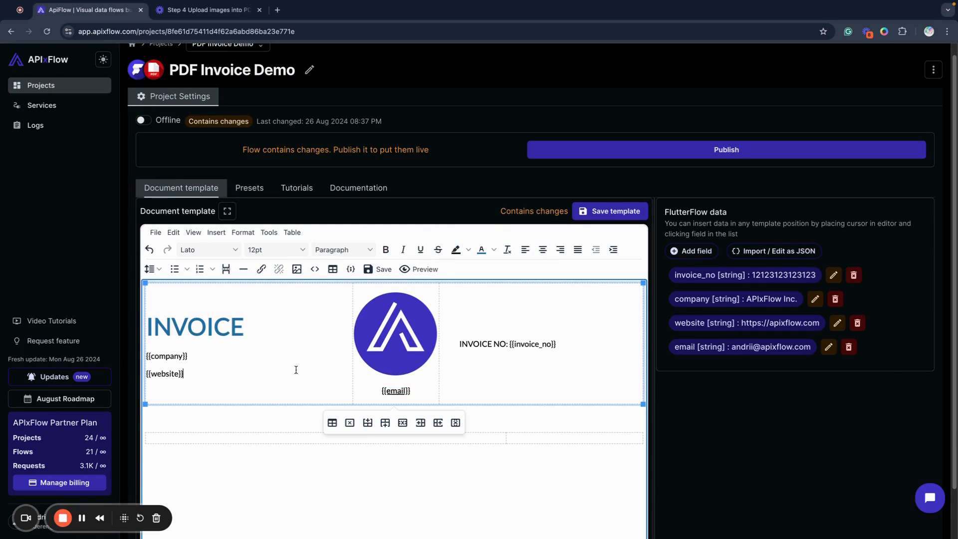
{"action": "left_click", "coordinate": [220, 414]}
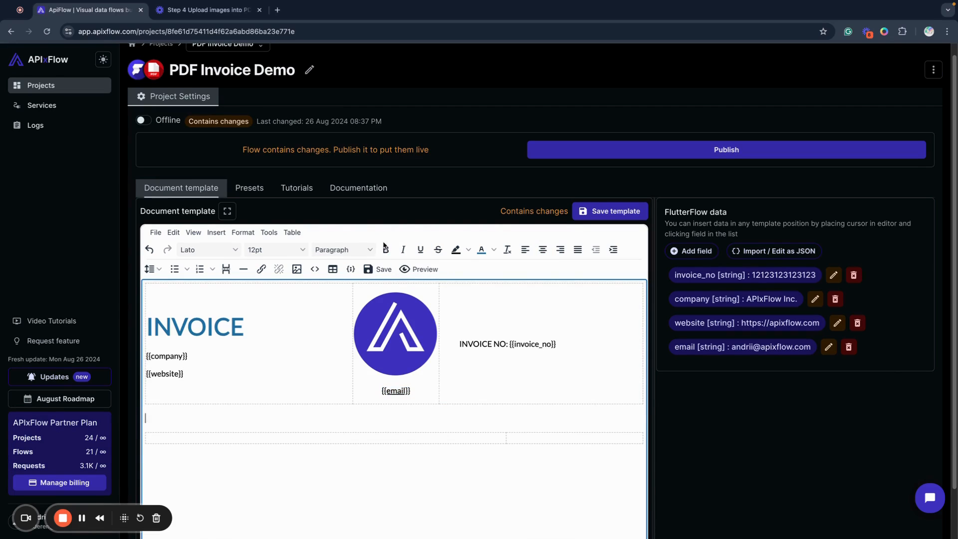
{"action": "left_click", "coordinate": [425, 269]}
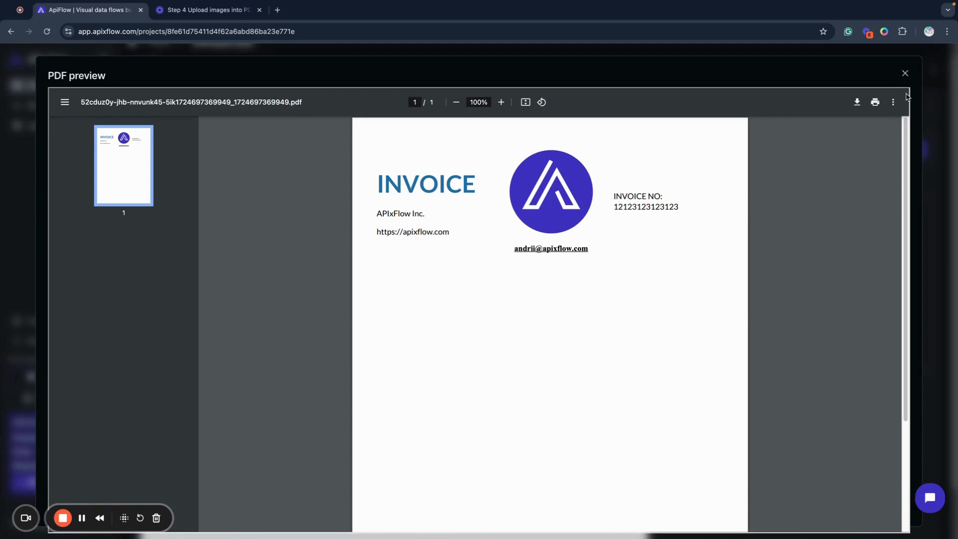
Close the PDF preview and add an empty line beneath the two-column table in the template
{"action": "left_click", "coordinate": [904, 73]}
{"action": "left_click", "coordinate": [451, 423]}
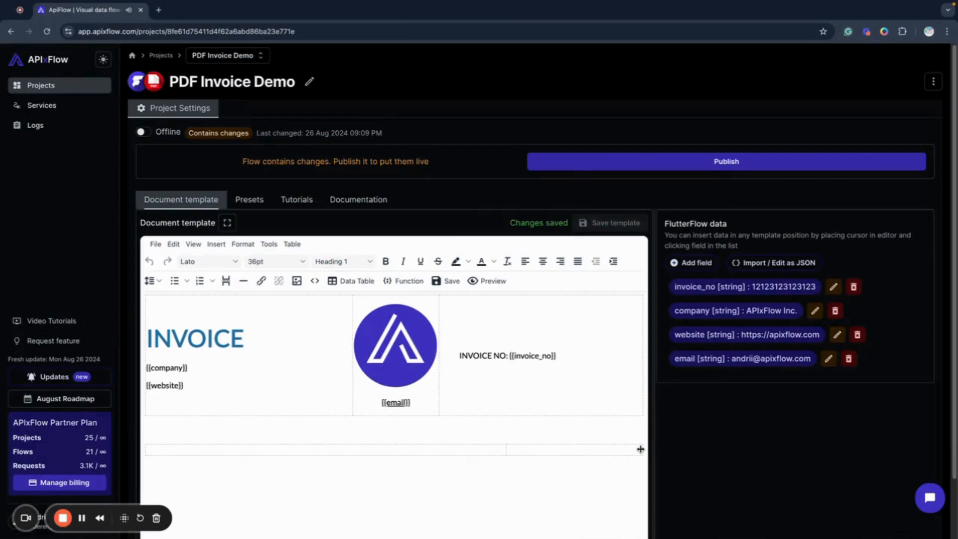
{"action": "left_click", "coordinate": [637, 447]}
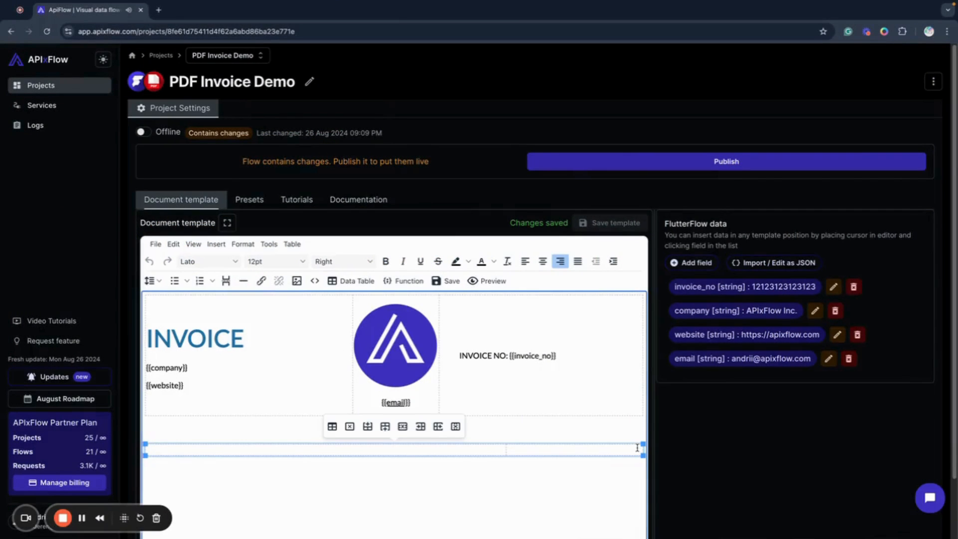
{"action": "key", "text": "Right"}
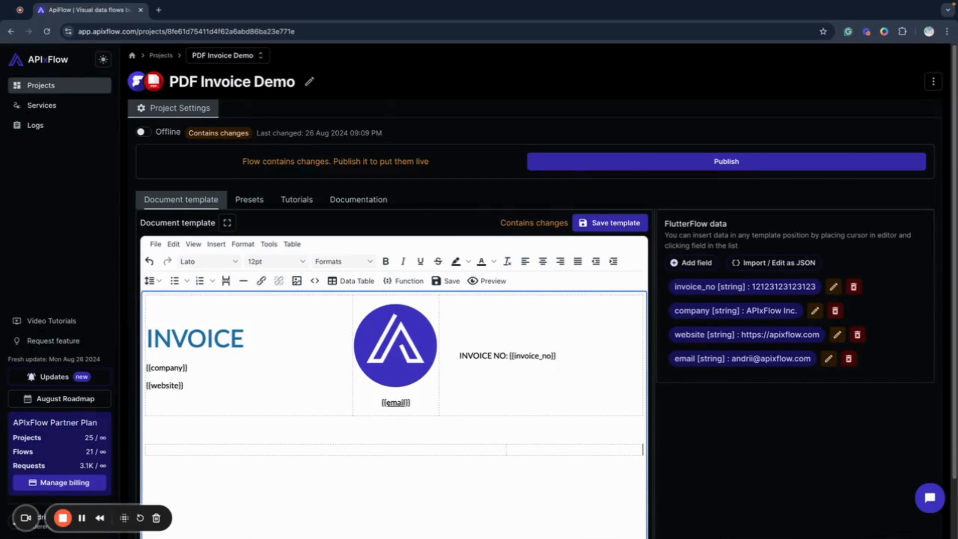
{"action": "key", "text": "Return"}
{"action": "scroll", "coordinate": [794, 439], "scroll_direction": "down", "scroll_amount": 2}
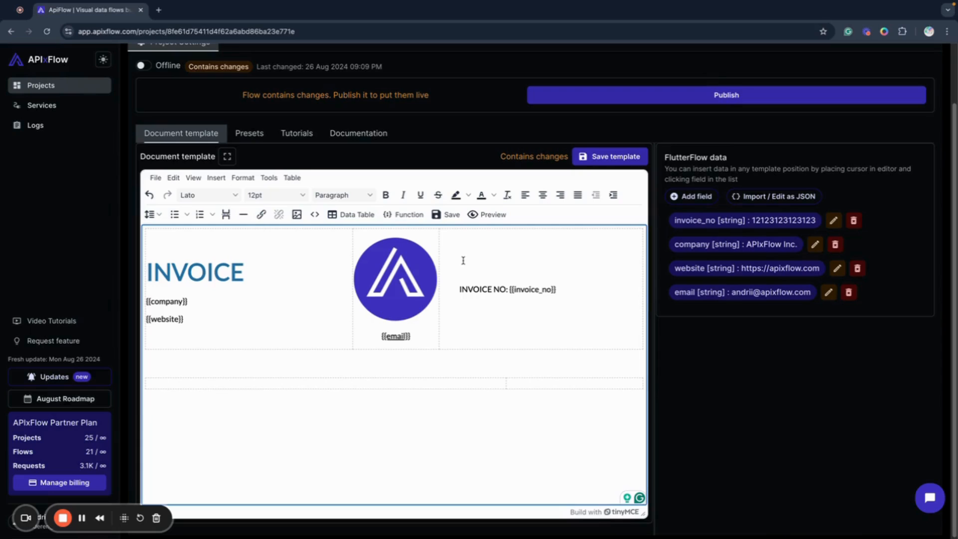
Add a FlutterFlow data field named products as an array with object items
{"action": "left_click", "coordinate": [696, 196]}
{"action": "double_click", "coordinate": [358, 243]}
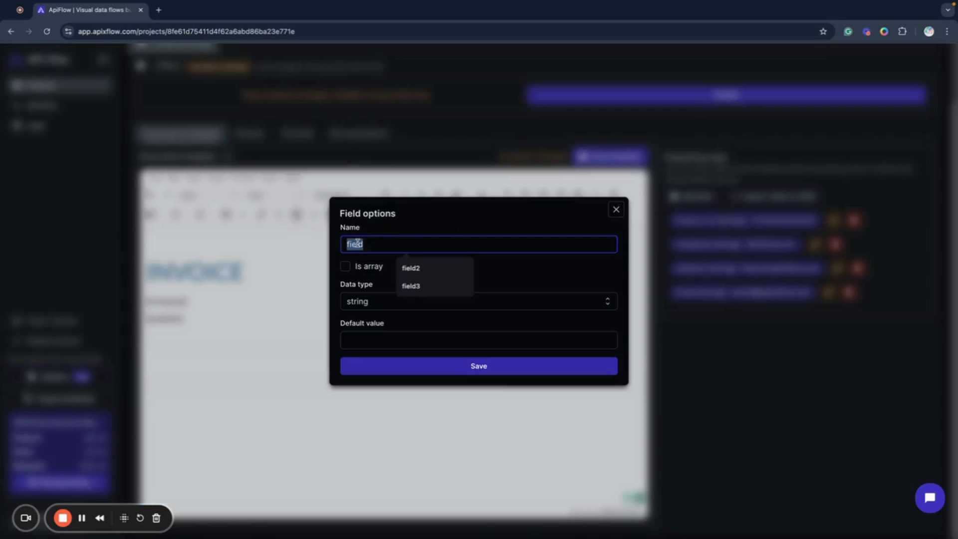
{"action": "type", "text": "produc"}
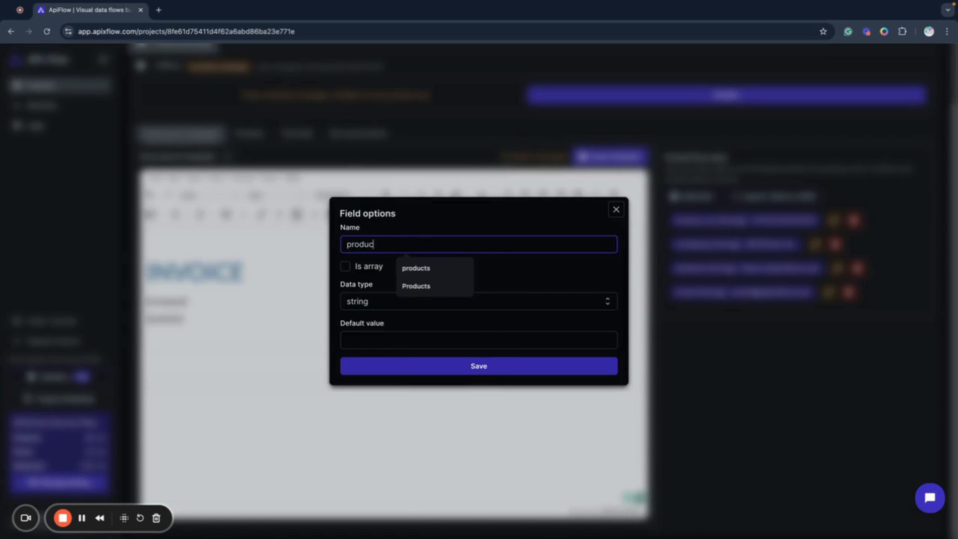
{"action": "type", "text": "ts"}
{"action": "left_click", "coordinate": [345, 266]}
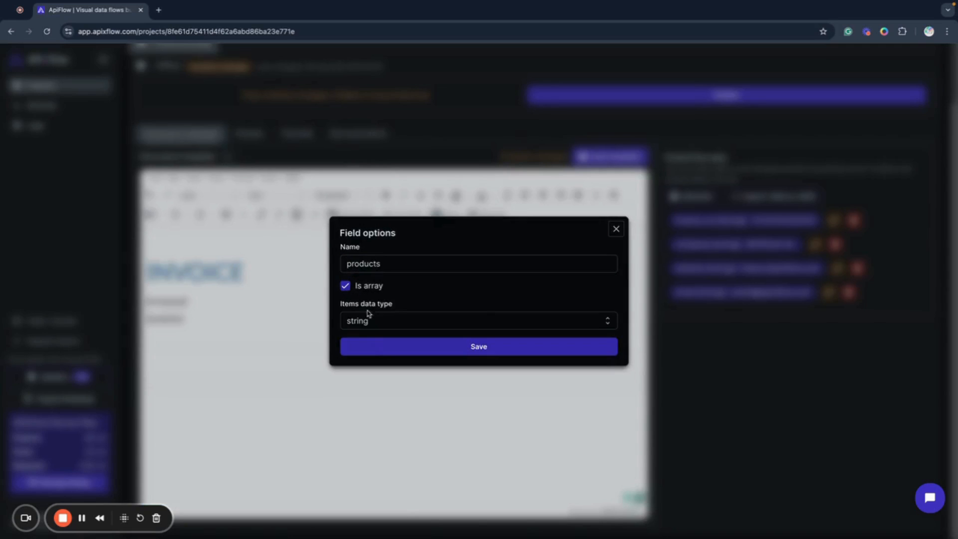
{"action": "left_click", "coordinate": [370, 319]}
{"action": "left_click", "coordinate": [381, 417]}
{"action": "left_click", "coordinate": [382, 347]}
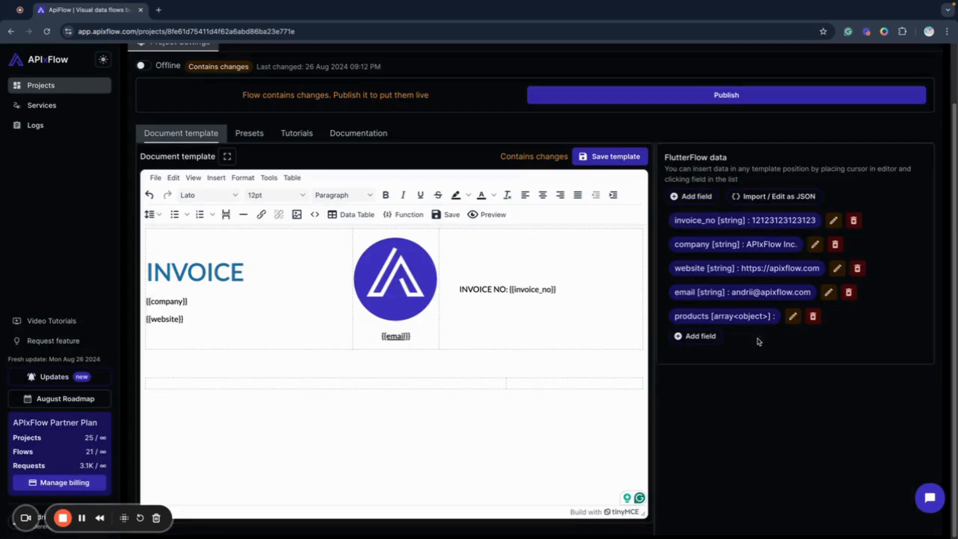
Add a string field called name to the products array with the default value "My product"
{"action": "left_click", "coordinate": [695, 337]}
{"action": "double_click", "coordinate": [376, 246]}
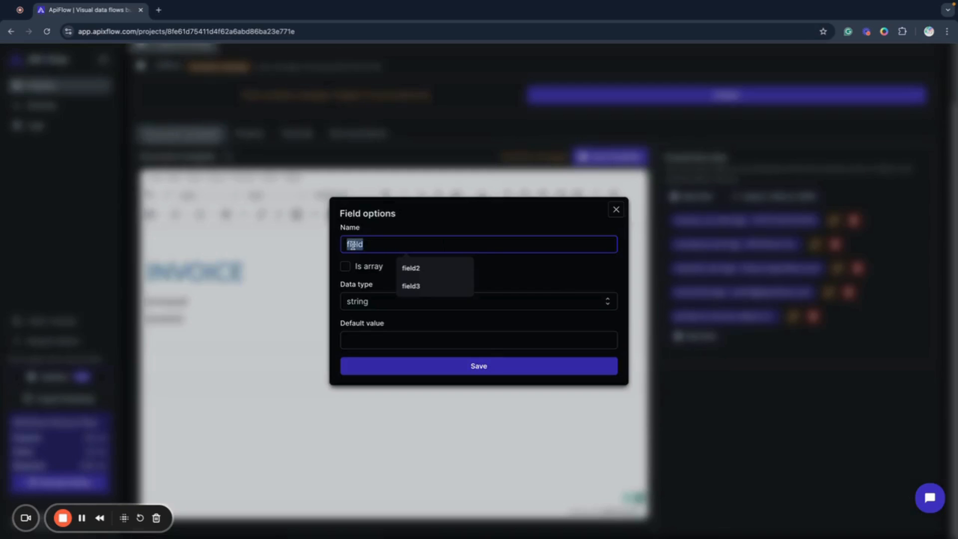
{"action": "type", "text": "name"}
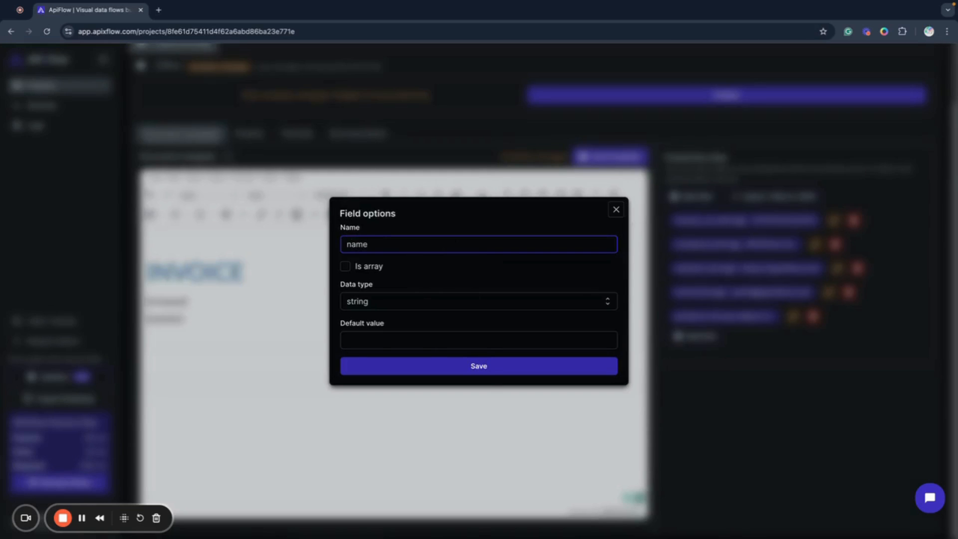
{"action": "left_click", "coordinate": [380, 336]}
{"action": "type", "text": "My pr"}
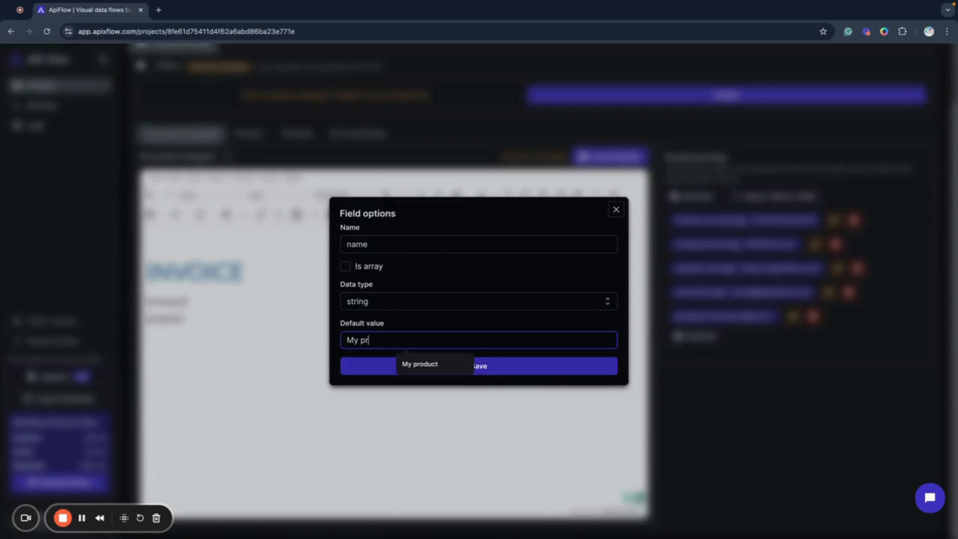
{"action": "type", "text": "oduct"}
{"action": "left_click", "coordinate": [417, 365]}
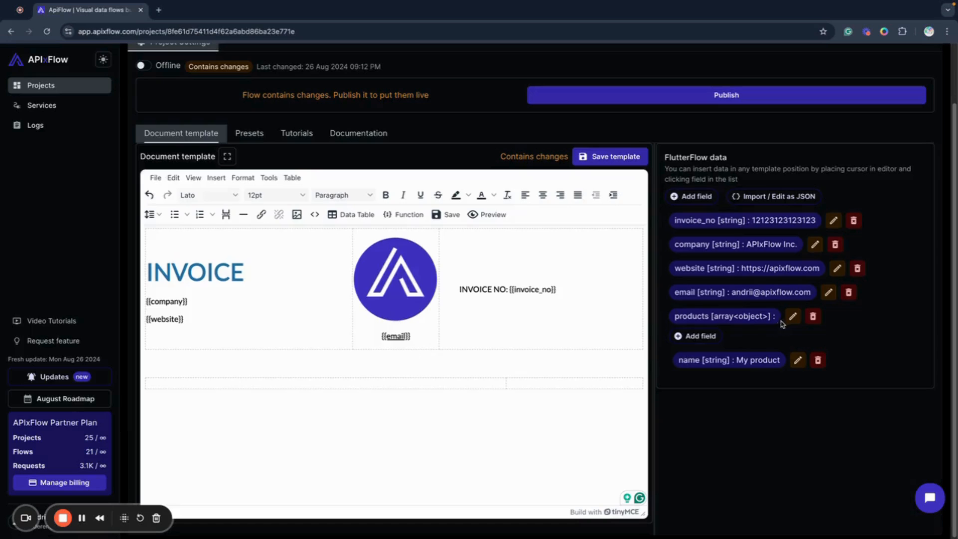
Add a number field called price to the products array with a default value of 123
{"action": "left_click", "coordinate": [712, 338]}
{"action": "double_click", "coordinate": [357, 247]}
{"action": "type", "text": "p"}
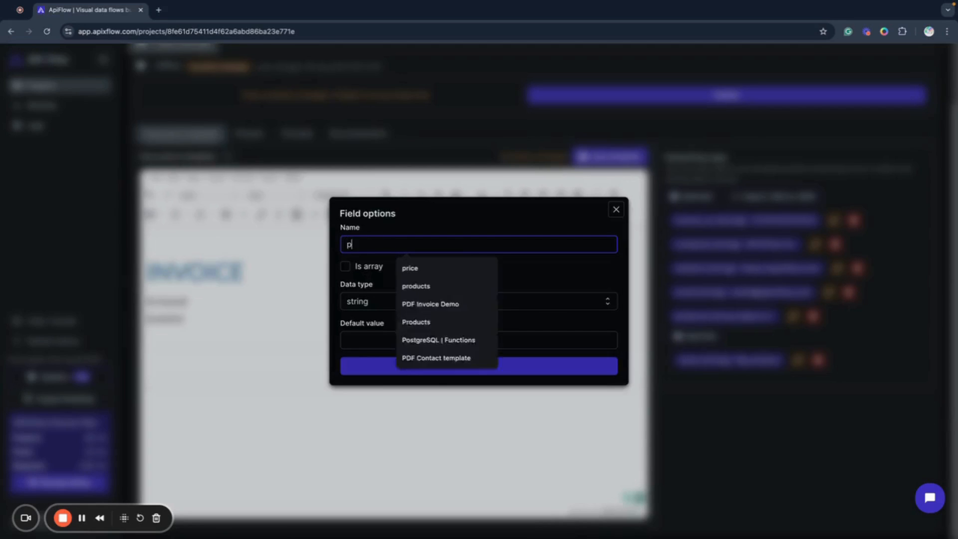
{"action": "type", "text": "rice"}
{"action": "left_click", "coordinate": [367, 301]}
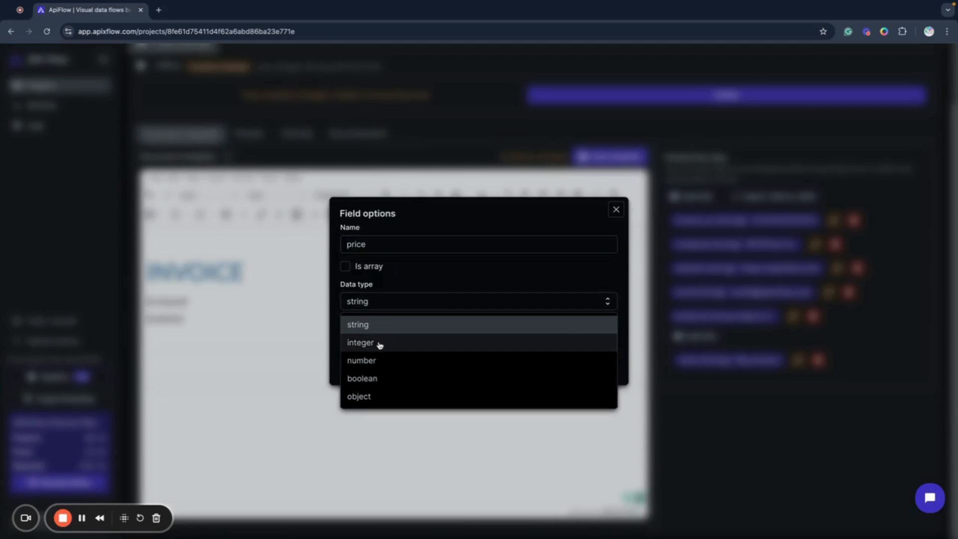
{"action": "left_click", "coordinate": [371, 358]}
{"action": "left_click", "coordinate": [349, 341]}
{"action": "type", "text": "123"}
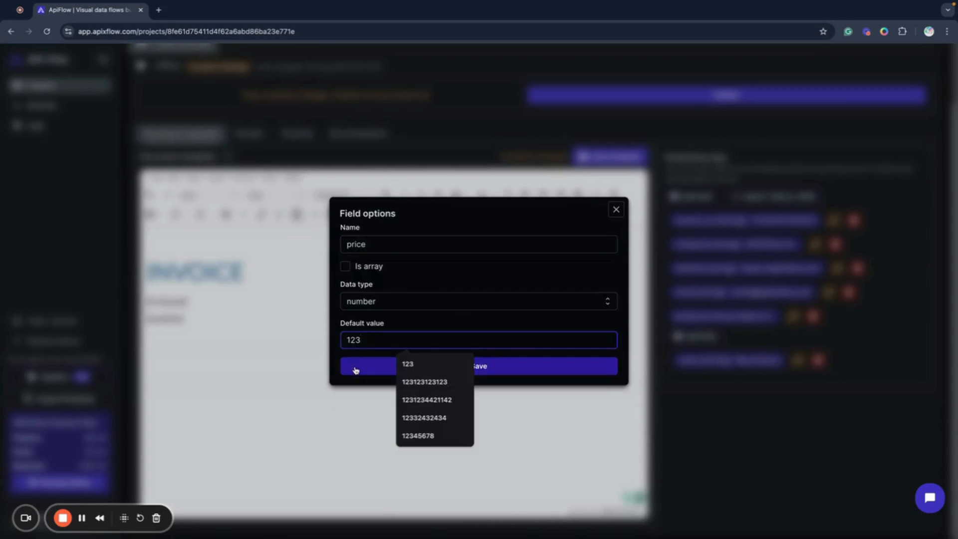
{"action": "left_click", "coordinate": [355, 368]}
Add an integer field called amount to the products array with a default value of 2
{"action": "left_click", "coordinate": [700, 336]}
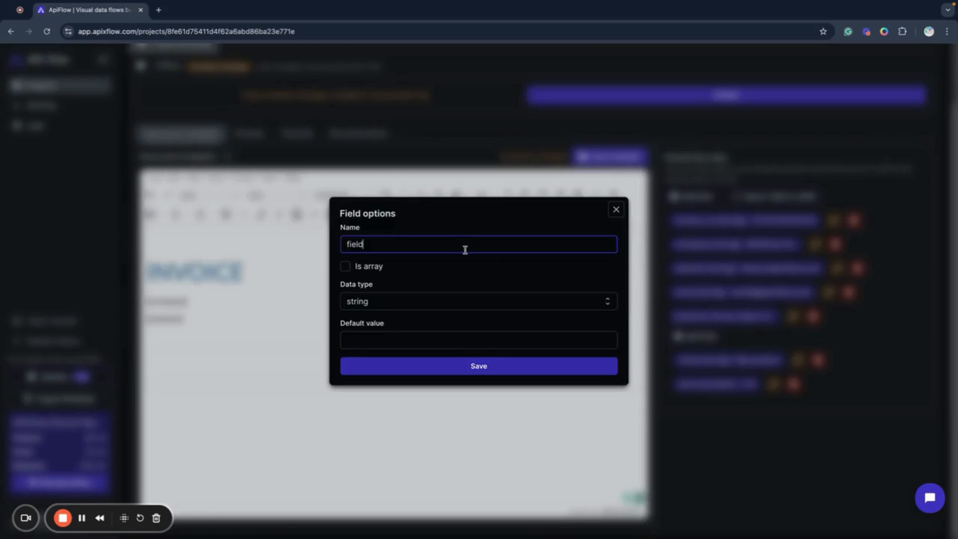
{"action": "left_click", "coordinate": [350, 244]}
{"action": "type", "text": "amount"}
{"action": "left_click", "coordinate": [360, 301]}
{"action": "left_click", "coordinate": [359, 342]}
{"action": "left_click", "coordinate": [346, 339]}
{"action": "type", "text": "2"}
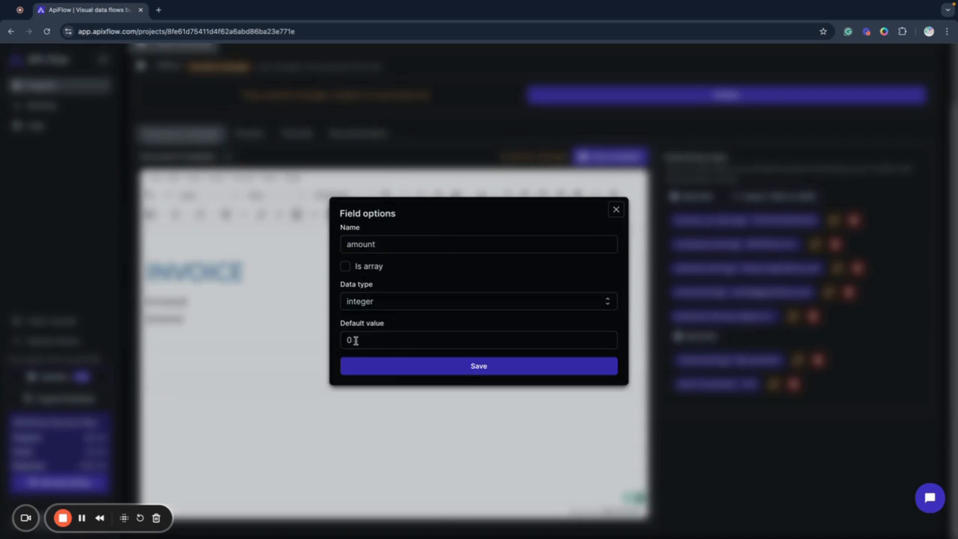
{"action": "left_click", "coordinate": [364, 367]}
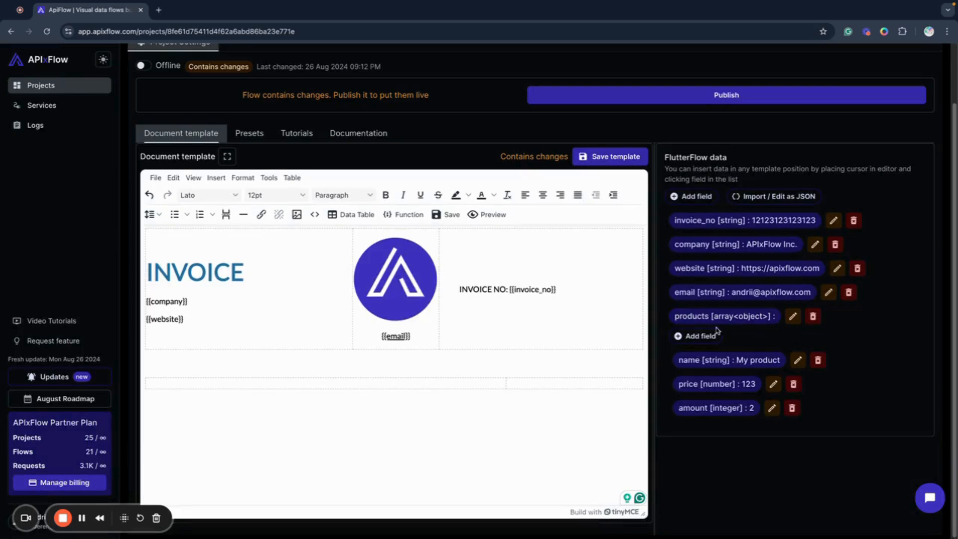
Add a number field called total to the products array with a default value of 246
{"action": "left_click", "coordinate": [700, 336]}
{"action": "double_click", "coordinate": [351, 243]}
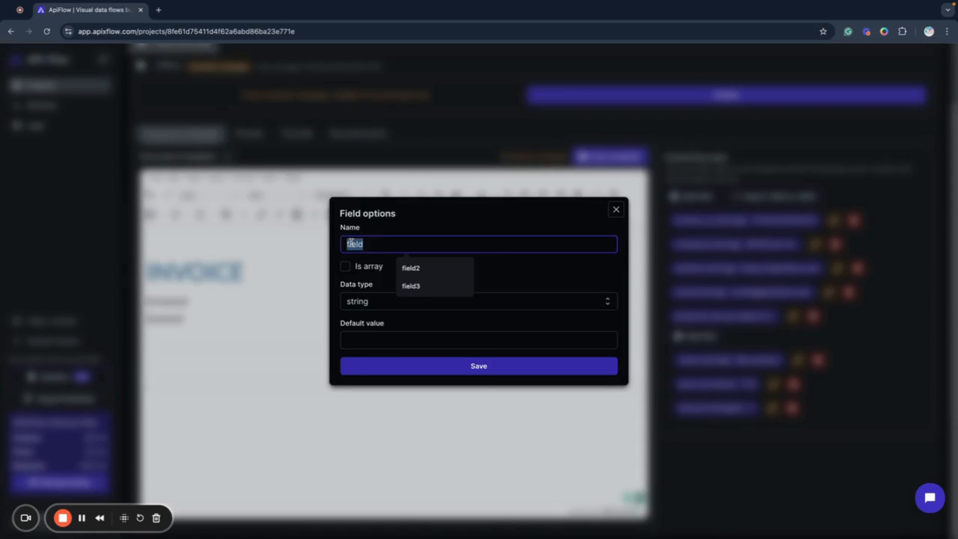
{"action": "type", "text": "total"}
{"action": "left_click", "coordinate": [364, 302]}
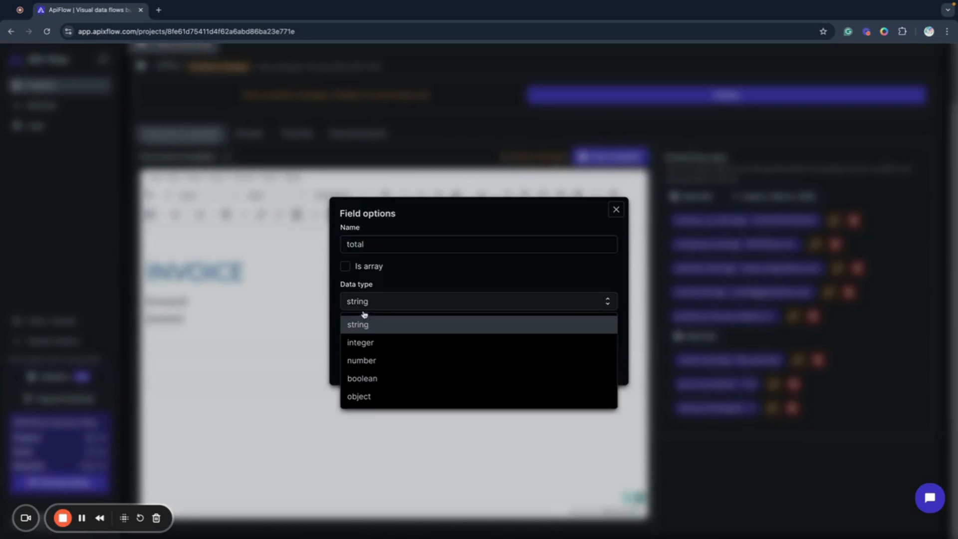
{"action": "left_click", "coordinate": [366, 359]}
{"action": "left_click_drag", "start_coordinate": [363, 342], "coordinate": [334, 339]}
{"action": "type", "text": "246"}
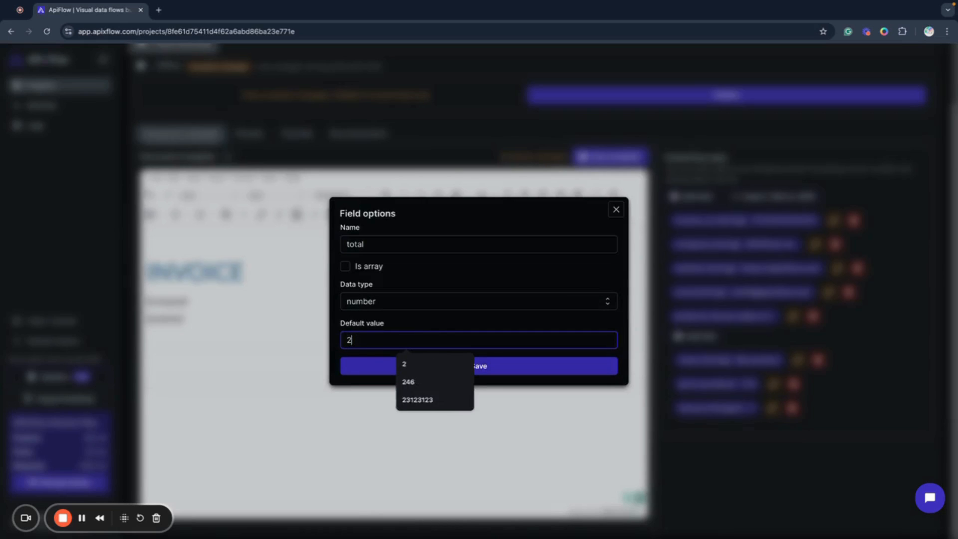
{"action": "left_click", "coordinate": [370, 367]}
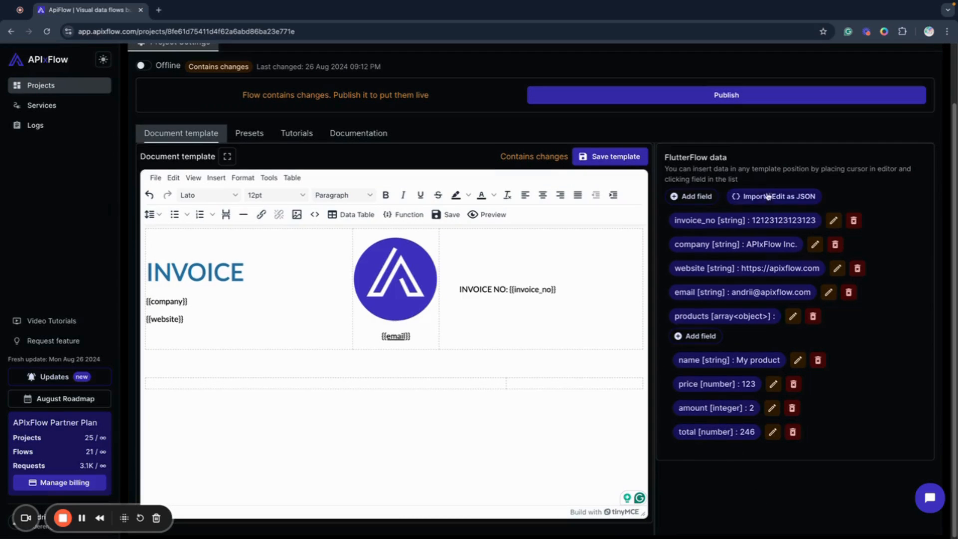
Review the products array in the data model's JSON sample and close it without importing
{"action": "left_click", "coordinate": [748, 196]}
{"action": "scroll", "coordinate": [489, 302], "scroll_direction": "down", "scroll_amount": 2}
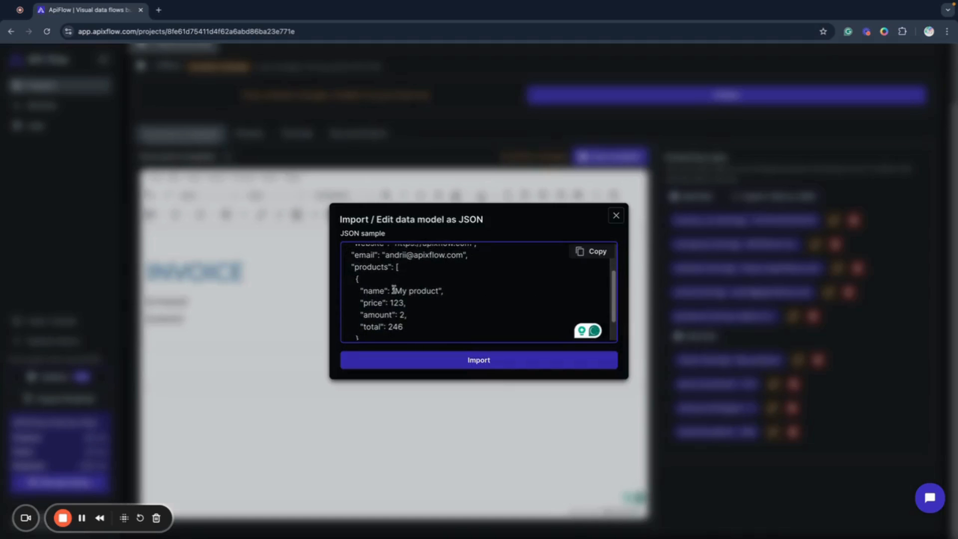
{"action": "scroll", "coordinate": [349, 270], "scroll_direction": "down", "scroll_amount": 1}
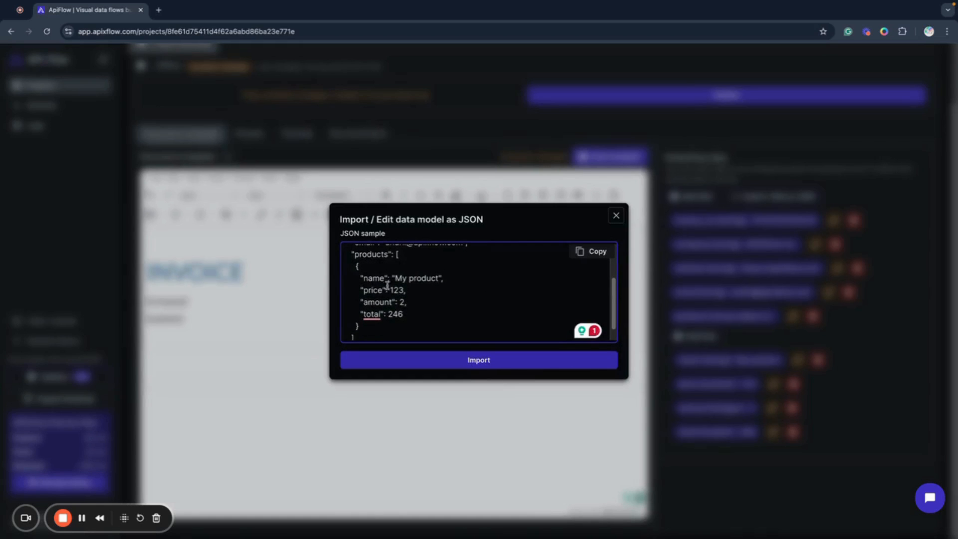
{"action": "scroll", "coordinate": [361, 308], "scroll_direction": "down", "scroll_amount": 1}
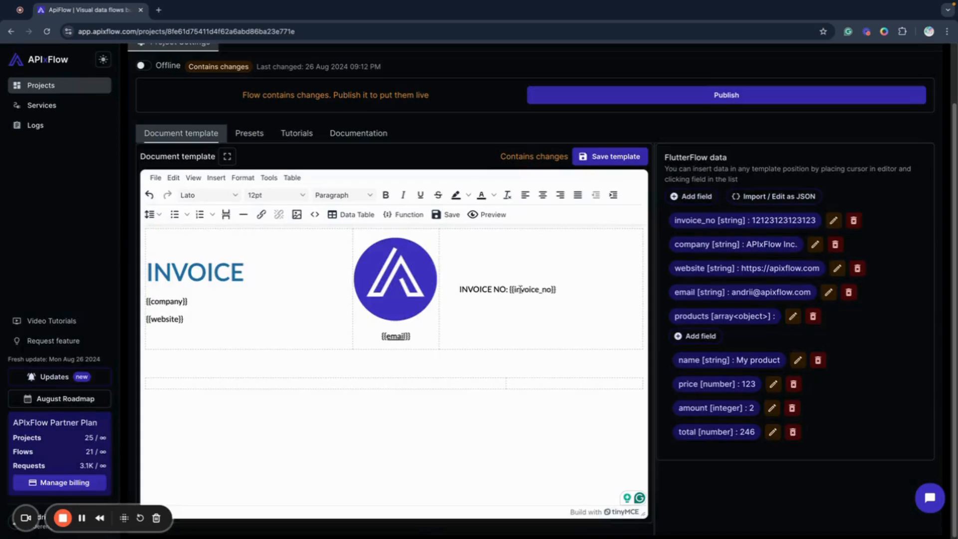
{"action": "left_click", "coordinate": [617, 215]}
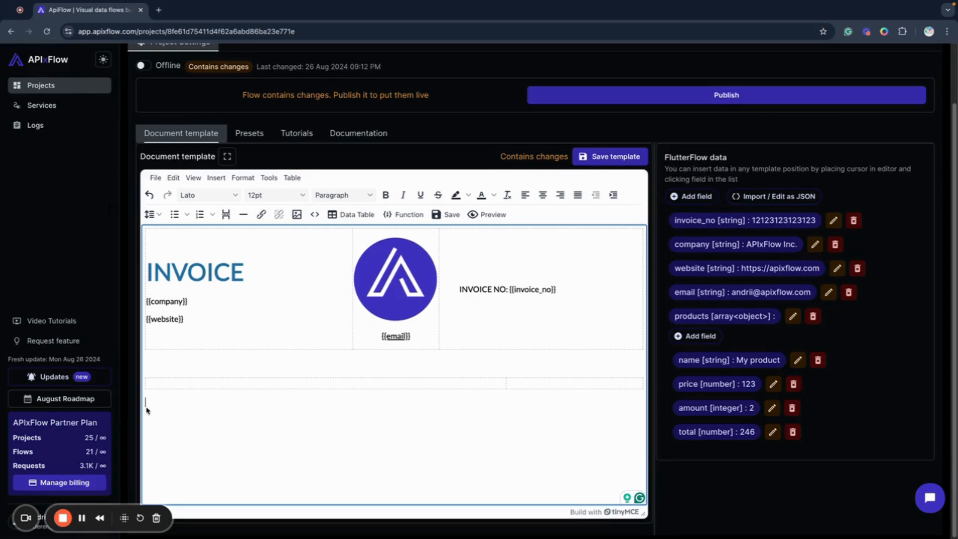
Start a data table on the line beneath the two-column table, with products as its data source
{"action": "left_click", "coordinate": [345, 215]}
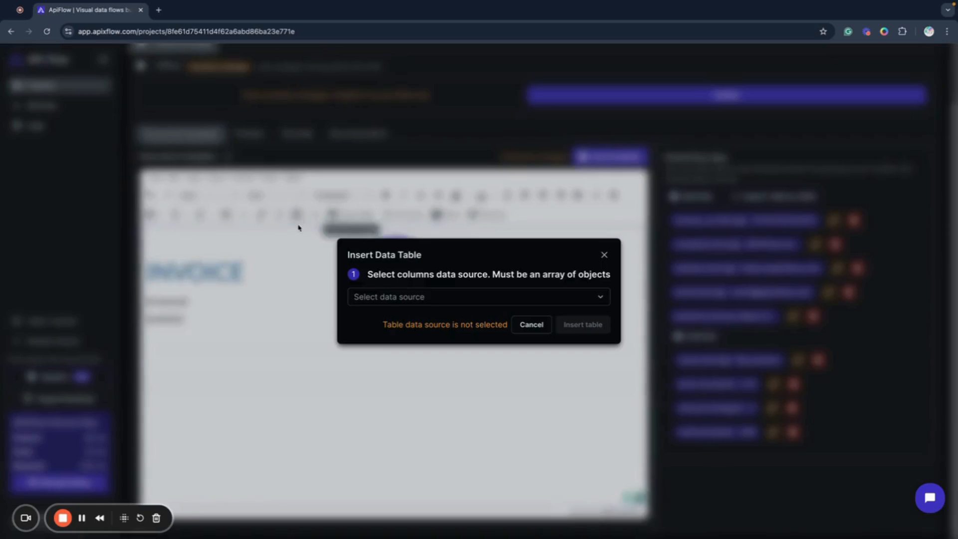
{"action": "left_click", "coordinate": [384, 296]}
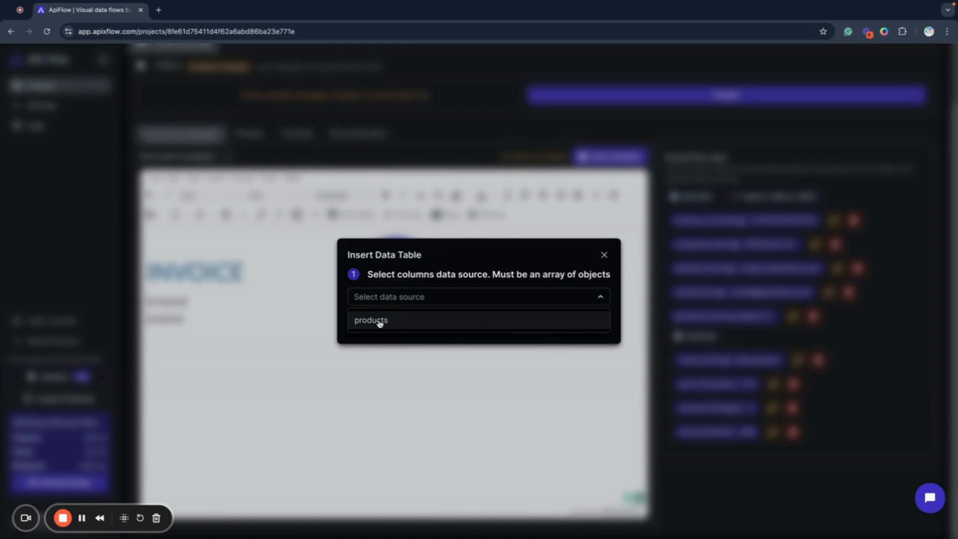
{"action": "left_click", "coordinate": [379, 322]}
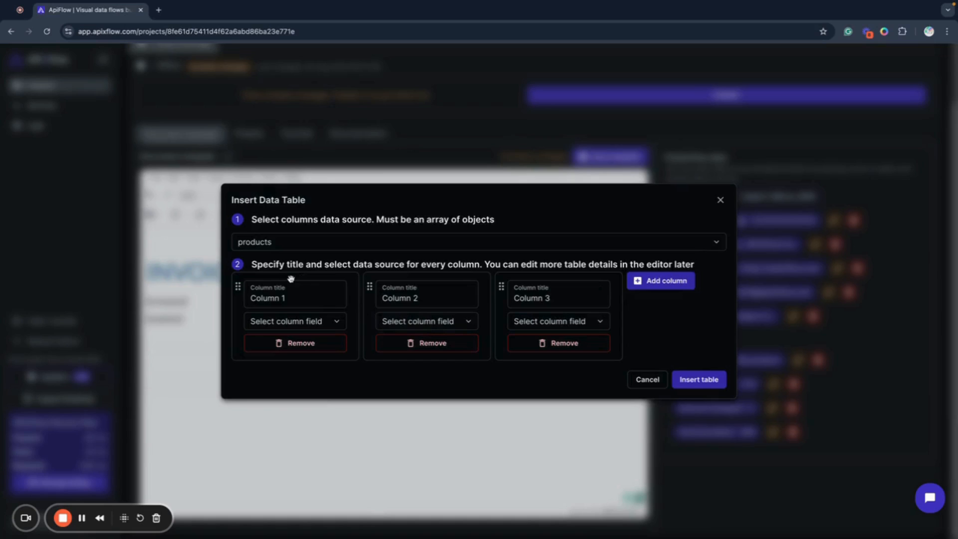
Title the data table's first column Name and bind it to the name field
{"action": "left_click_drag", "start_coordinate": [293, 298], "coordinate": [240, 298]}
{"action": "type", "text": "Name"}
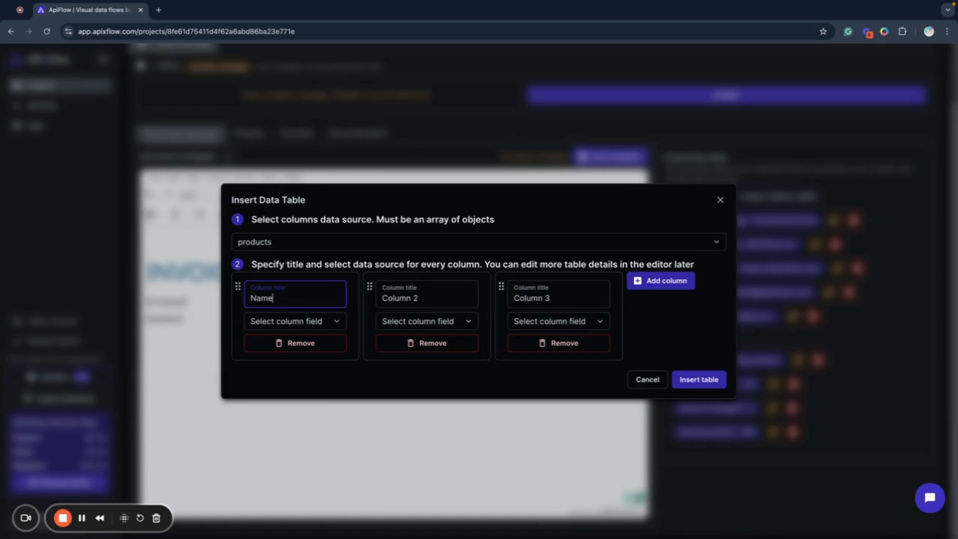
{"action": "left_click", "coordinate": [280, 322]}
{"action": "left_click", "coordinate": [282, 344]}
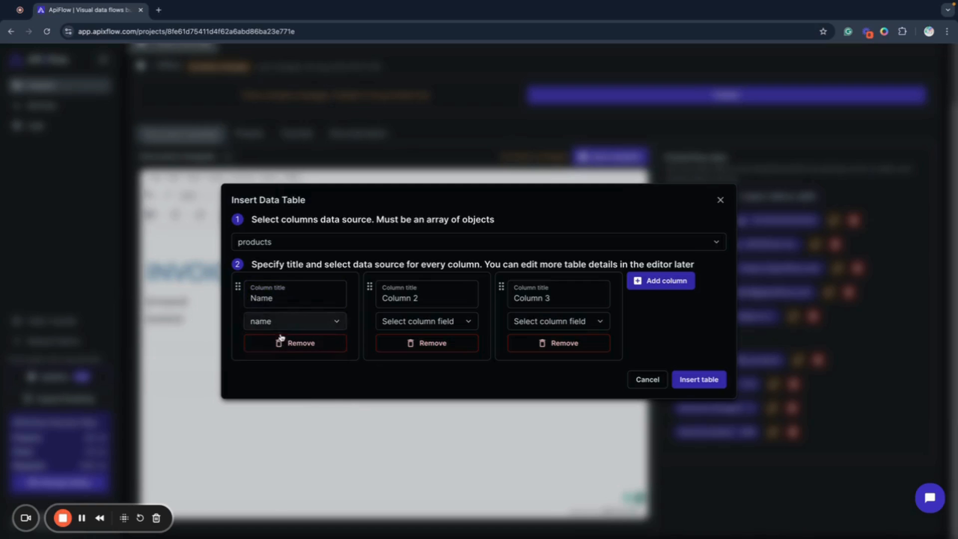
Title the data table's second column Price and bind it to the price field
{"action": "left_click_drag", "start_coordinate": [435, 299], "coordinate": [373, 298]}
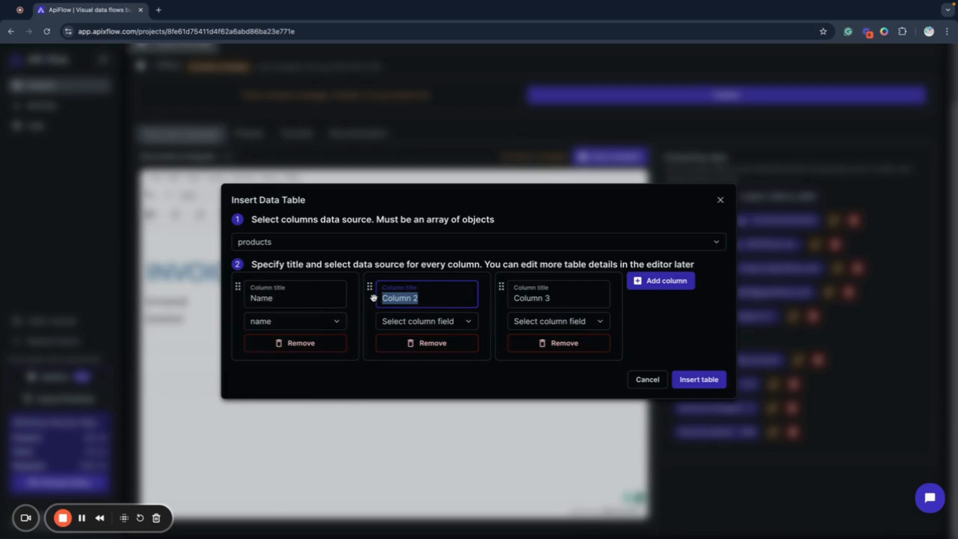
{"action": "type", "text": "Price"}
{"action": "left_click", "coordinate": [438, 321]}
{"action": "left_click", "coordinate": [397, 363]}
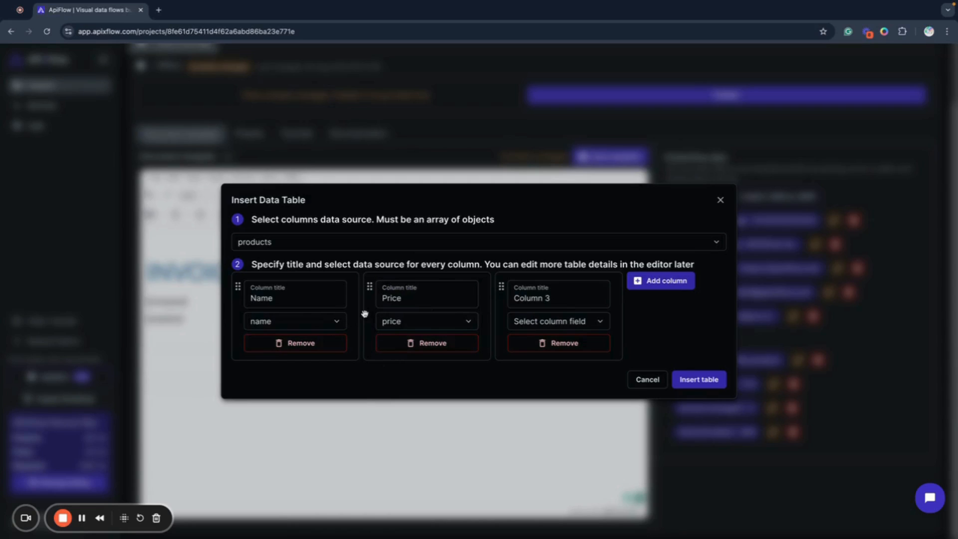
Title the third column Amount, bind it to the amount field, and add a fourth column to the data table
{"action": "left_click_drag", "start_coordinate": [565, 299], "coordinate": [427, 297]}
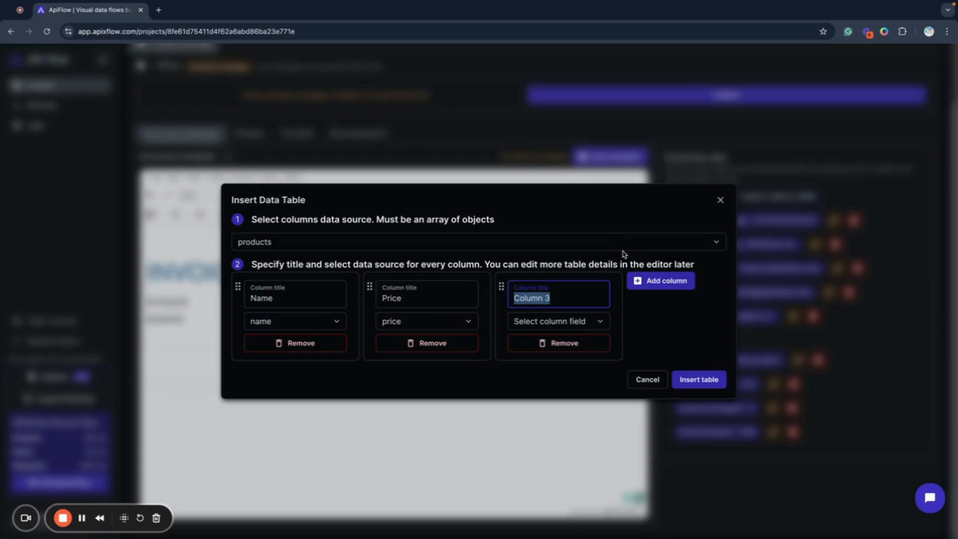
{"action": "type", "text": "Amount"}
{"action": "left_click", "coordinate": [589, 322]}
{"action": "left_click", "coordinate": [534, 380]}
{"action": "left_click", "coordinate": [674, 281]}
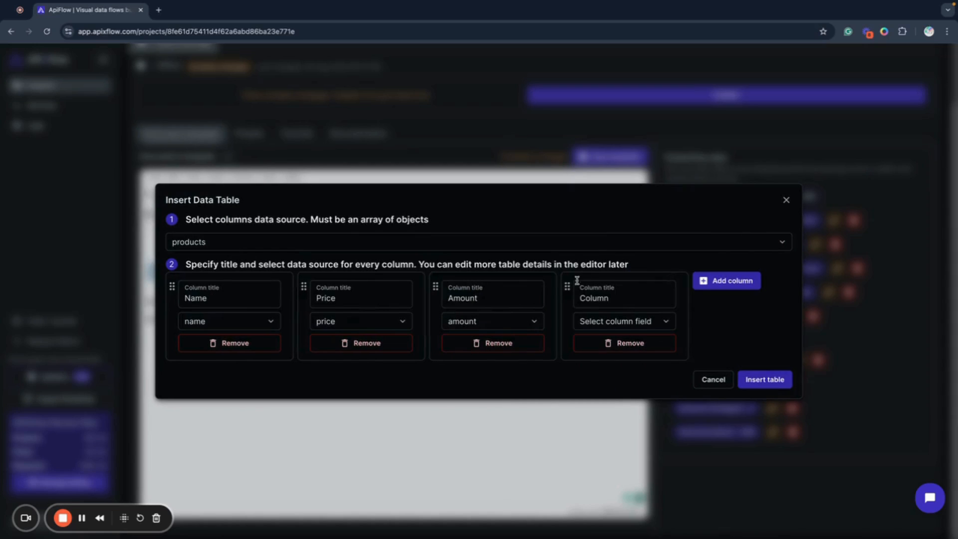
Title the data table's fourth column Total and bind it to the total field
{"action": "double_click", "coordinate": [594, 298]}
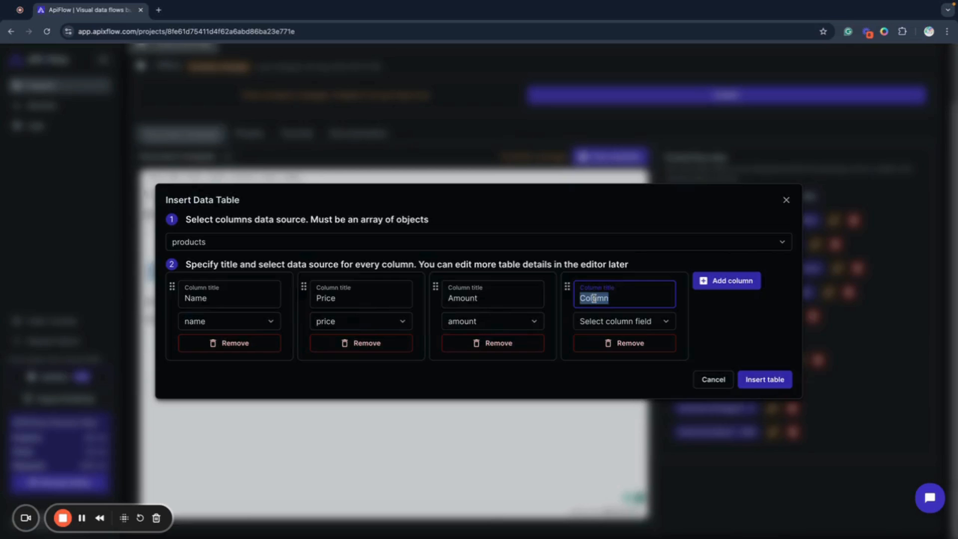
{"action": "type", "text": "Total"}
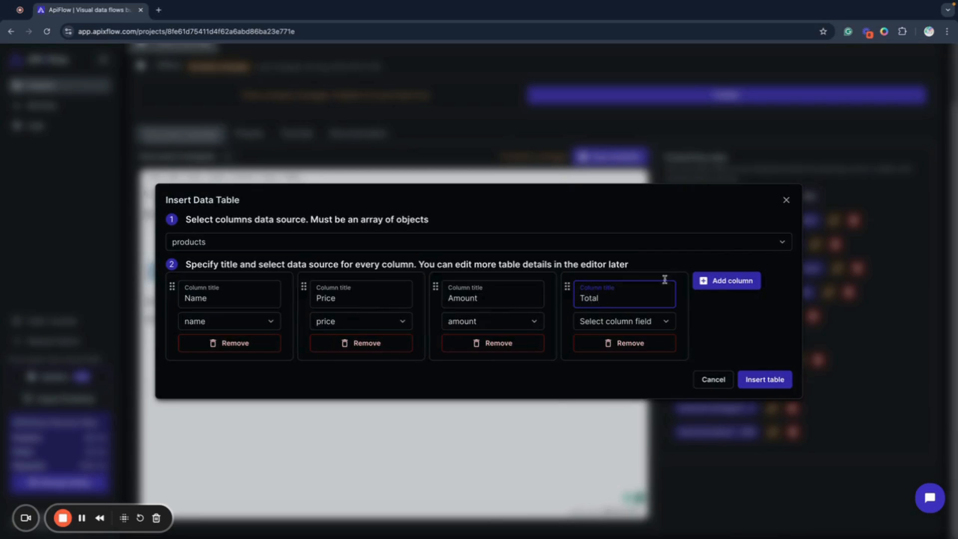
{"action": "left_click", "coordinate": [661, 321]}
{"action": "left_click", "coordinate": [591, 398]}
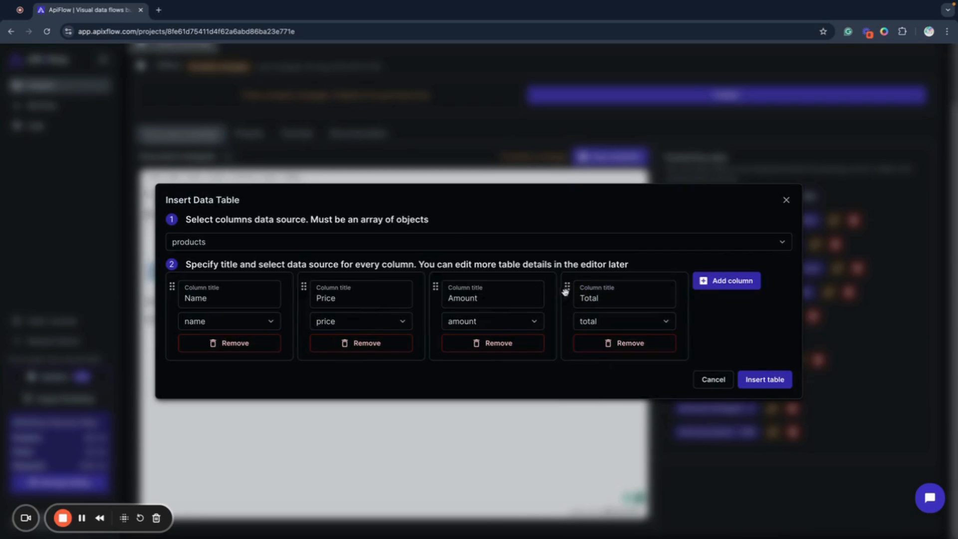
Move the Total column ahead of Amount and back to the end, and insert the data table into the template
{"action": "left_click_drag", "start_coordinate": [568, 287], "coordinate": [449, 299]}
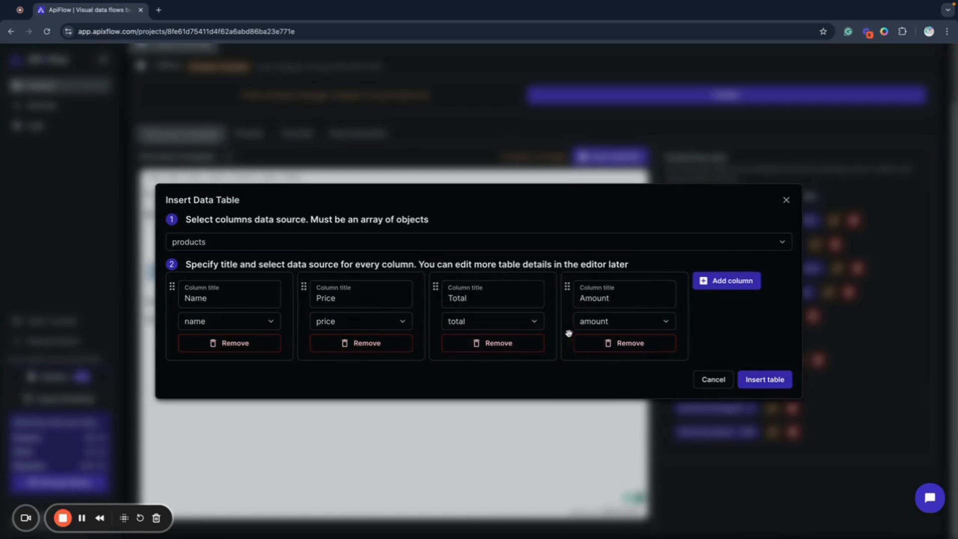
{"action": "left_click_drag", "start_coordinate": [567, 287], "coordinate": [436, 290]}
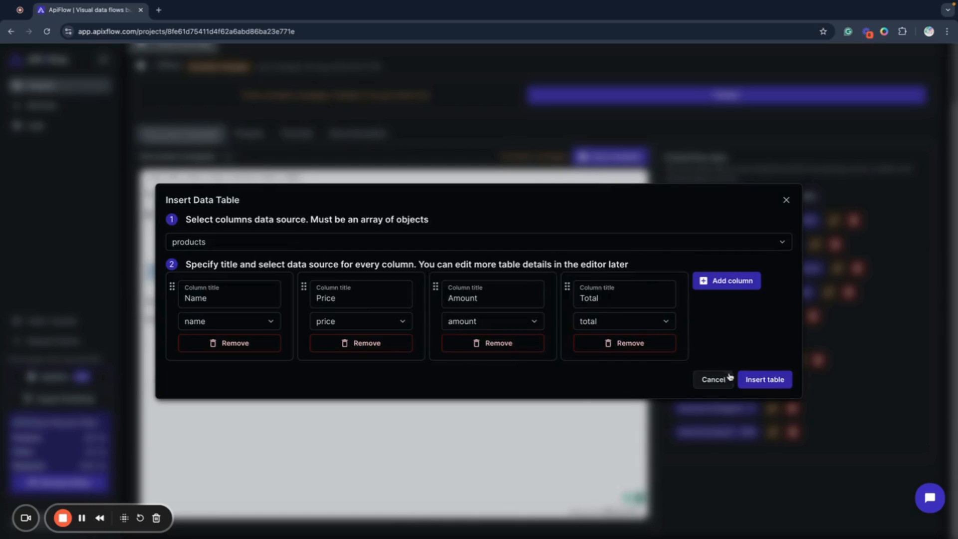
{"action": "left_click", "coordinate": [759, 385]}
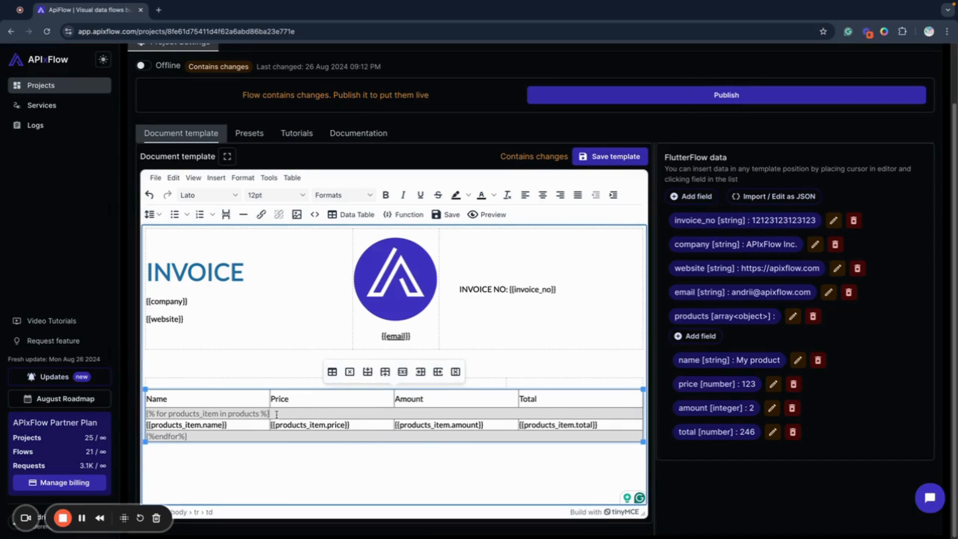
{"action": "left_click_drag", "start_coordinate": [276, 415], "coordinate": [179, 410]}
{"action": "left_click", "coordinate": [265, 457]}
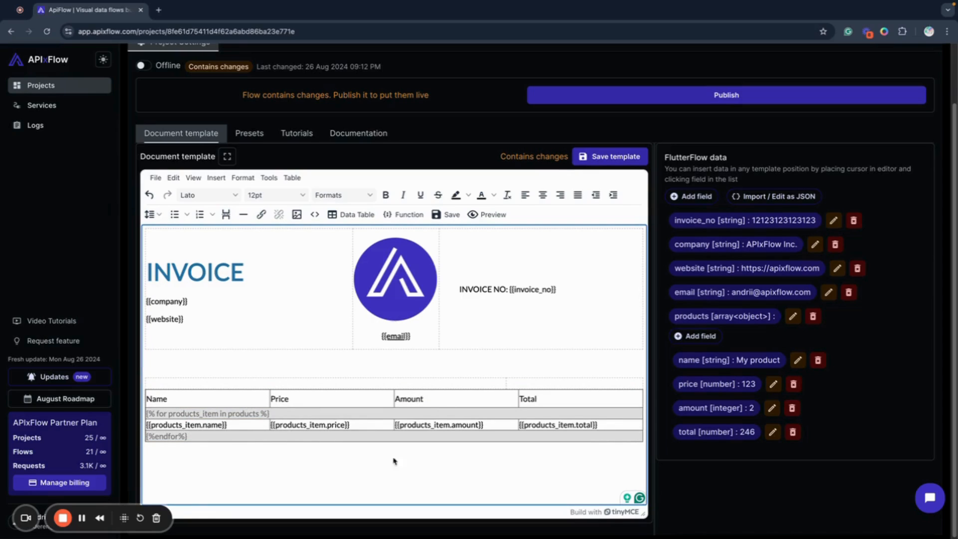
Add a blank line between the two-column layout table and the data table, and preview the PDF
{"action": "left_click", "coordinate": [634, 381]}
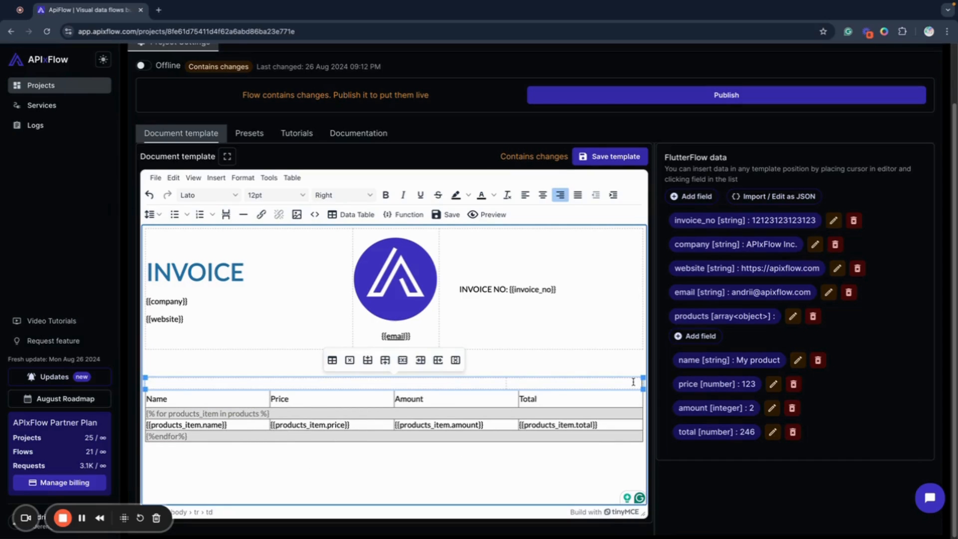
{"action": "key", "text": "Right"}
{"action": "key", "text": "Return"}
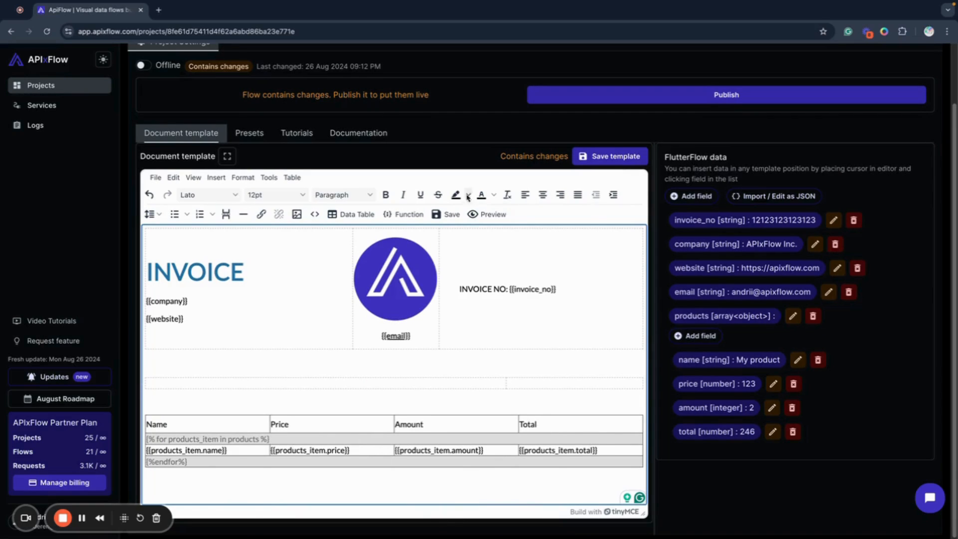
{"action": "left_click", "coordinate": [483, 214]}
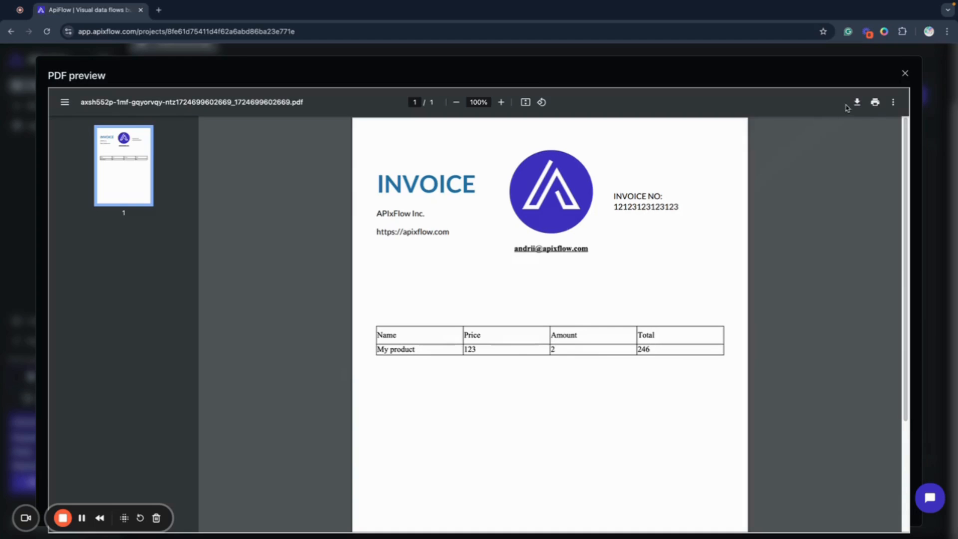
{"action": "left_click", "coordinate": [905, 74]}
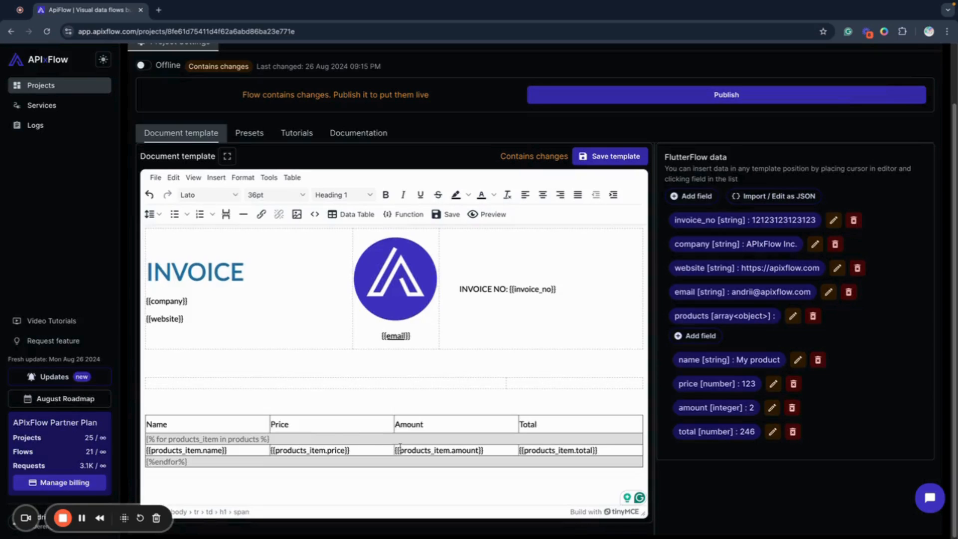
Put a $ sign in front of the product price and product total placeholders in the data table
{"action": "left_click", "coordinate": [399, 450]}
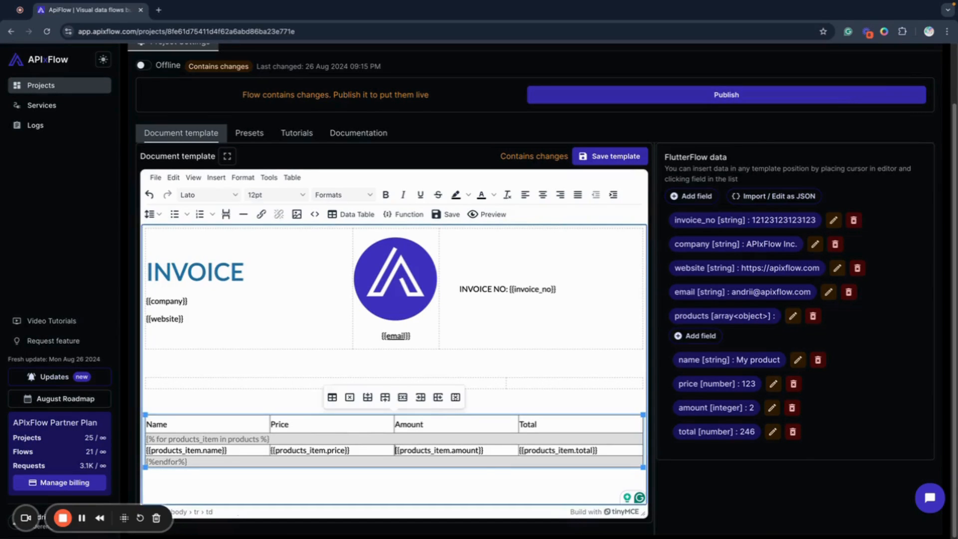
{"action": "type", "text": "$"}
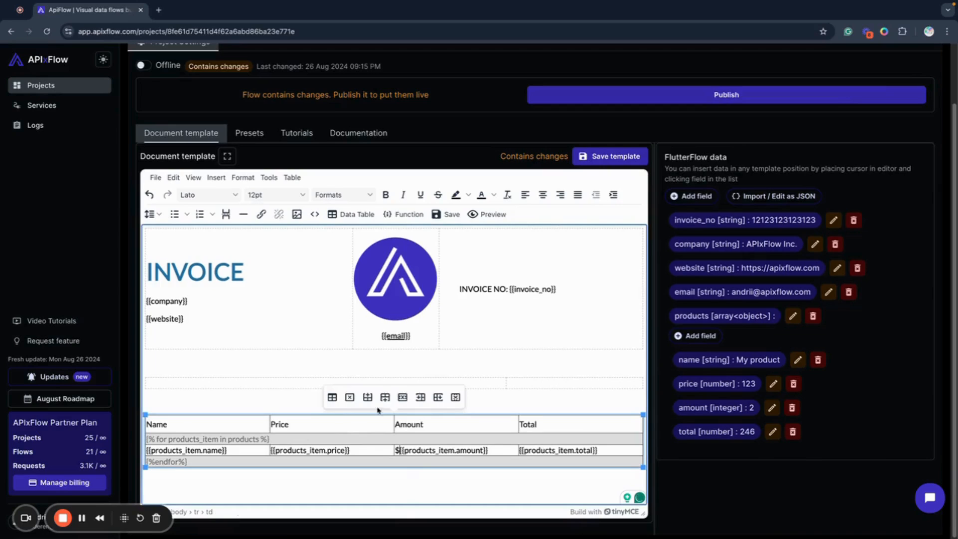
{"action": "key", "text": "BackSpace"}
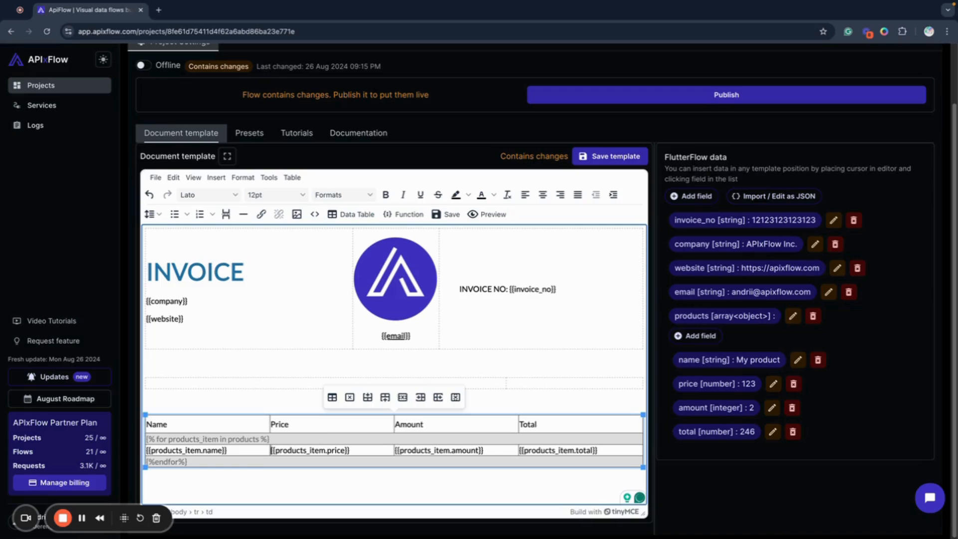
{"action": "type", "text": "$"}
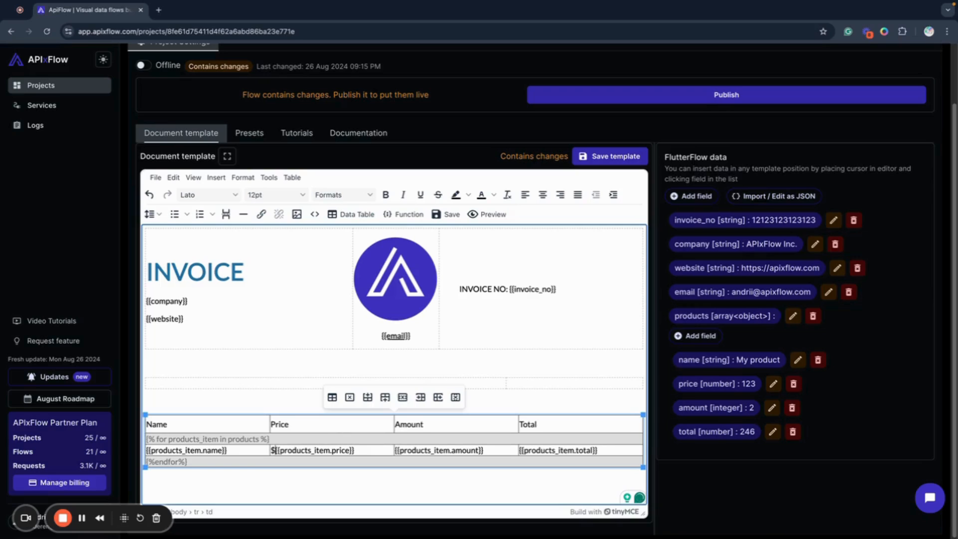
{"action": "left_click", "coordinate": [520, 449]}
{"action": "type", "text": "$"}
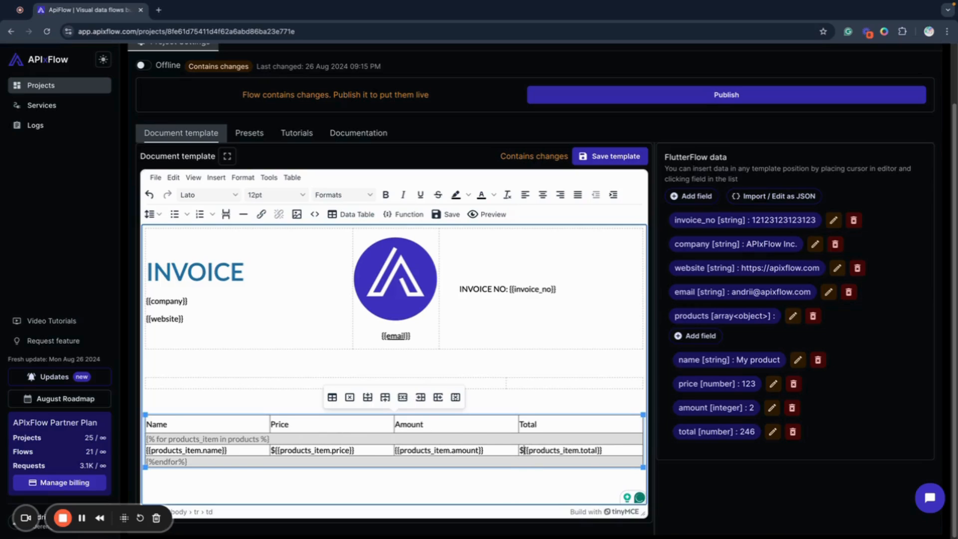
Give the data table's header row the background color #236FA1 and make its text white
{"action": "left_click", "coordinate": [233, 424]}
{"action": "right_click", "coordinate": [158, 422]}
{"action": "mouse_move", "coordinate": [211, 468]}
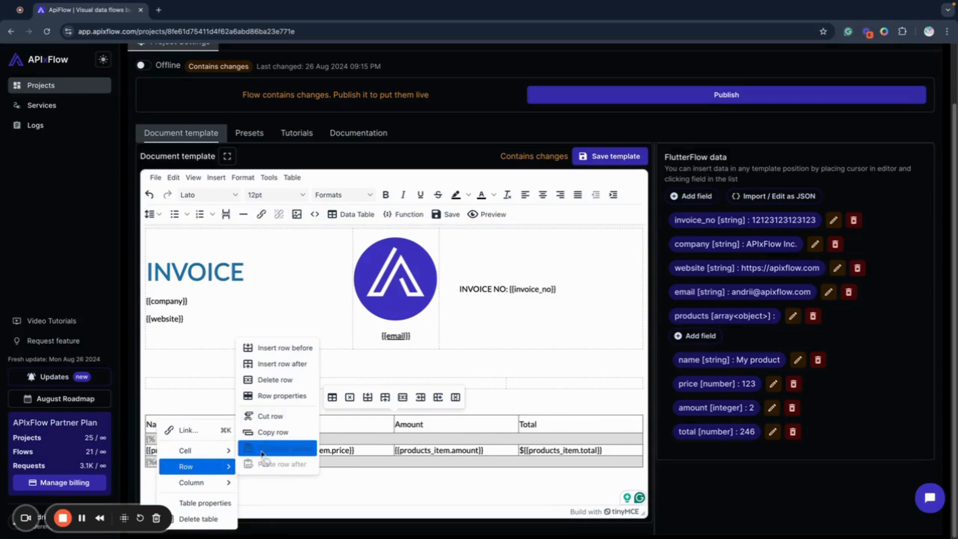
{"action": "left_click", "coordinate": [277, 396]}
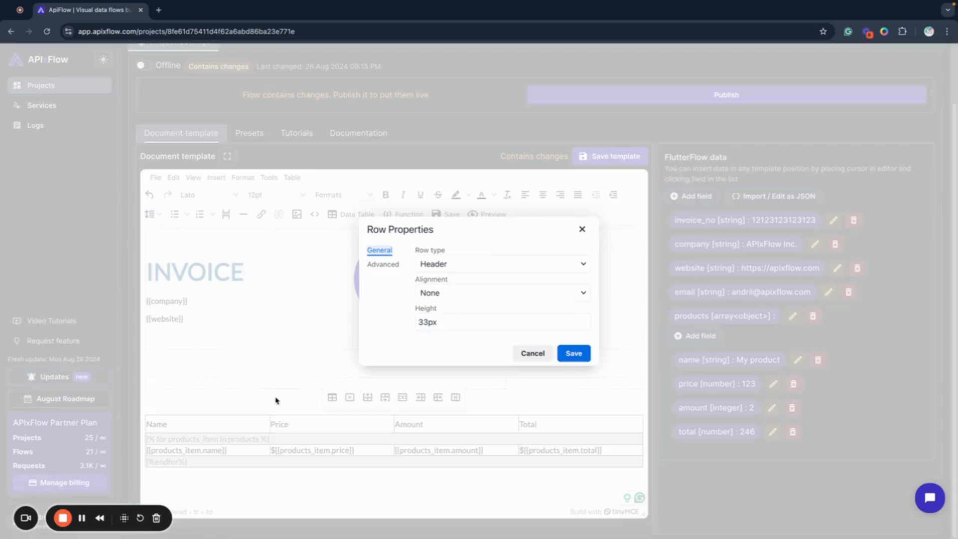
{"action": "left_click", "coordinate": [385, 264]}
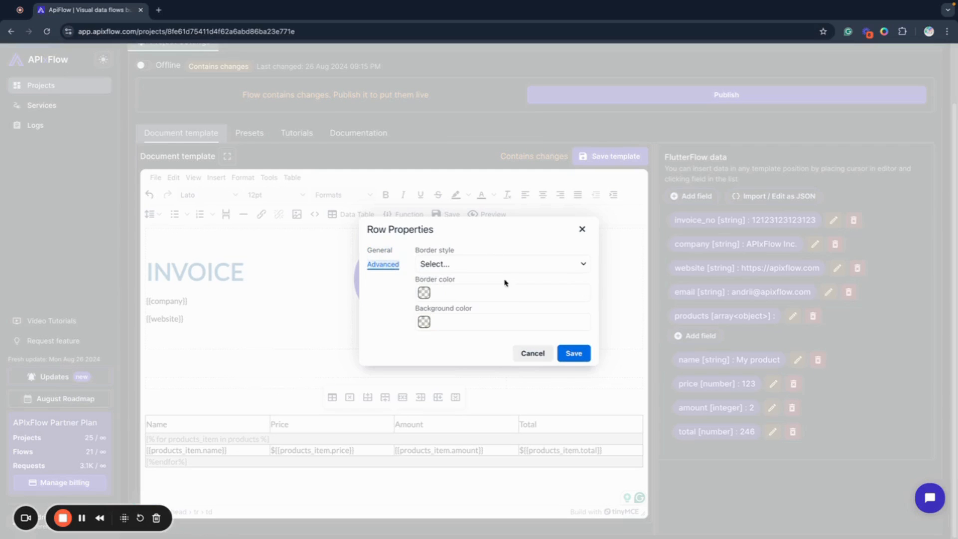
{"action": "left_click", "coordinate": [424, 322]}
{"action": "left_click", "coordinate": [483, 369]}
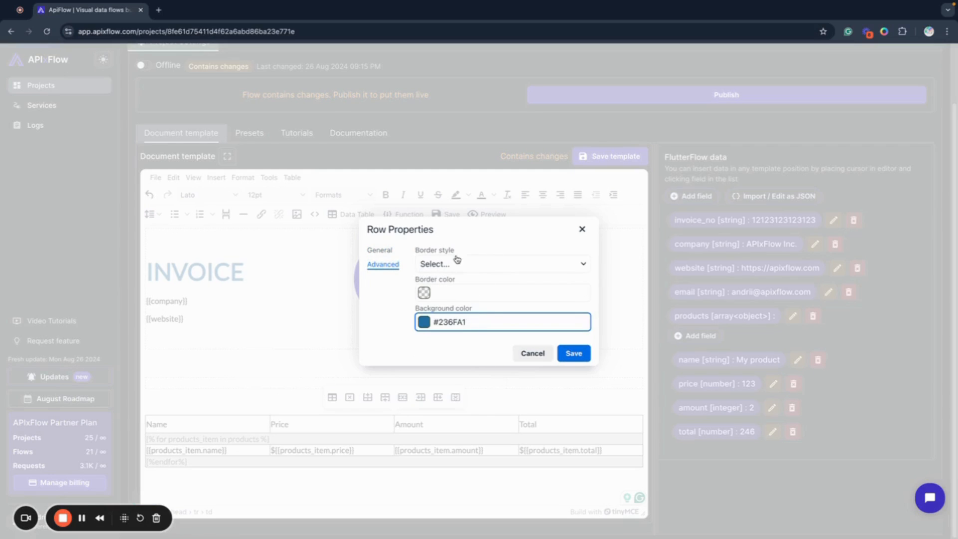
{"action": "left_click", "coordinate": [388, 254]}
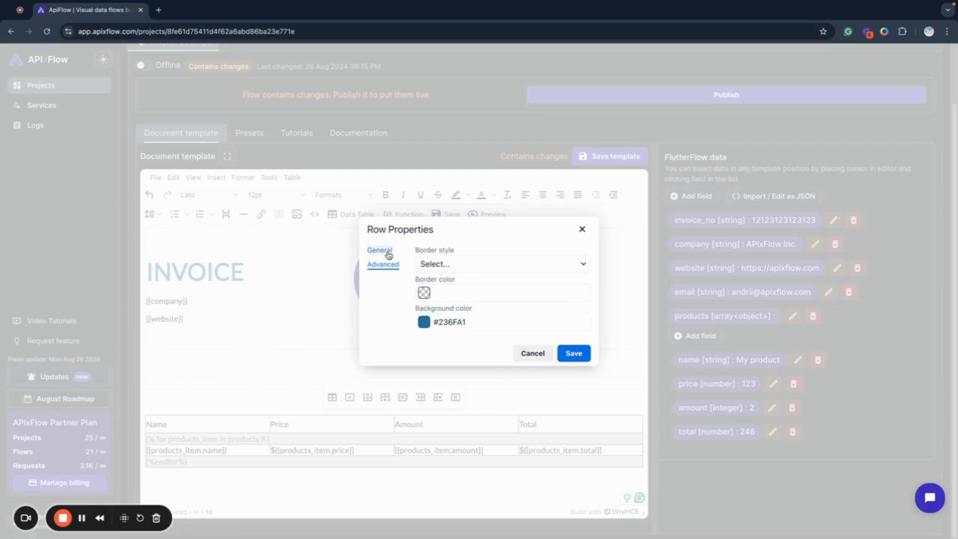
{"action": "left_click", "coordinate": [562, 355]}
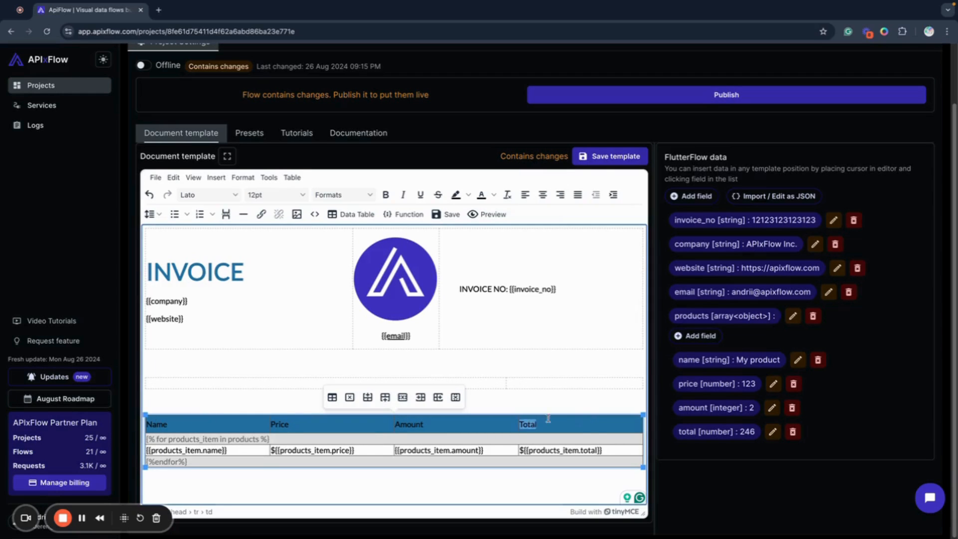
{"action": "left_click", "coordinate": [494, 195]}
{"action": "left_click", "coordinate": [506, 274]}
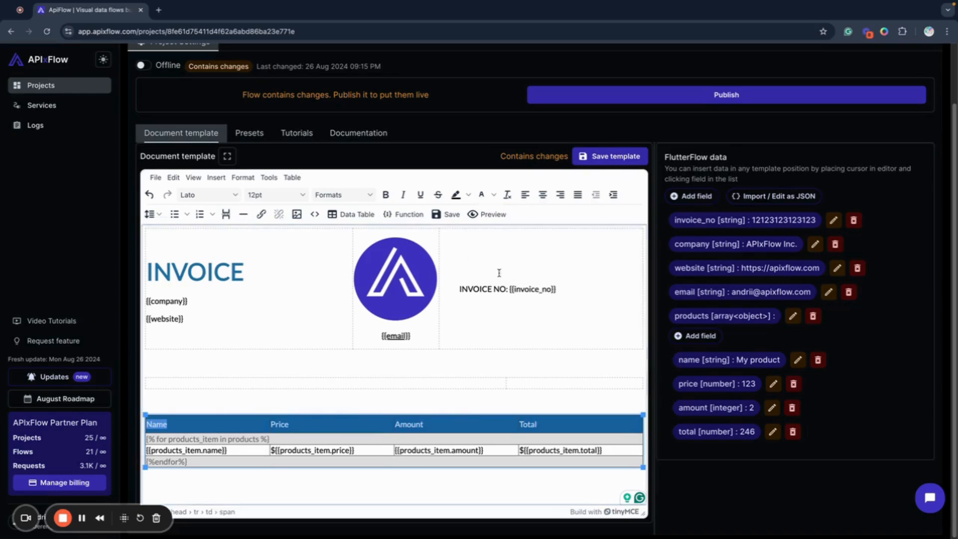
Indent the header titles Name, Price, Amount and Total by one level each
{"action": "double_click", "coordinate": [305, 426]}
{"action": "left_click_drag", "start_coordinate": [305, 426], "coordinate": [196, 425]}
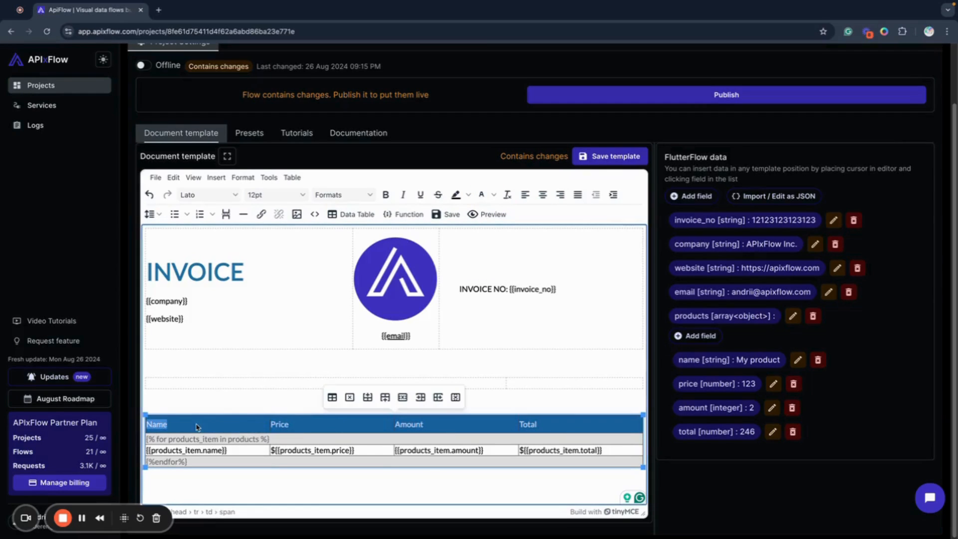
{"action": "left_click", "coordinate": [556, 425]}
{"action": "left_click_drag", "start_coordinate": [556, 424], "coordinate": [339, 417]}
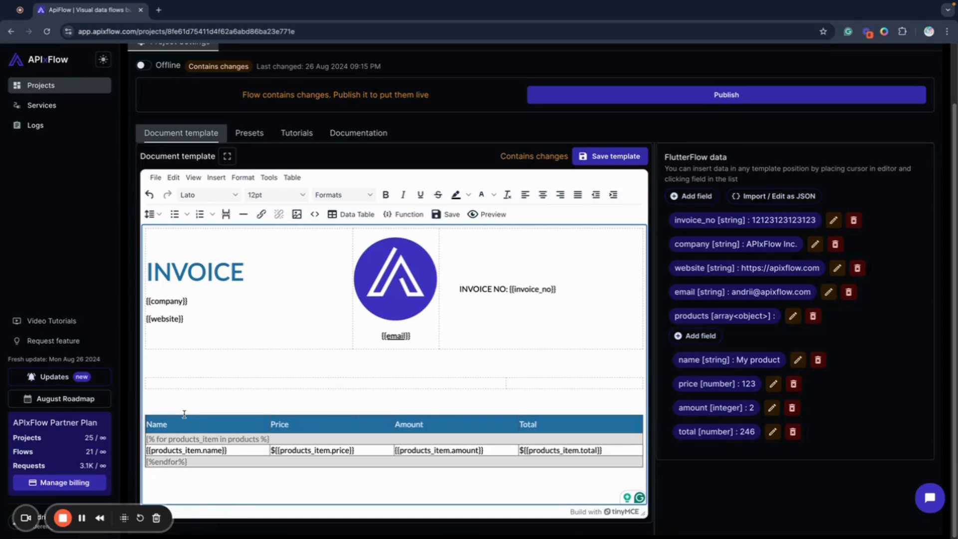
{"action": "double_click", "coordinate": [156, 424]}
{"action": "left_click", "coordinate": [613, 195]}
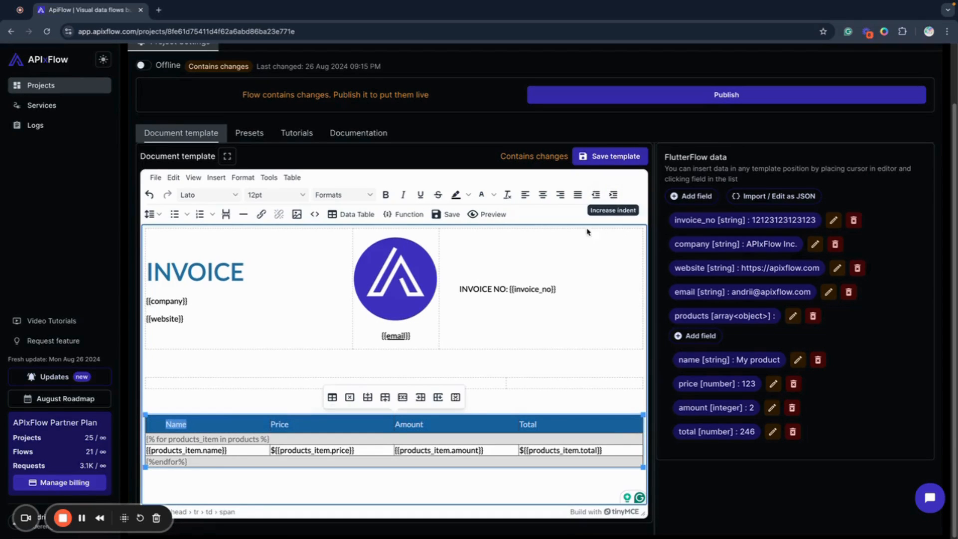
{"action": "left_click", "coordinate": [282, 424]}
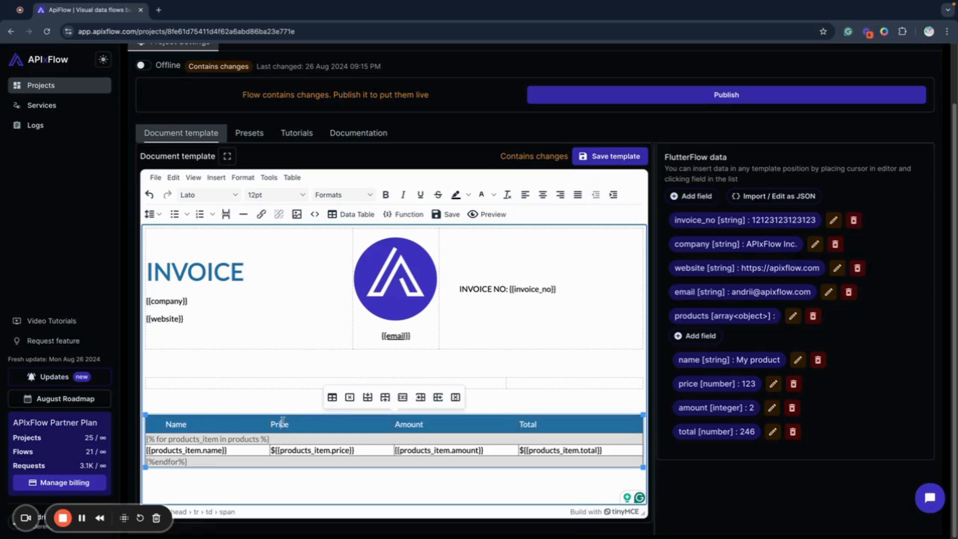
{"action": "left_click", "coordinate": [614, 195]}
{"action": "left_click", "coordinate": [406, 423]}
{"action": "left_click", "coordinate": [614, 195]}
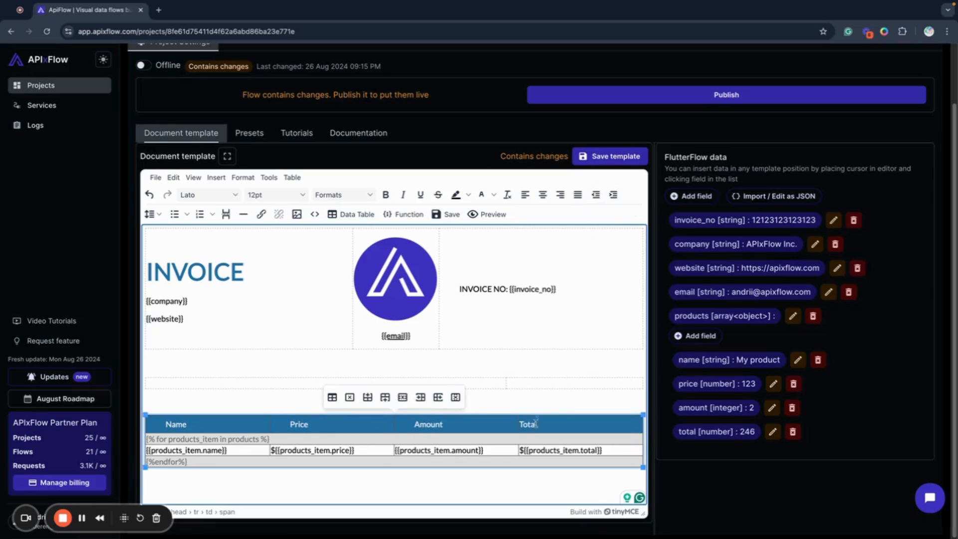
{"action": "left_click", "coordinate": [614, 195]}
Preview the invoice PDF to check the styled header row and the dollar signs, and close the preview
{"action": "left_click", "coordinate": [524, 362]}
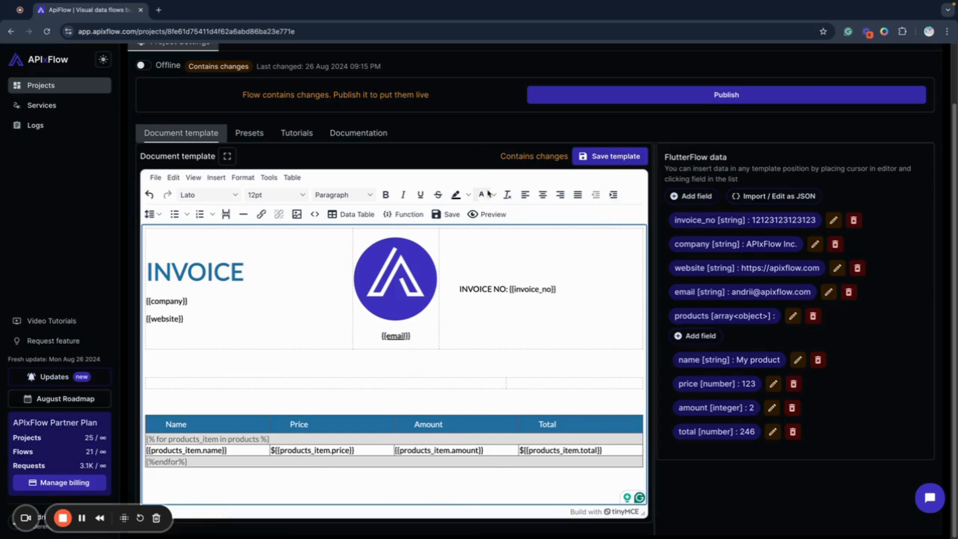
{"action": "left_click", "coordinate": [489, 215]}
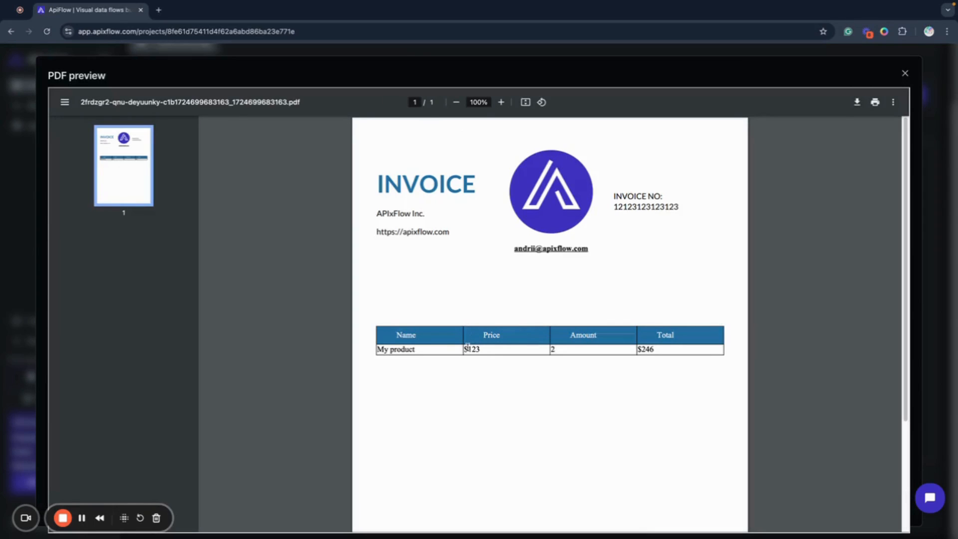
{"action": "left_click", "coordinate": [904, 74]}
{"action": "left_click", "coordinate": [546, 451]}
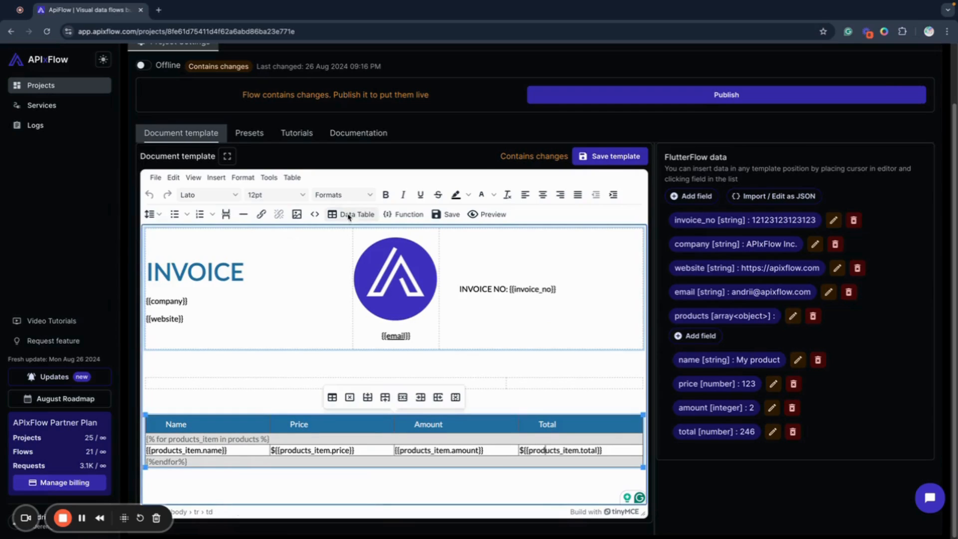
{"action": "left_click", "coordinate": [384, 487]}
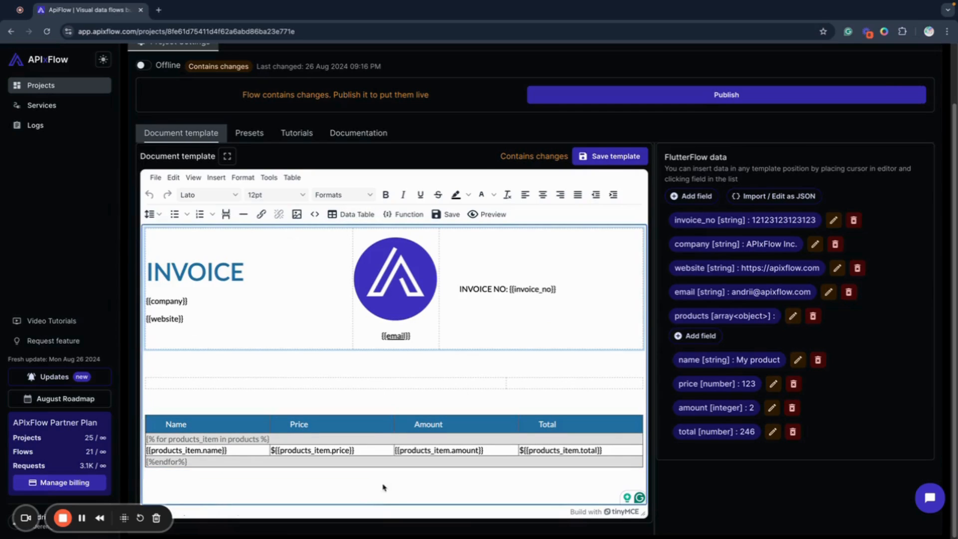
{"action": "left_click", "coordinate": [471, 402]}
{"action": "left_click", "coordinate": [190, 418]}
{"action": "right_click", "coordinate": [190, 419]}
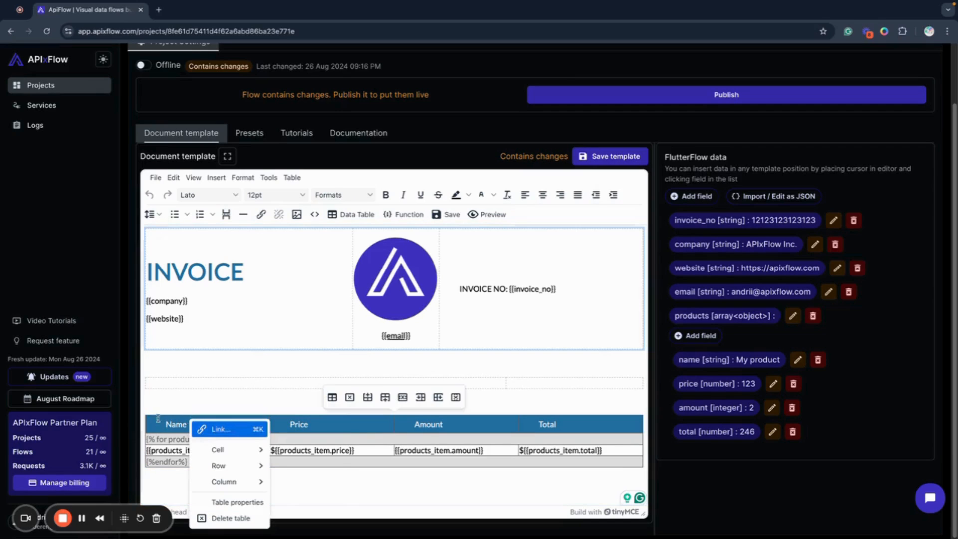
{"action": "mouse_move", "coordinate": [243, 451]}
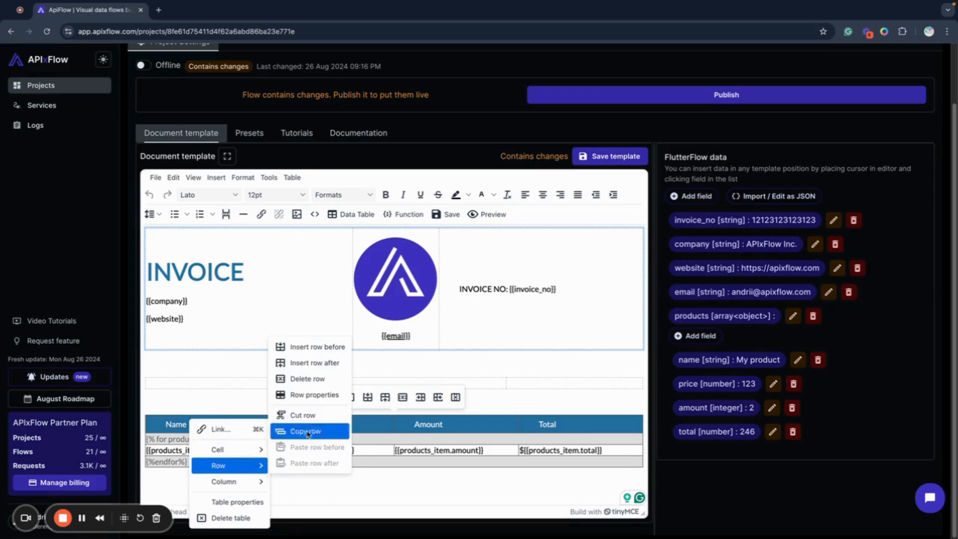
{"action": "left_click", "coordinate": [155, 449]}
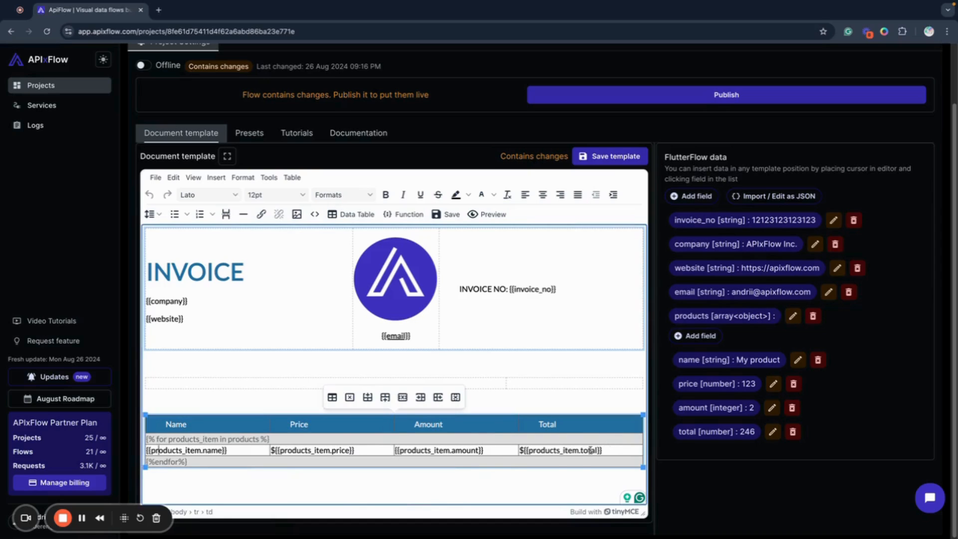
{"action": "left_click", "coordinate": [220, 398]}
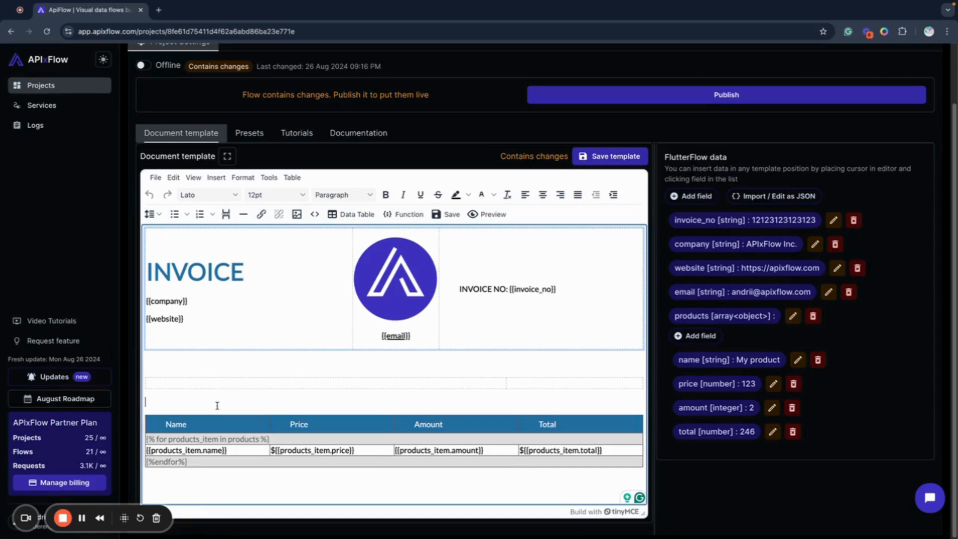
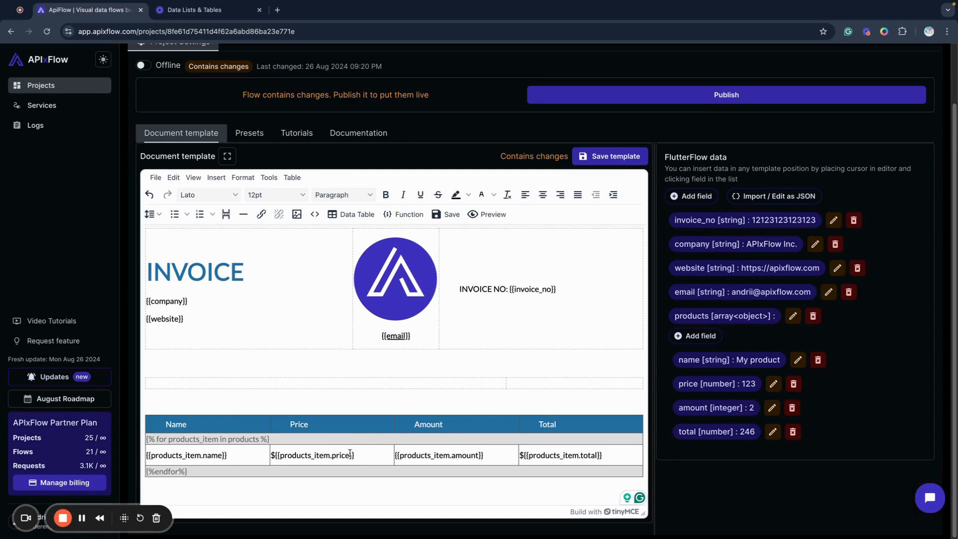
Add the format_number function with two decimals ("N2") to the price placeholder in the data table
{"action": "left_click", "coordinate": [349, 454]}
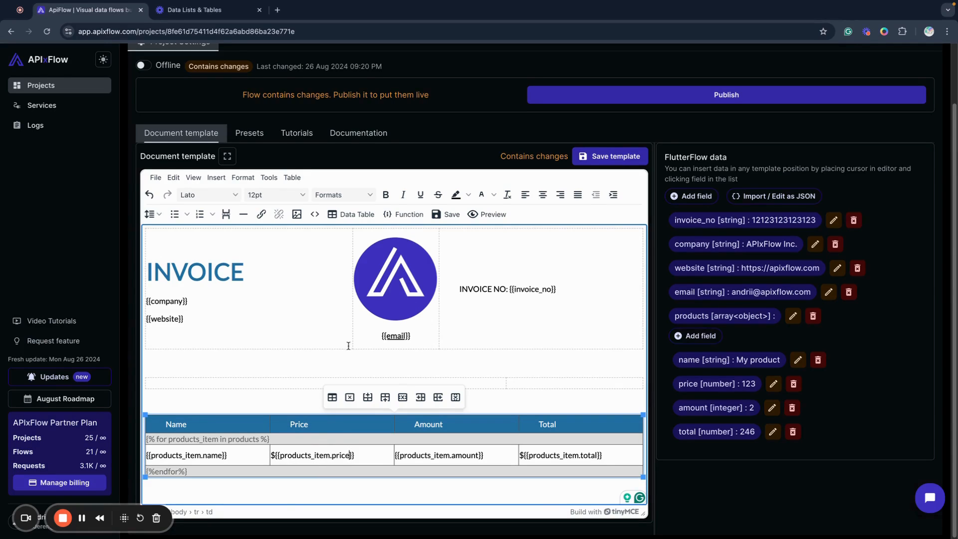
{"action": "left_click", "coordinate": [401, 219]}
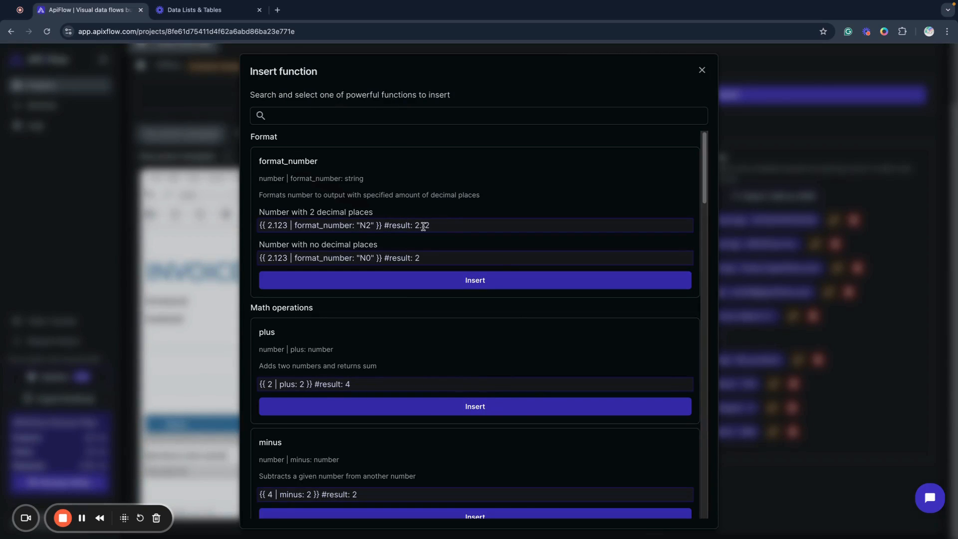
{"action": "left_click_drag", "start_coordinate": [430, 225], "coordinate": [423, 224]}
{"action": "left_click", "coordinate": [491, 184]}
{"action": "left_click", "coordinate": [454, 281]}
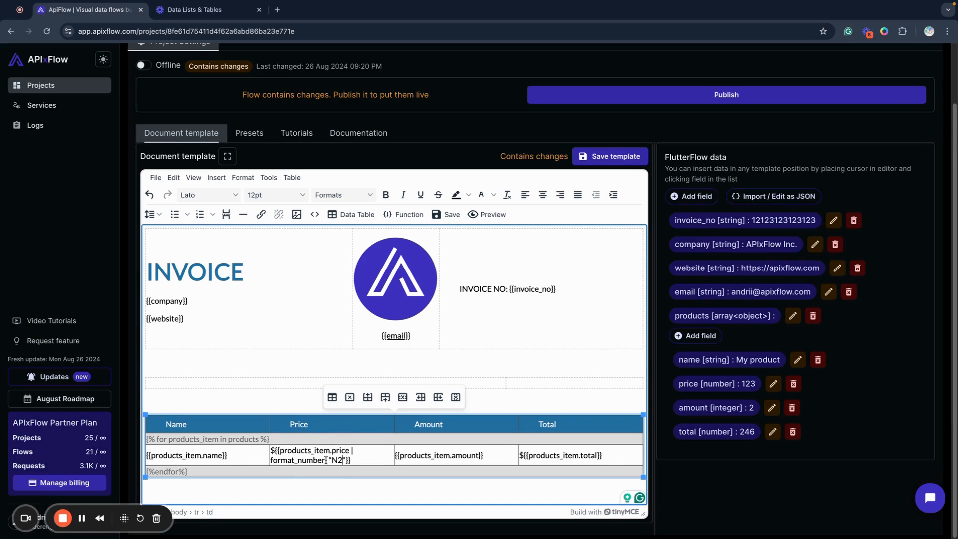
Preview the invoice PDF to check the formatted product price, and close the preview
{"action": "left_click", "coordinate": [503, 215]}
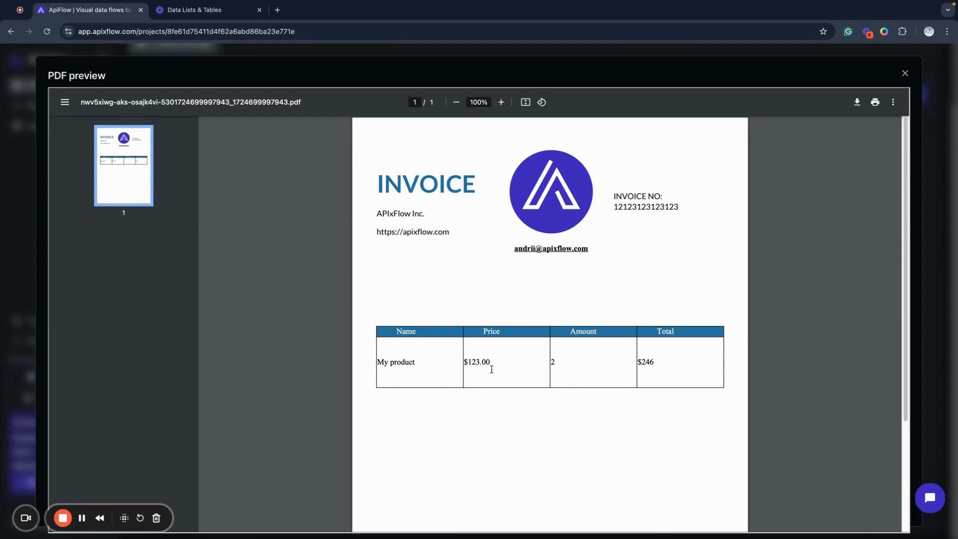
{"action": "left_click_drag", "start_coordinate": [493, 360], "coordinate": [455, 365]}
{"action": "left_click", "coordinate": [904, 74]}
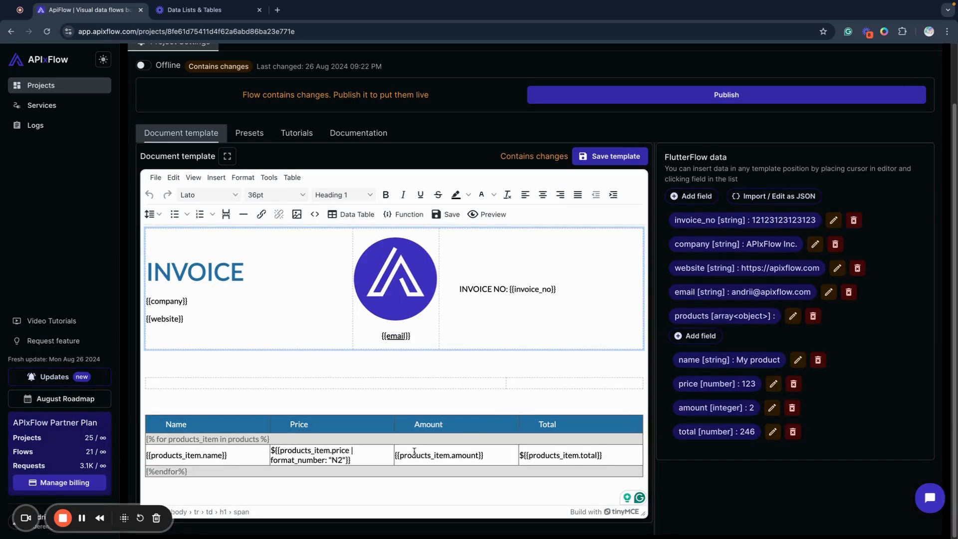
{"action": "left_click", "coordinate": [414, 454]}
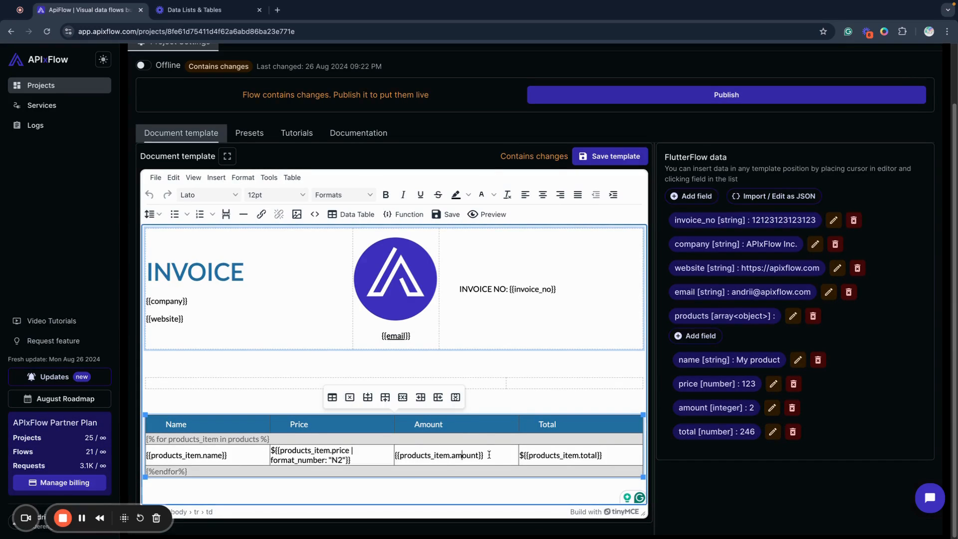
{"action": "double_click", "coordinate": [587, 455]}
{"action": "key", "text": "BackSpace"}
{"action": "key", "text": "ctrl+z"}
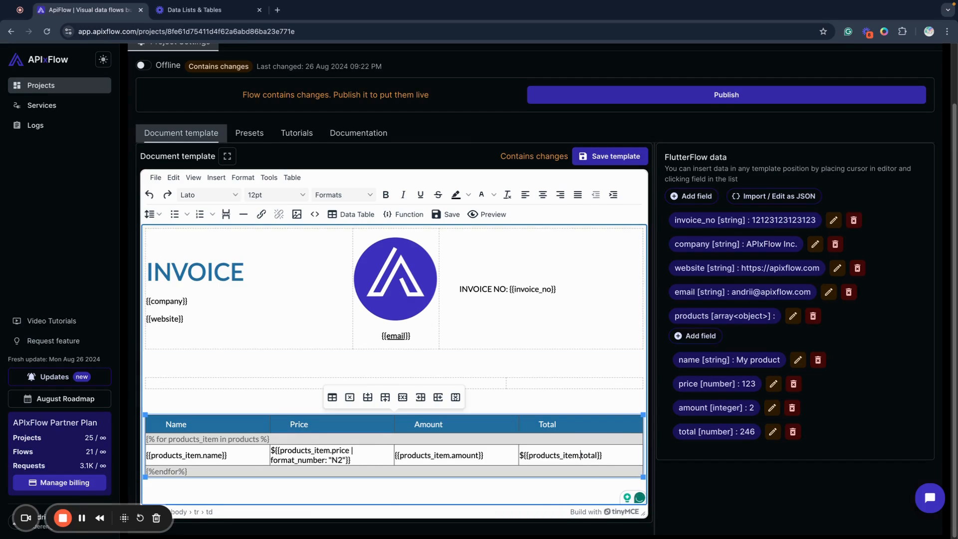
{"action": "key", "text": "shift+Right"}
{"action": "key", "text": "shift+Right"}
{"action": "key", "text": "shift+Right"}
{"action": "key", "text": "shift+Right"}
{"action": "key", "text": "shift+Right"}
Replace the placeholder after the $ sign in the Total column with the product price field
{"action": "left_click_drag", "start_coordinate": [615, 454], "coordinate": [522, 455]}
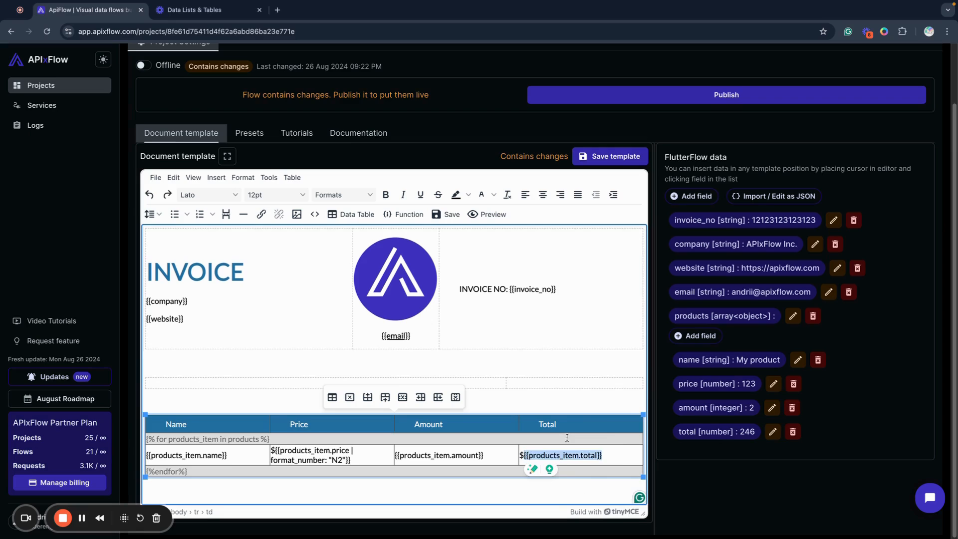
{"action": "key", "text": "BackSpace"}
{"action": "left_click", "coordinate": [731, 385]}
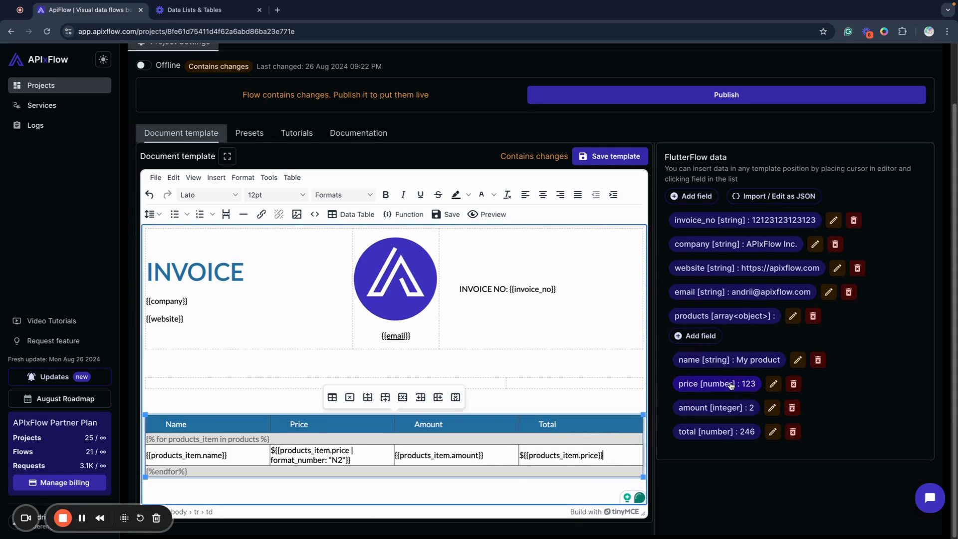
Insert the times function inside the price placeholder of the Total column
{"action": "left_click", "coordinate": [599, 455]}
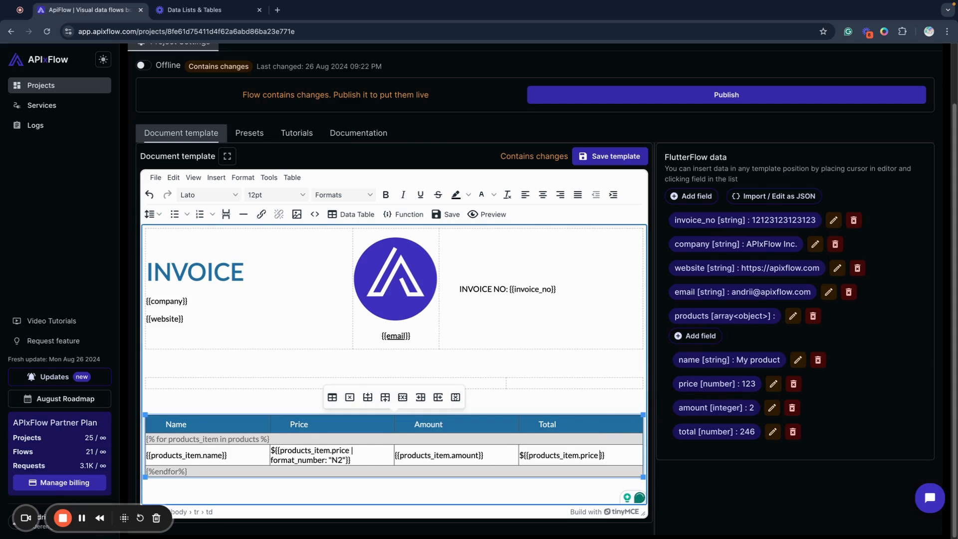
{"action": "left_click", "coordinate": [408, 216]}
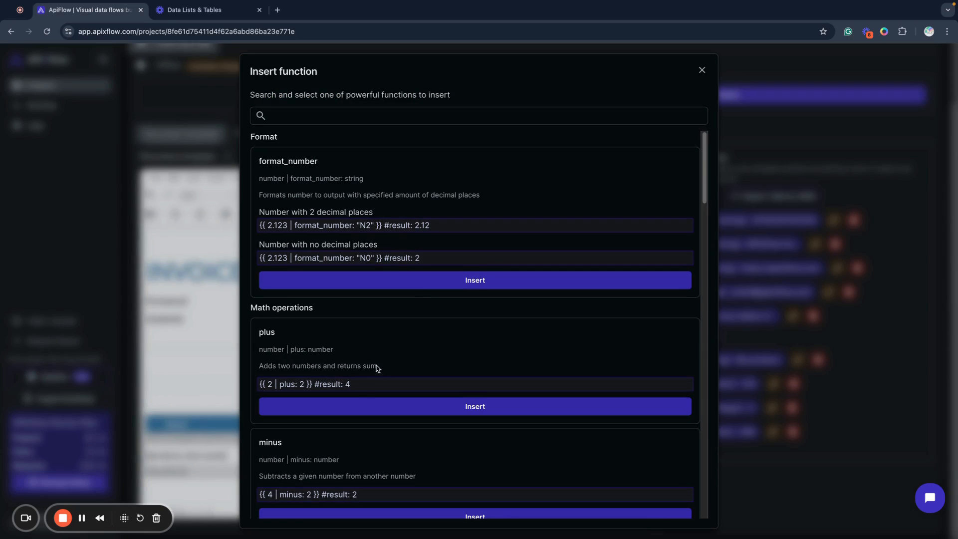
{"action": "scroll", "coordinate": [359, 338], "scroll_direction": "down", "scroll_amount": 6}
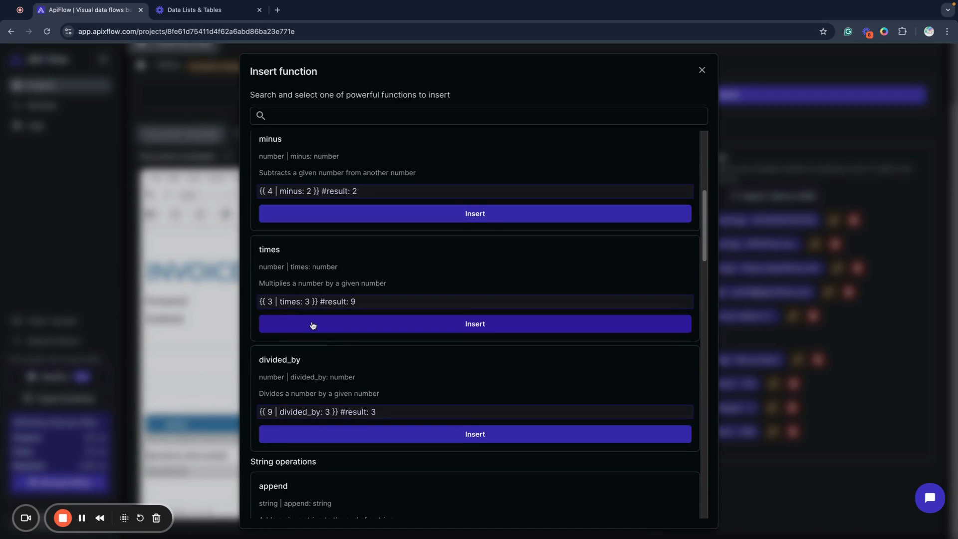
{"action": "left_click", "coordinate": [312, 325]}
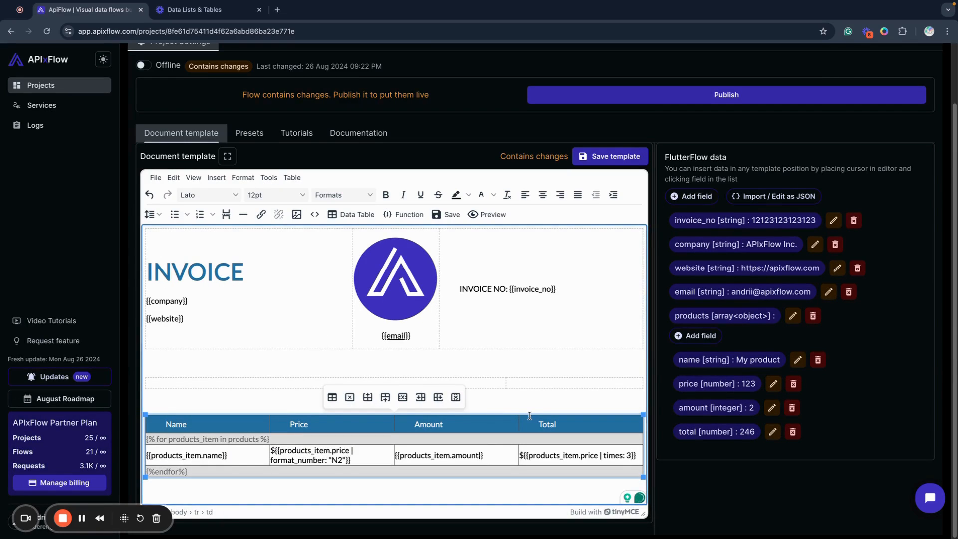
Make products_item.amount, without its own braces, the multiplier in the Total formula, and check the result in the PDF preview
{"action": "left_click", "coordinate": [629, 455]}
{"action": "key", "text": "BackSpace"}
{"action": "left_click", "coordinate": [717, 408]}
{"action": "left_click", "coordinate": [524, 460]}
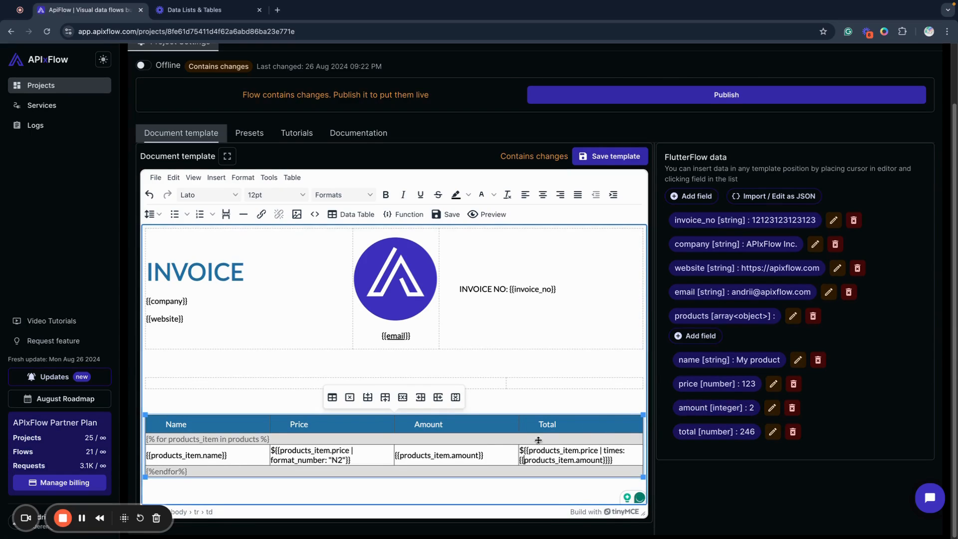
{"action": "key", "text": "BackSpace"}
{"action": "key", "text": "BackSpace"}
{"action": "key", "text": "End"}
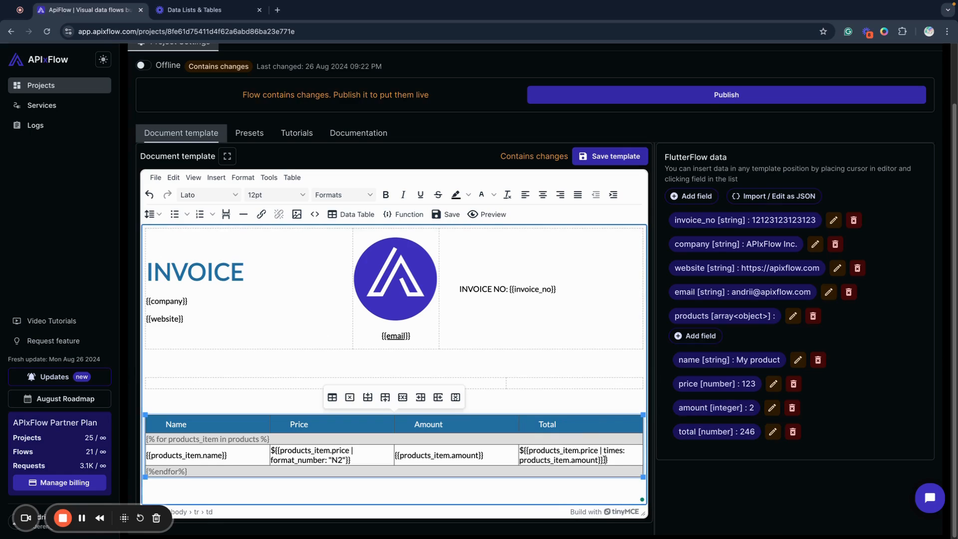
{"action": "key", "text": "BackSpace"}
{"action": "key", "text": "BackSpace"}
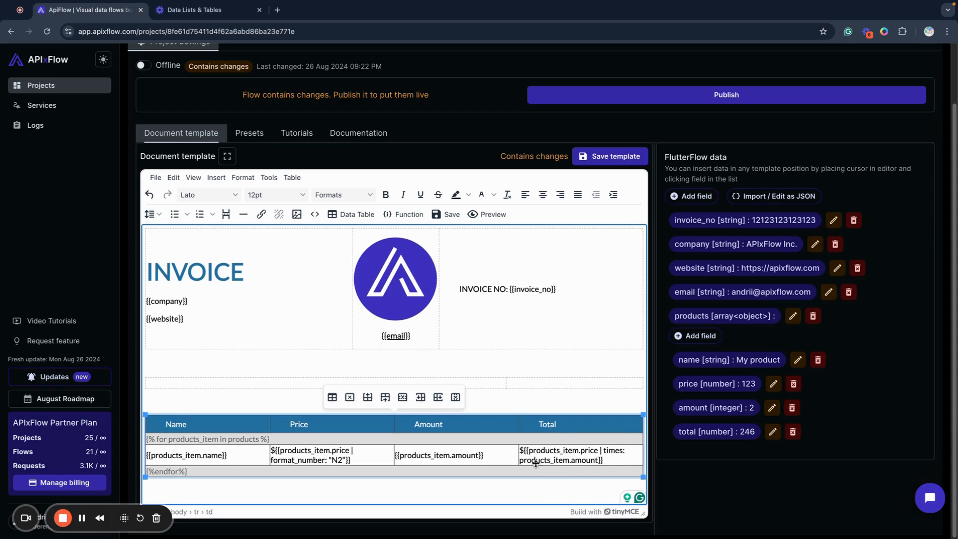
{"action": "left_click", "coordinate": [487, 216]}
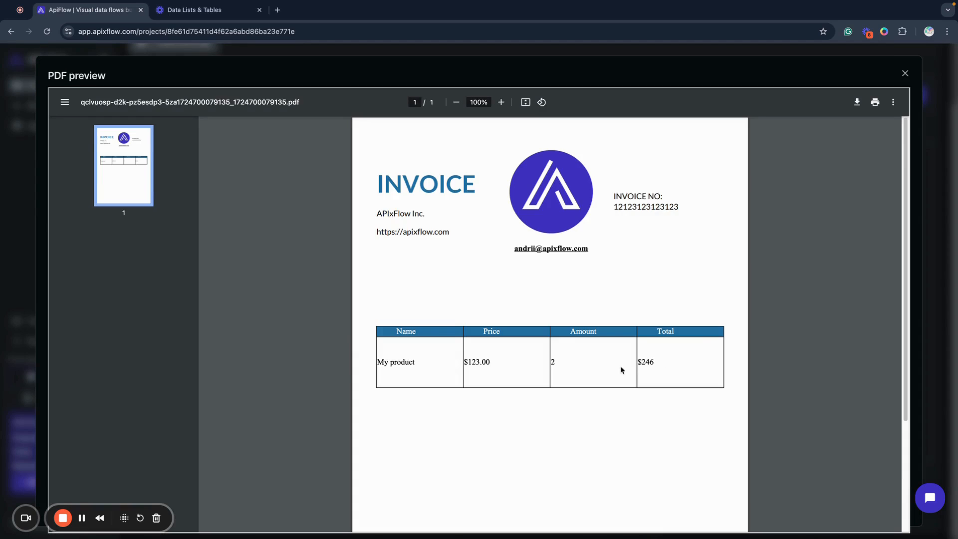
{"action": "left_click", "coordinate": [905, 73]}
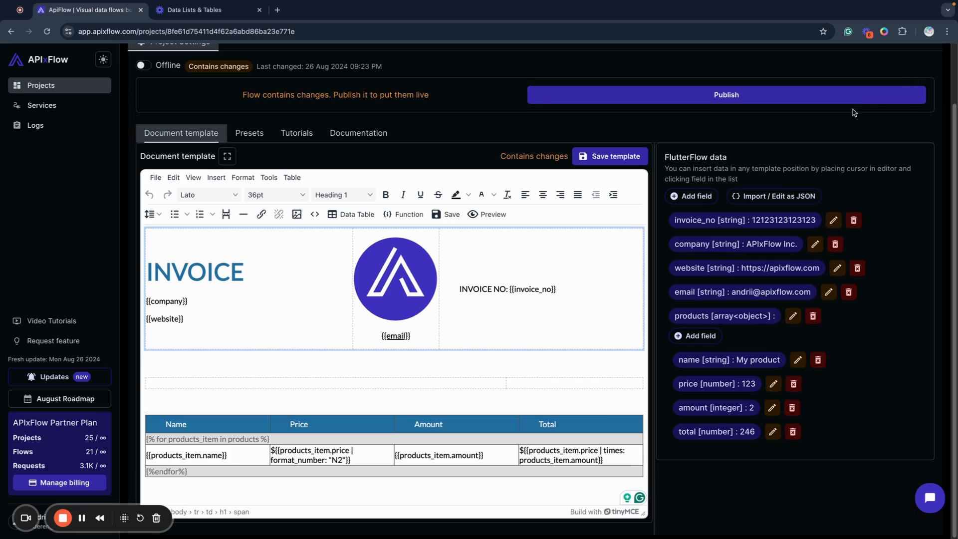
Append the format_number function with "N2" to the multiplication formula in the Total column
{"action": "left_click", "coordinate": [598, 458]}
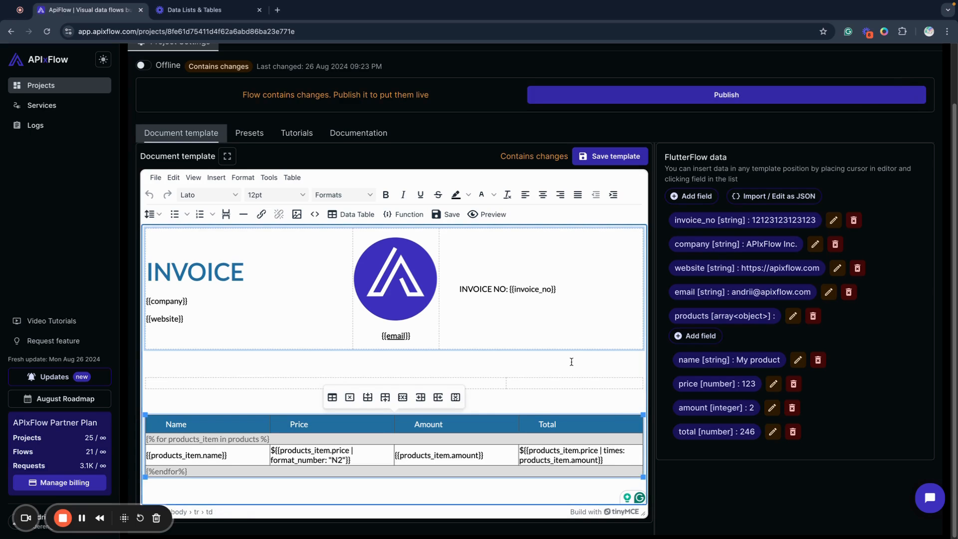
{"action": "left_click", "coordinate": [408, 215]}
{"action": "scroll", "coordinate": [446, 405], "scroll_direction": "down", "scroll_amount": 4}
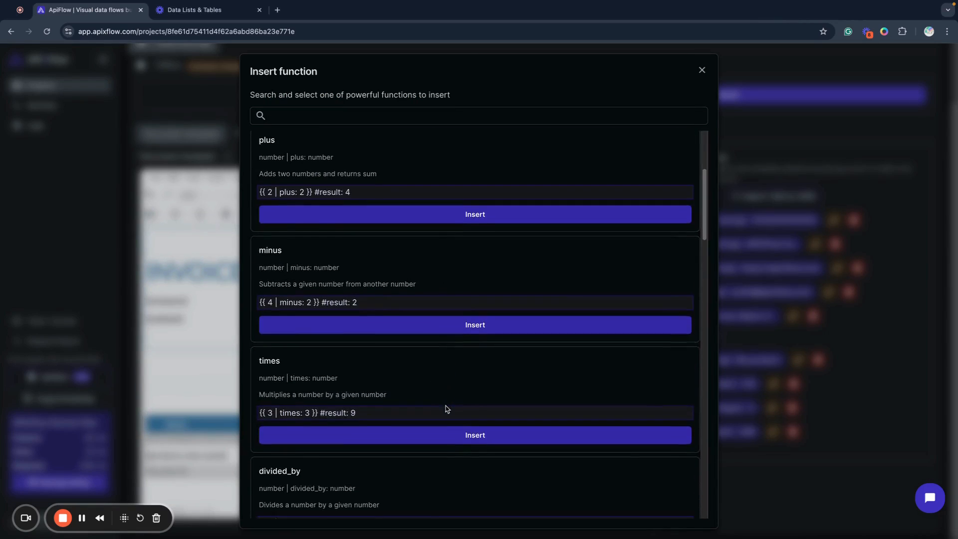
{"action": "scroll", "coordinate": [352, 223], "scroll_direction": "up", "scroll_amount": 5}
{"action": "left_click", "coordinate": [339, 279]}
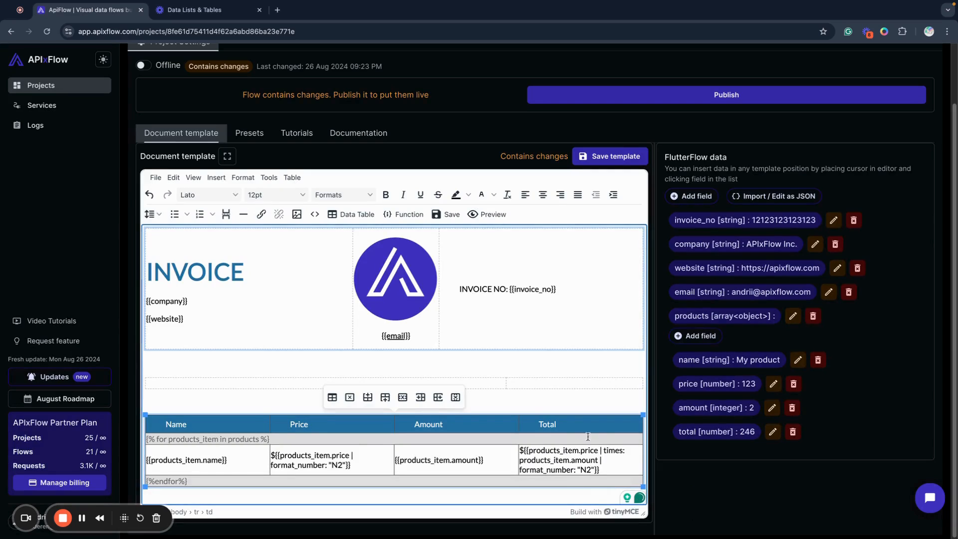
Save the template, preview the invoice PDF to check the formatted total, and close the preview
{"action": "left_click", "coordinate": [448, 215]}
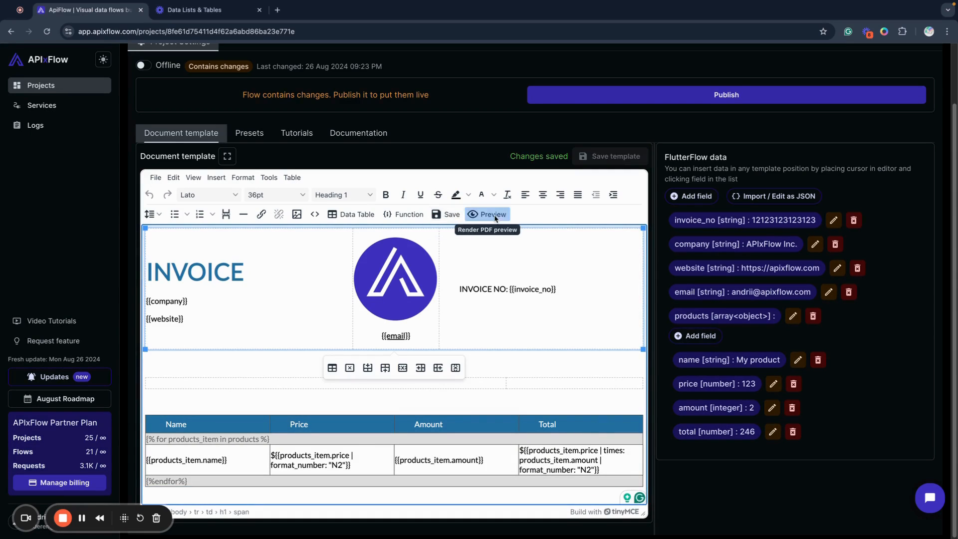
{"action": "left_click", "coordinate": [489, 215]}
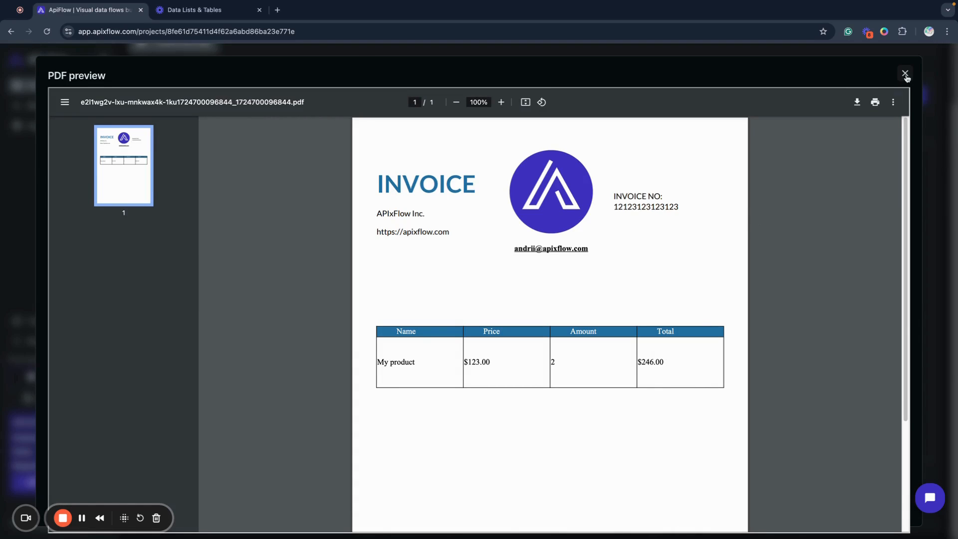
{"action": "left_click", "coordinate": [905, 75]}
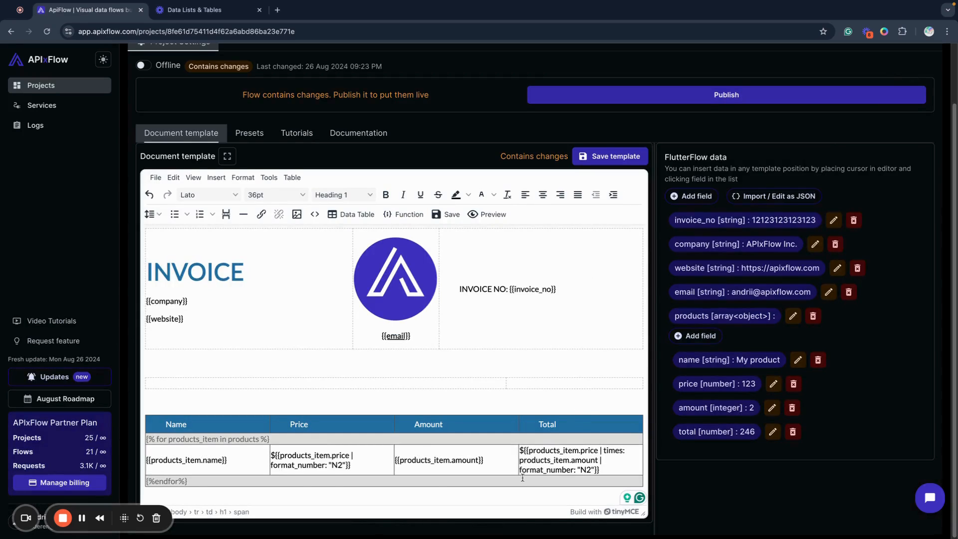
Insert a new row after the data table's {%endfor%} row and align its content left
{"action": "left_click", "coordinate": [234, 479]}
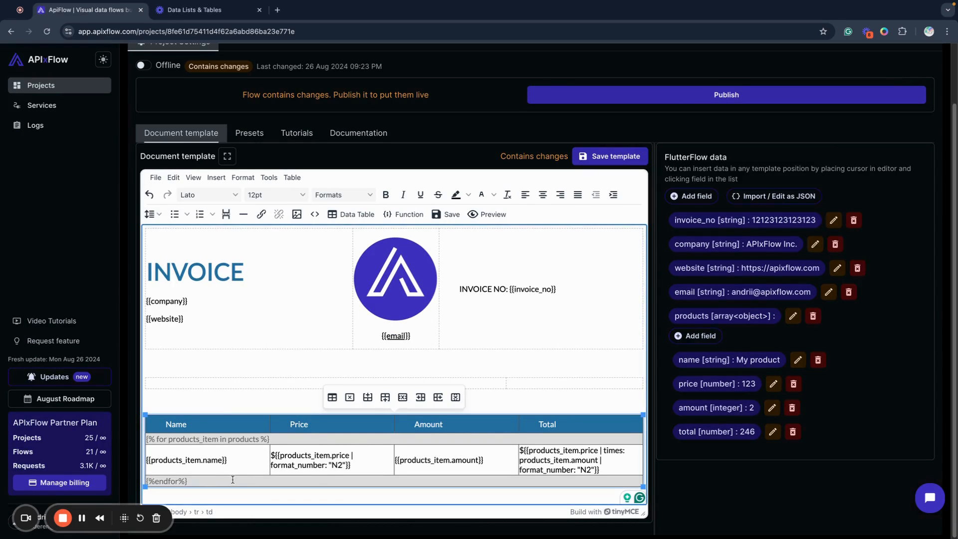
{"action": "right_click", "coordinate": [232, 479]}
{"action": "mouse_move", "coordinate": [274, 414]}
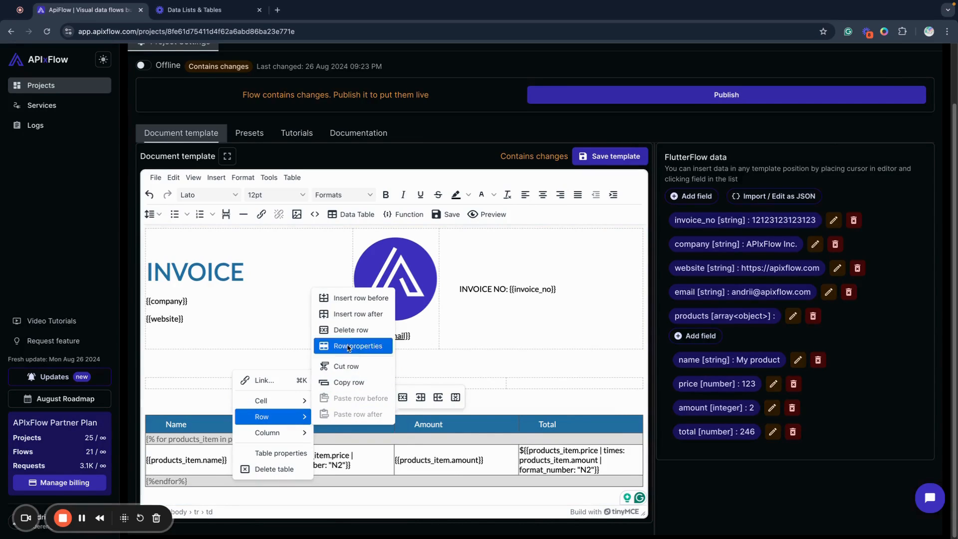
{"action": "left_click", "coordinate": [357, 314]}
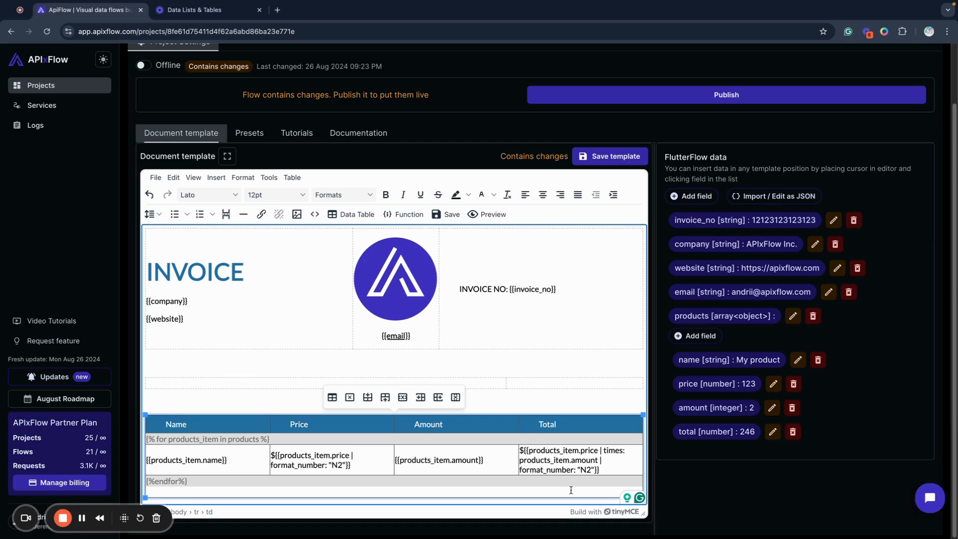
{"action": "left_click", "coordinate": [560, 195]}
{"action": "left_click", "coordinate": [525, 195]}
Enter a $ sign in the new bottom row and insert the products field after it
{"action": "type", "text": "${{"}
{"action": "key", "text": "BackSpace"}
{"action": "key", "text": "BackSpace"}
{"action": "type", "text": "{{"}
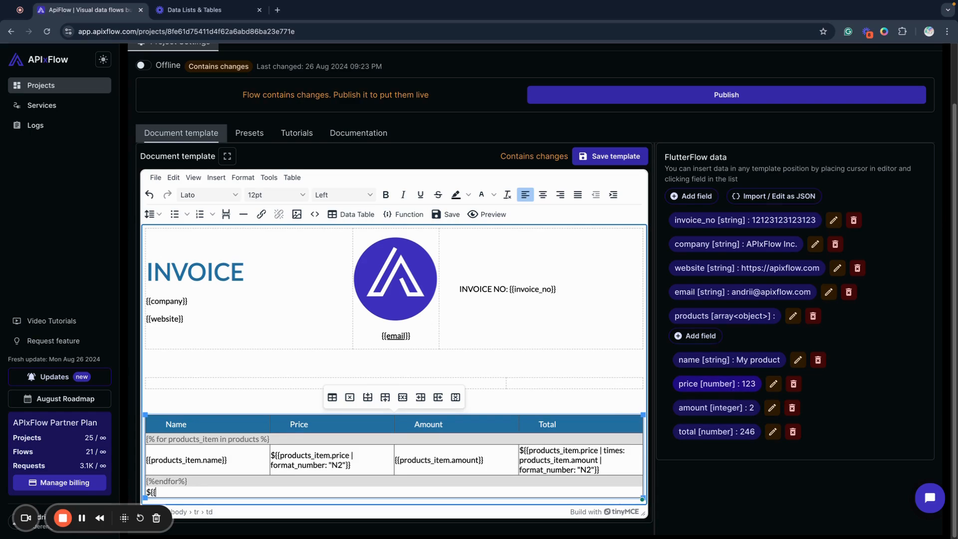
{"action": "key", "text": "BackSpace"}
{"action": "key", "text": "BackSpace"}
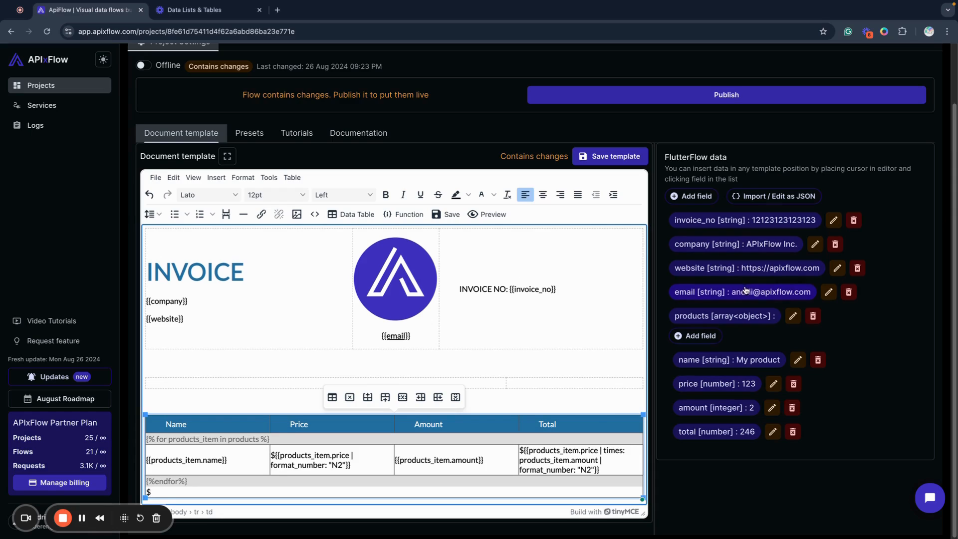
{"action": "left_click", "coordinate": [711, 317]}
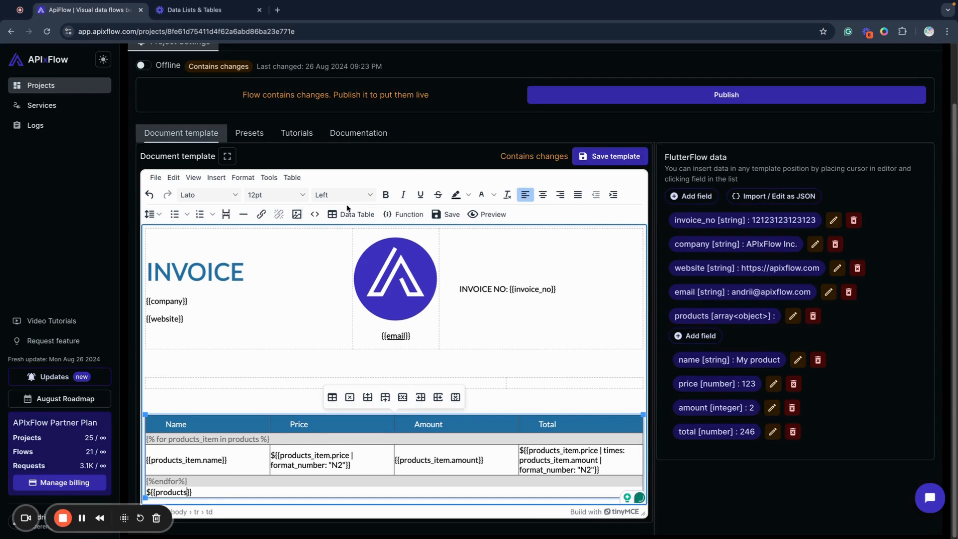
{"action": "left_click", "coordinate": [397, 215]}
{"action": "left_click", "coordinate": [306, 114]}
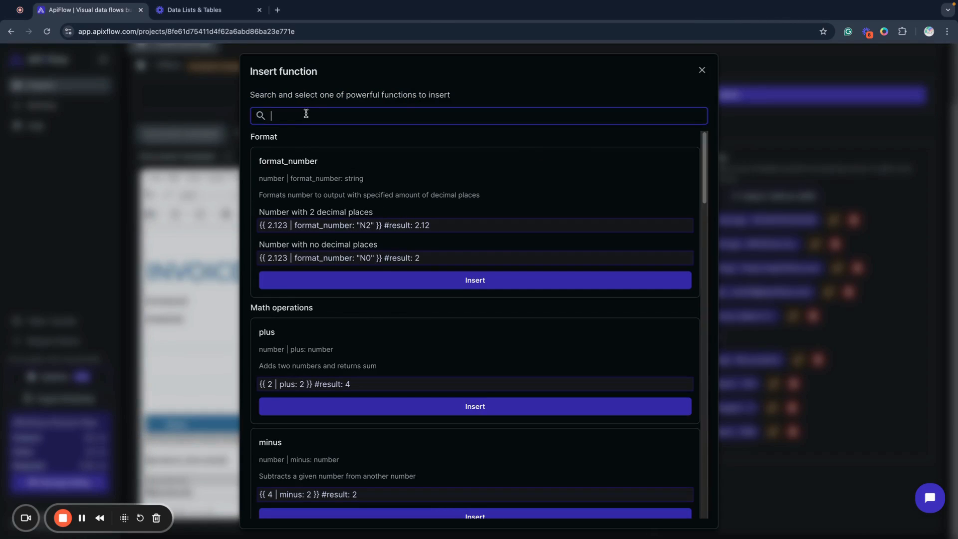
{"action": "type", "text": "sum"}
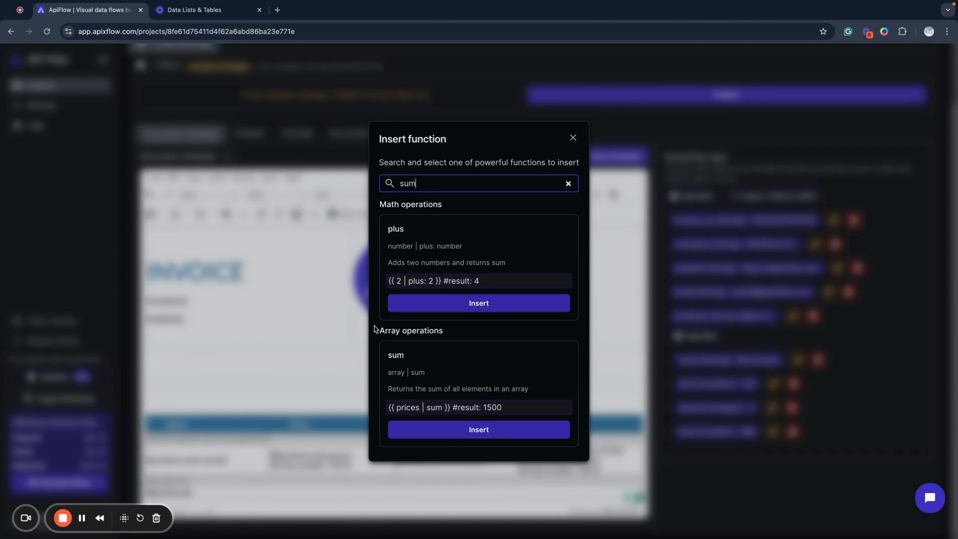
{"action": "left_click", "coordinate": [475, 430]}
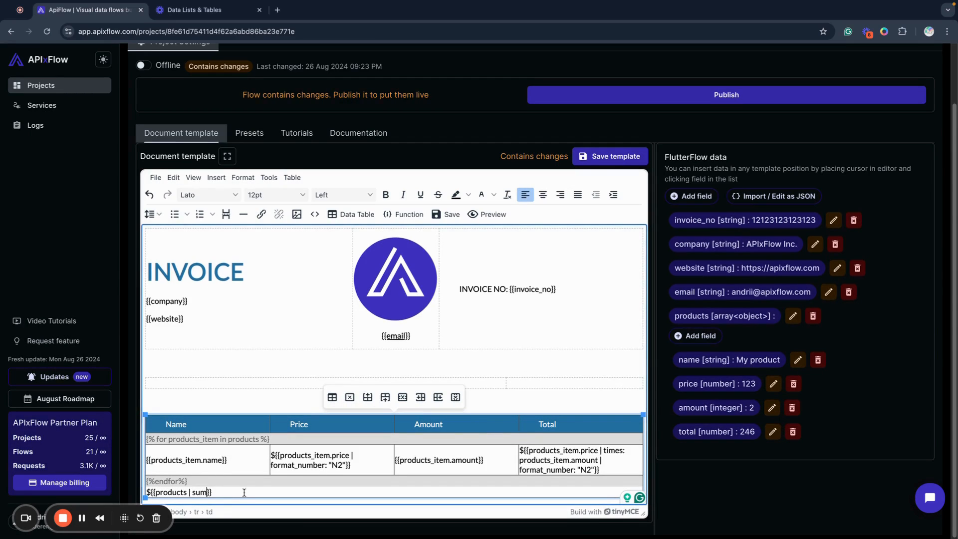
{"action": "key", "text": "BackSpace"}
{"action": "key", "text": "BackSpace"}
{"action": "key", "text": "BackSpace"}
{"action": "key", "text": "BackSpace"}
Insert the map function into the products placeholder of the bottom row and set its property to total
{"action": "left_click", "coordinate": [386, 214]}
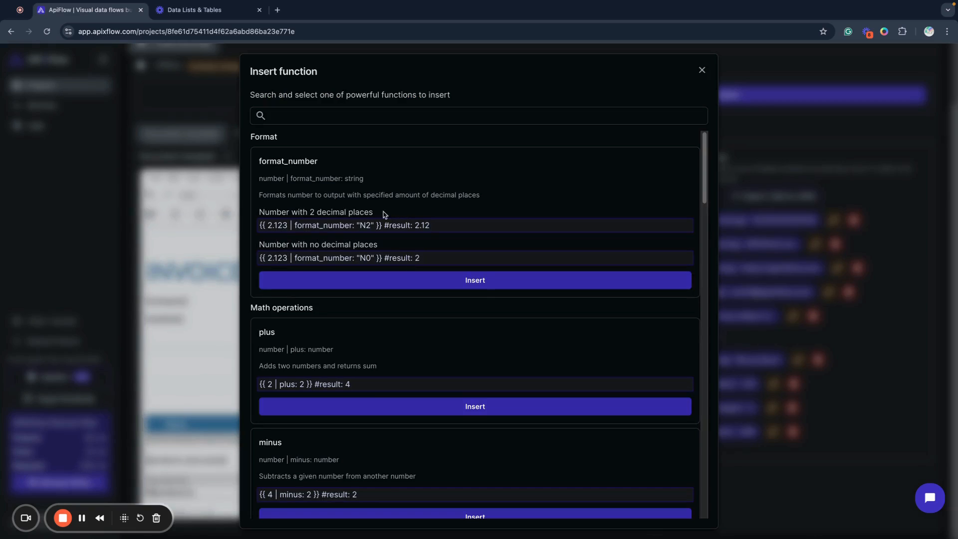
{"action": "left_click", "coordinate": [303, 116]}
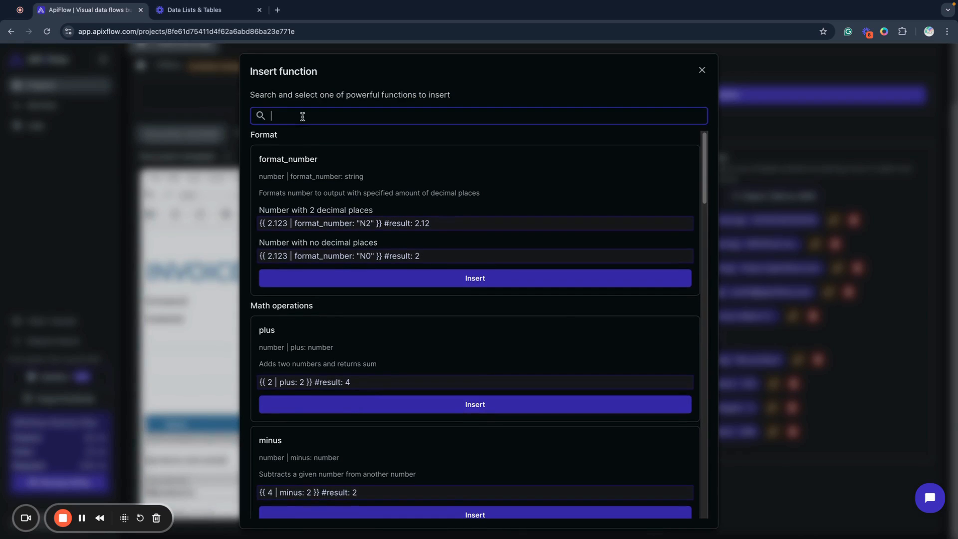
{"action": "type", "text": "map"}
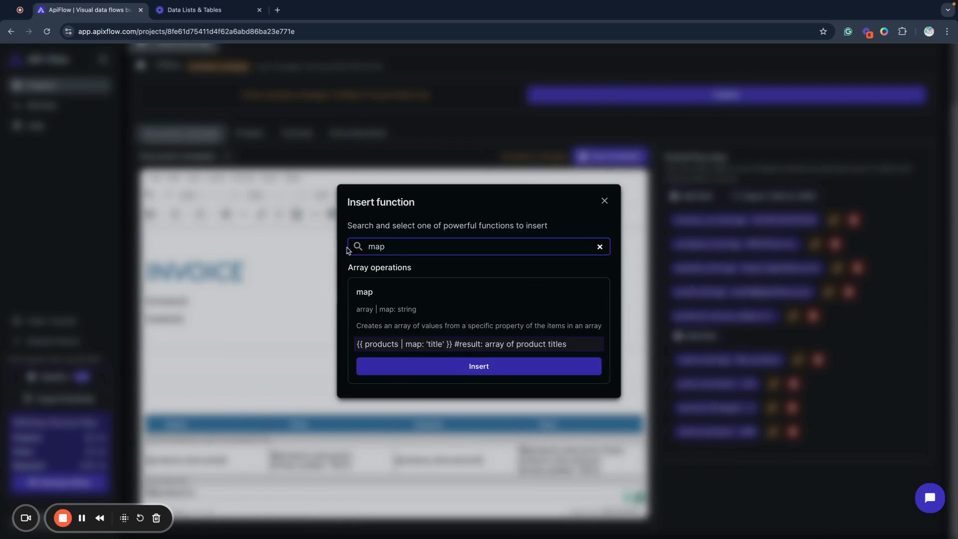
{"action": "left_click", "coordinate": [396, 372]}
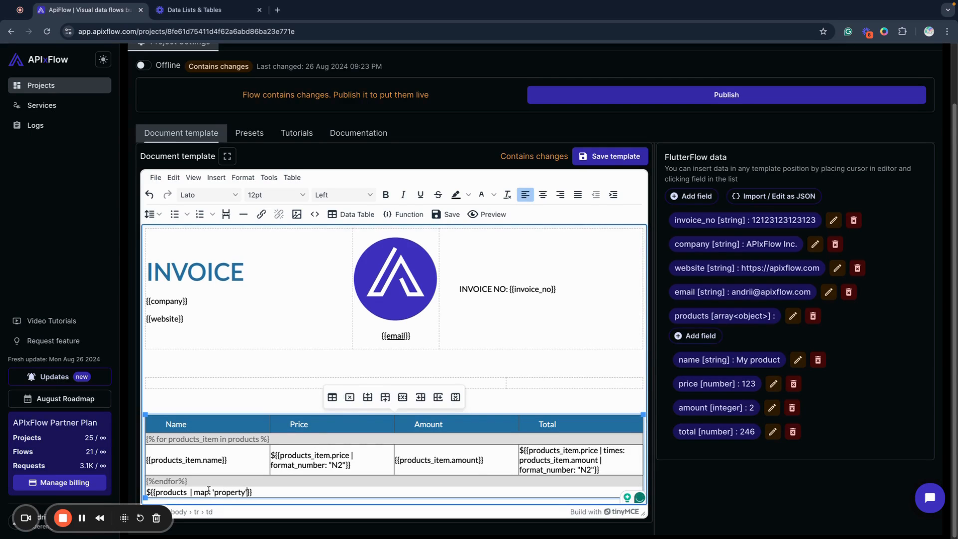
{"action": "double_click", "coordinate": [230, 492]}
{"action": "type", "text": "total"}
{"action": "key", "text": "BackSpace"}
Find the sum function and insert it after map: 'total' in the bottom row's products expression
{"action": "left_click", "coordinate": [399, 216]}
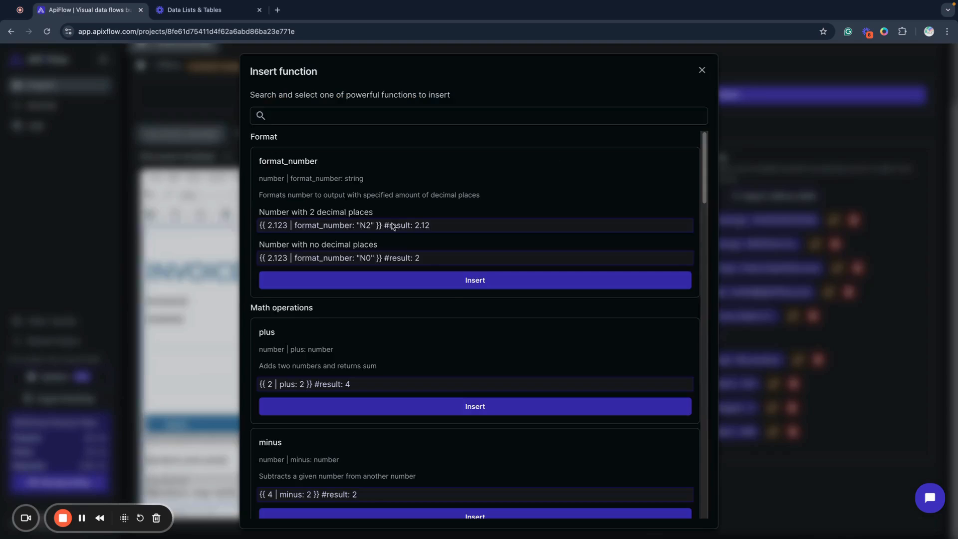
{"action": "left_click", "coordinate": [292, 114]}
{"action": "type", "text": "sum"}
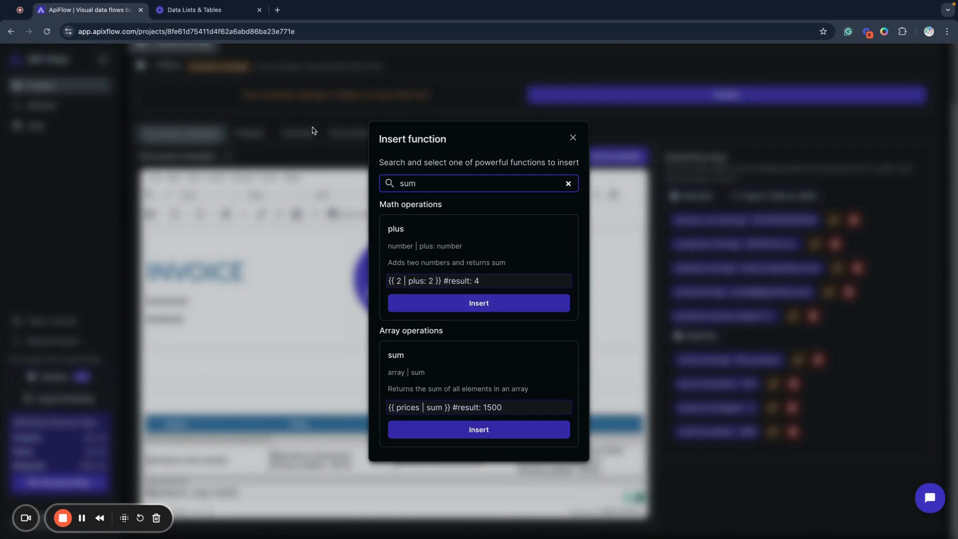
{"action": "left_click", "coordinate": [454, 430]}
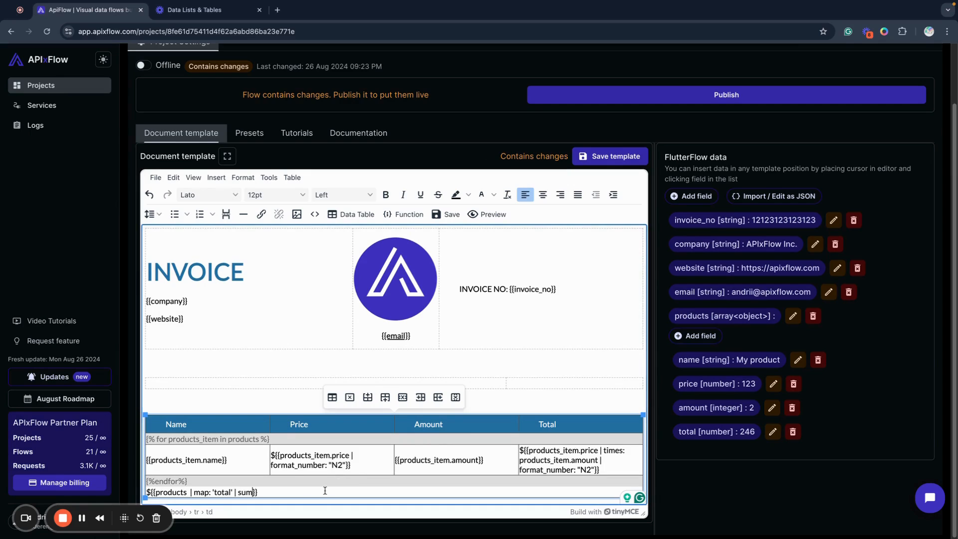
Check the summed total in the PDF preview, and add format_number "N2" to the bottom row's products expression
{"action": "left_click", "coordinate": [488, 216]}
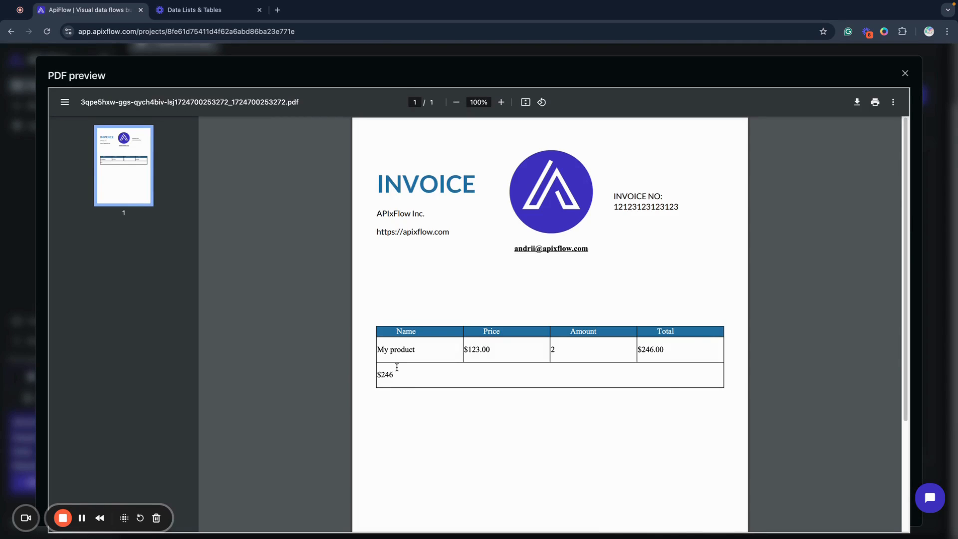
{"action": "left_click", "coordinate": [904, 75]}
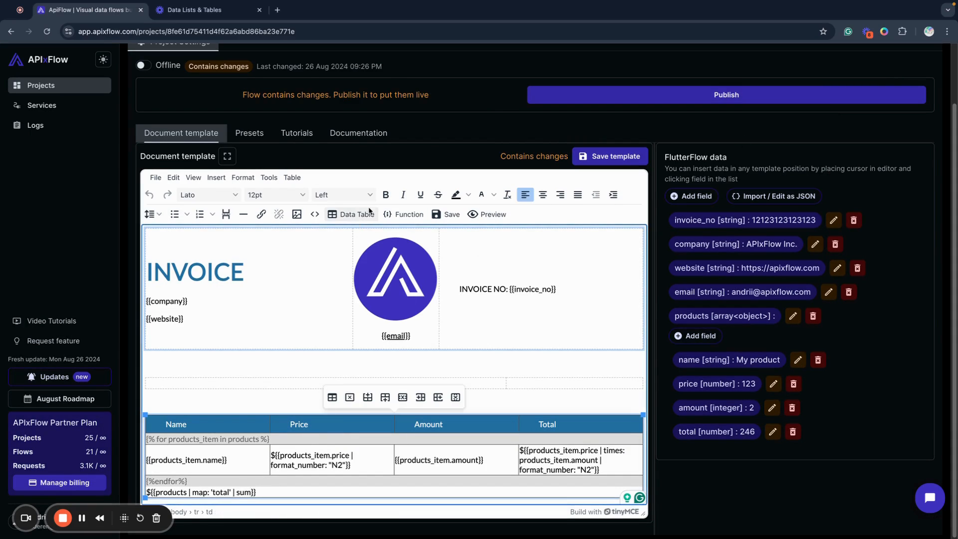
{"action": "left_click", "coordinate": [403, 214]}
{"action": "left_click", "coordinate": [347, 286]}
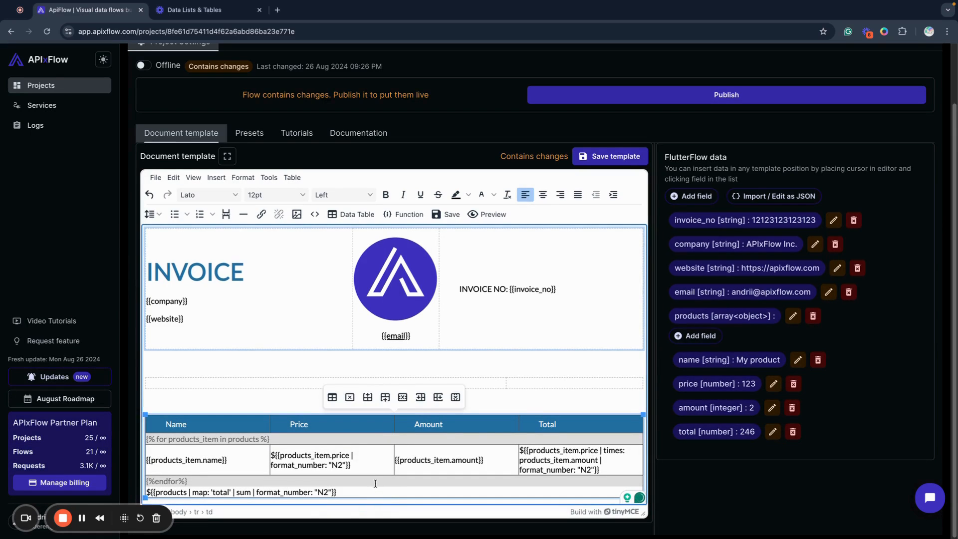
Examine the available template functions, from format and math operations to string and array operations, and close the list
{"action": "left_click", "coordinate": [404, 214]}
{"action": "scroll", "coordinate": [475, 343], "scroll_direction": "down", "scroll_amount": 10}
{"action": "scroll", "coordinate": [476, 342], "scroll_direction": "down", "scroll_amount": 5}
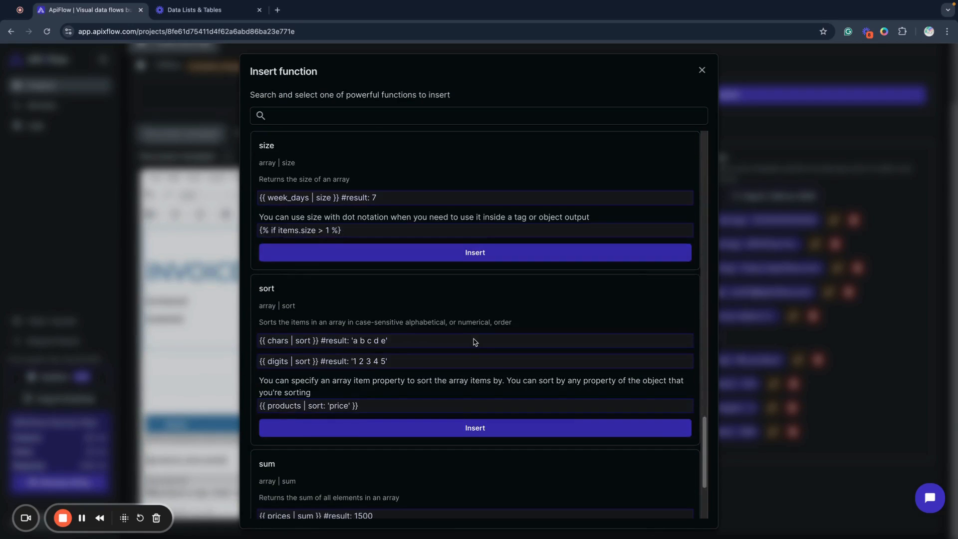
{"action": "scroll", "coordinate": [474, 342], "scroll_direction": "down", "scroll_amount": 3}
{"action": "scroll", "coordinate": [474, 342], "scroll_direction": "up", "scroll_amount": 20}
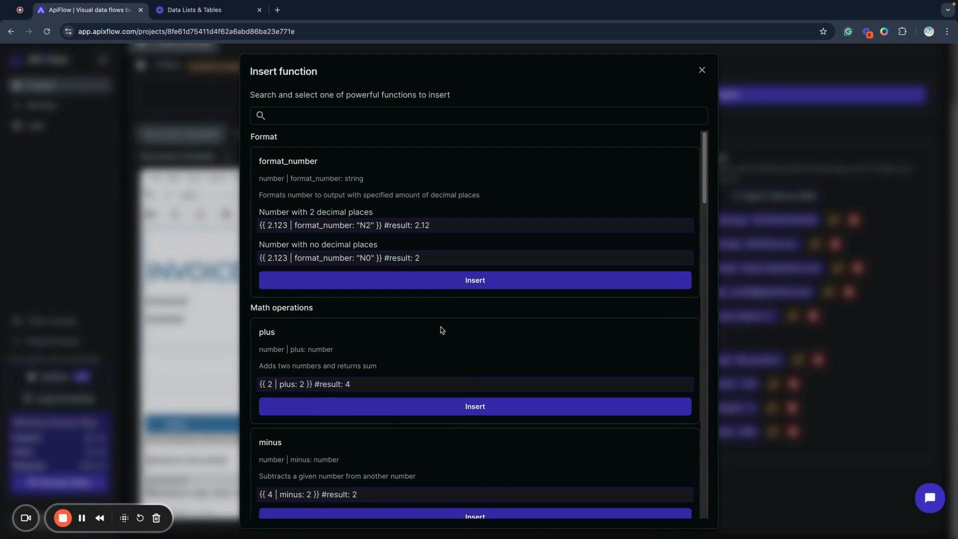
{"action": "scroll", "coordinate": [475, 331], "scroll_direction": "down", "scroll_amount": 12}
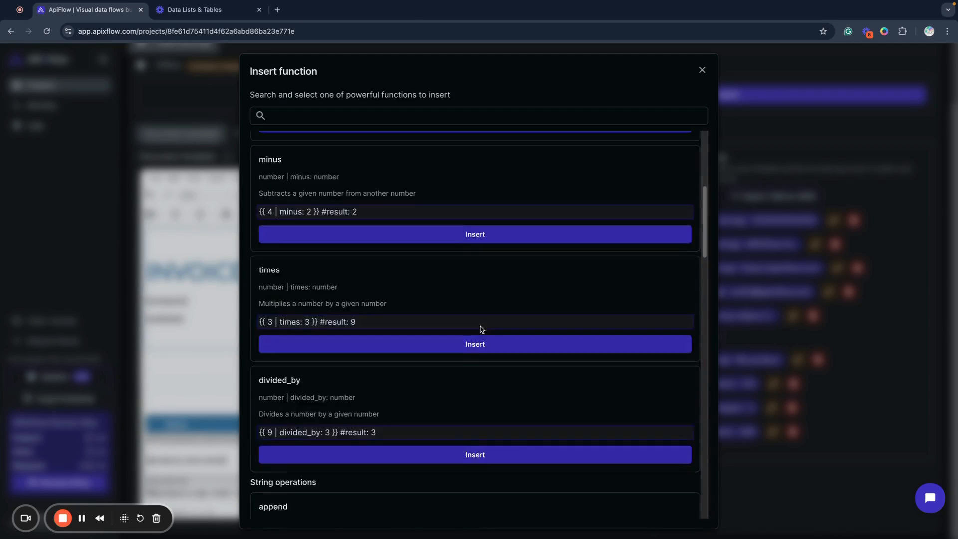
{"action": "scroll", "coordinate": [476, 332], "scroll_direction": "down", "scroll_amount": 3}
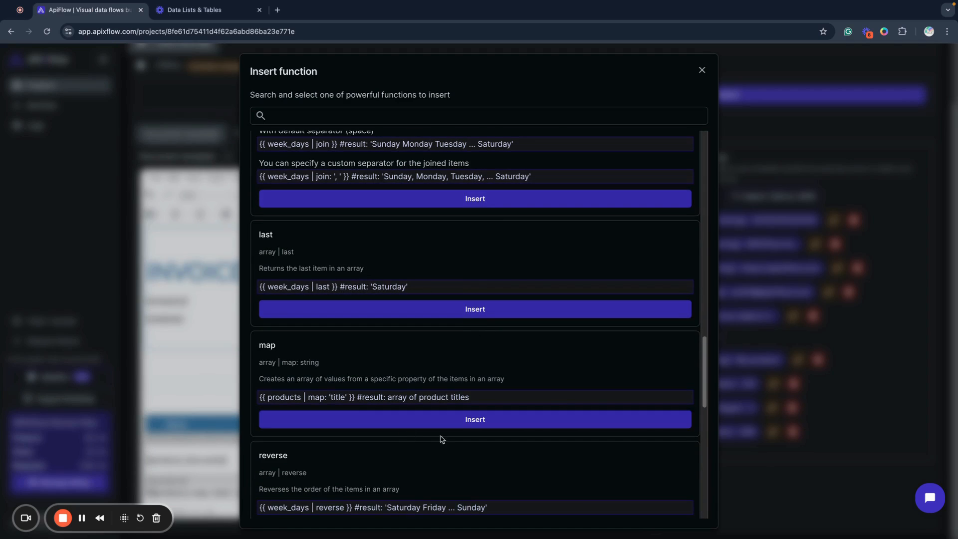
{"action": "scroll", "coordinate": [430, 414], "scroll_direction": "down", "scroll_amount": 7}
{"action": "scroll", "coordinate": [413, 387], "scroll_direction": "down", "scroll_amount": 5}
{"action": "scroll", "coordinate": [399, 379], "scroll_direction": "up", "scroll_amount": 20}
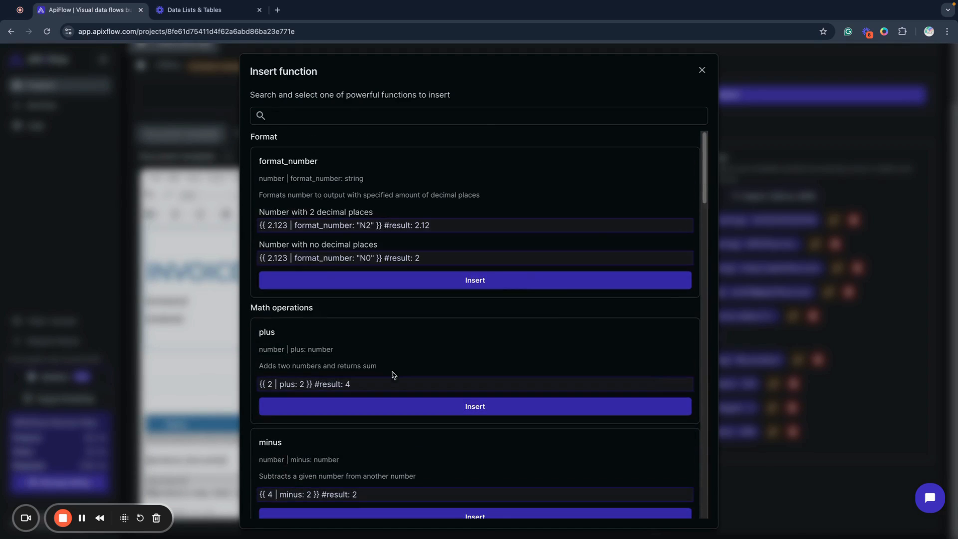
{"action": "left_click", "coordinate": [702, 71]}
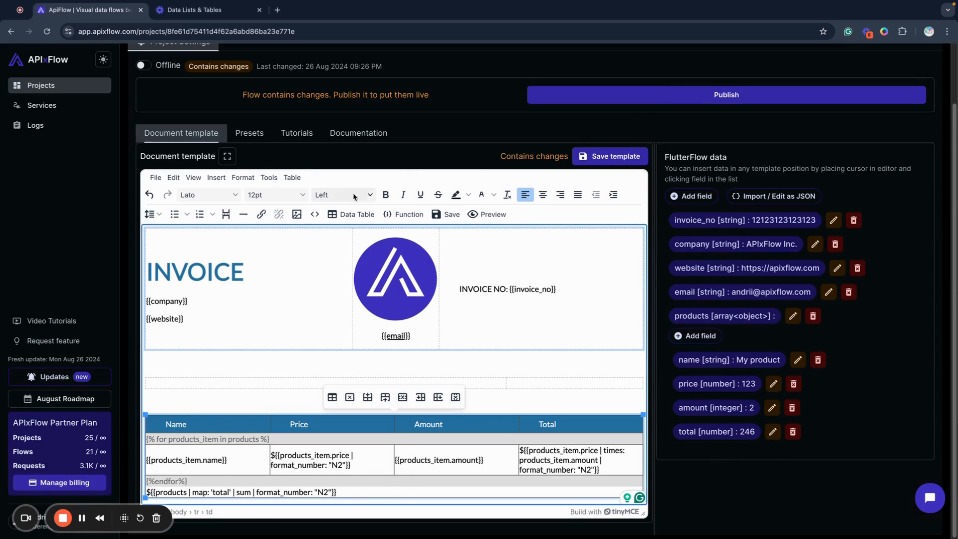
{"action": "left_click", "coordinate": [412, 457]}
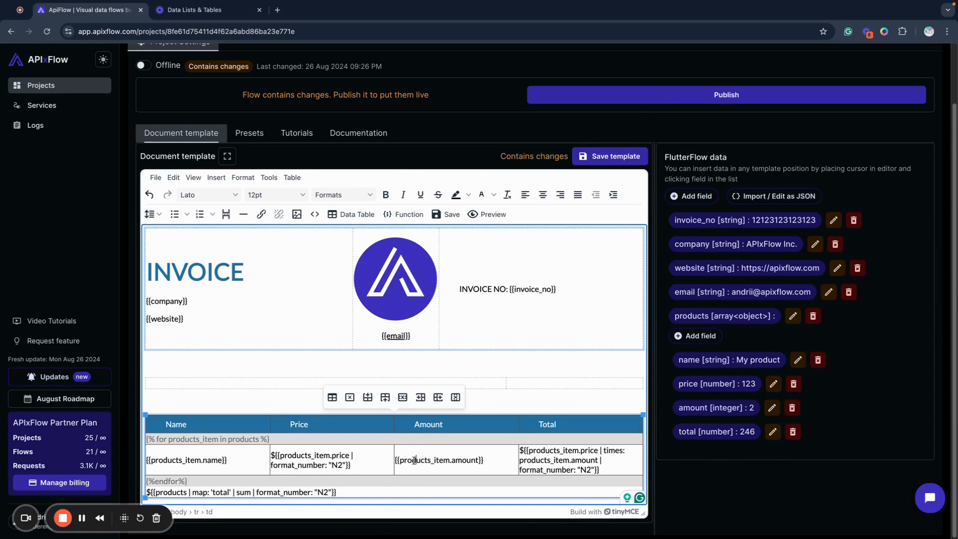
{"action": "left_click", "coordinate": [366, 457]}
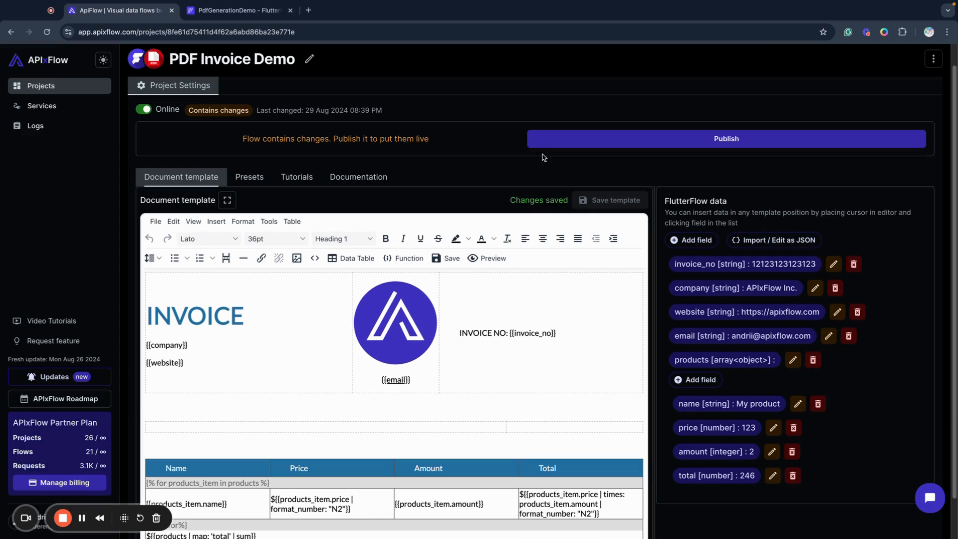
Publish the PDF Invoice Demo flow and look over its FlutterFlow custom action setup instructions
{"action": "left_click", "coordinate": [567, 143]}
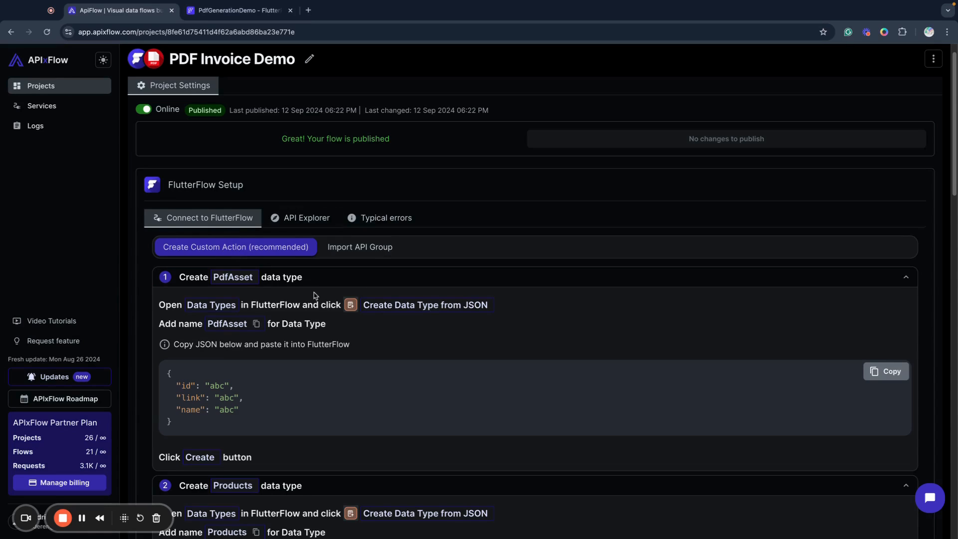
{"action": "scroll", "coordinate": [340, 415], "scroll_direction": "down", "scroll_amount": 1}
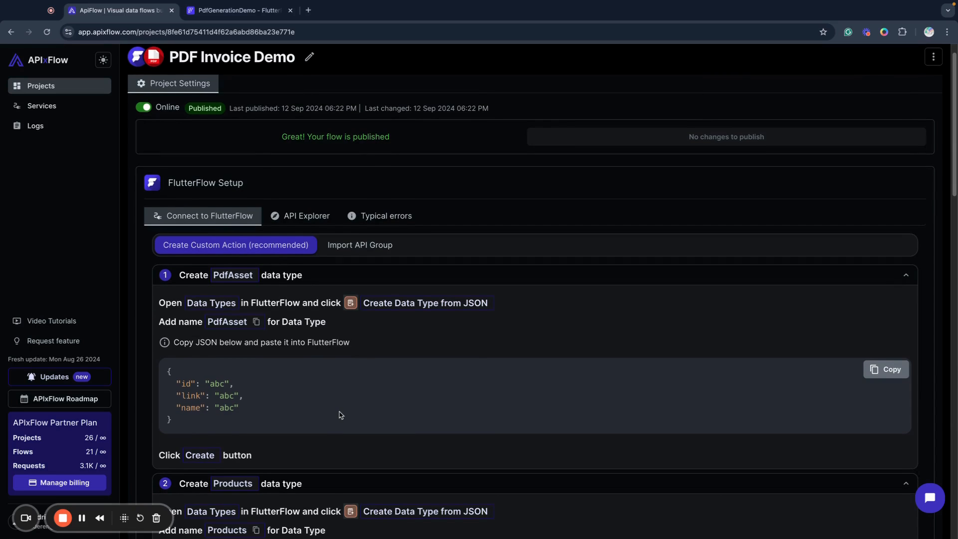
{"action": "scroll", "coordinate": [341, 414], "scroll_direction": "down", "scroll_amount": 5}
{"action": "scroll", "coordinate": [317, 406], "scroll_direction": "up", "scroll_amount": 6}
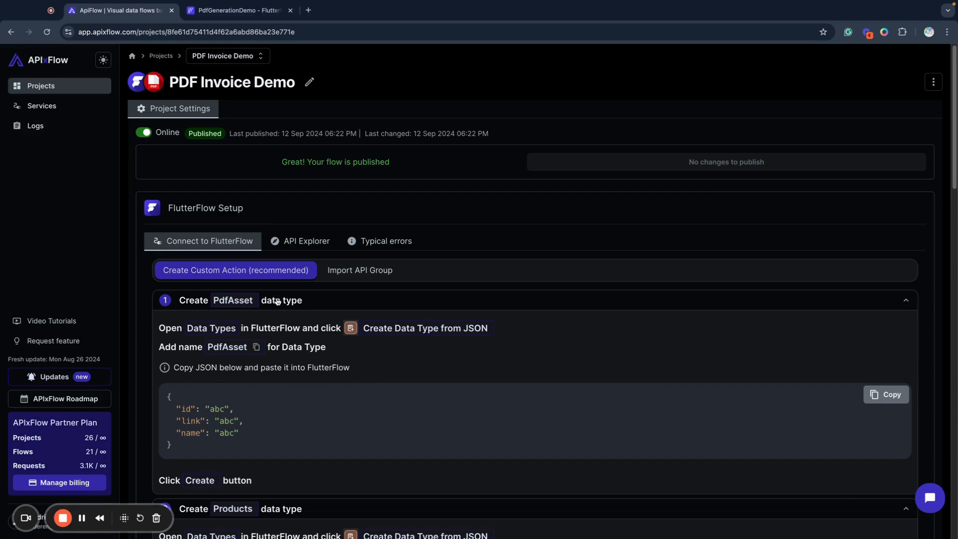
Copy the PdfAsset name from the setup instructions, switch to FlutterFlow and start a data type from JSON with that name
{"action": "left_click", "coordinate": [257, 347]}
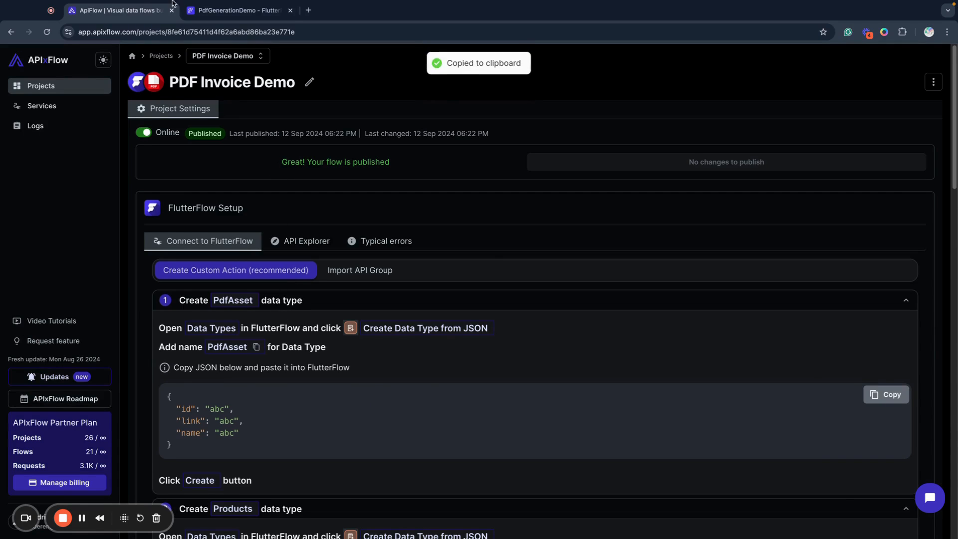
{"action": "left_click", "coordinate": [235, 10]}
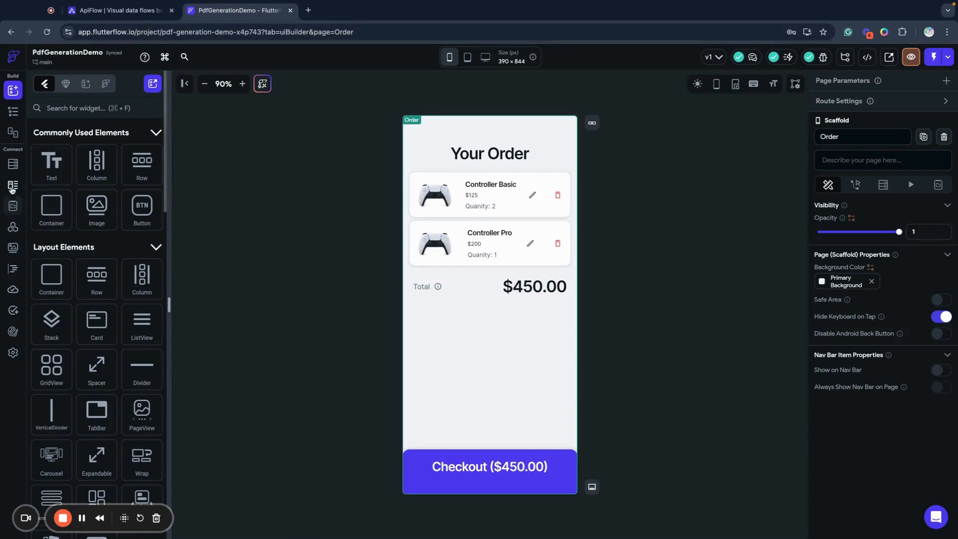
{"action": "left_click", "coordinate": [11, 269]}
{"action": "left_click", "coordinate": [154, 87]}
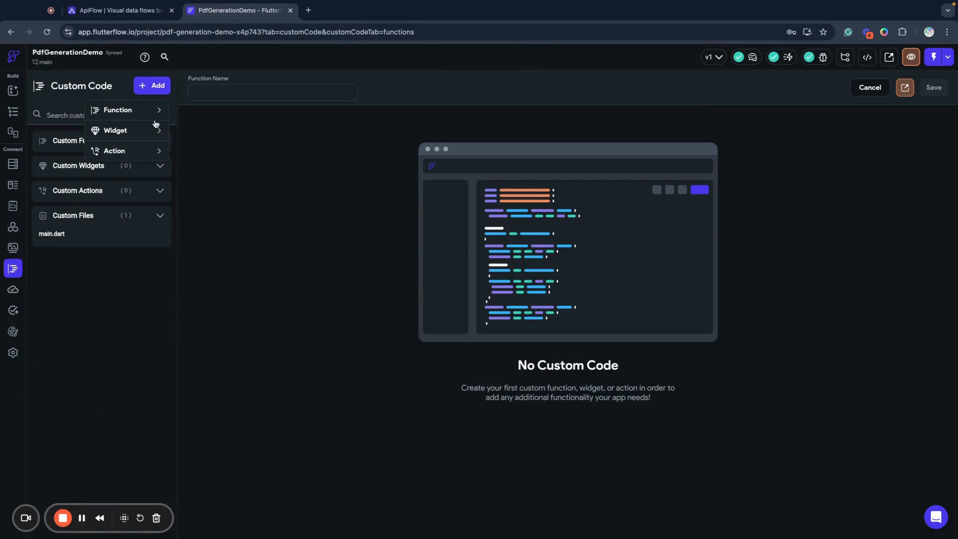
{"action": "left_click", "coordinate": [13, 185]}
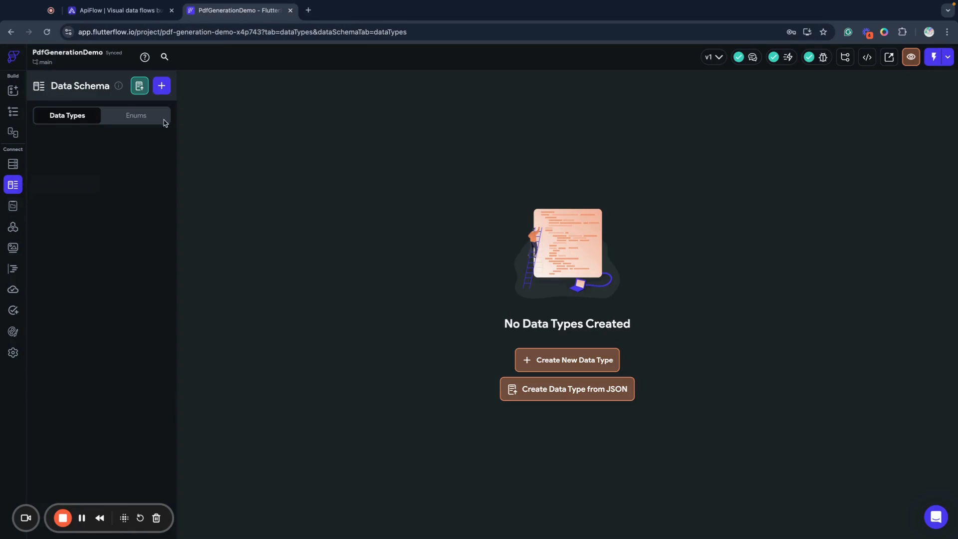
{"action": "left_click", "coordinate": [576, 389]}
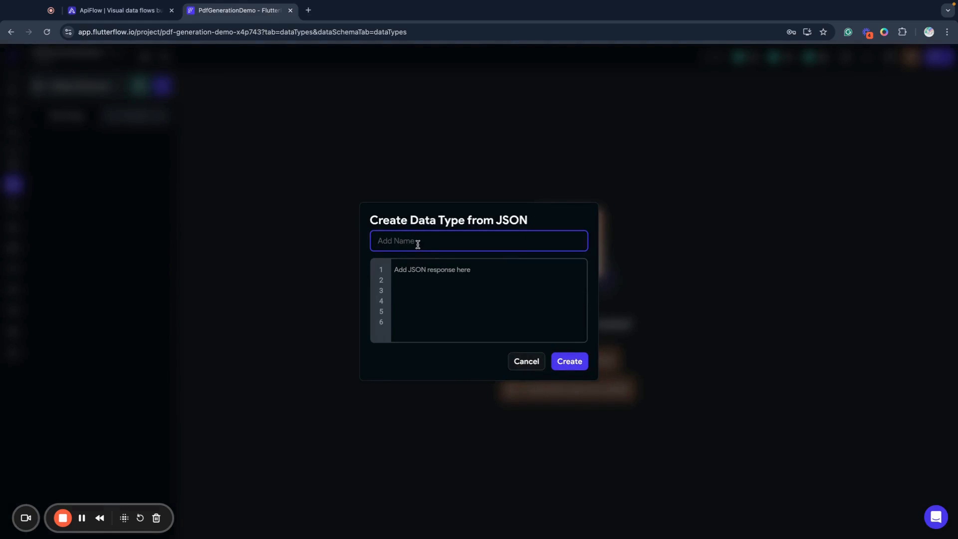
{"action": "type", "text": "PdfAsset"}
Copy the PdfAsset JSON with id, link and name from APIxFlow and create the FlutterFlow data type from it
{"action": "left_click", "coordinate": [113, 11]}
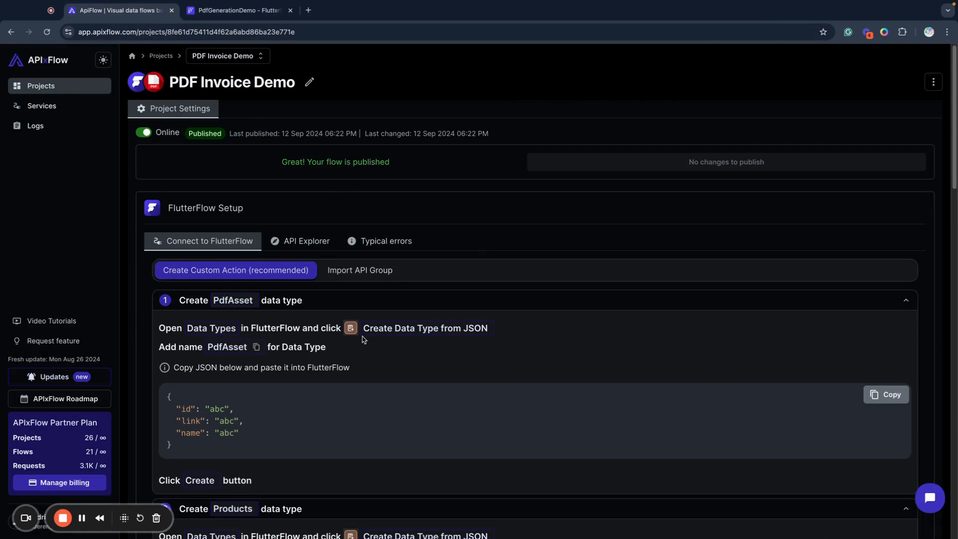
{"action": "left_click", "coordinate": [877, 394]}
{"action": "left_click", "coordinate": [247, 12]}
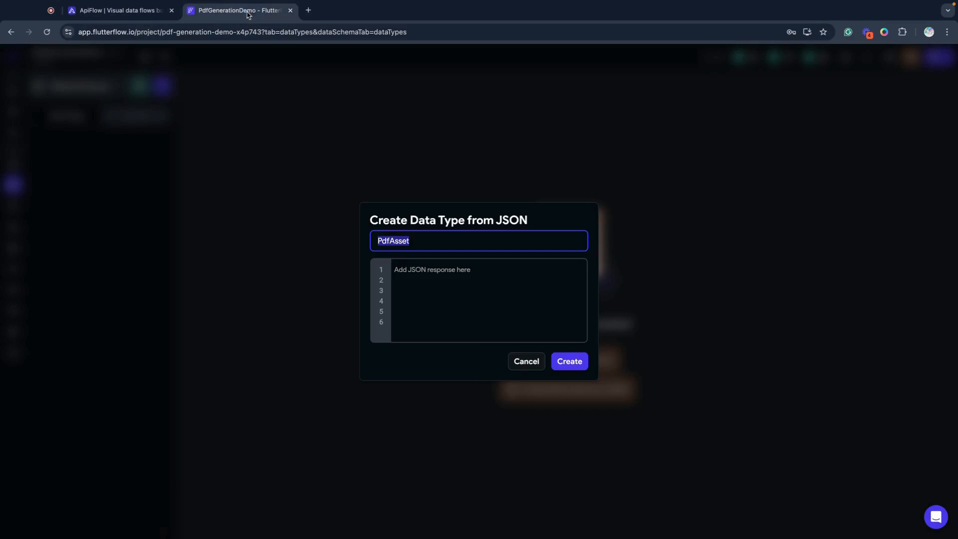
{"action": "left_click", "coordinate": [496, 268]}
{"action": "key", "text": "ctrl+v"}
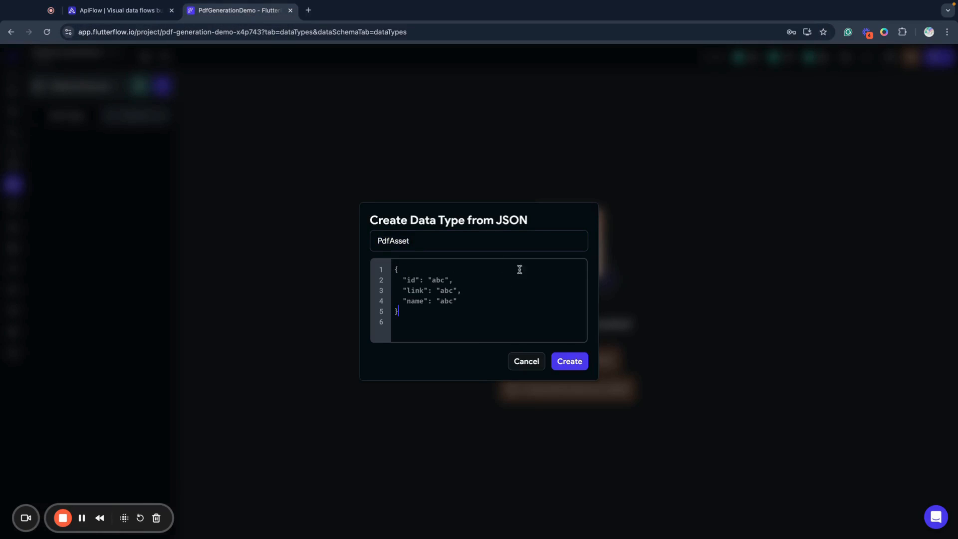
{"action": "left_click", "coordinate": [579, 364]}
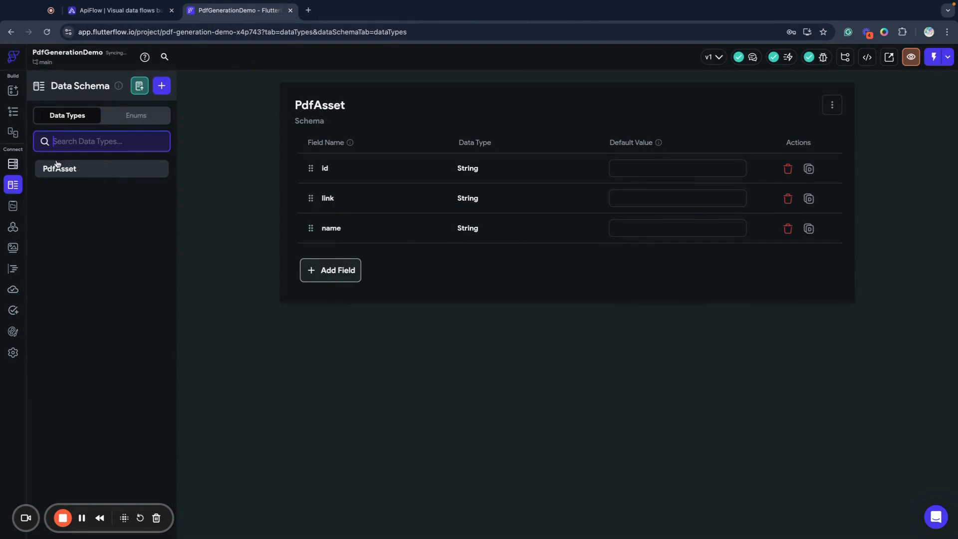
Copy the Products name from the APIxFlow instructions and start another FlutterFlow data type from JSON named Products
{"action": "left_click", "coordinate": [127, 10]}
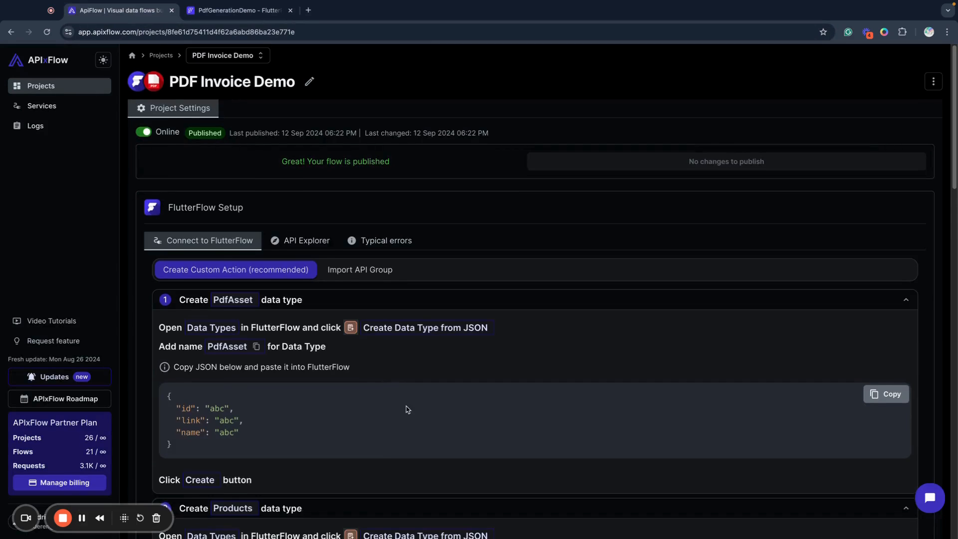
{"action": "scroll", "coordinate": [407, 409], "scroll_direction": "down", "scroll_amount": 5}
{"action": "scroll", "coordinate": [408, 409], "scroll_direction": "down", "scroll_amount": 1}
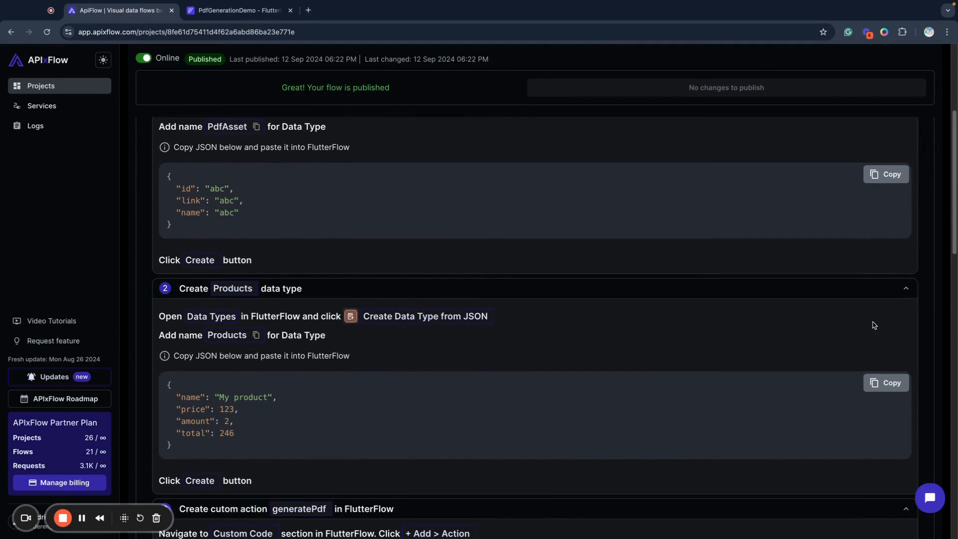
{"action": "left_click", "coordinate": [257, 336]}
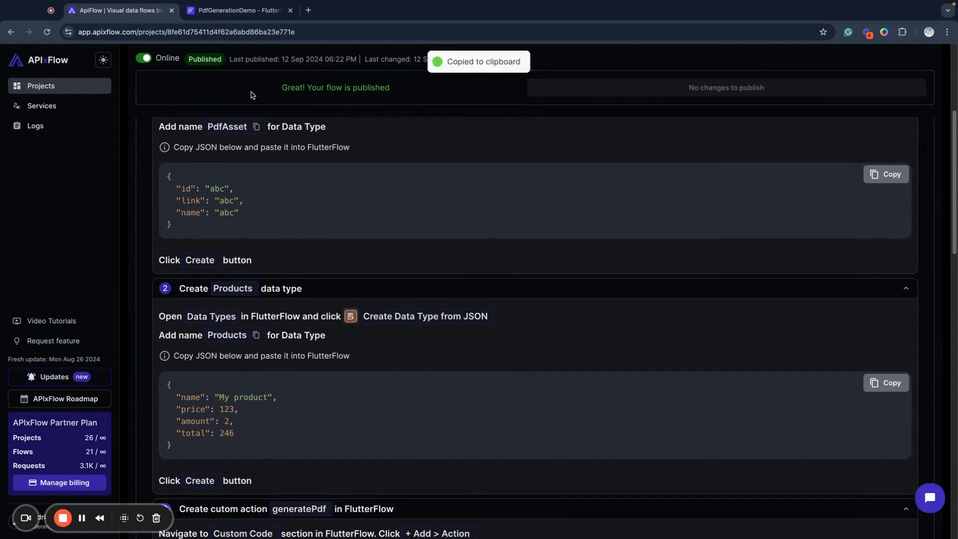
{"action": "left_click", "coordinate": [240, 10]}
{"action": "left_click", "coordinate": [141, 86]}
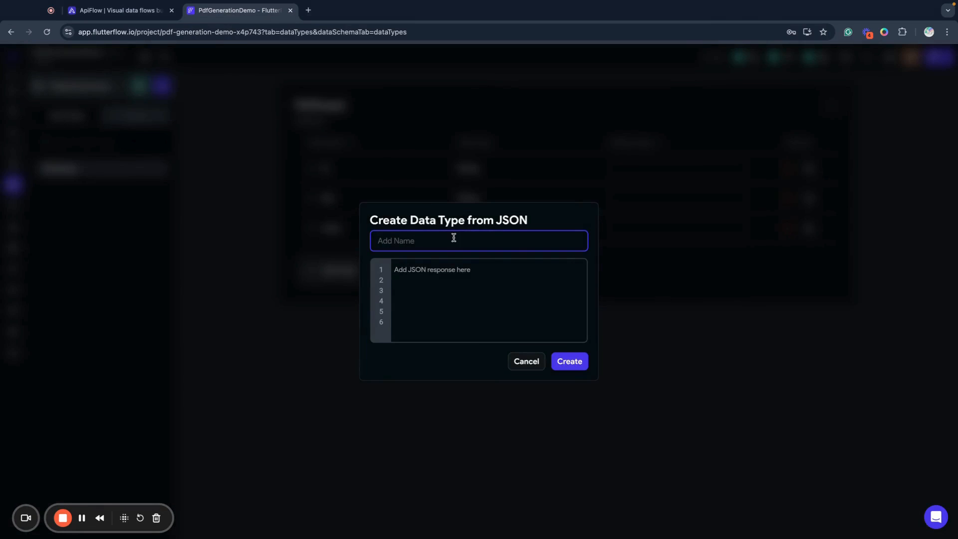
{"action": "key", "text": "ctrl+v"}
Copy the Products JSON with name, price, amount and total from APIxFlow and create the FlutterFlow data type from it
{"action": "left_click", "coordinate": [142, 13]}
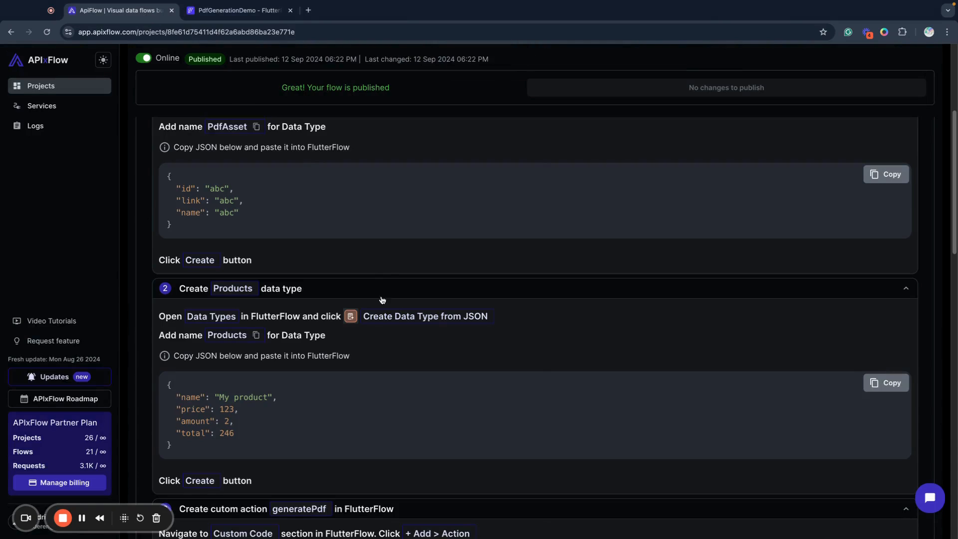
{"action": "left_click", "coordinate": [873, 383]}
{"action": "left_click", "coordinate": [240, 10]}
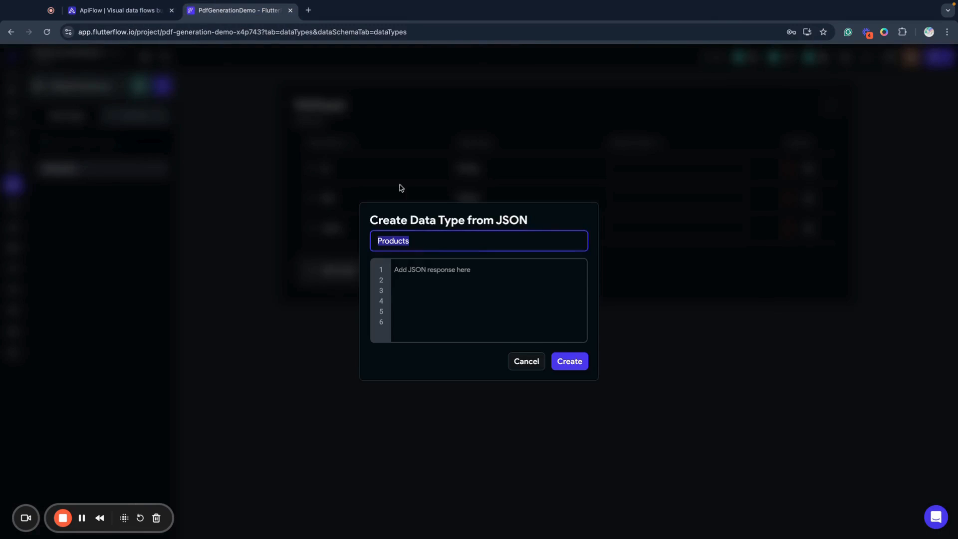
{"action": "left_click", "coordinate": [441, 285]}
{"action": "key", "text": "ctrl+v"}
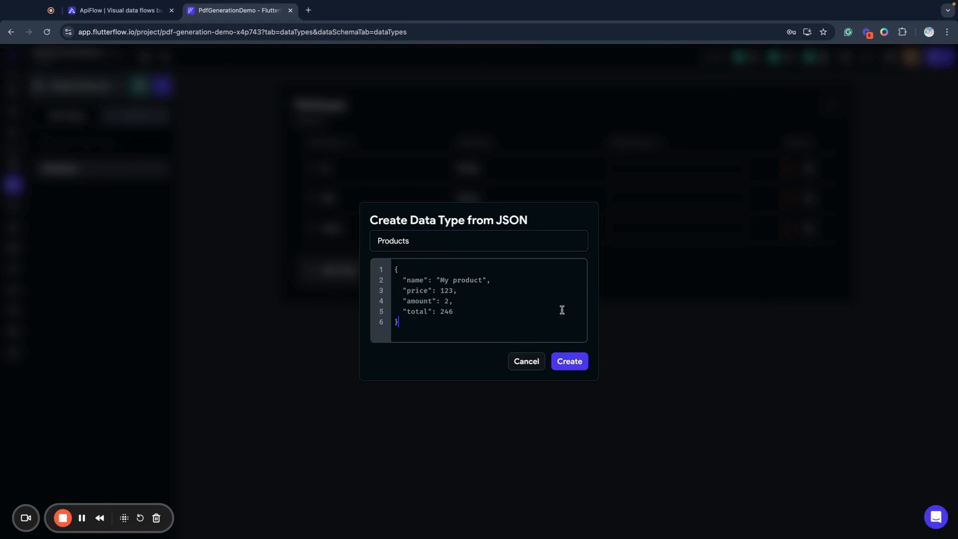
{"action": "left_click", "coordinate": [570, 360]}
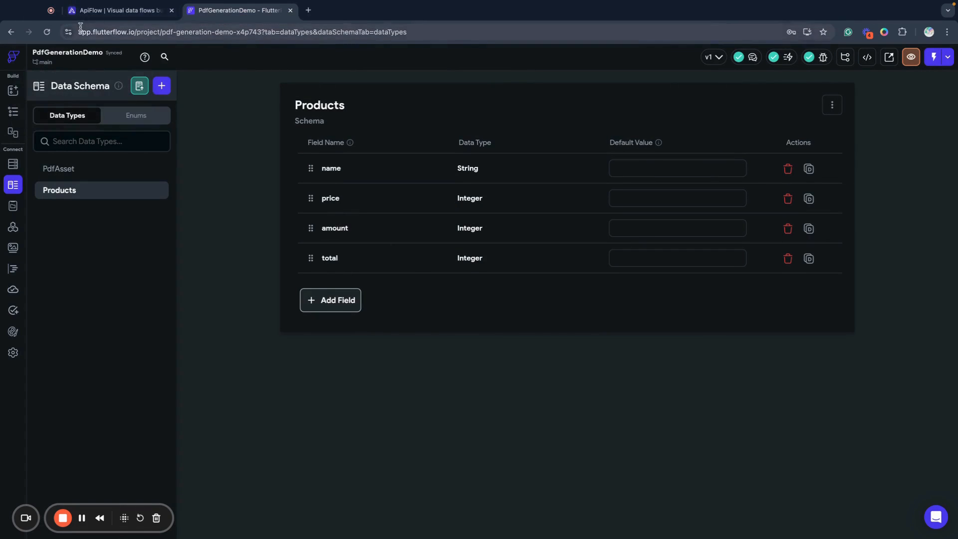
Copy the generatePdf action name from the APIxFlow instructions, switch to FlutterFlow and create a custom code action with that name
{"action": "left_click", "coordinate": [85, 12]}
{"action": "scroll", "coordinate": [305, 323], "scroll_direction": "down", "scroll_amount": 5}
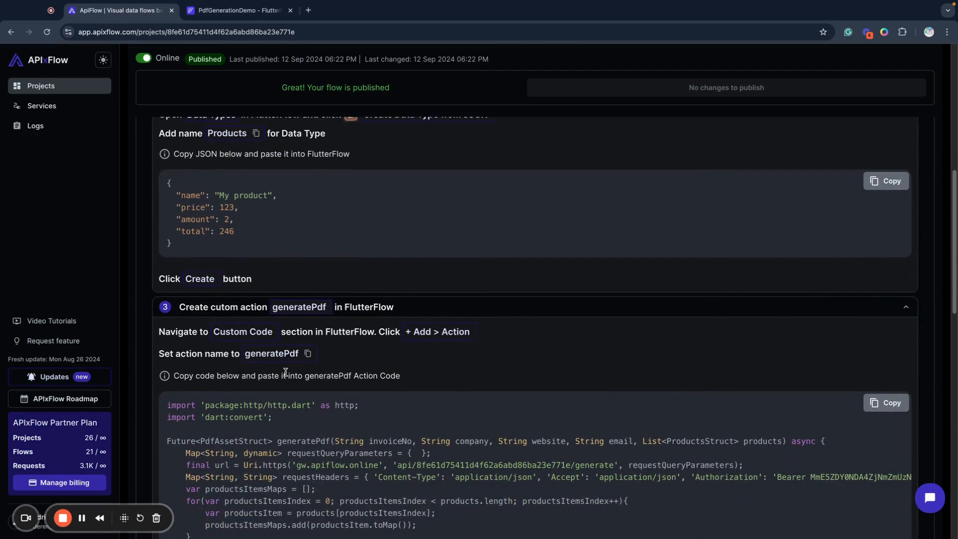
{"action": "scroll", "coordinate": [287, 367], "scroll_direction": "down", "scroll_amount": 3}
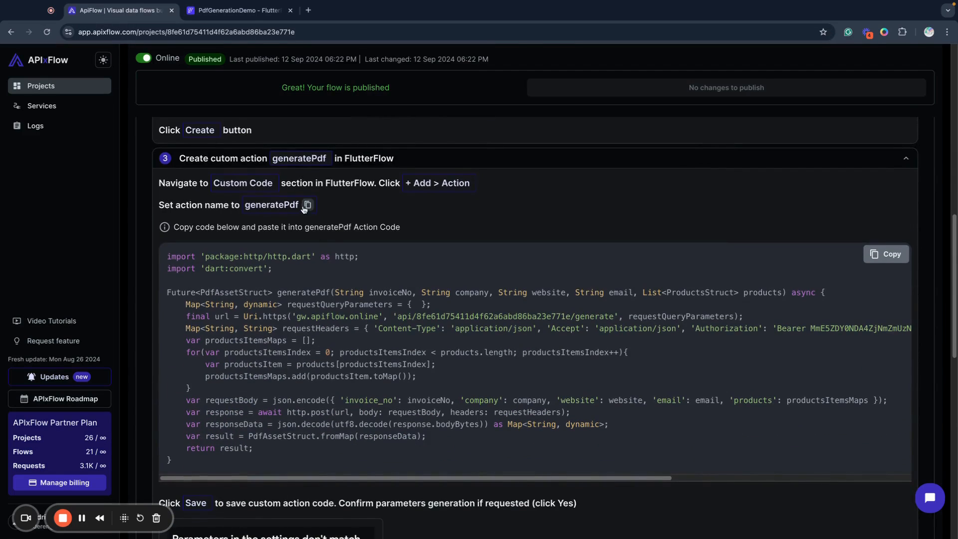
{"action": "left_click", "coordinate": [312, 206]}
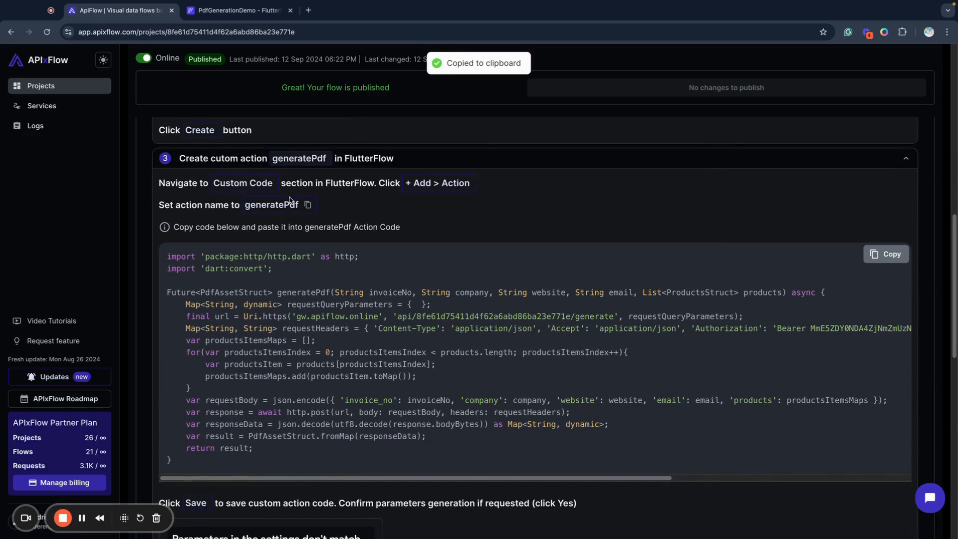
{"action": "left_click", "coordinate": [235, 11]}
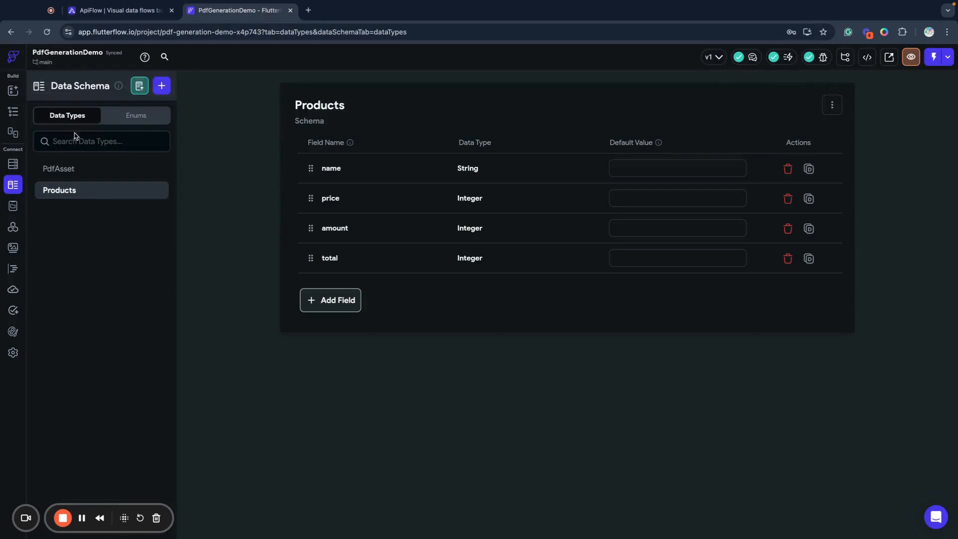
{"action": "left_click", "coordinate": [13, 272]}
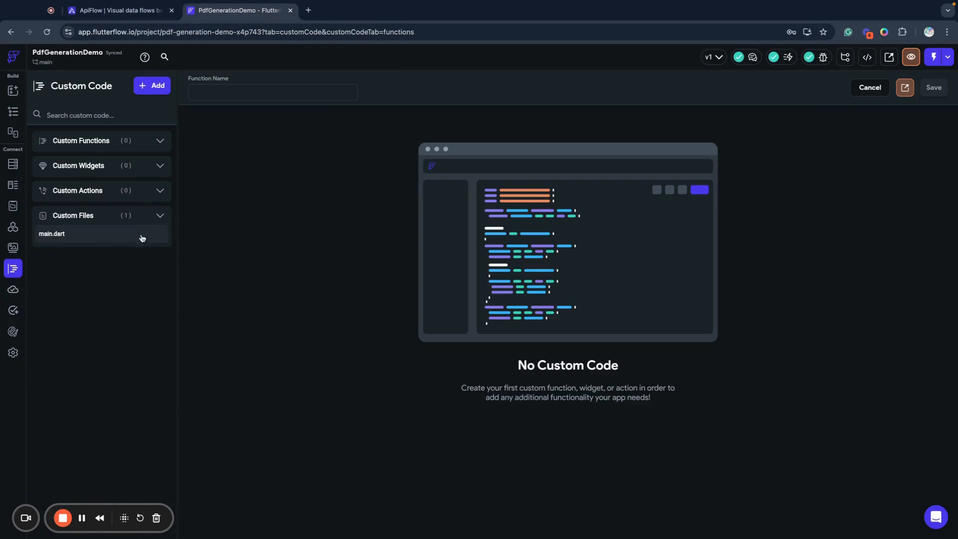
{"action": "left_click", "coordinate": [152, 87]}
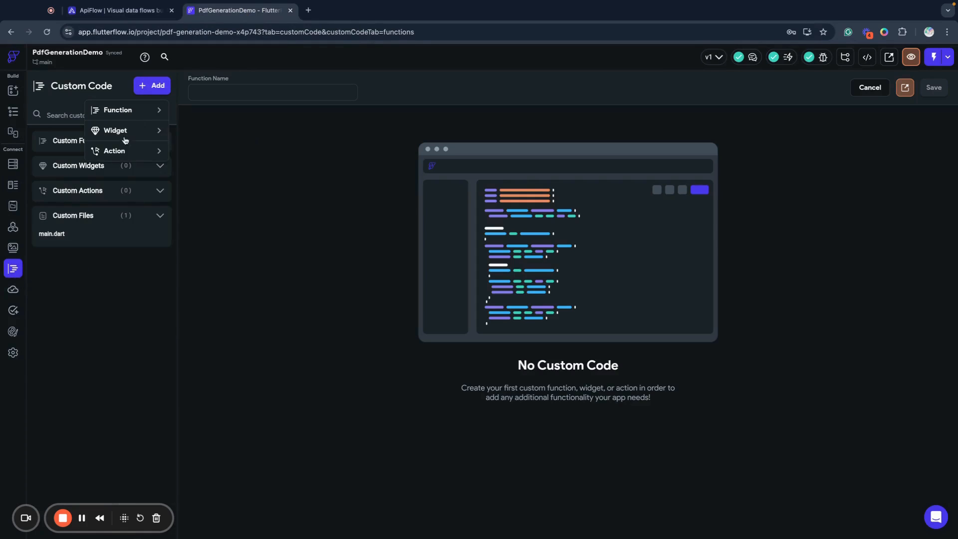
{"action": "left_click", "coordinate": [126, 158]}
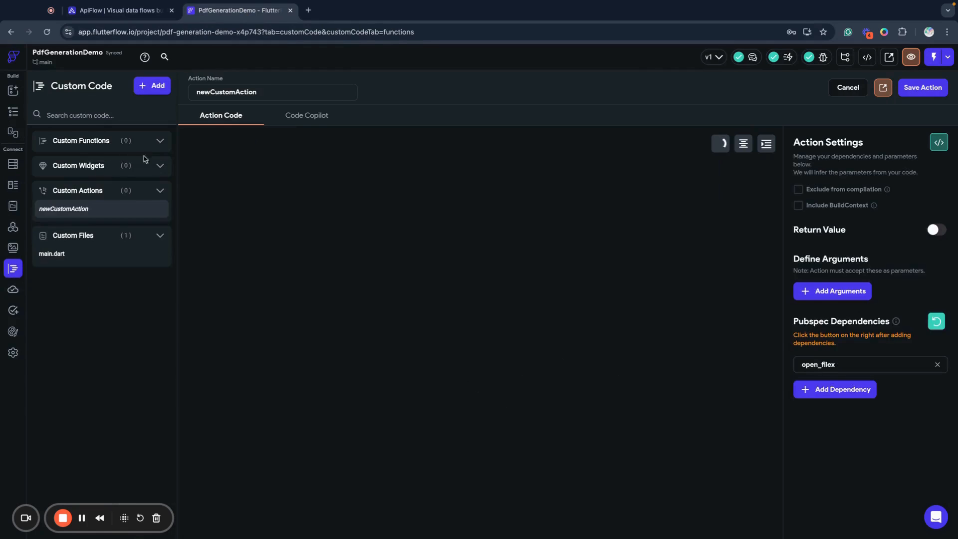
{"action": "double_click", "coordinate": [263, 92]}
{"action": "key", "text": "ctrl+v"}
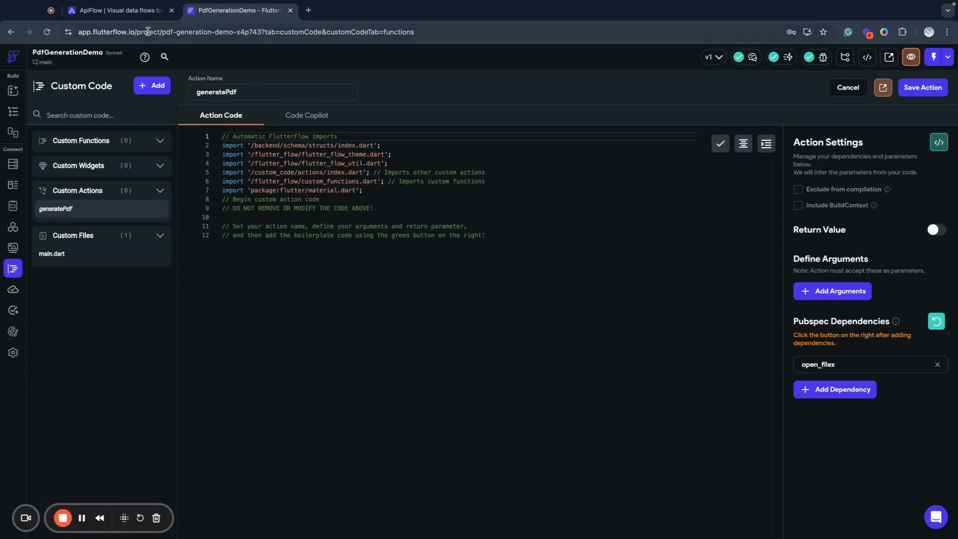
Copy the generatePdf code, including its authorization bearer token, from APIxFlow and replace the placeholder comments in the FlutterFlow action code with it
{"action": "left_click", "coordinate": [135, 11]}
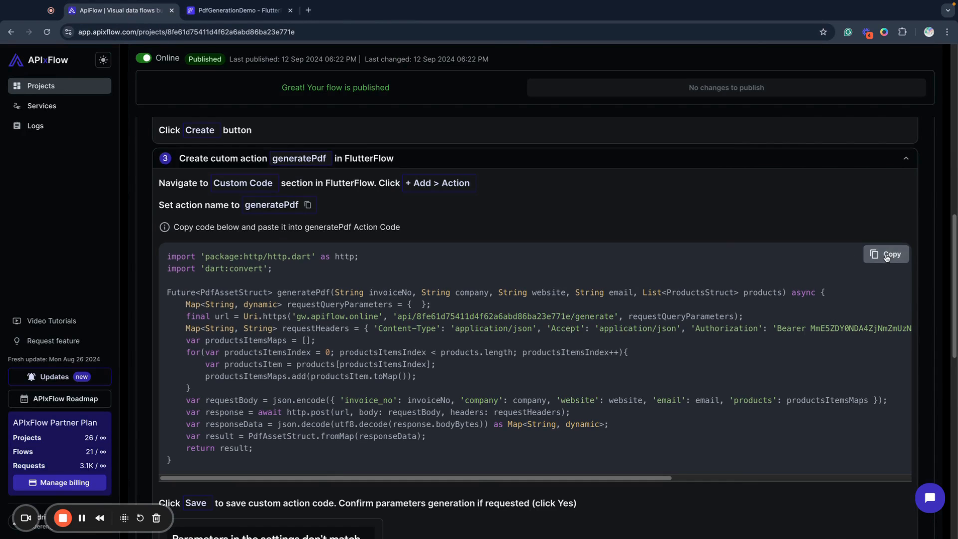
{"action": "left_click", "coordinate": [886, 254]}
{"action": "left_click", "coordinate": [204, 14]}
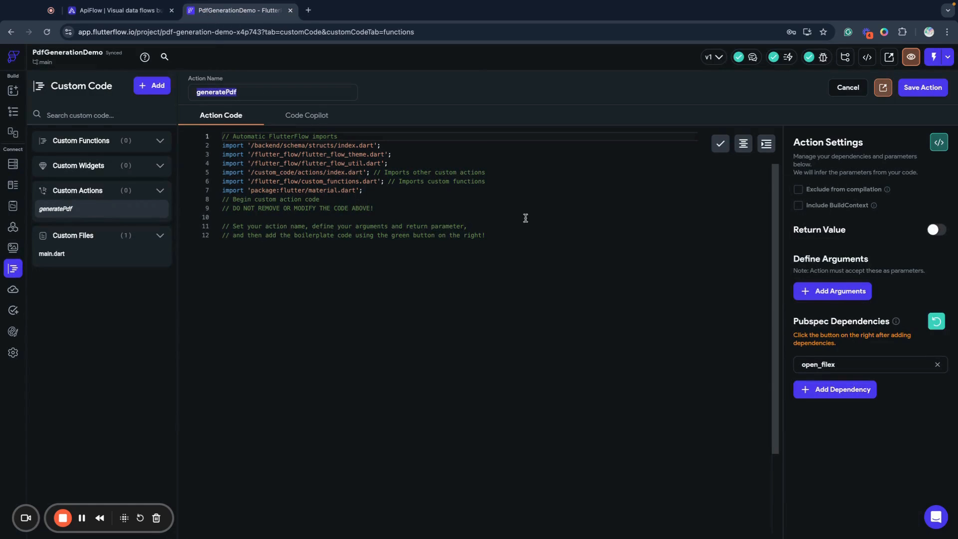
{"action": "left_click_drag", "start_coordinate": [528, 237], "coordinate": [213, 223]}
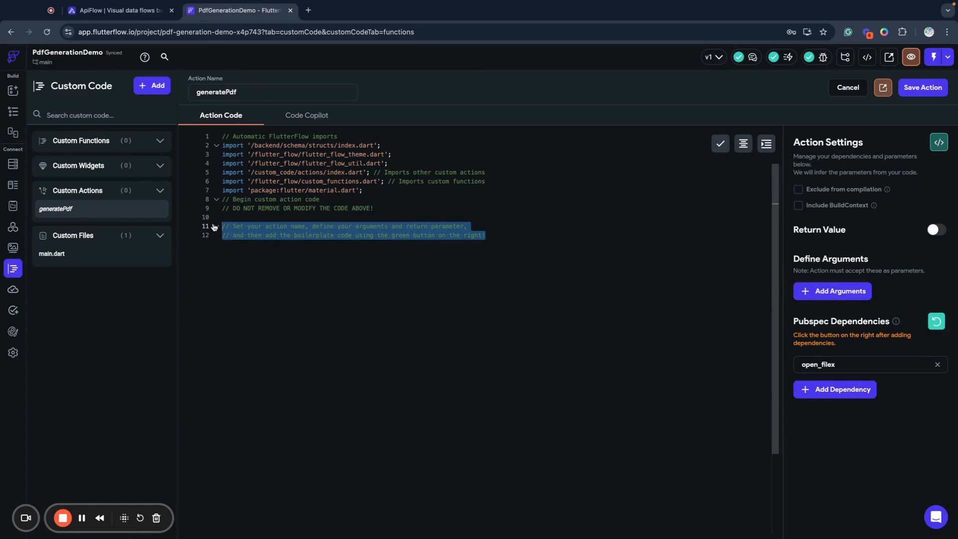
{"action": "key", "text": "ctrl+v"}
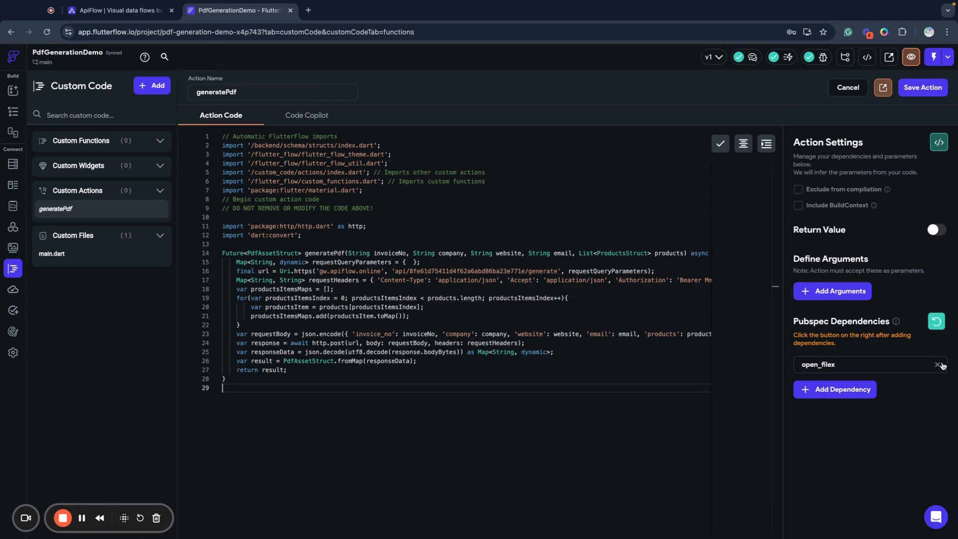
Remove the open_filex dependency and save the generatePdf action, accepting that its parameter settings are replaced with those in the code
{"action": "left_click", "coordinate": [942, 365]}
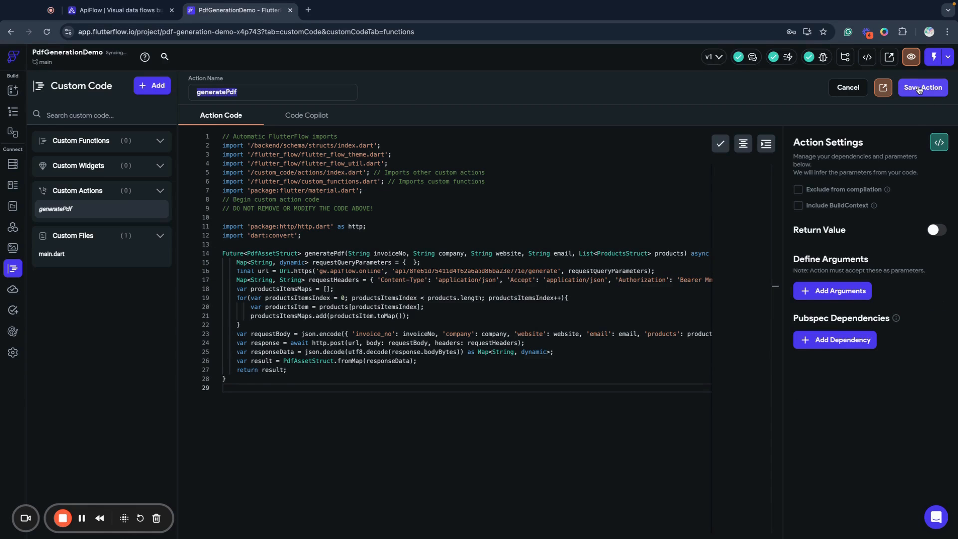
{"action": "left_click", "coordinate": [920, 89]}
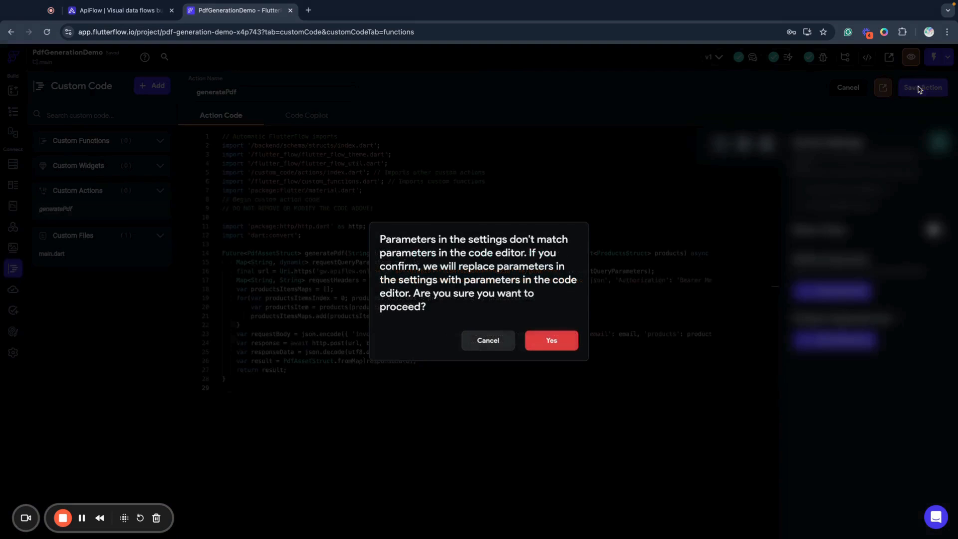
{"action": "left_click", "coordinate": [567, 343]}
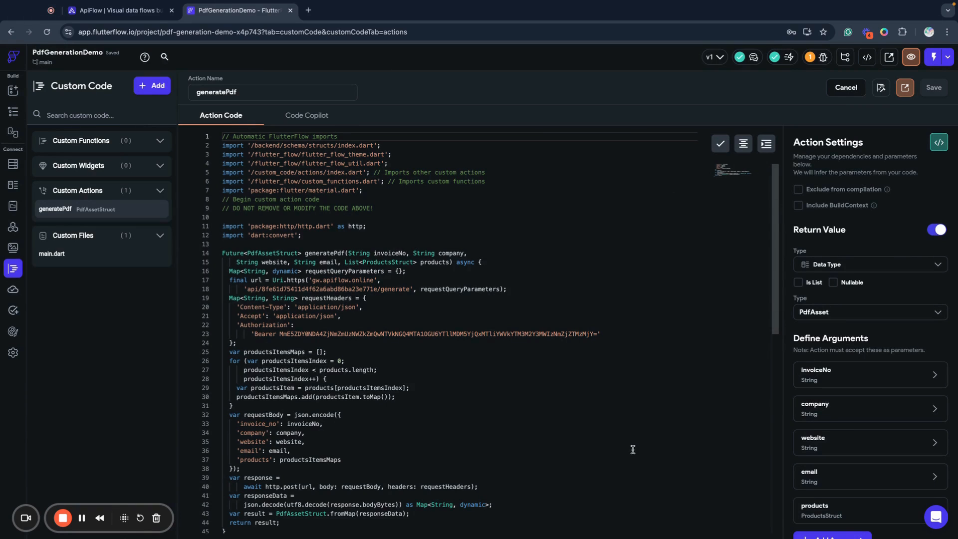
Review the saved generatePdf code and the layouts of the Order and Invoice pages
{"action": "scroll", "coordinate": [633, 449], "scroll_direction": "down", "scroll_amount": 3}
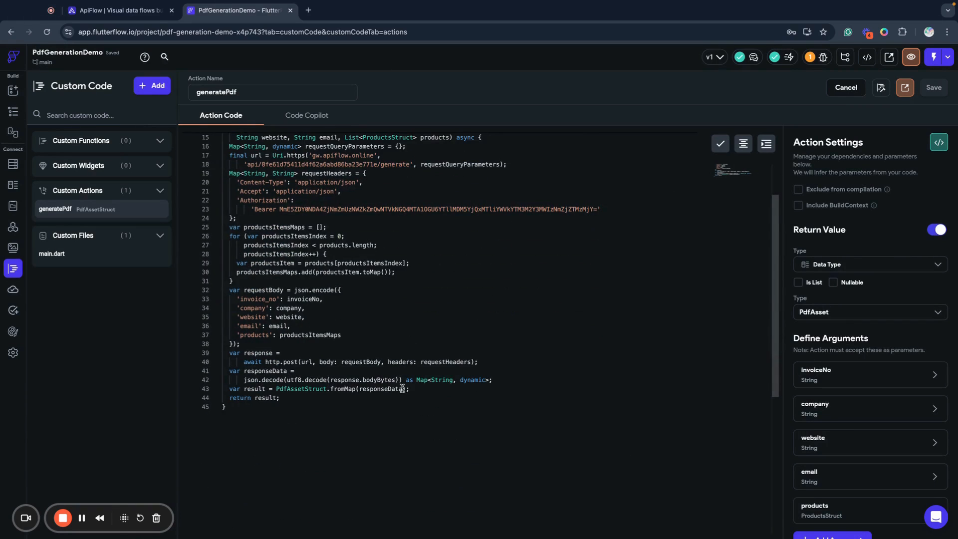
{"action": "scroll", "coordinate": [391, 431], "scroll_direction": "up", "scroll_amount": 3}
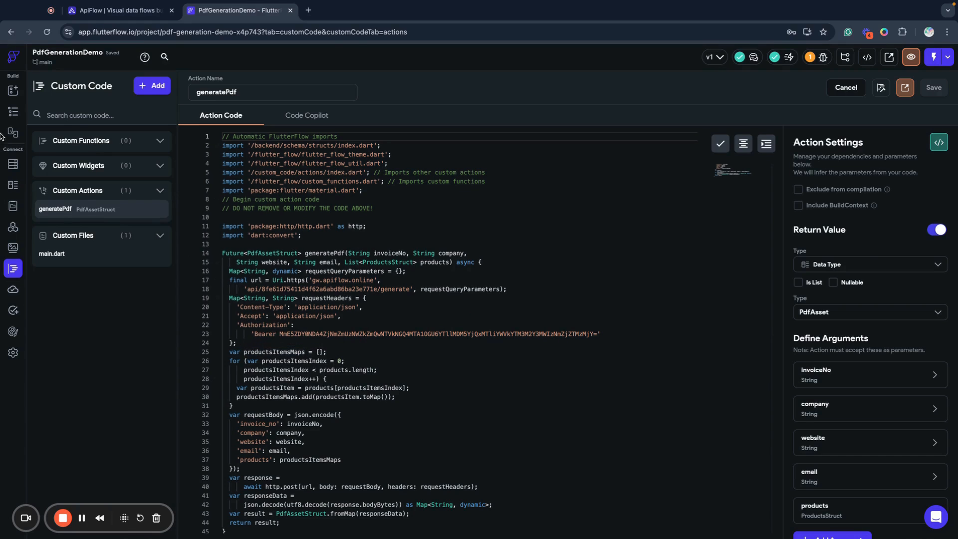
{"action": "left_click", "coordinate": [13, 111]}
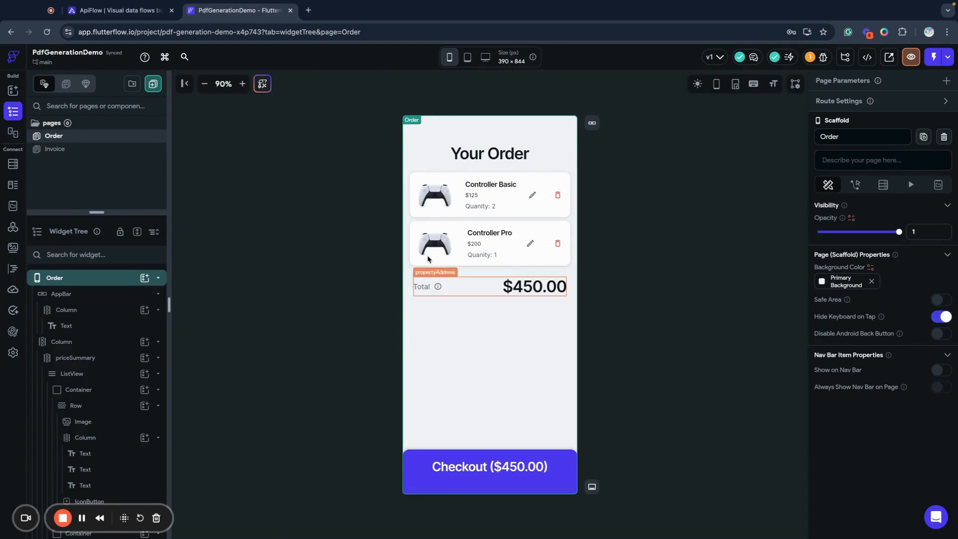
{"action": "left_click", "coordinate": [80, 149]}
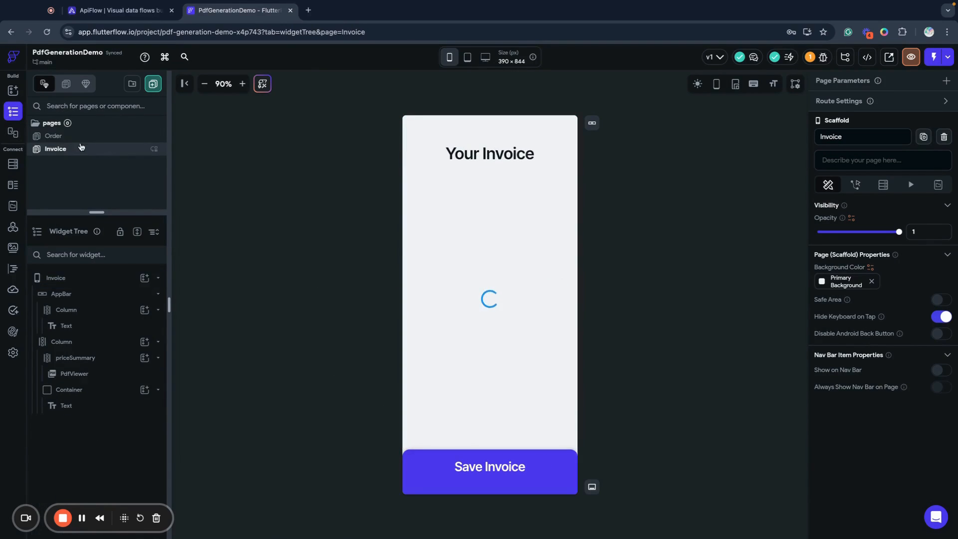
{"action": "left_click", "coordinate": [54, 136]}
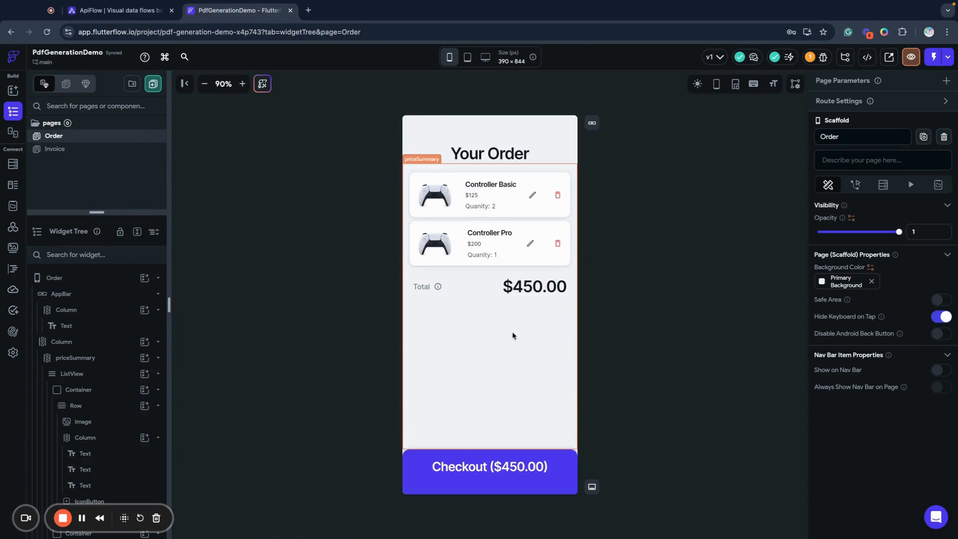
Create an app state variable named products as a list of the Products data type
{"action": "left_click", "coordinate": [14, 208]}
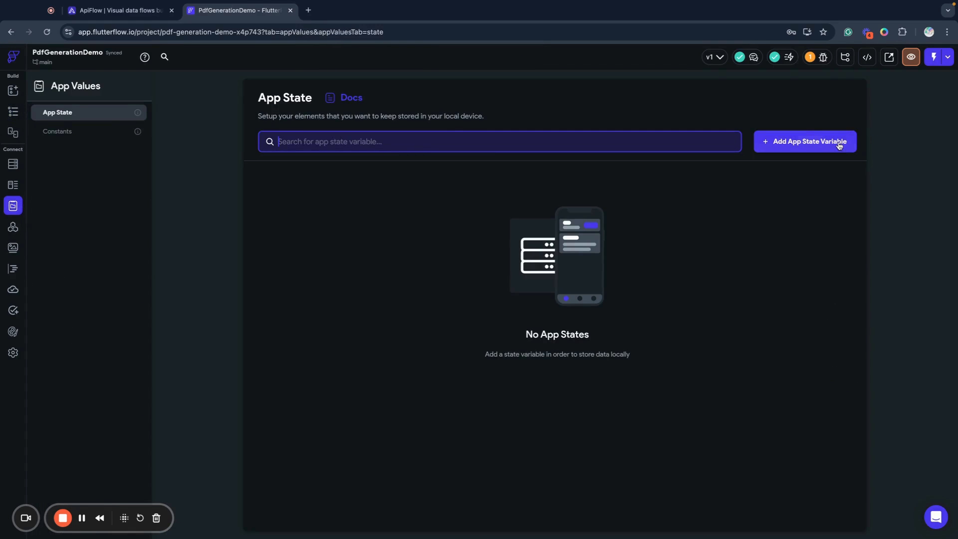
{"action": "left_click", "coordinate": [819, 145]}
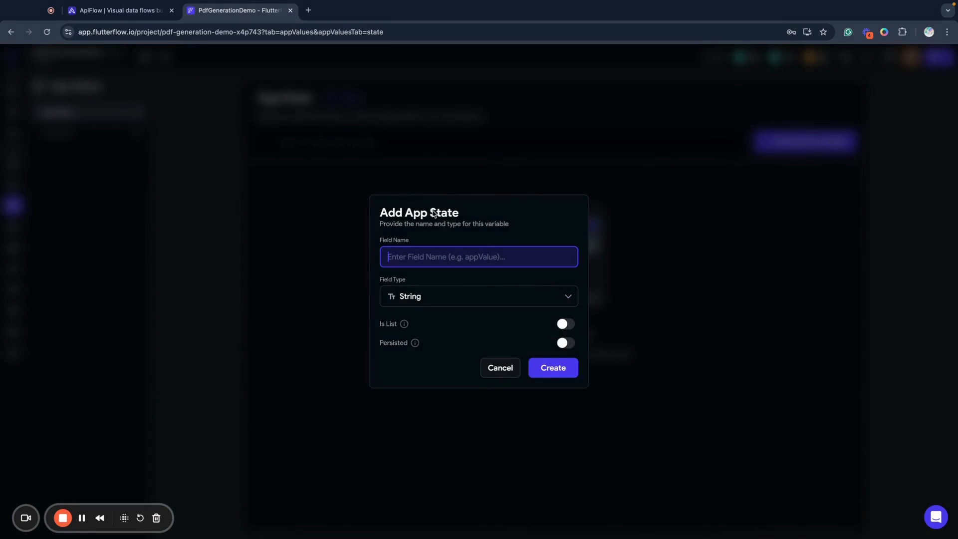
{"action": "type", "text": "products"}
{"action": "left_click", "coordinate": [453, 299]}
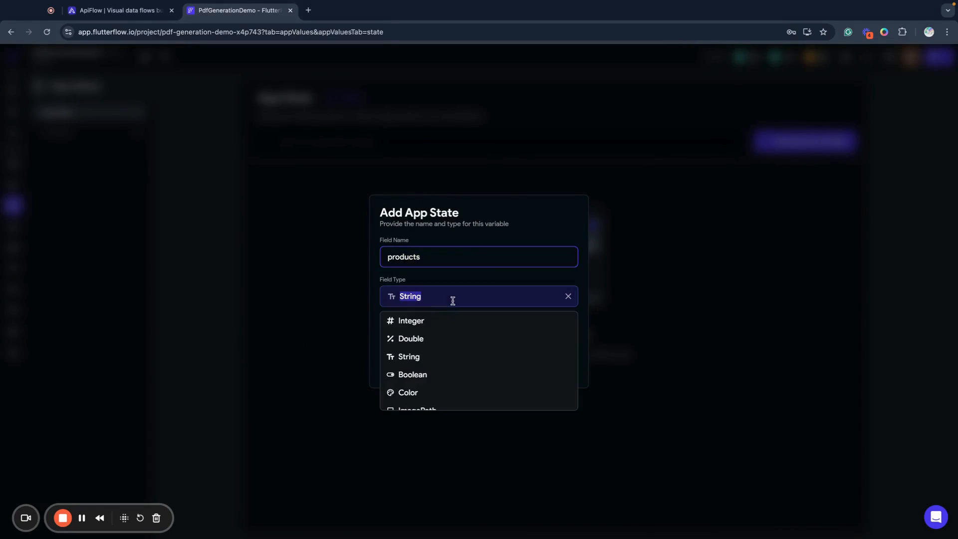
{"action": "scroll", "coordinate": [423, 380], "scroll_direction": "down", "scroll_amount": 3}
{"action": "left_click", "coordinate": [428, 337]}
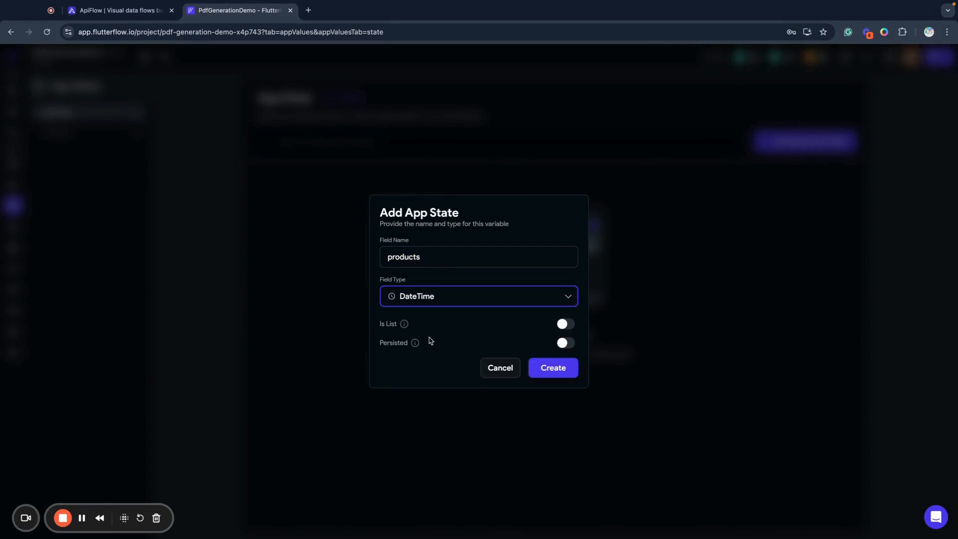
{"action": "left_click", "coordinate": [427, 298]}
{"action": "scroll", "coordinate": [442, 392], "scroll_direction": "down", "scroll_amount": 5}
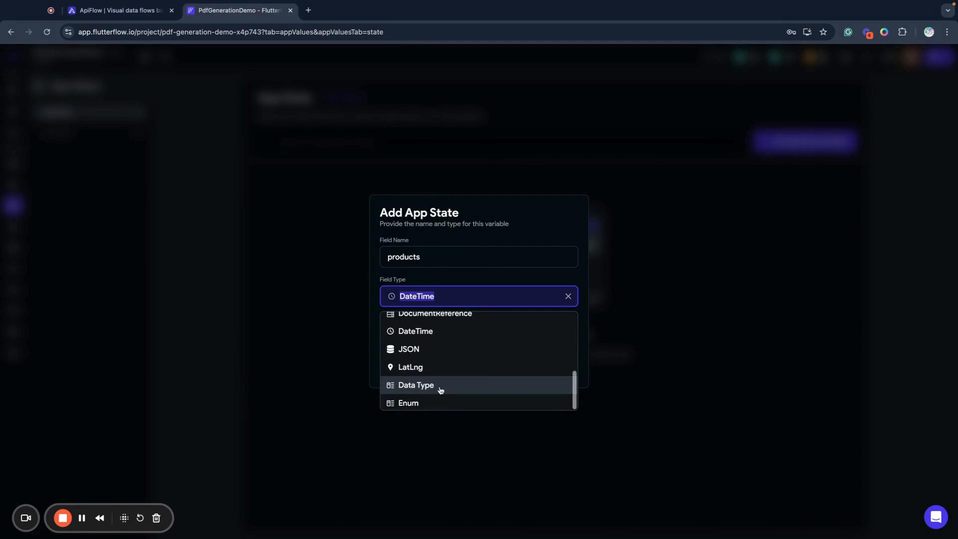
{"action": "left_click", "coordinate": [441, 388]}
{"action": "left_click", "coordinate": [410, 353]}
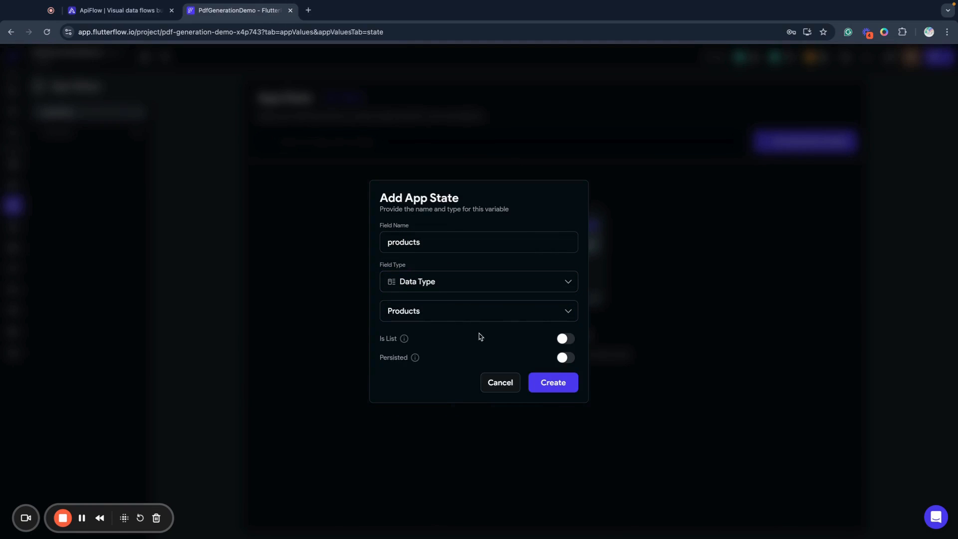
{"action": "left_click", "coordinate": [570, 338]}
{"action": "left_click", "coordinate": [564, 386]}
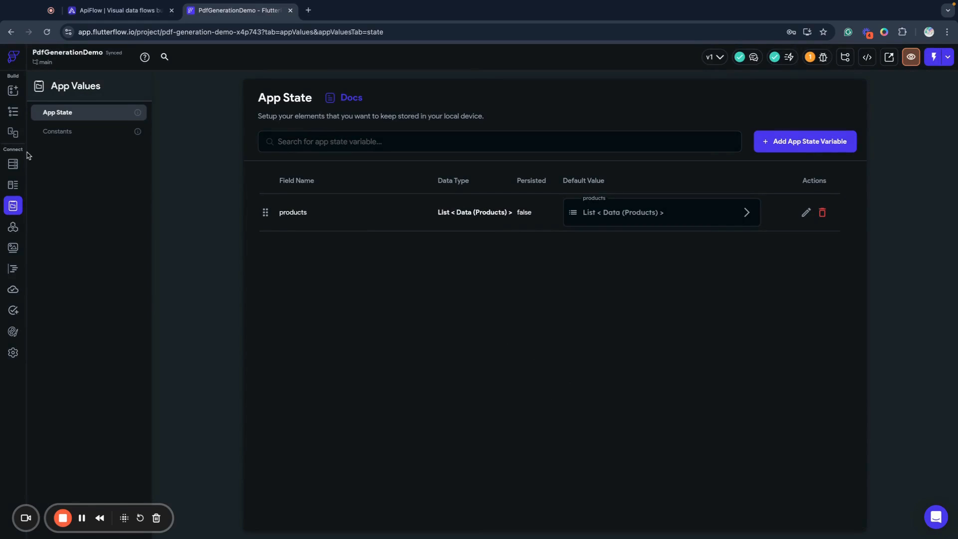
Give the Order page's Checkout container an On Tap action that updates the app state
{"action": "left_click", "coordinate": [15, 111]}
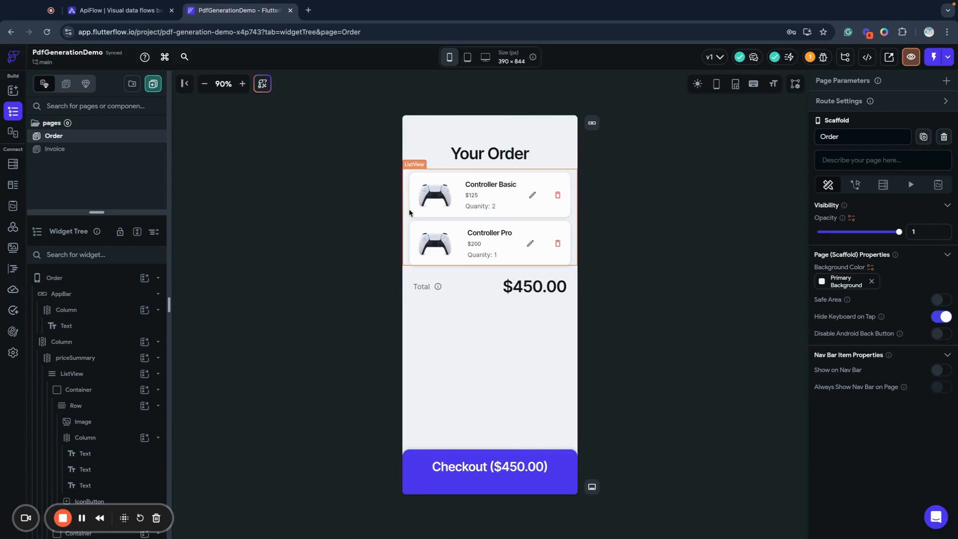
{"action": "left_click", "coordinate": [526, 487]}
{"action": "left_click", "coordinate": [855, 117]}
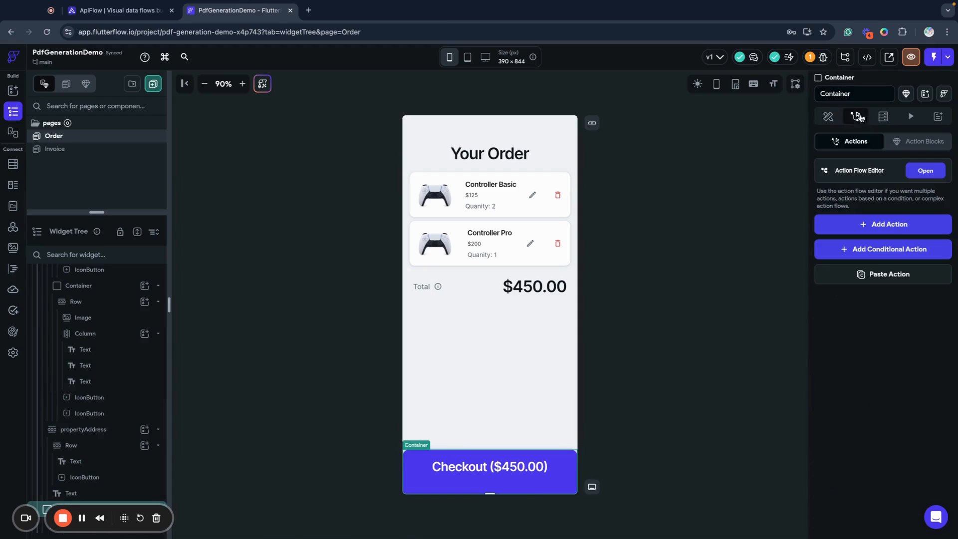
{"action": "left_click", "coordinate": [925, 170]}
{"action": "left_click", "coordinate": [558, 332]}
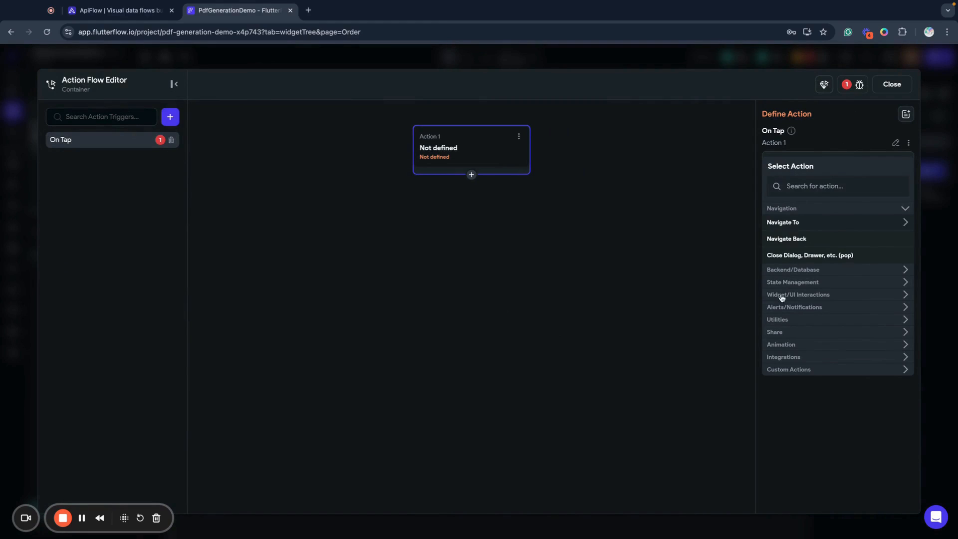
{"action": "left_click", "coordinate": [794, 186]}
{"action": "type", "text": "app"}
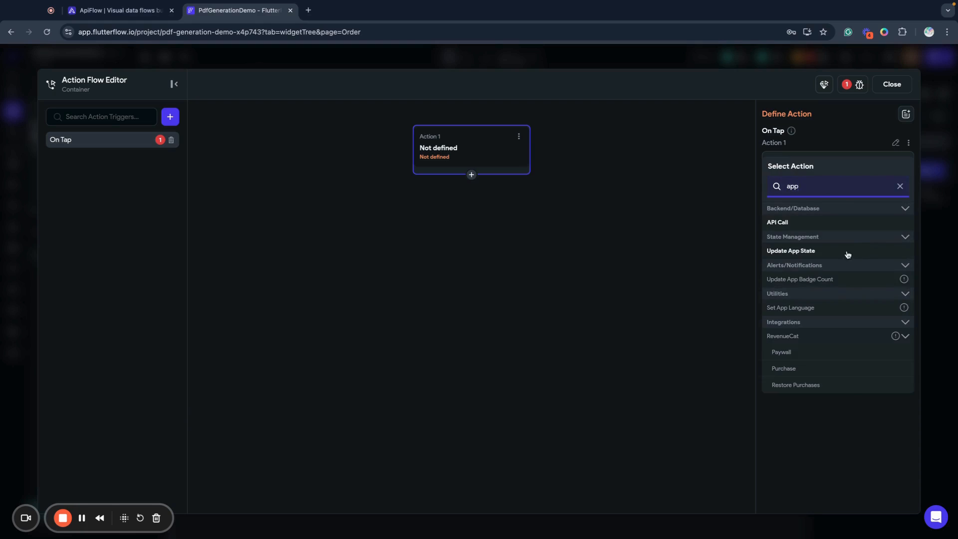
{"action": "left_click", "coordinate": [848, 252]}
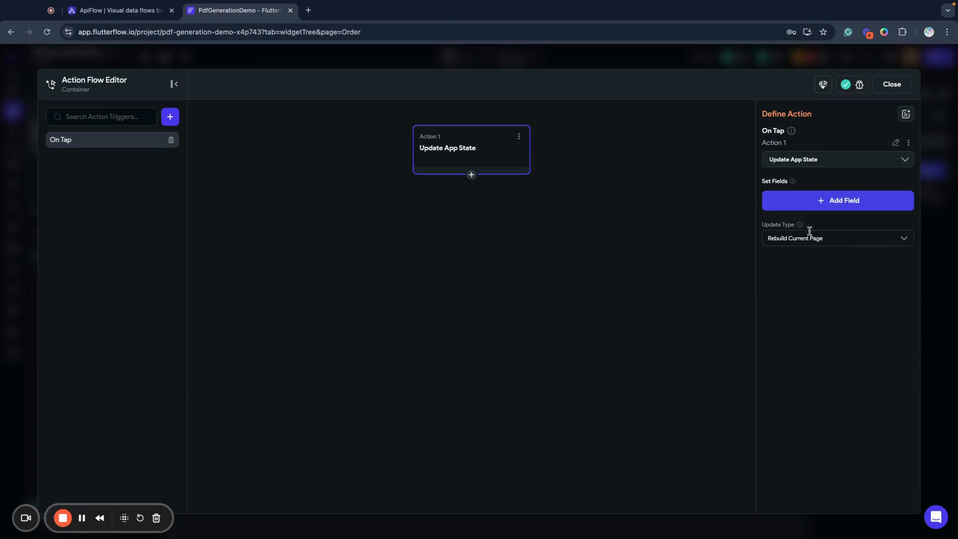
Make the first Update App State action modify the products field with the Add to List update type
{"action": "left_click", "coordinate": [811, 199]}
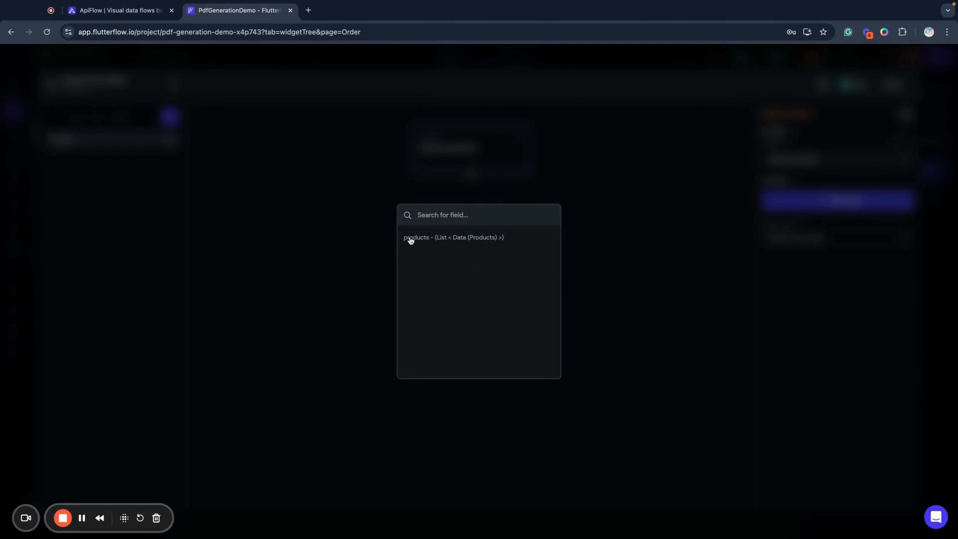
{"action": "left_click", "coordinate": [411, 238]}
{"action": "left_click", "coordinate": [800, 239]}
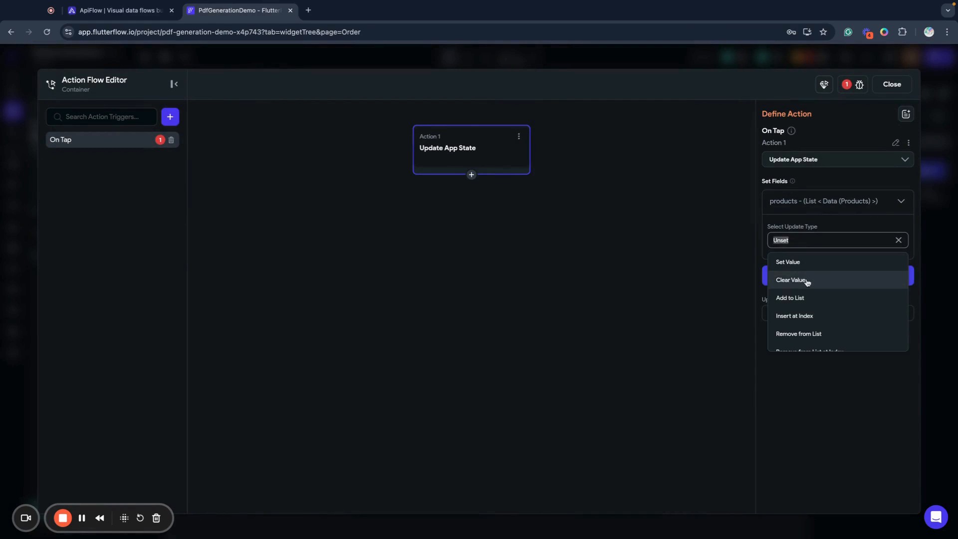
{"action": "left_click", "coordinate": [798, 297]}
{"action": "left_click", "coordinate": [791, 273]}
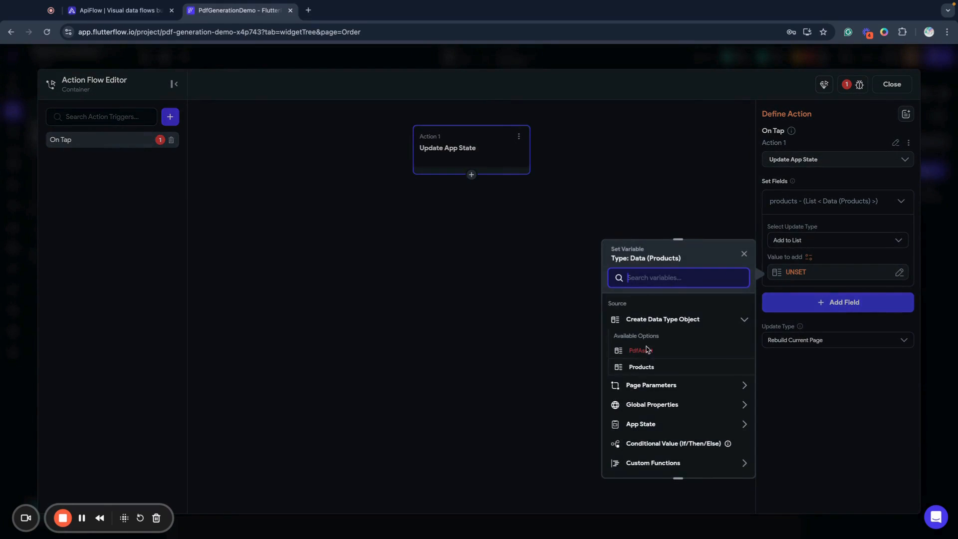
{"action": "left_click", "coordinate": [648, 368]}
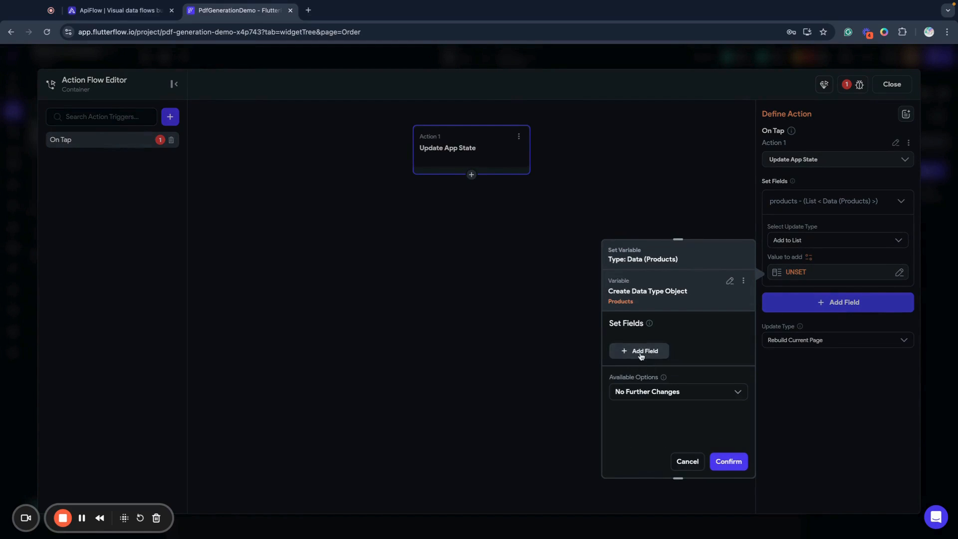
{"action": "left_click", "coordinate": [641, 351]}
{"action": "scroll", "coordinate": [649, 414], "scroll_direction": "down", "scroll_amount": 2}
{"action": "left_click", "coordinate": [639, 377]}
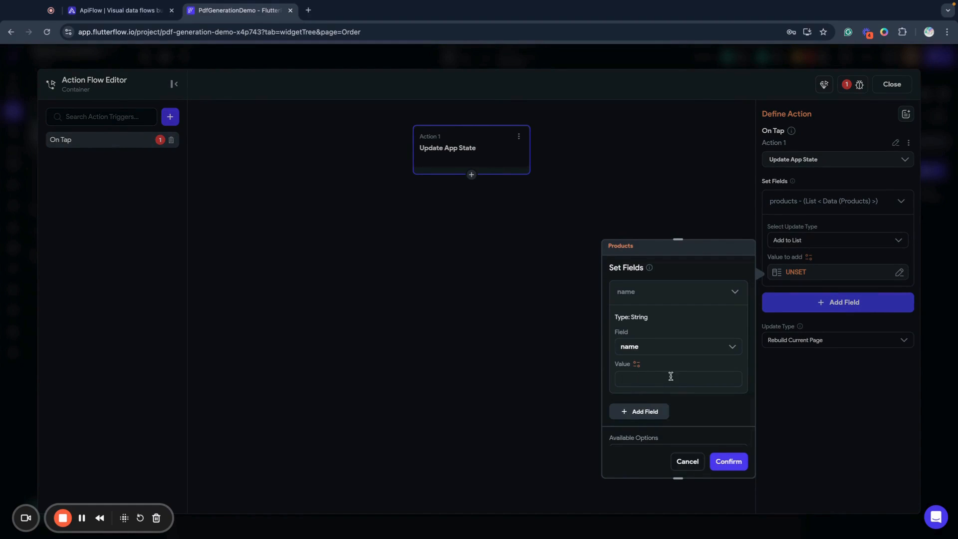
{"action": "left_click", "coordinate": [687, 461]}
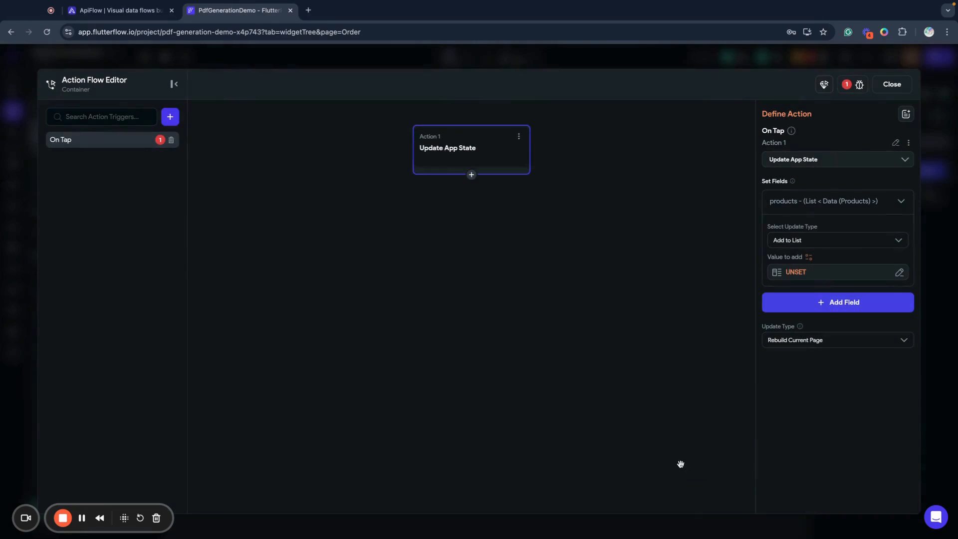
{"action": "left_click", "coordinate": [891, 84]}
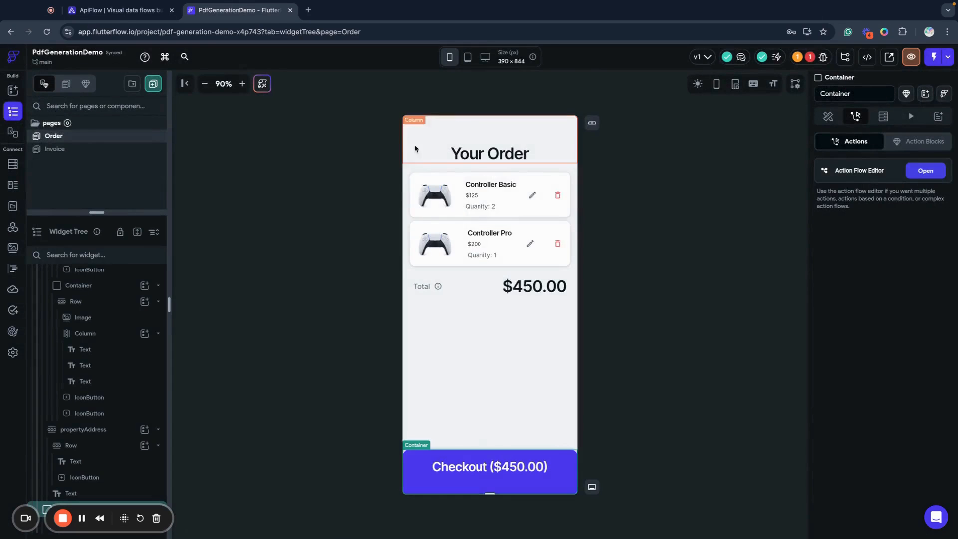
{"action": "left_click", "coordinate": [925, 171]}
Set the first action's value to add to a new Products data type object with the name Controller Basic
{"action": "left_click", "coordinate": [901, 273]}
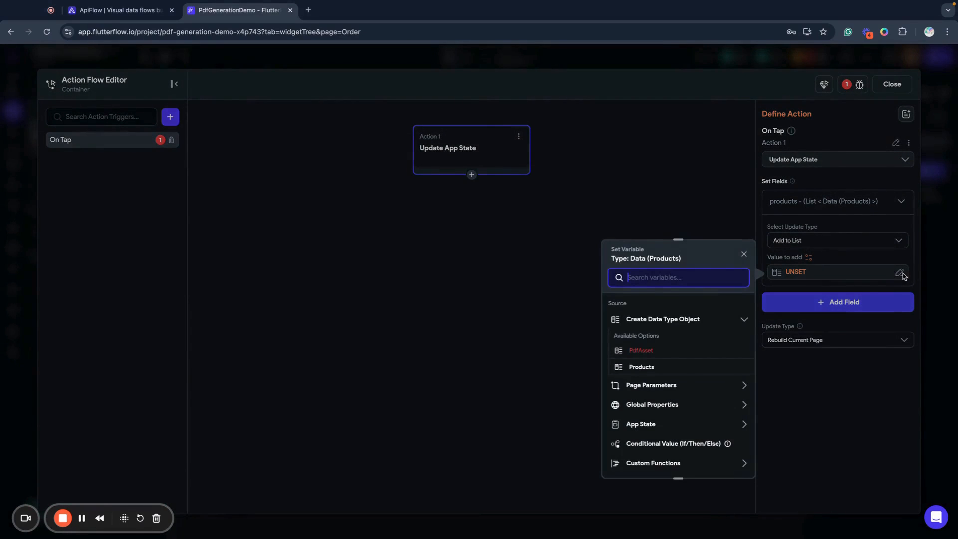
{"action": "scroll", "coordinate": [651, 429], "scroll_direction": "down", "scroll_amount": 2}
{"action": "scroll", "coordinate": [670, 344], "scroll_direction": "up", "scroll_amount": 2}
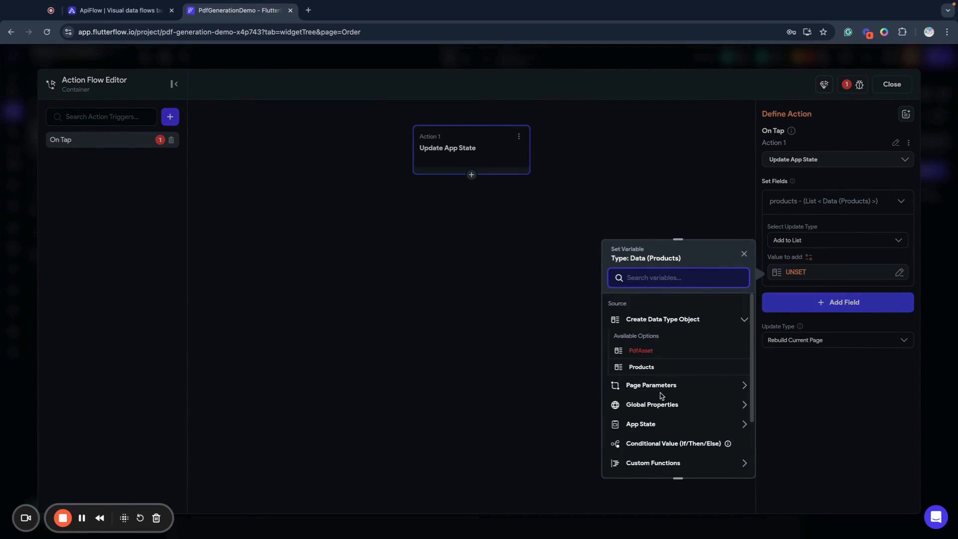
{"action": "left_click", "coordinate": [635, 374]}
{"action": "left_click", "coordinate": [633, 352]}
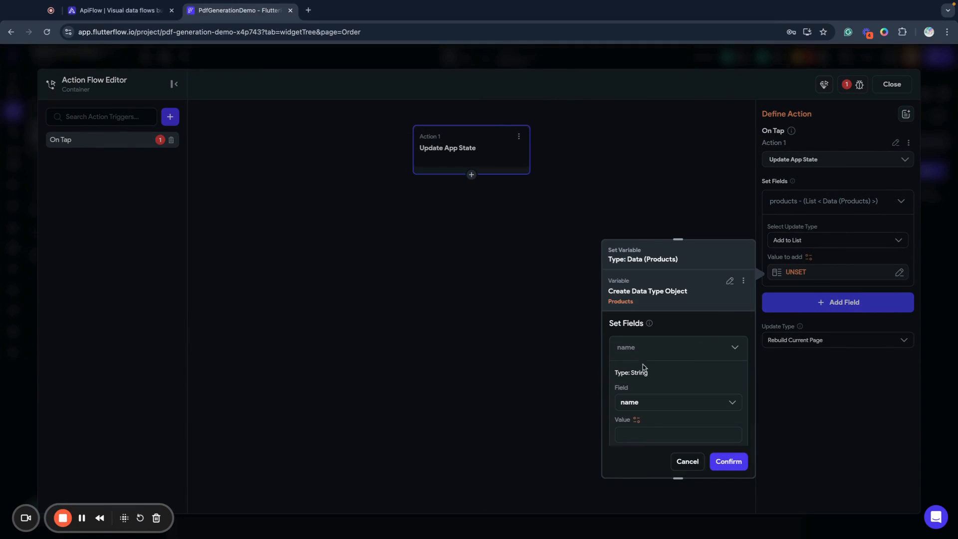
{"action": "scroll", "coordinate": [638, 431], "scroll_direction": "down", "scroll_amount": 3}
{"action": "left_click", "coordinate": [642, 356]}
{"action": "type", "text": "C"}
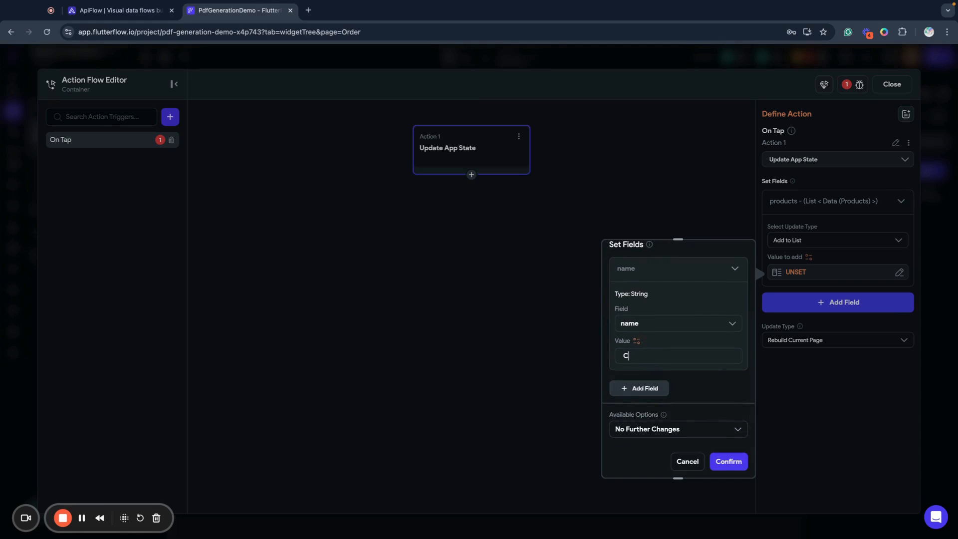
{"action": "type", "text": "ontroller Basic"}
Add the price field with 125 and the amount field with 2 to the Controller Basic object
{"action": "left_click", "coordinate": [639, 387]}
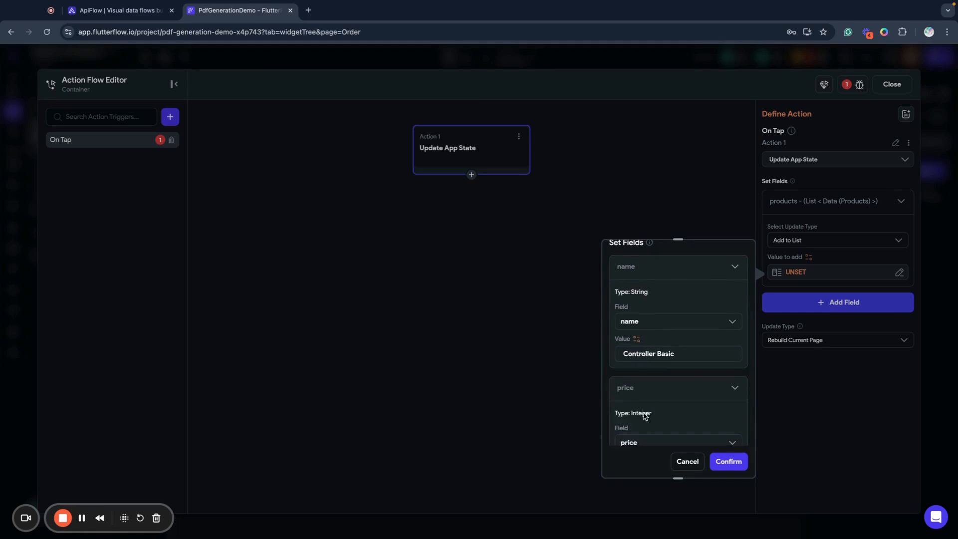
{"action": "scroll", "coordinate": [639, 381], "scroll_direction": "down", "scroll_amount": 2}
{"action": "left_click", "coordinate": [640, 409]}
{"action": "type", "text": "12"}
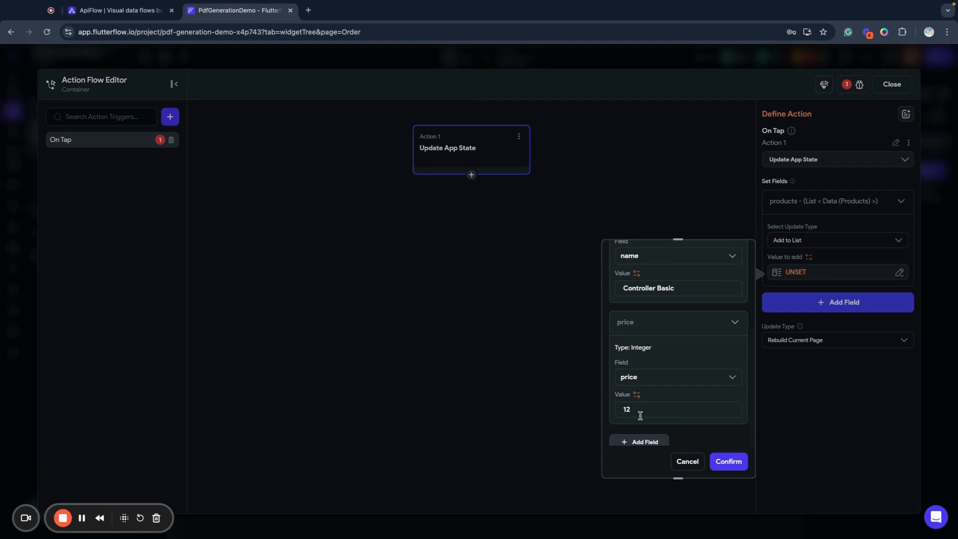
{"action": "type", "text": "5"}
{"action": "scroll", "coordinate": [654, 419], "scroll_direction": "down", "scroll_amount": 2}
{"action": "left_click", "coordinate": [637, 387]}
{"action": "scroll", "coordinate": [639, 405], "scroll_direction": "down", "scroll_amount": 1}
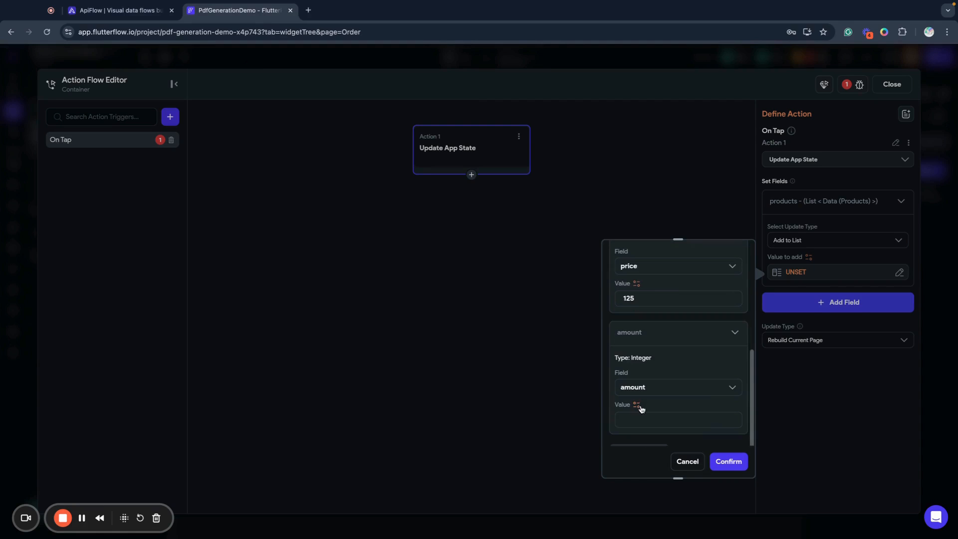
{"action": "left_click", "coordinate": [638, 420]}
{"action": "type", "text": "2"}
Add the total field with its line total to the Controller Basic object and confirm the object
{"action": "scroll", "coordinate": [640, 394], "scroll_direction": "down", "scroll_amount": 1}
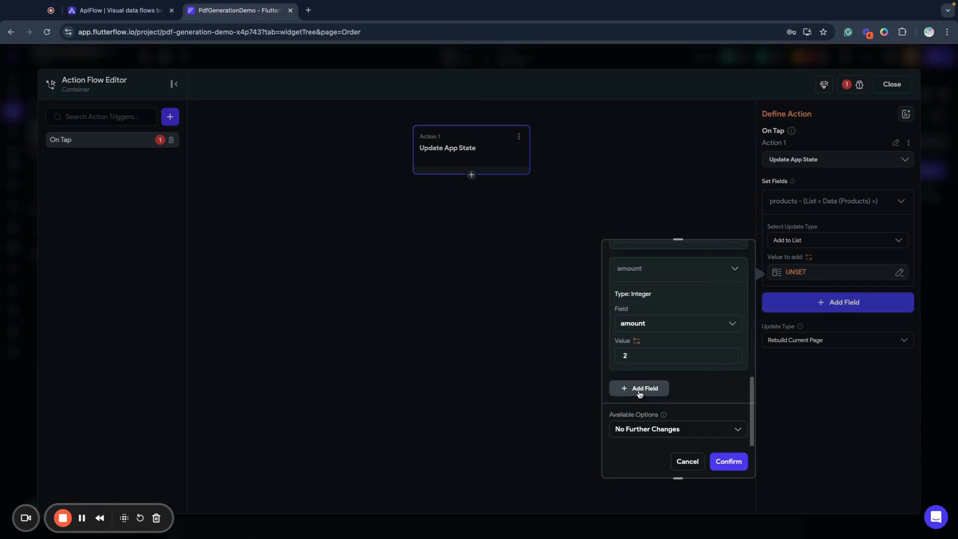
{"action": "left_click", "coordinate": [639, 394]}
{"action": "scroll", "coordinate": [636, 400], "scroll_direction": "down", "scroll_amount": 2}
{"action": "left_click", "coordinate": [632, 405]}
{"action": "type", "text": "250"}
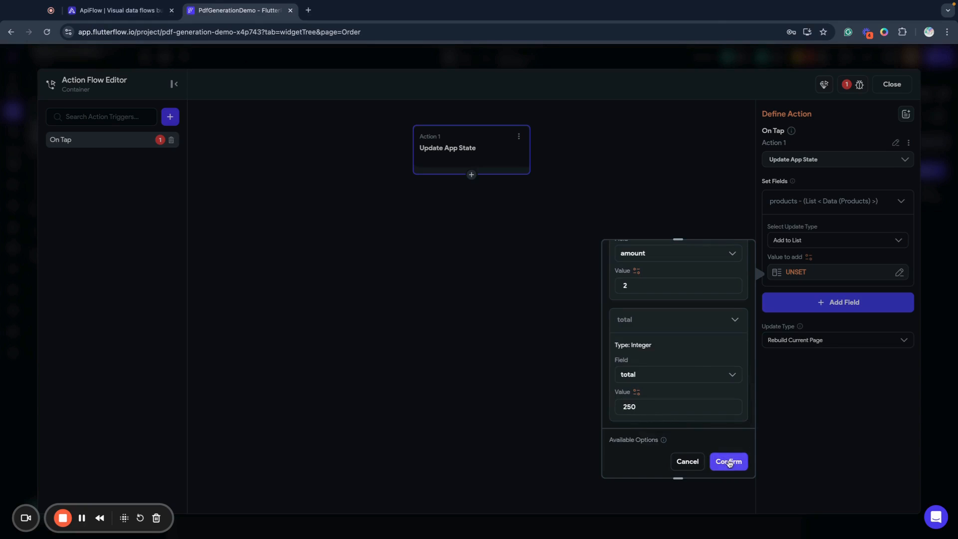
{"action": "left_click", "coordinate": [728, 461]}
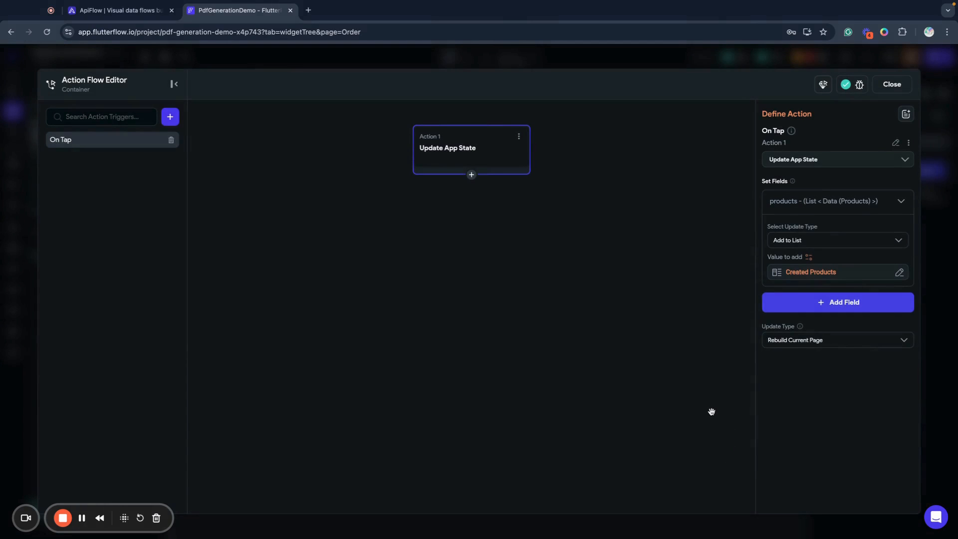
Add a second Update App State action after the first one in the On Tap flow
{"action": "left_click", "coordinate": [472, 175]}
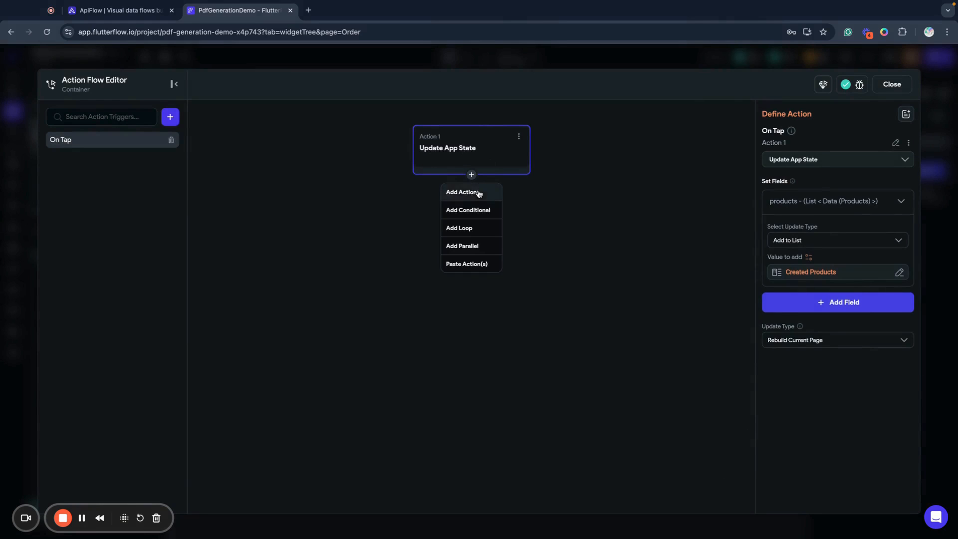
{"action": "left_click", "coordinate": [478, 192]}
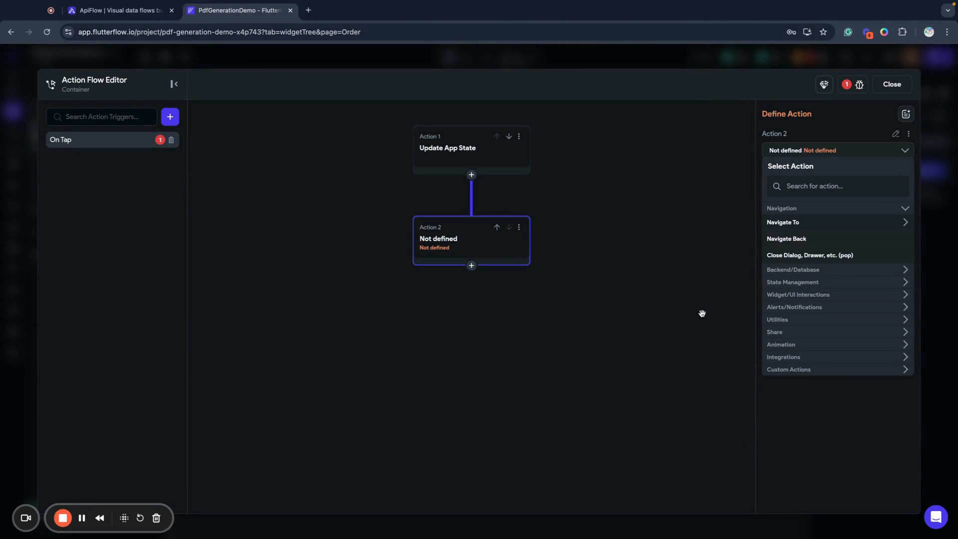
{"action": "left_click", "coordinate": [830, 188]}
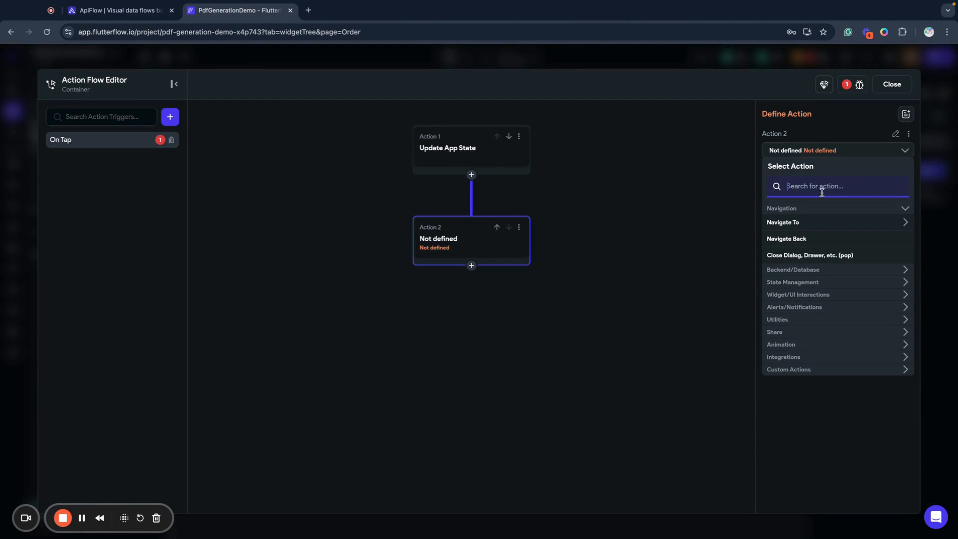
{"action": "type", "text": "App"}
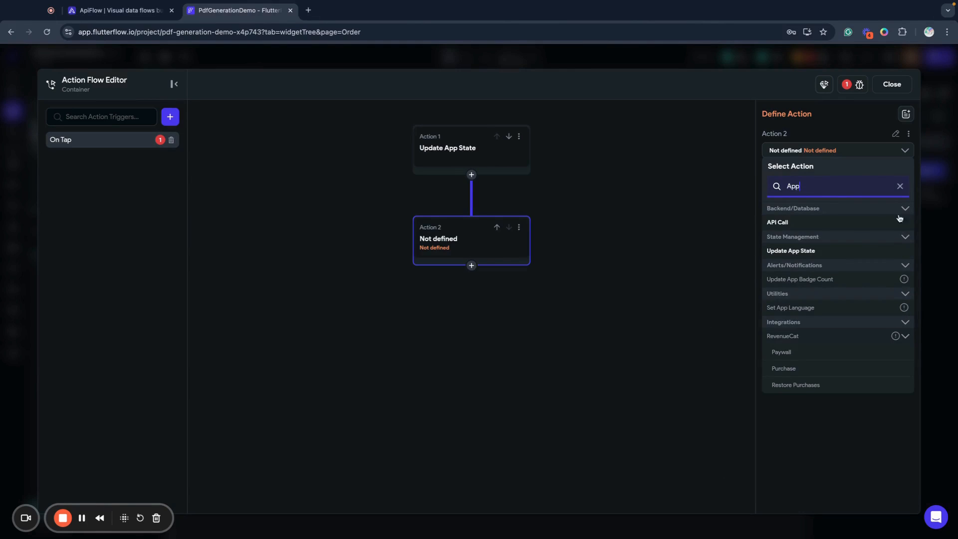
{"action": "left_click", "coordinate": [828, 251]}
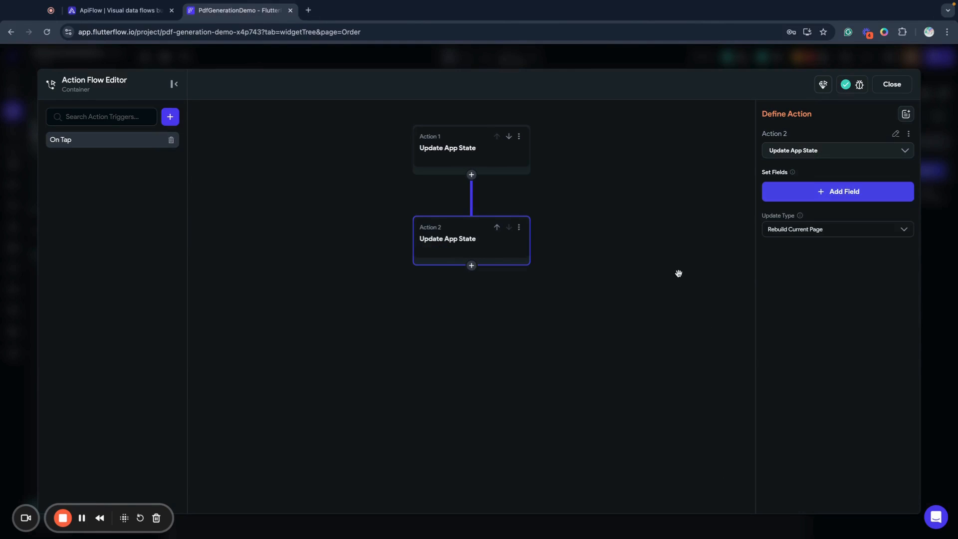
Make the second action update the products field with the Add to List update type
{"action": "left_click", "coordinate": [813, 195]}
{"action": "left_click", "coordinate": [411, 238]}
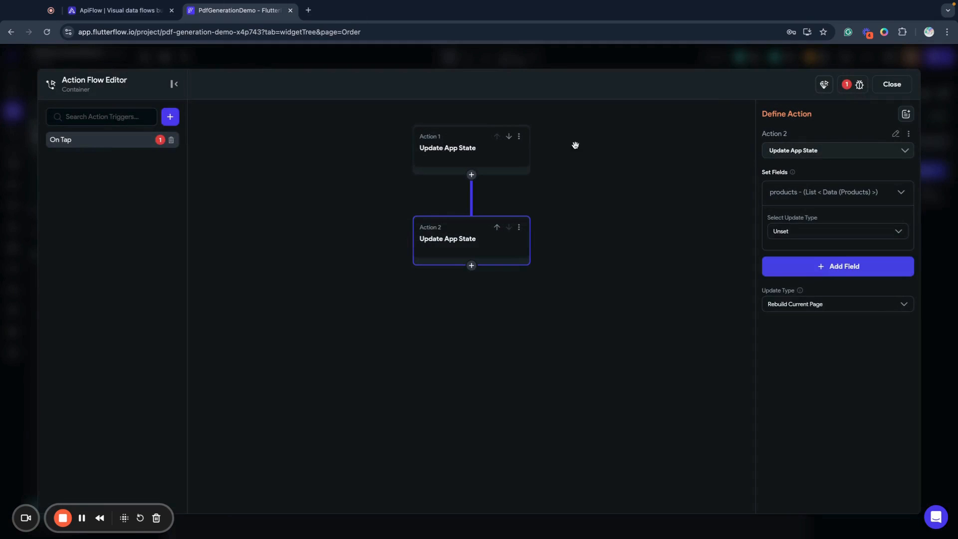
{"action": "left_click", "coordinate": [783, 231]}
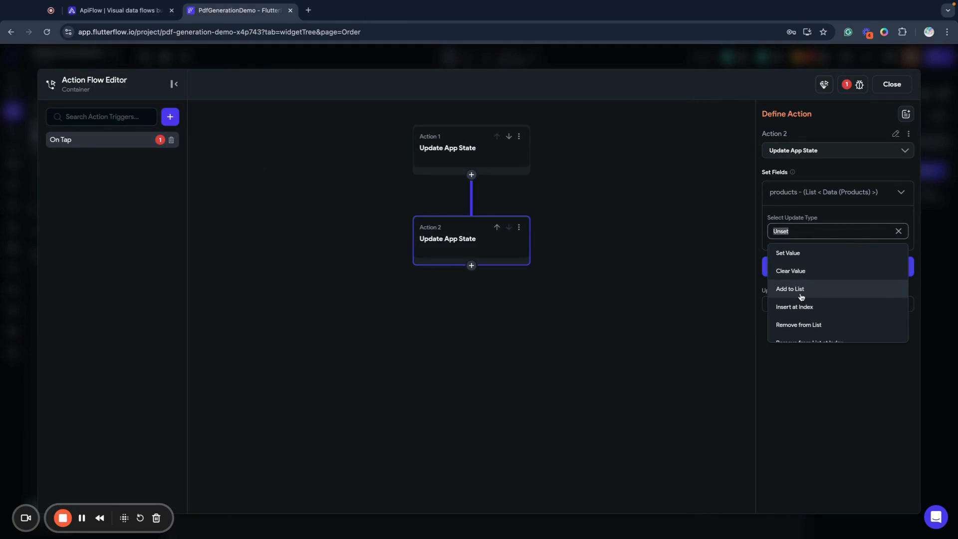
{"action": "left_click", "coordinate": [801, 289]}
Set the second action's value to add to a new Products data type object with the name Controller Pro
{"action": "left_click", "coordinate": [792, 265]}
{"action": "left_click", "coordinate": [658, 357]}
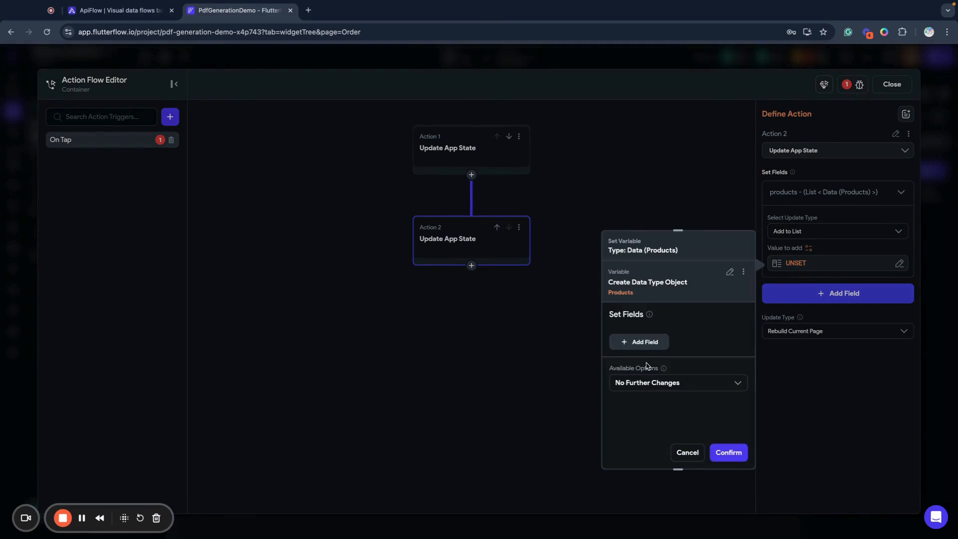
{"action": "left_click", "coordinate": [639, 342]}
{"action": "scroll", "coordinate": [641, 384], "scroll_direction": "down", "scroll_amount": 1}
{"action": "left_click", "coordinate": [636, 357]}
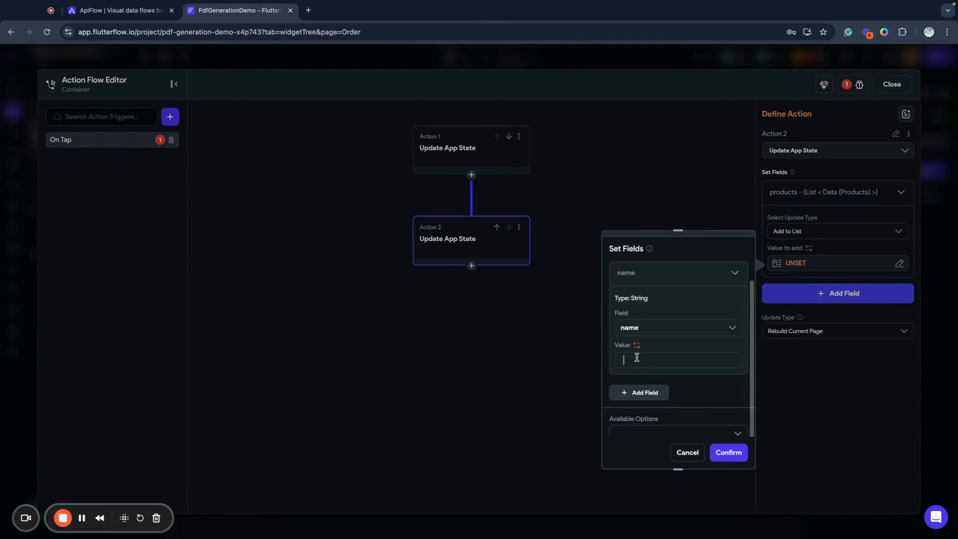
{"action": "type", "text": "Contro"}
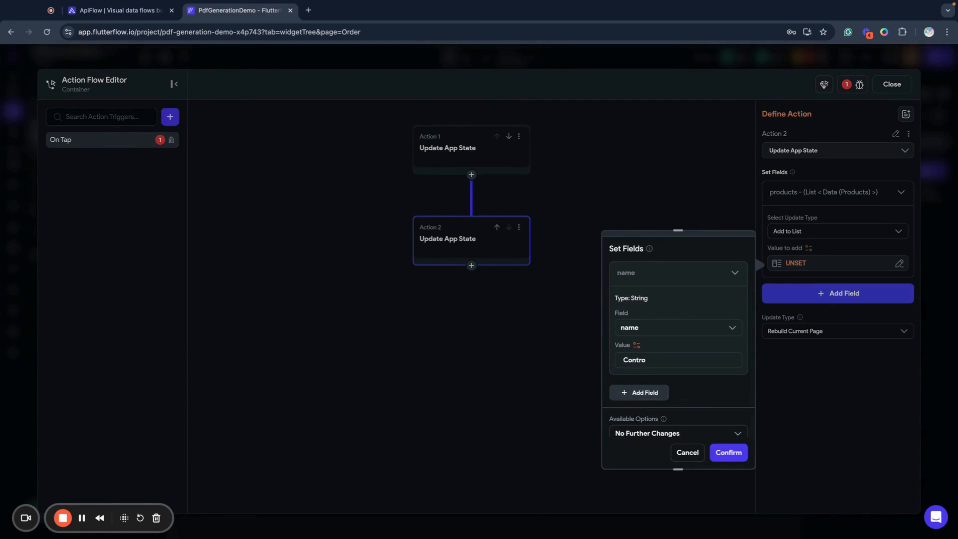
{"action": "type", "text": "ller Pro"}
Add the price field with 250 and the amount field with 1 to the Controller Pro object
{"action": "left_click", "coordinate": [640, 392]}
{"action": "scroll", "coordinate": [645, 385], "scroll_direction": "down", "scroll_amount": 2}
{"action": "left_click", "coordinate": [637, 414]}
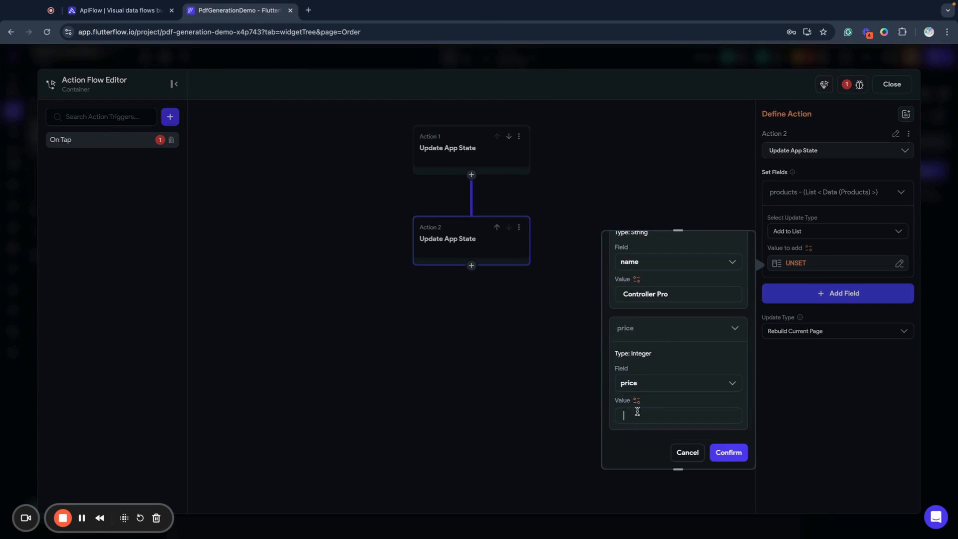
{"action": "type", "text": "250"}
{"action": "scroll", "coordinate": [644, 400], "scroll_direction": "down", "scroll_amount": 2}
{"action": "left_click", "coordinate": [648, 381]}
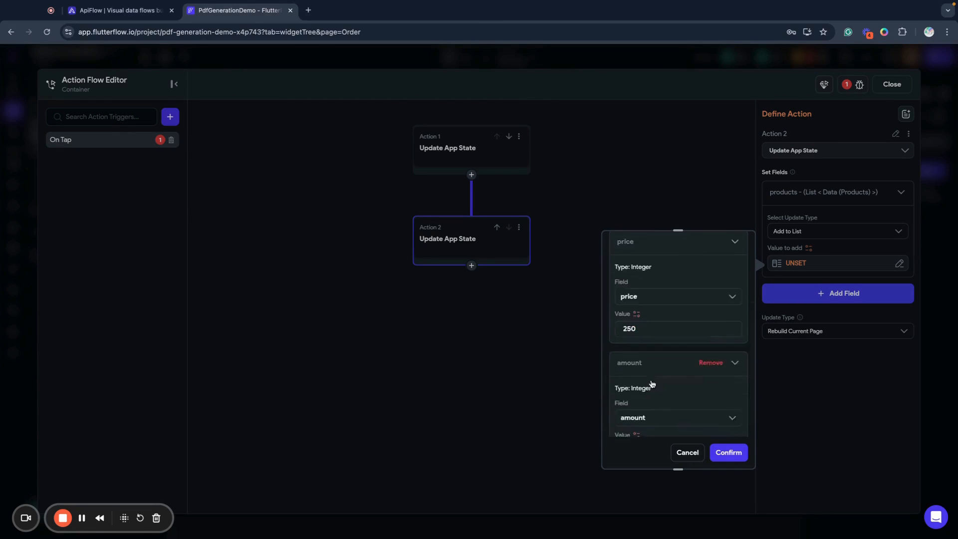
{"action": "left_click", "coordinate": [638, 399]}
{"action": "type", "text": "1"}
Add the total field with 250 to the Controller Pro object and confirm the object
{"action": "scroll", "coordinate": [636, 399], "scroll_direction": "down", "scroll_amount": 2}
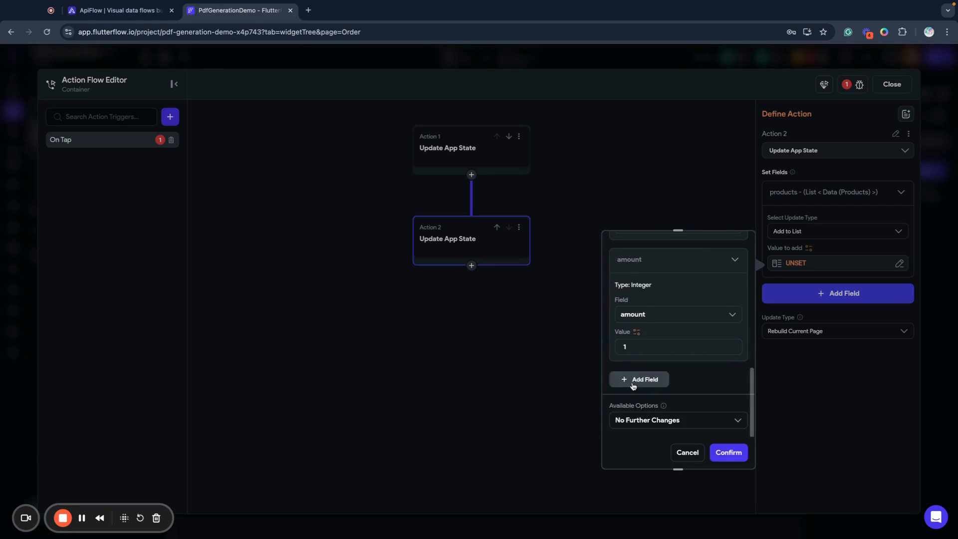
{"action": "left_click", "coordinate": [634, 386]}
{"action": "scroll", "coordinate": [639, 415], "scroll_direction": "down", "scroll_amount": 2}
{"action": "left_click", "coordinate": [626, 394]}
{"action": "type", "text": "25"}
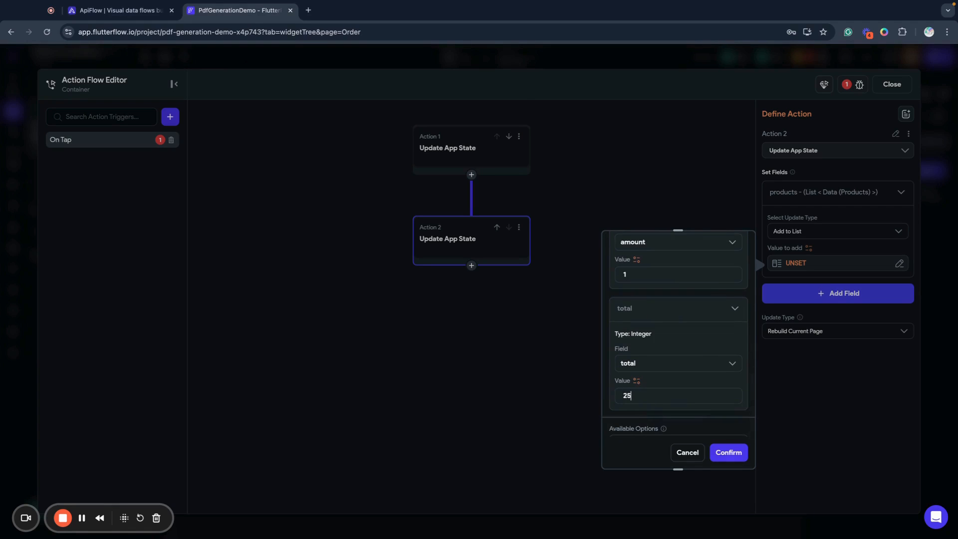
{"action": "type", "text": "0"}
{"action": "left_click", "coordinate": [721, 439]}
{"action": "left_click", "coordinate": [718, 414]}
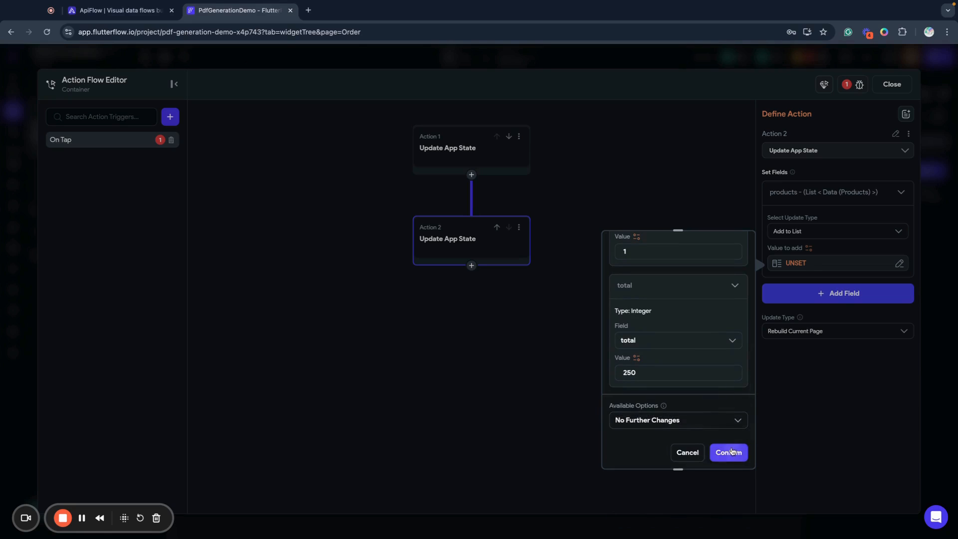
{"action": "left_click", "coordinate": [730, 453]}
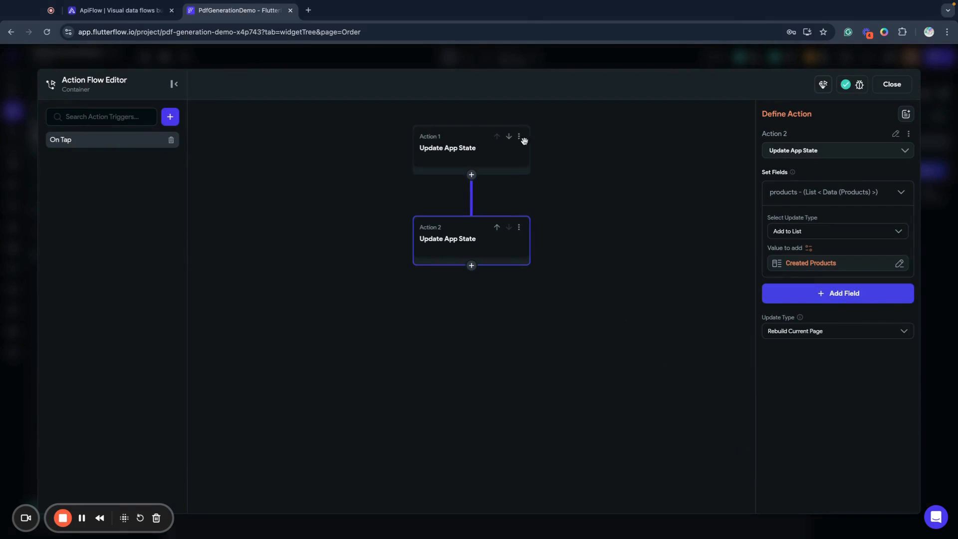
Add a third action after the second Update App State action and make it the generatePdf custom action
{"action": "left_click", "coordinate": [490, 152]}
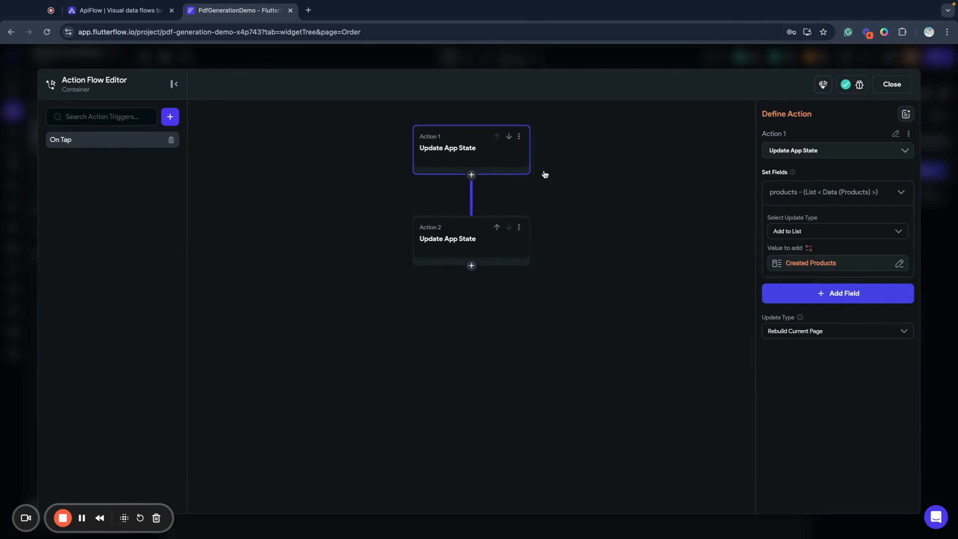
{"action": "left_click", "coordinate": [496, 265]}
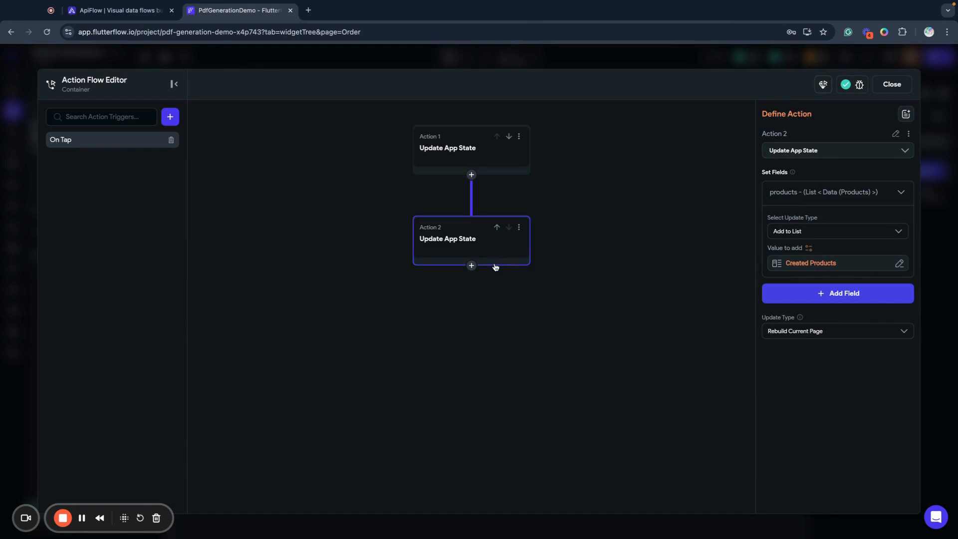
{"action": "left_click", "coordinate": [471, 266]}
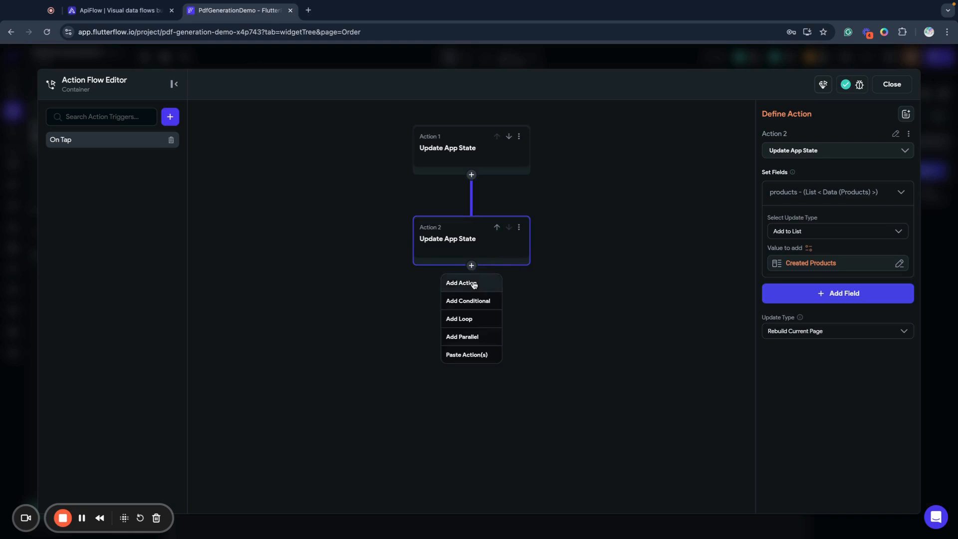
{"action": "left_click", "coordinate": [473, 281]}
{"action": "left_click", "coordinate": [790, 371]}
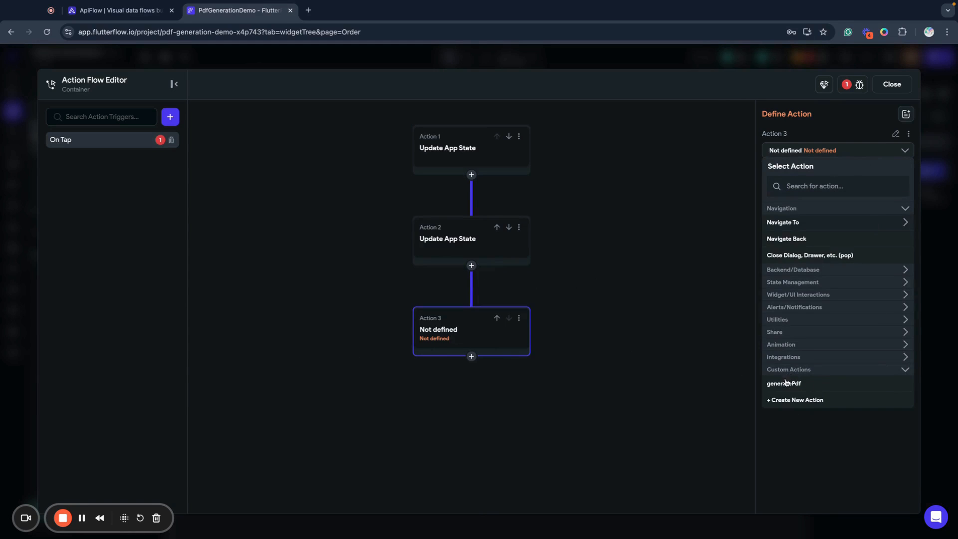
{"action": "left_click", "coordinate": [786, 384]}
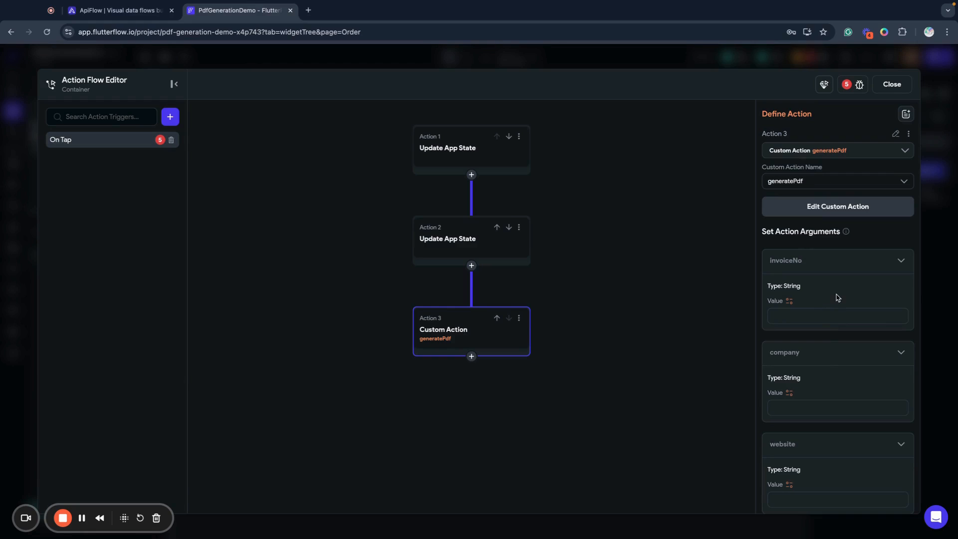
{"action": "type", "text": "123123123"}
{"action": "scroll", "coordinate": [909, 342], "scroll_direction": "down", "scroll_amount": 2}
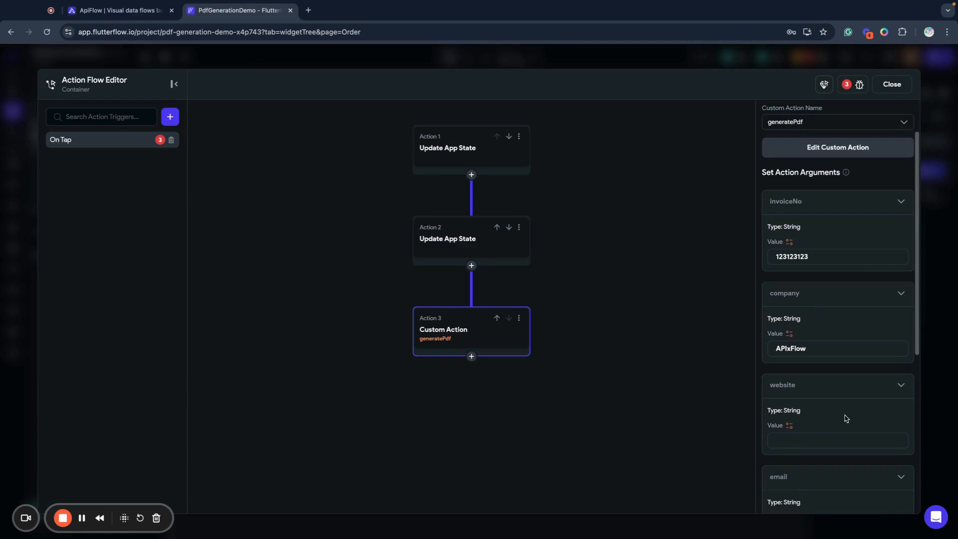
{"action": "left_click", "coordinate": [802, 441]}
{"action": "type", "text": "https://apixflo"}
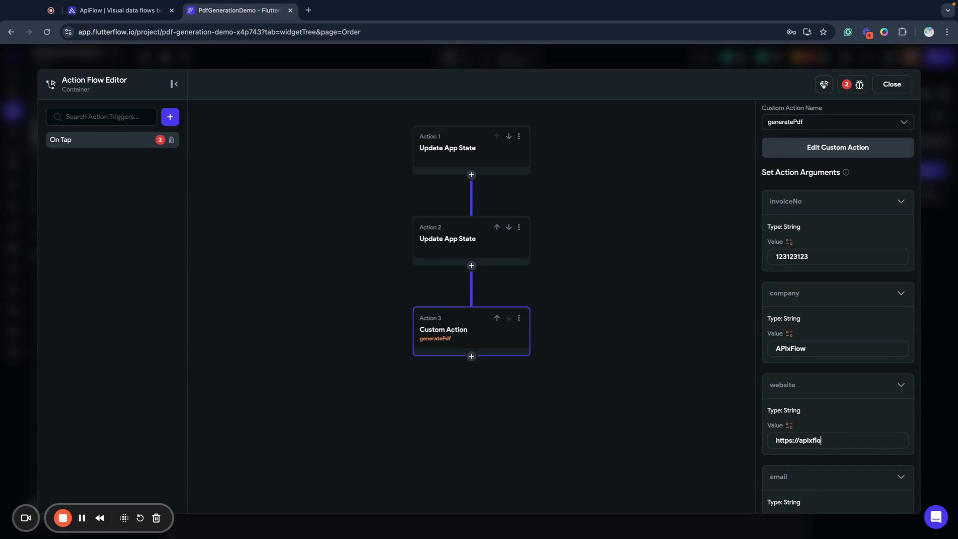
{"action": "type", "text": "w.com"}
{"action": "scroll", "coordinate": [812, 417], "scroll_direction": "down", "scroll_amount": 2}
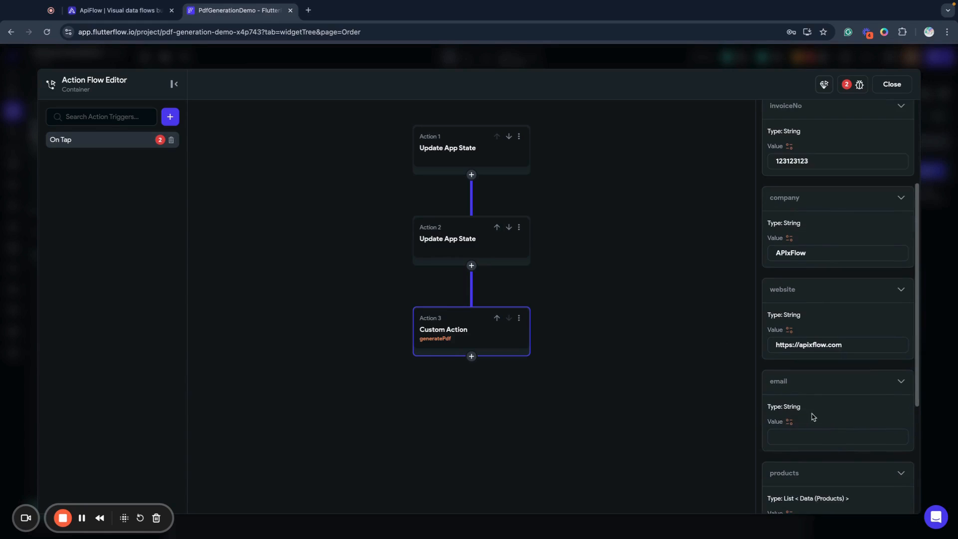
{"action": "left_click", "coordinate": [803, 438]}
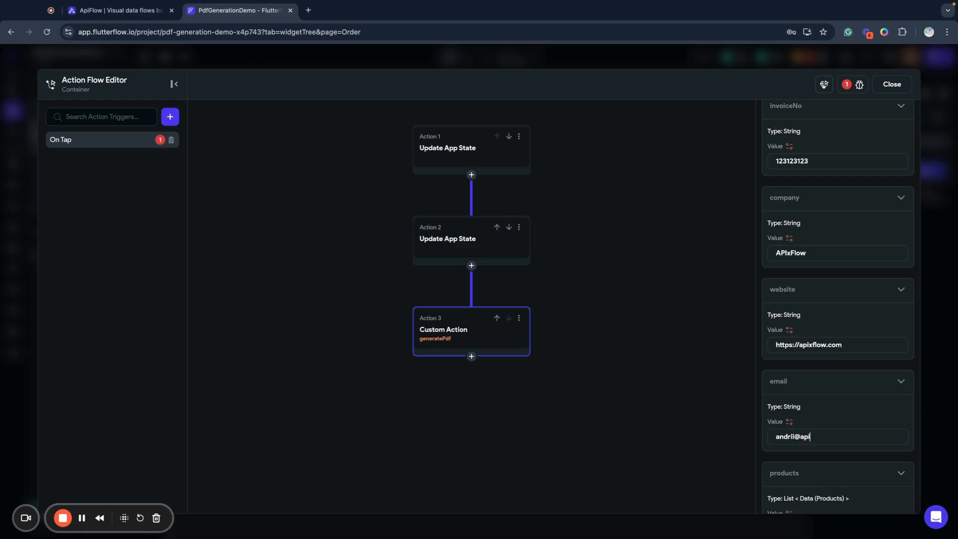
Bind the products argument to the products App State variable with No Further Changes and confirm it
{"action": "scroll", "coordinate": [833, 459], "scroll_direction": "down", "scroll_amount": 3}
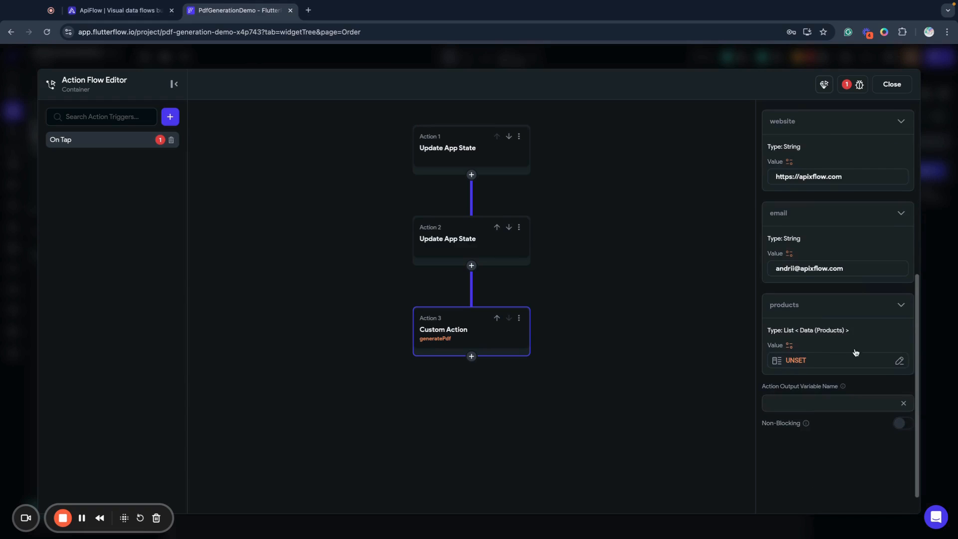
{"action": "left_click", "coordinate": [899, 360]}
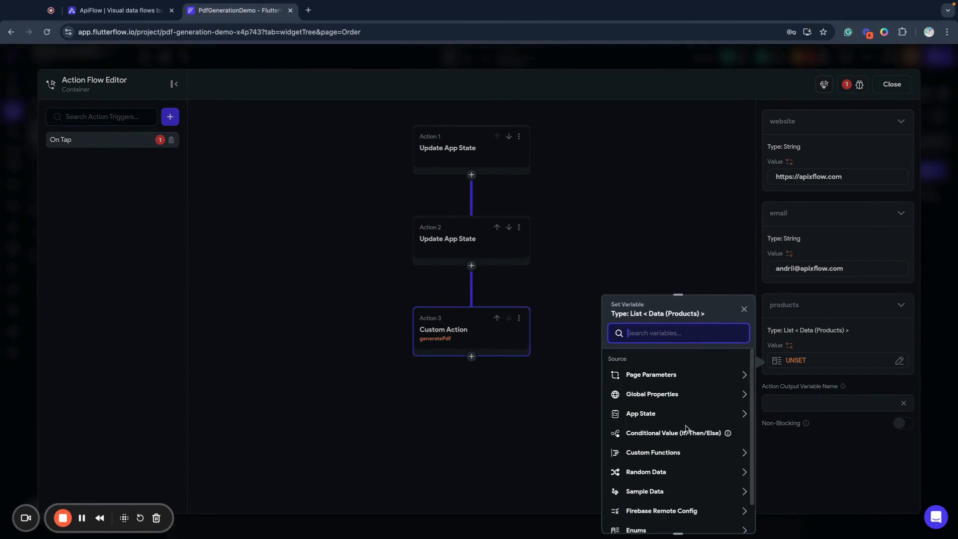
{"action": "left_click", "coordinate": [657, 413]}
{"action": "left_click", "coordinate": [634, 444]}
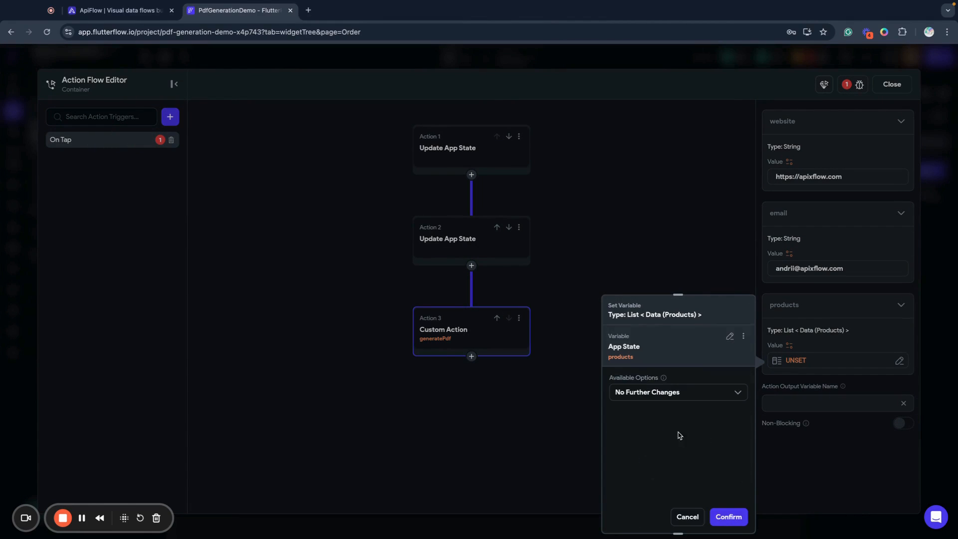
{"action": "left_click", "coordinate": [695, 389]}
{"action": "left_click", "coordinate": [680, 378]}
{"action": "left_click", "coordinate": [728, 516]}
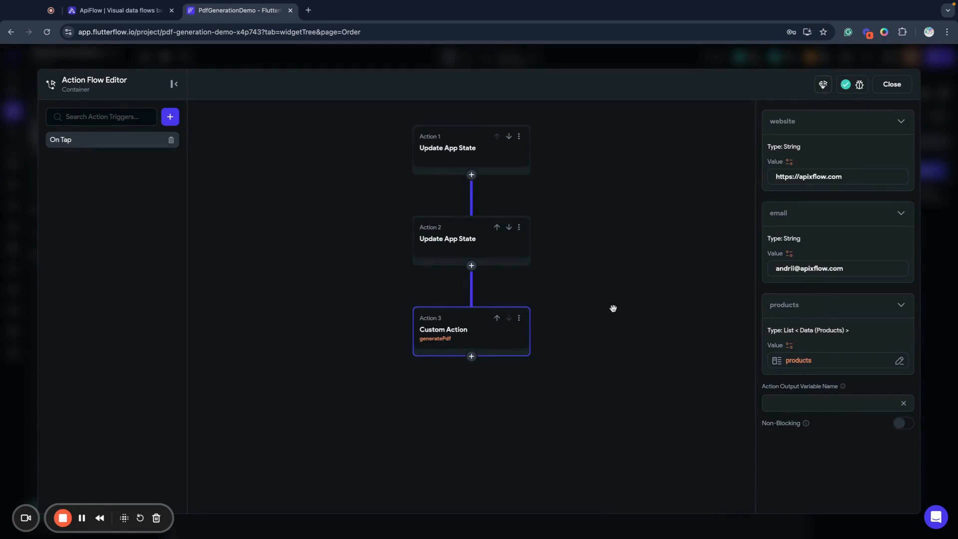
Enter an output variable name for the generatePdf action and close the Action Flow Editor
{"action": "left_click", "coordinate": [833, 407]}
{"action": "type", "text": "eneratedPdf"}
{"action": "left_click", "coordinate": [673, 338]}
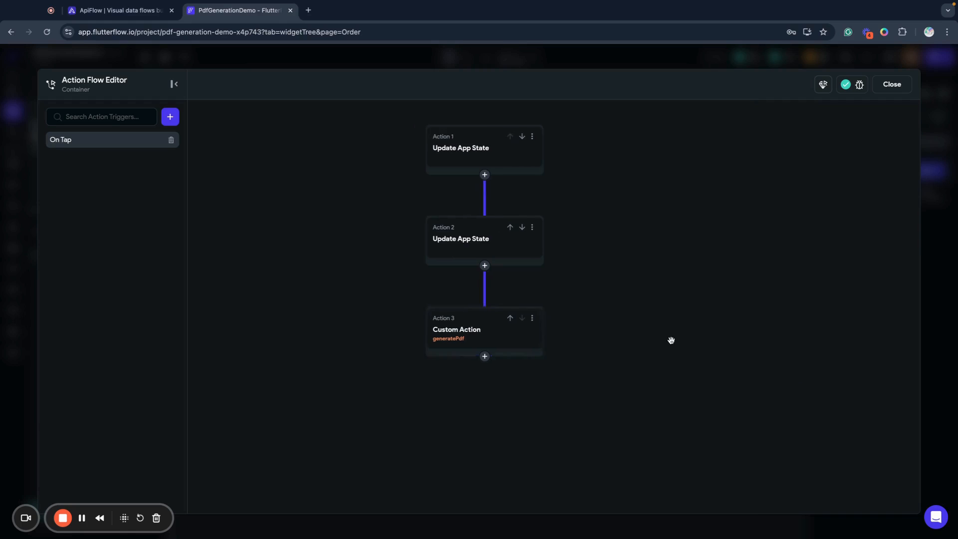
{"action": "left_click", "coordinate": [891, 84]}
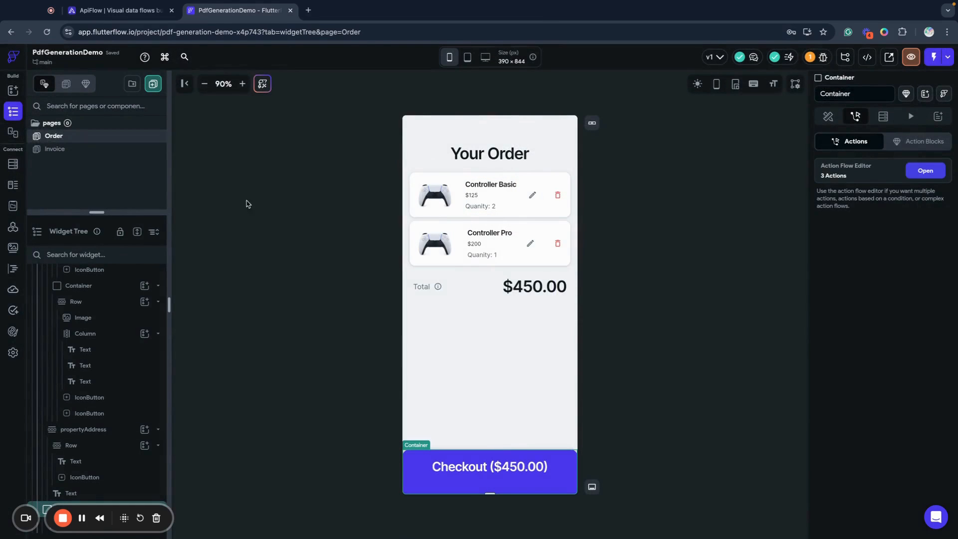
Examine the generatePdf custom action code in FlutterFlow against the invoice template and its FlutterFlow data fields in APIxFlow
{"action": "left_click", "coordinate": [13, 269]}
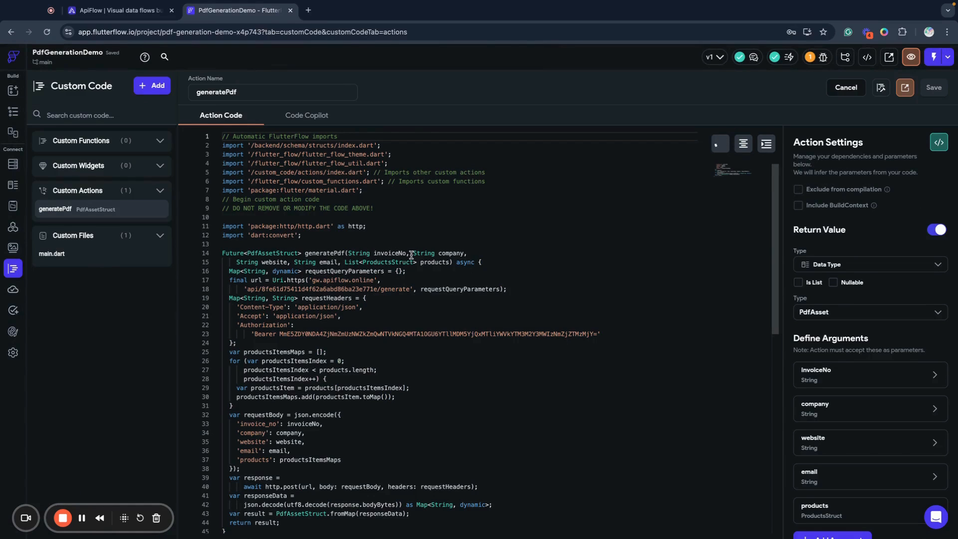
{"action": "left_click", "coordinate": [149, 11]}
{"action": "scroll", "coordinate": [787, 392], "scroll_direction": "down", "scroll_amount": 5}
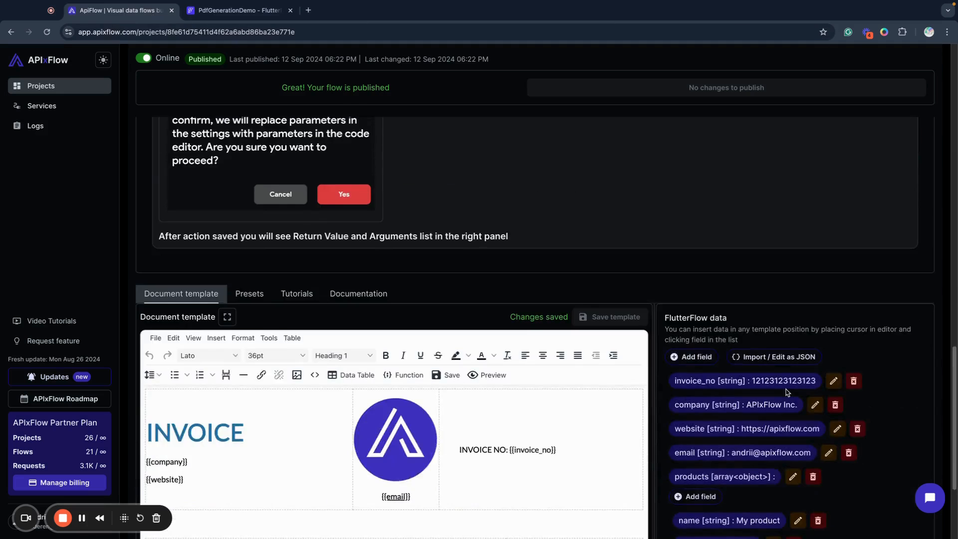
{"action": "scroll", "coordinate": [787, 393], "scroll_direction": "down", "scroll_amount": 3}
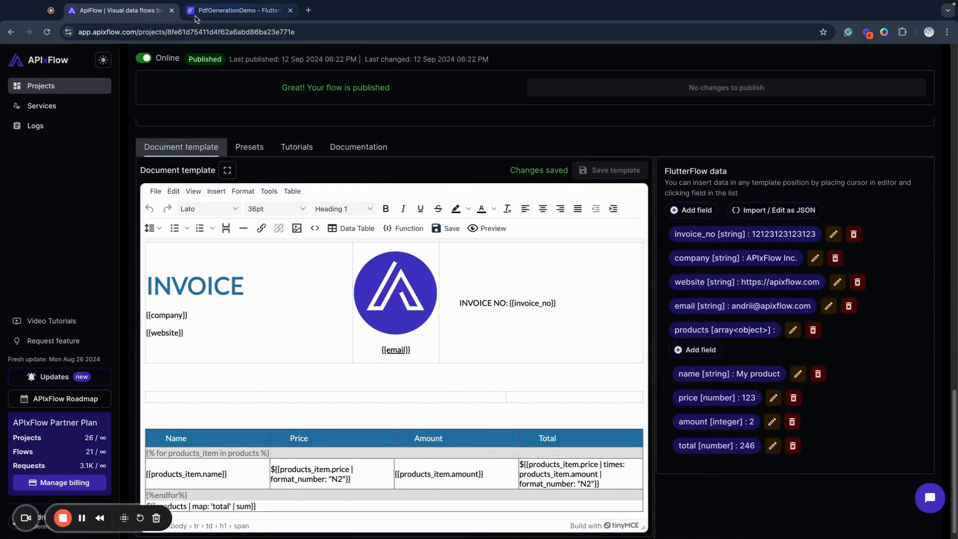
{"action": "left_click", "coordinate": [196, 19]}
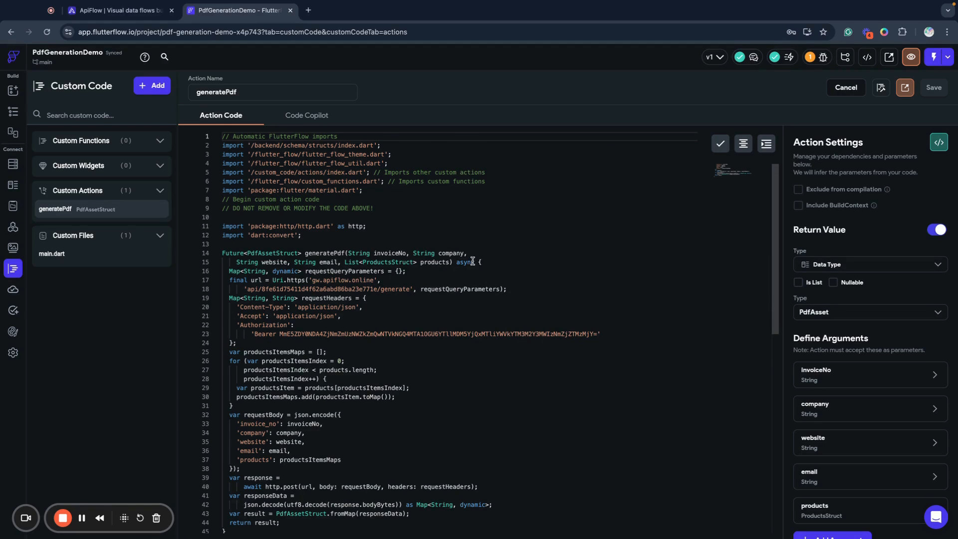
{"action": "scroll", "coordinate": [469, 262], "scroll_direction": "down", "scroll_amount": 1}
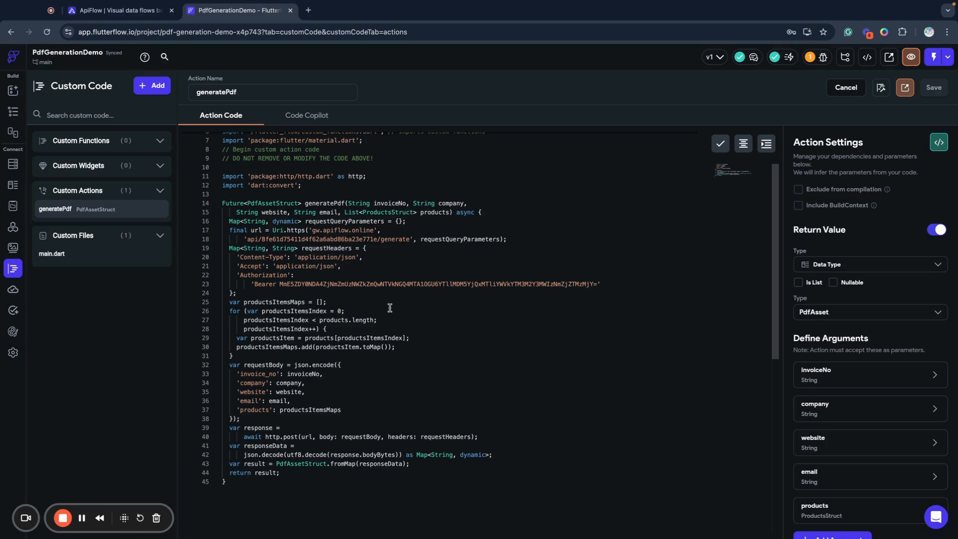
{"action": "scroll", "coordinate": [363, 308], "scroll_direction": "down", "scroll_amount": 3}
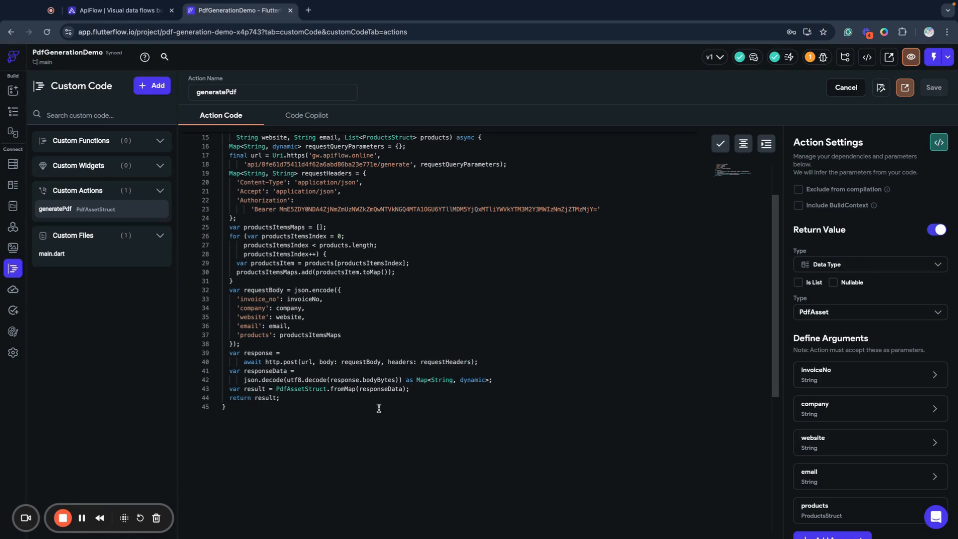
{"action": "double_click", "coordinate": [297, 391]}
{"action": "scroll", "coordinate": [294, 399], "scroll_direction": "up", "scroll_amount": 3}
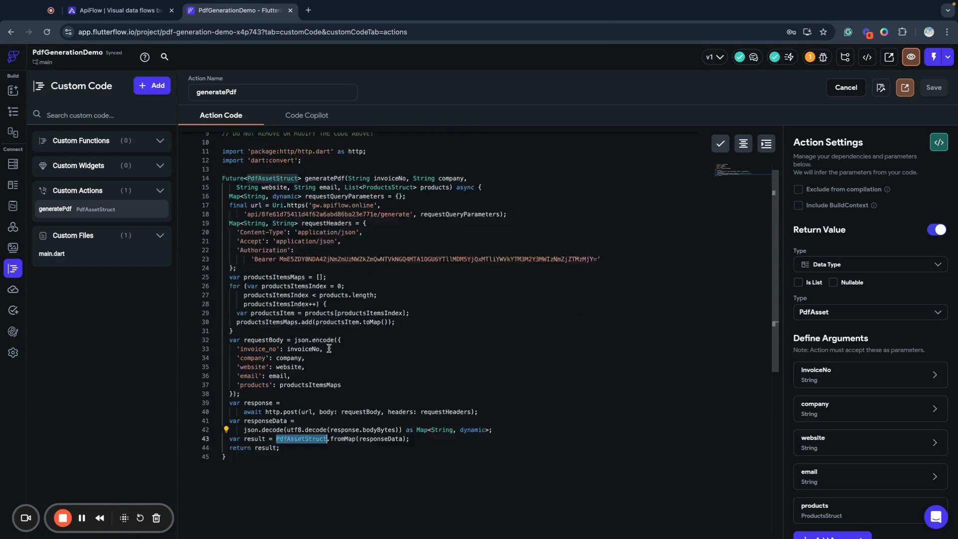
{"action": "scroll", "coordinate": [326, 439], "scroll_direction": "down", "scroll_amount": 1}
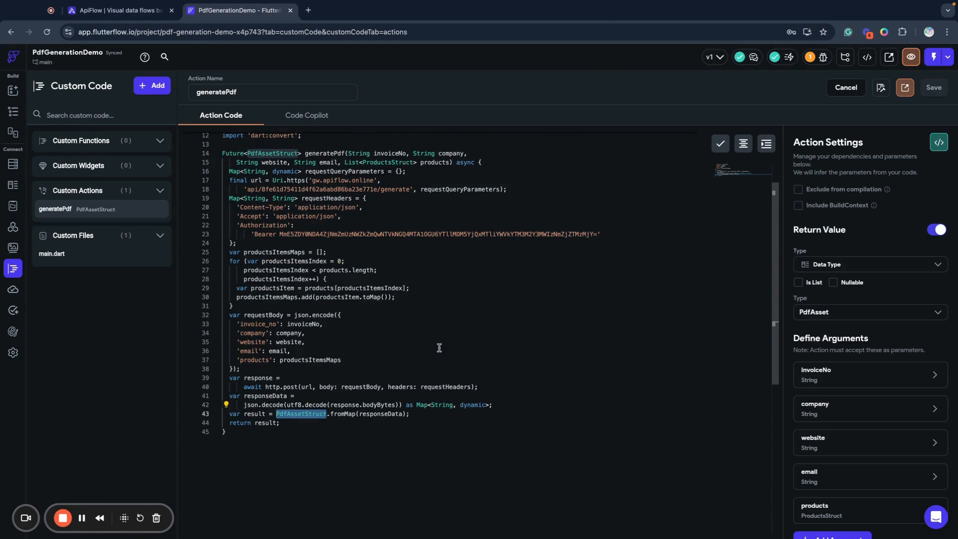
Compare the PdfAsset and Products data type instructions in APIxFlow with the struct types used in FlutterFlow's generatePdf code
{"action": "left_click", "coordinate": [115, 13]}
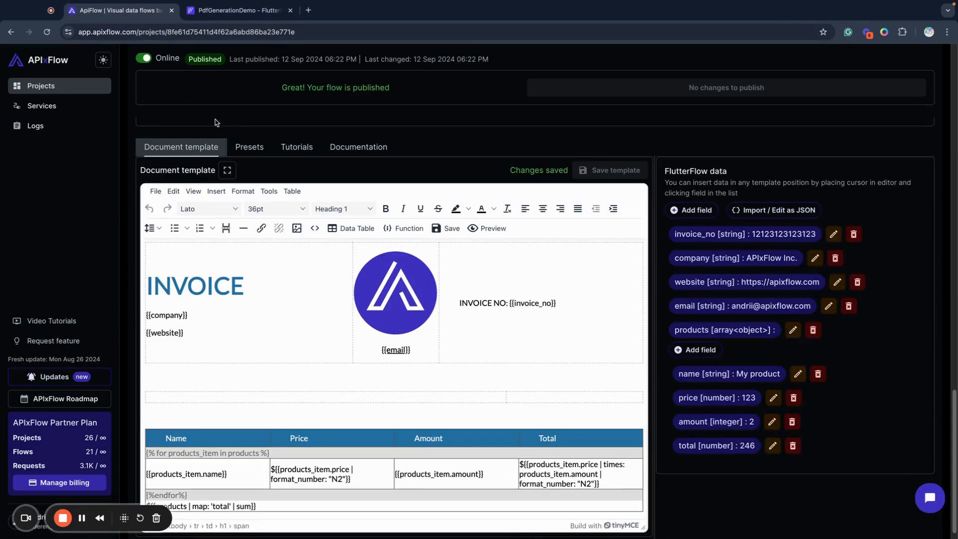
{"action": "scroll", "coordinate": [290, 231], "scroll_direction": "up", "scroll_amount": 15}
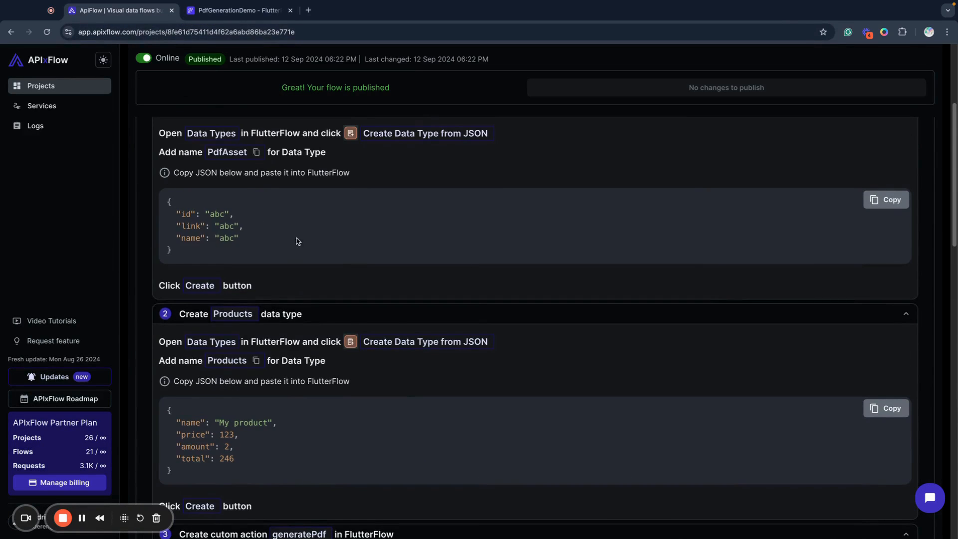
{"action": "scroll", "coordinate": [218, 235], "scroll_direction": "down", "scroll_amount": 3}
{"action": "left_click", "coordinate": [235, 10]}
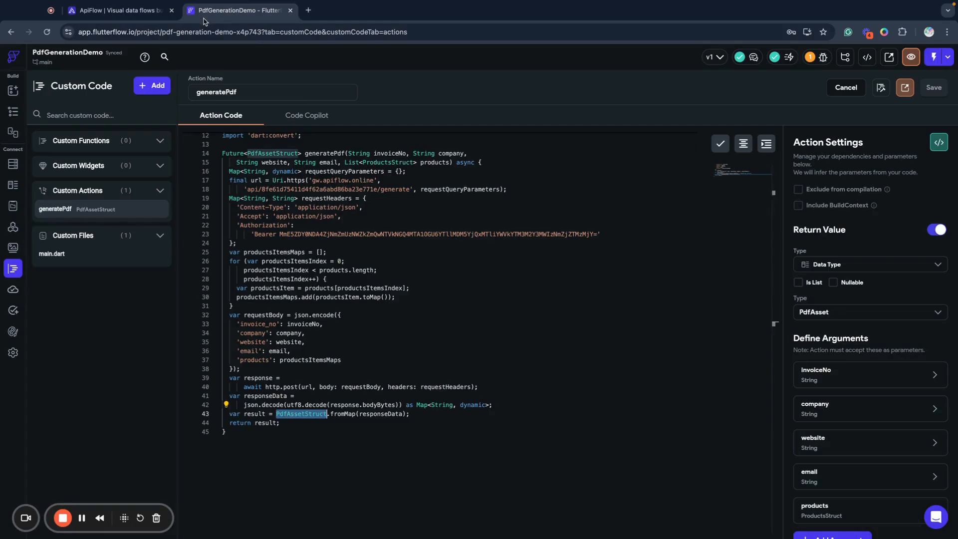
{"action": "scroll", "coordinate": [374, 265], "scroll_direction": "up", "scroll_amount": 4}
{"action": "left_click", "coordinate": [374, 264]}
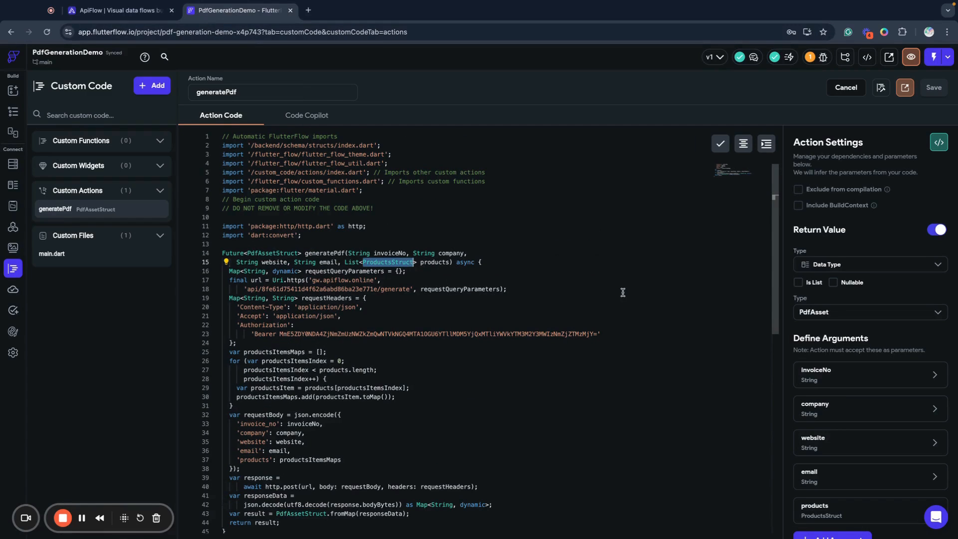
{"action": "scroll", "coordinate": [628, 406], "scroll_direction": "down", "scroll_amount": 2}
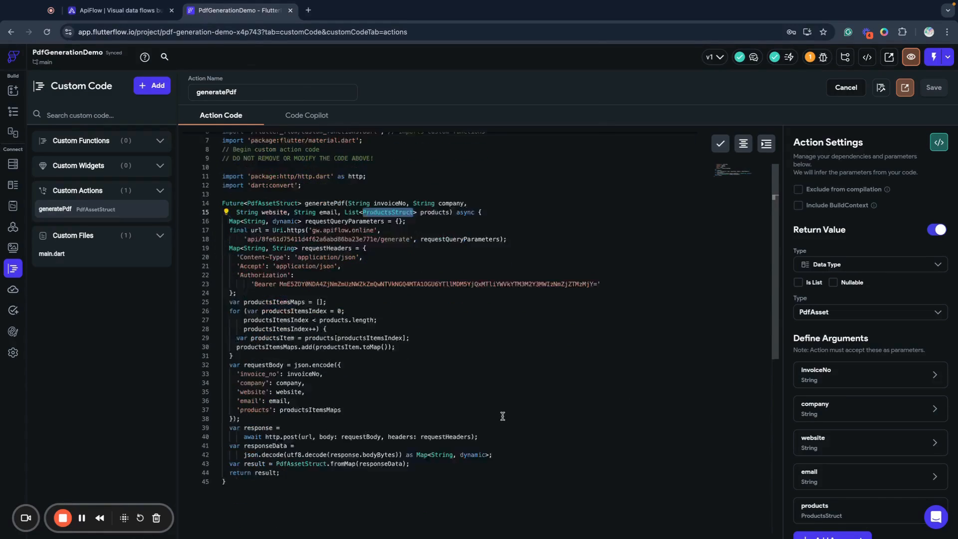
{"action": "scroll", "coordinate": [499, 417], "scroll_direction": "down", "scroll_amount": 2}
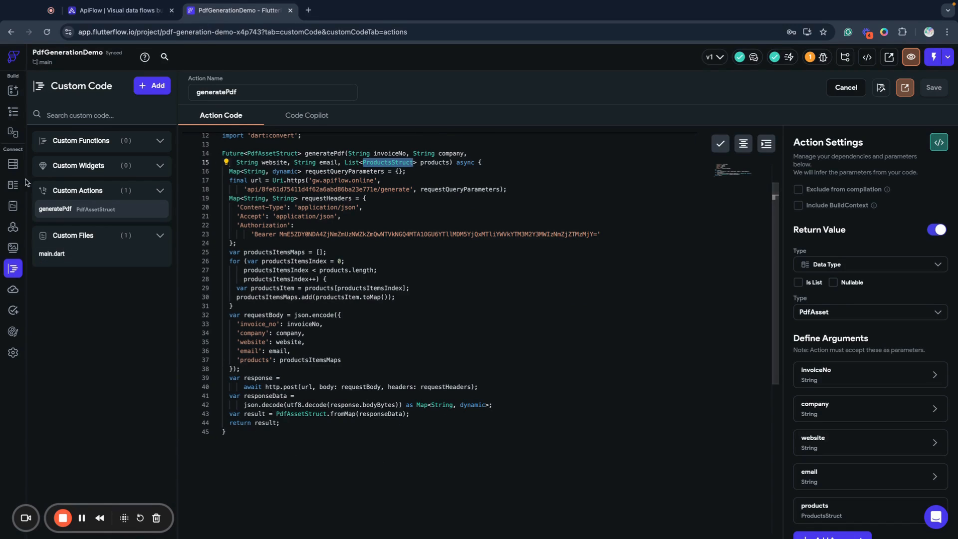
Review the App State variables and the PdfAsset data type's fields, and return to the Order page
{"action": "left_click", "coordinate": [13, 209]}
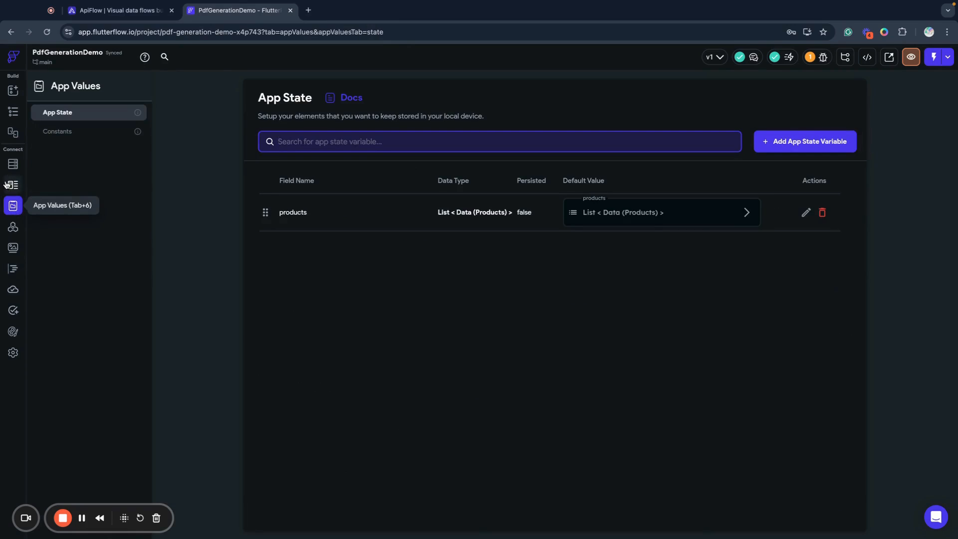
{"action": "left_click", "coordinate": [12, 186]}
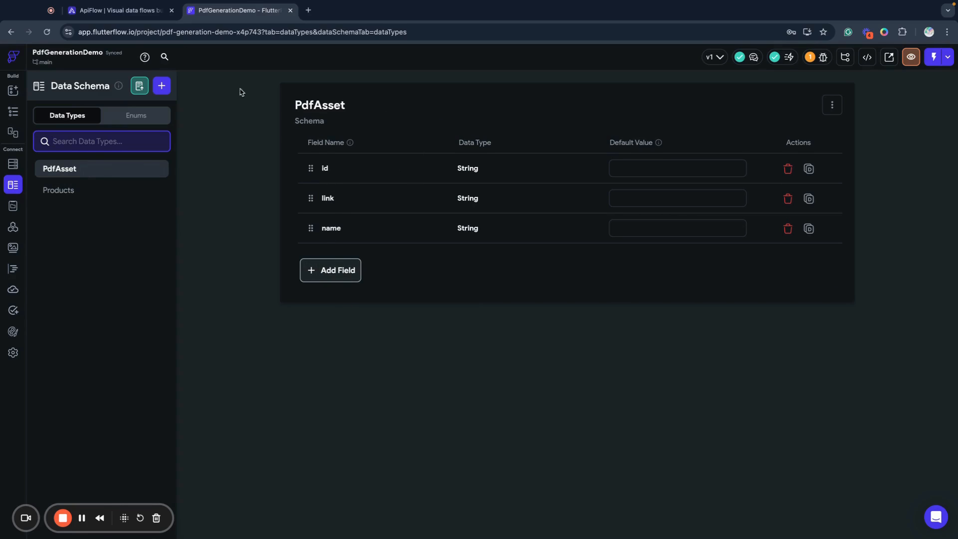
{"action": "left_click", "coordinate": [119, 17]}
{"action": "left_click", "coordinate": [234, 10]}
{"action": "left_click", "coordinate": [13, 112]}
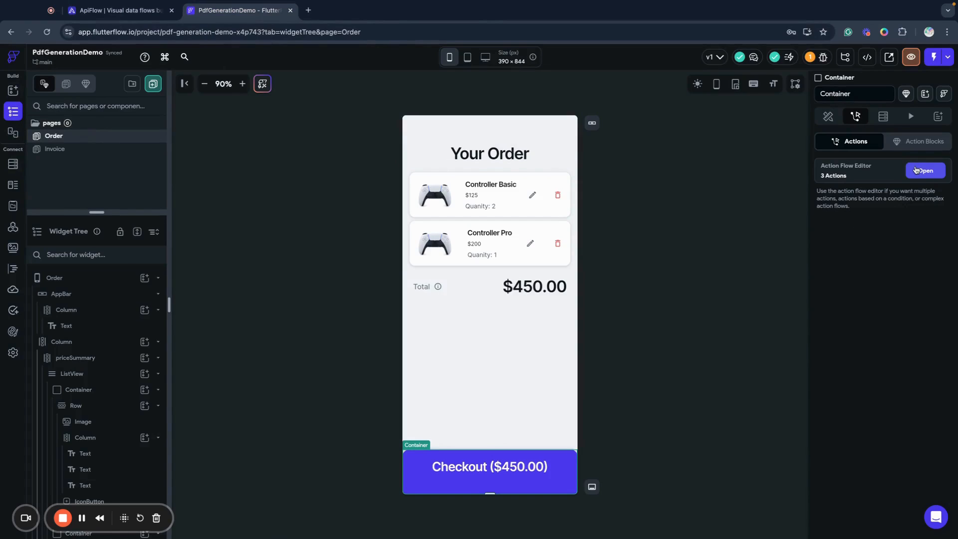
Create an App State variable named generatedPdf with the PdfAsset data type, leaving its default fields unset
{"action": "left_click", "coordinate": [13, 207]}
{"action": "left_click", "coordinate": [781, 150]}
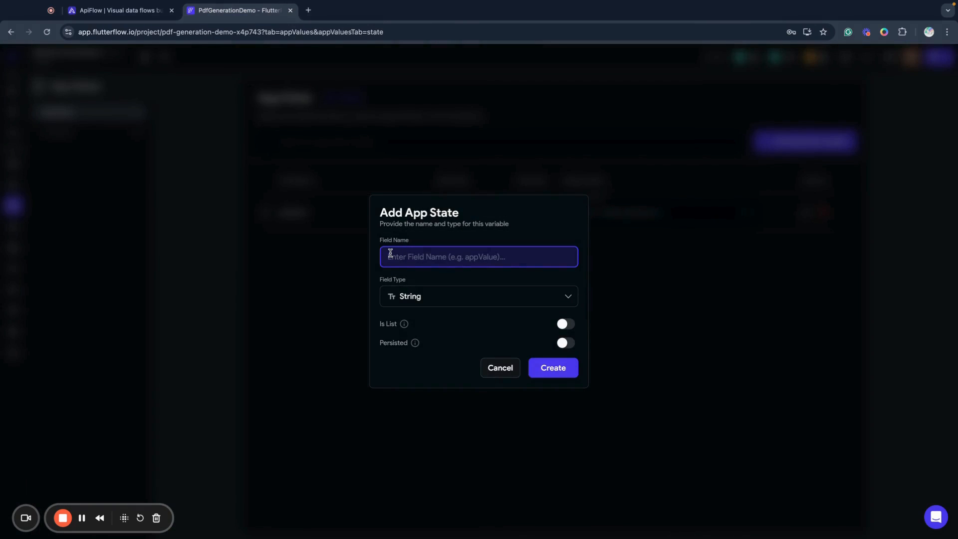
{"action": "type", "text": "generatedPdf"}
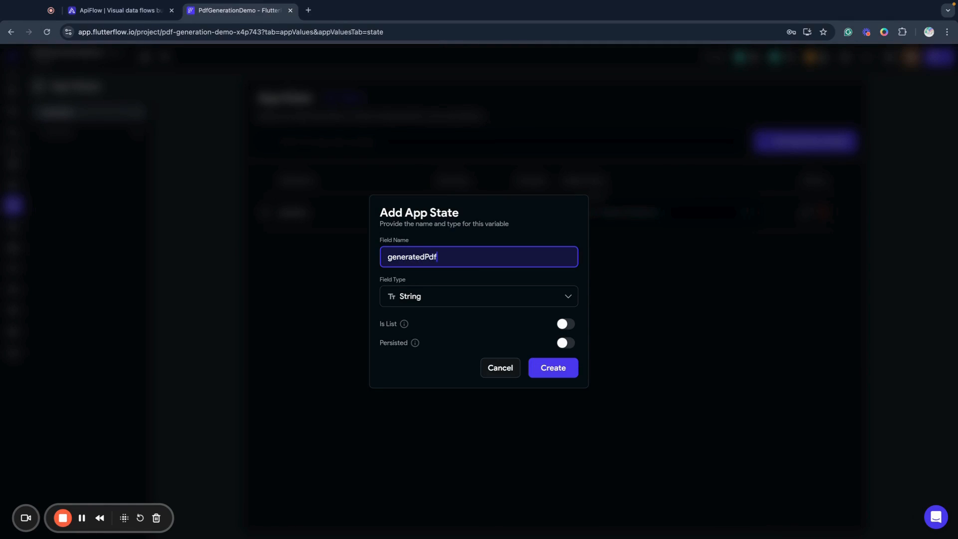
{"action": "left_click", "coordinate": [421, 300]}
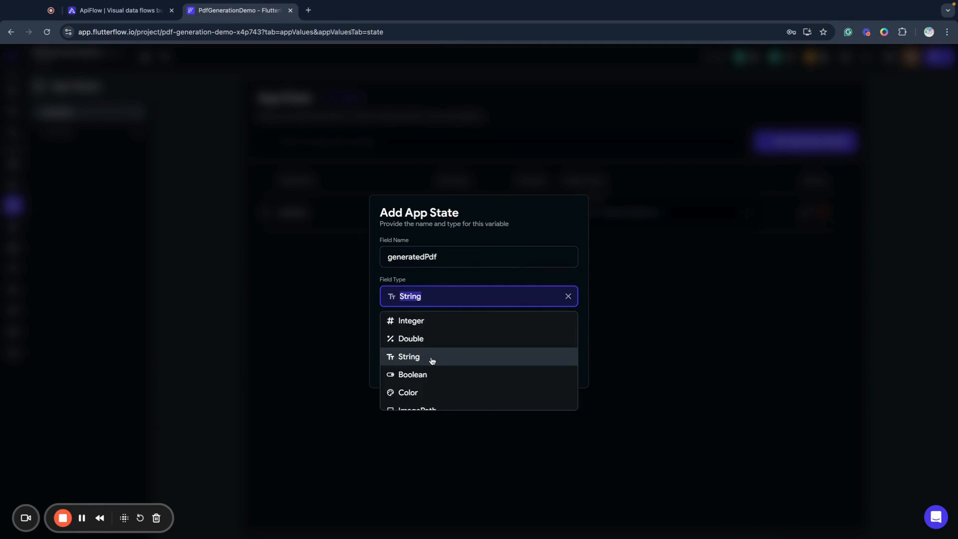
{"action": "scroll", "coordinate": [433, 361], "scroll_direction": "down", "scroll_amount": 2}
{"action": "scroll", "coordinate": [432, 364], "scroll_direction": "down", "scroll_amount": 3}
{"action": "left_click", "coordinate": [417, 382]}
{"action": "left_click", "coordinate": [403, 310]}
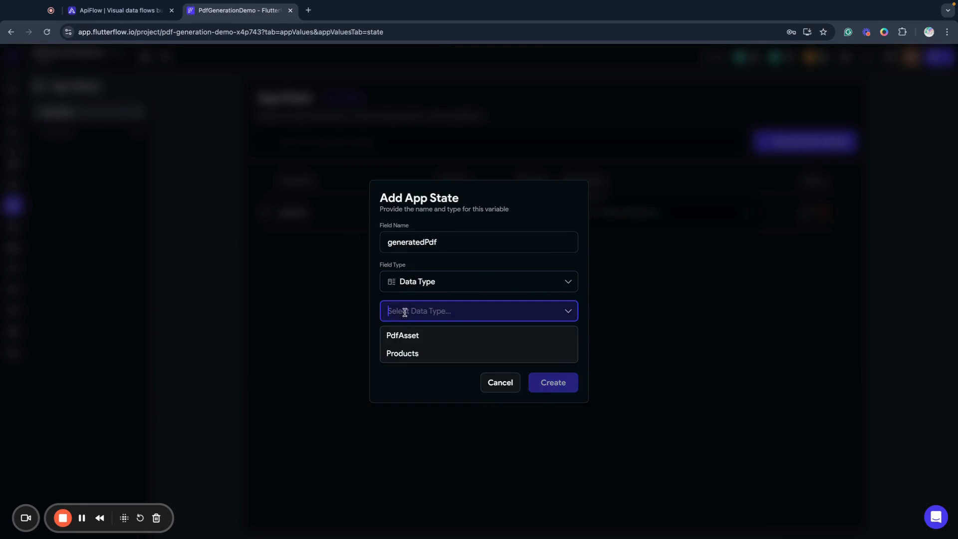
{"action": "left_click", "coordinate": [402, 336]}
{"action": "left_click", "coordinate": [553, 382]}
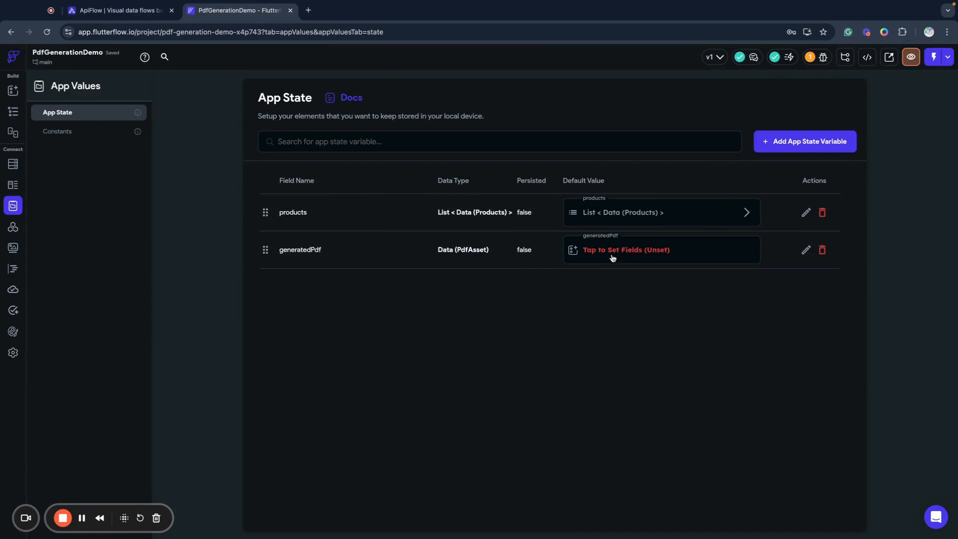
{"action": "left_click", "coordinate": [632, 256]}
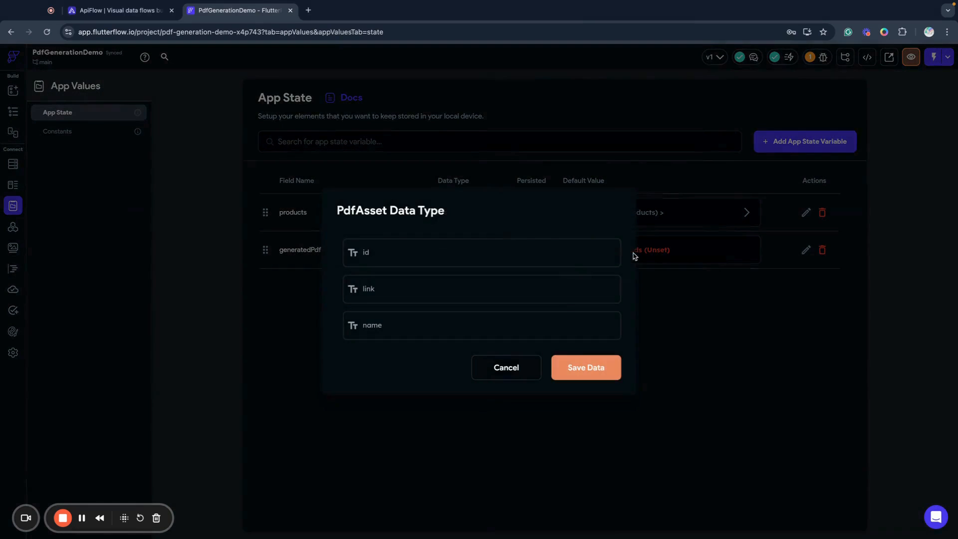
{"action": "left_click", "coordinate": [538, 370]}
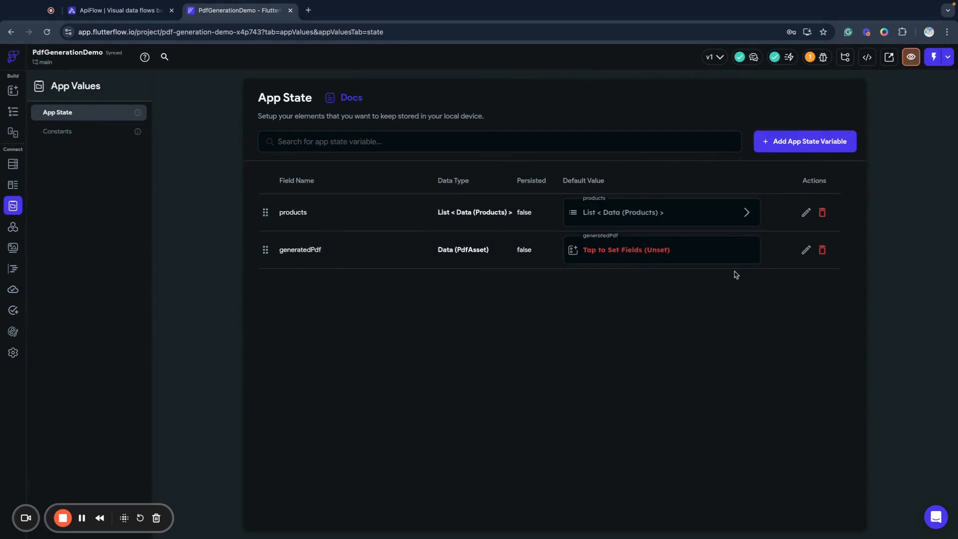
Add an Update App State action after generatePdf in the Order page's Checkout container action flow
{"action": "left_click", "coordinate": [13, 90]}
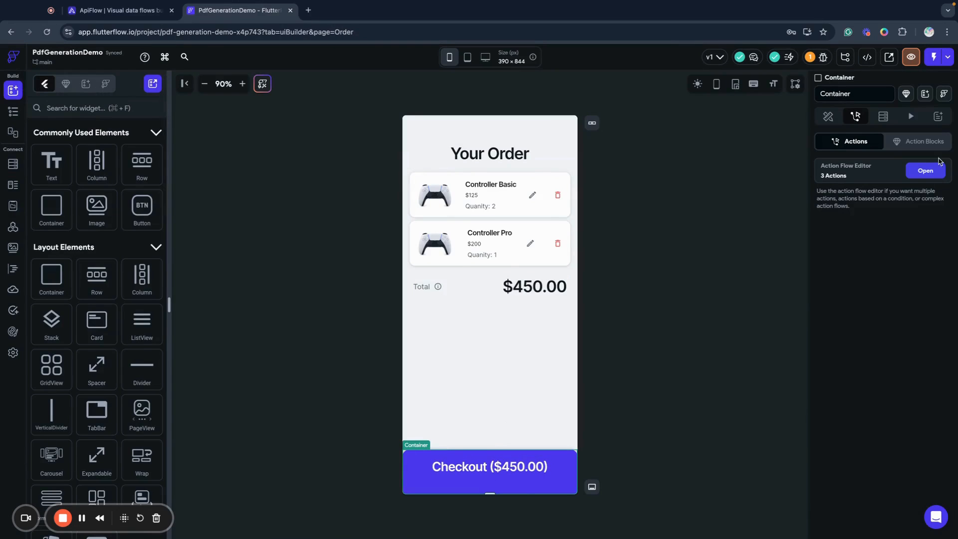
{"action": "left_click", "coordinate": [927, 170]}
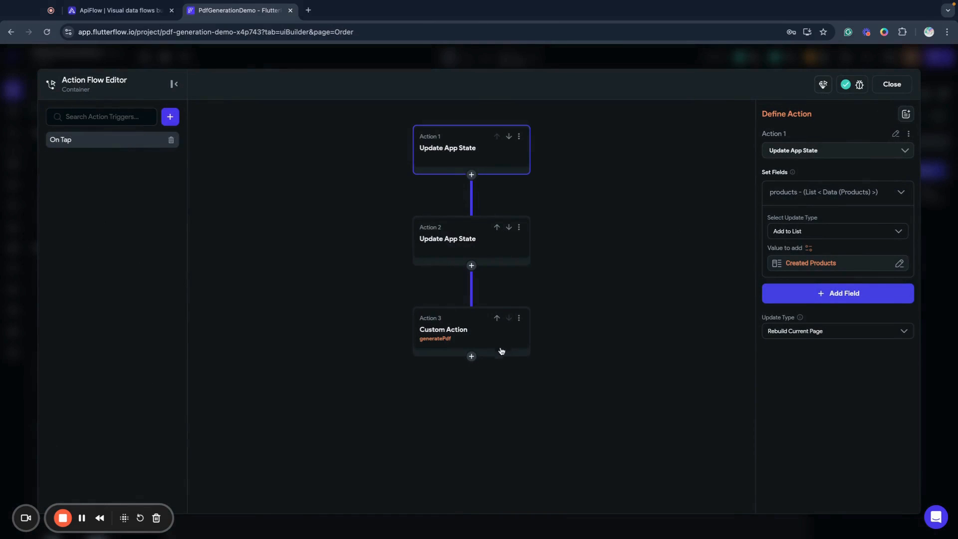
{"action": "left_click", "coordinate": [471, 356]}
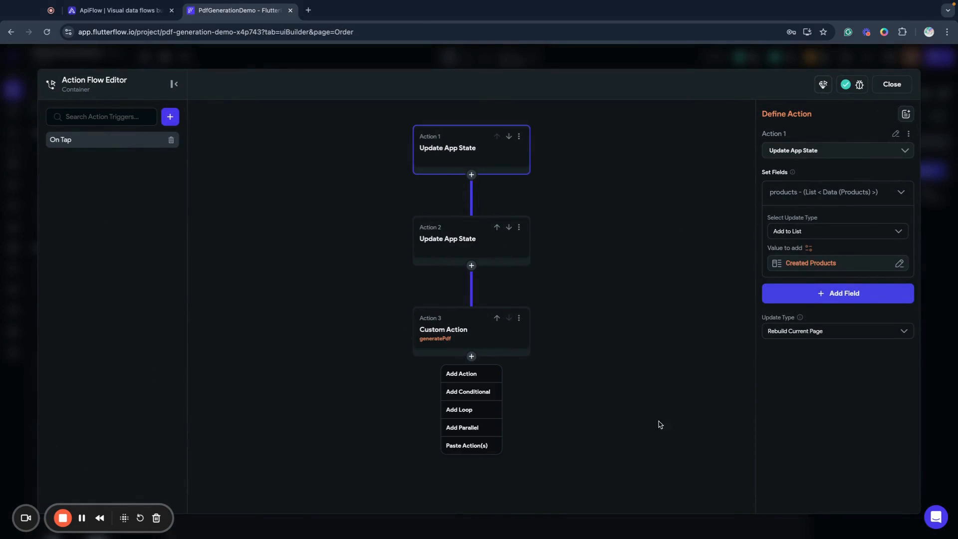
{"action": "left_click", "coordinate": [461, 374]}
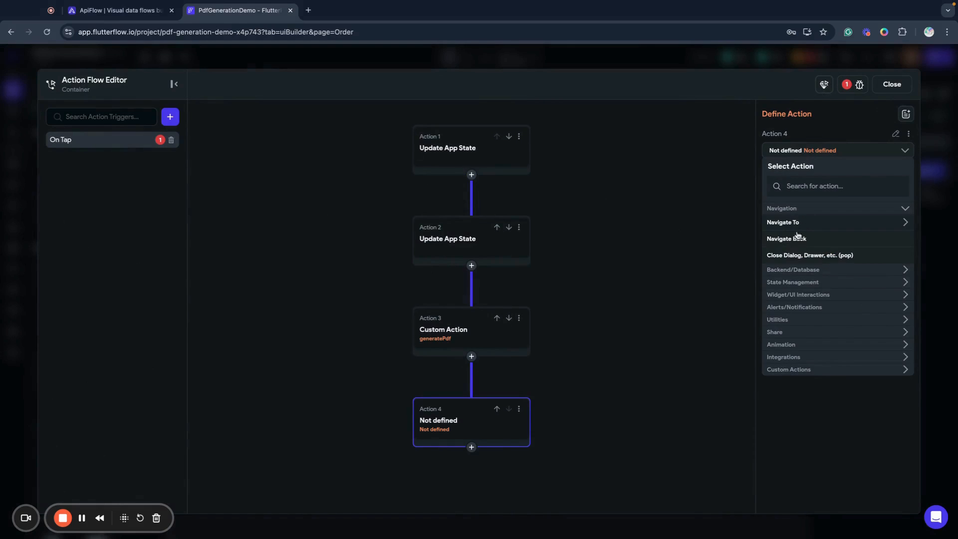
{"action": "left_click", "coordinate": [811, 186]}
{"action": "type", "text": "app"}
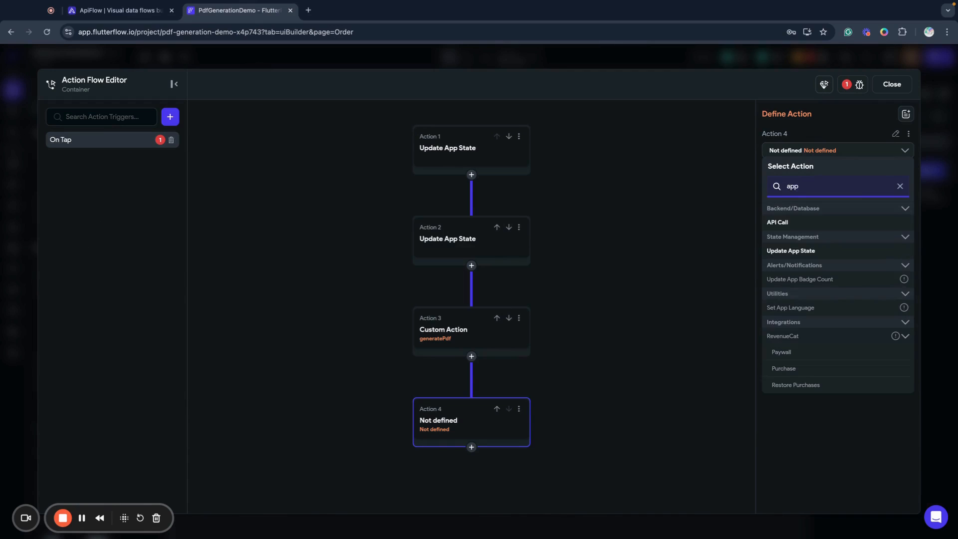
{"action": "left_click", "coordinate": [784, 251]}
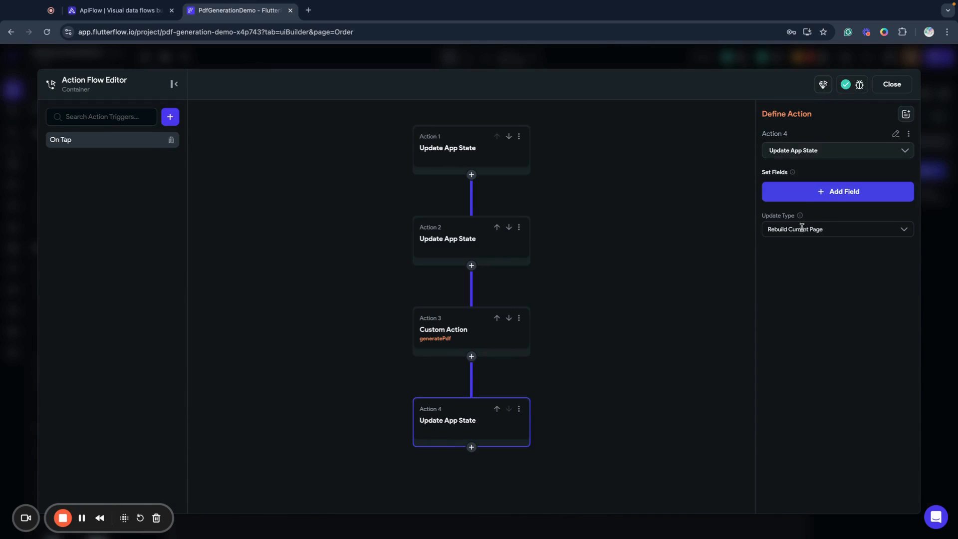
Set the generatedPdf app state field to the generatedPdf action output in the new update action, and close the Action Flow Editor
{"action": "left_click", "coordinate": [805, 196]}
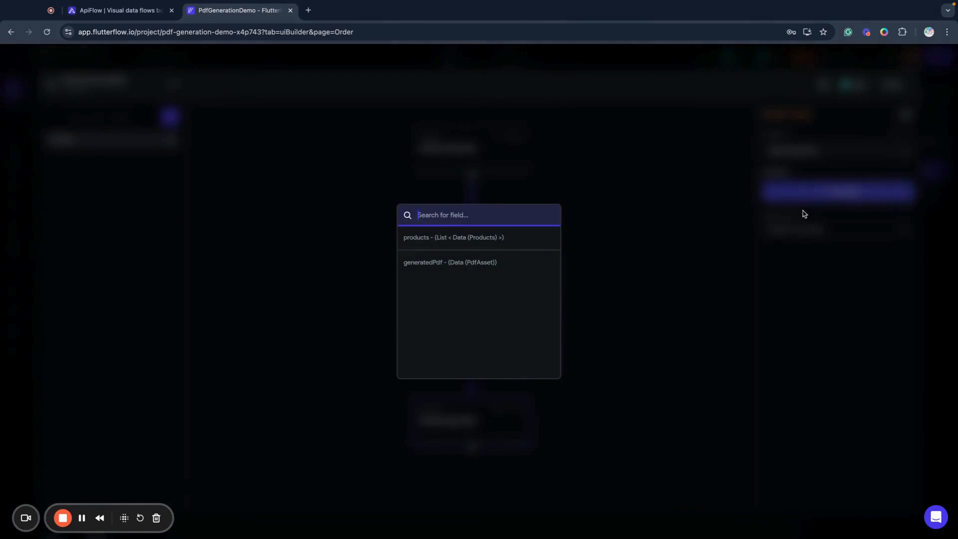
{"action": "left_click", "coordinate": [419, 269]}
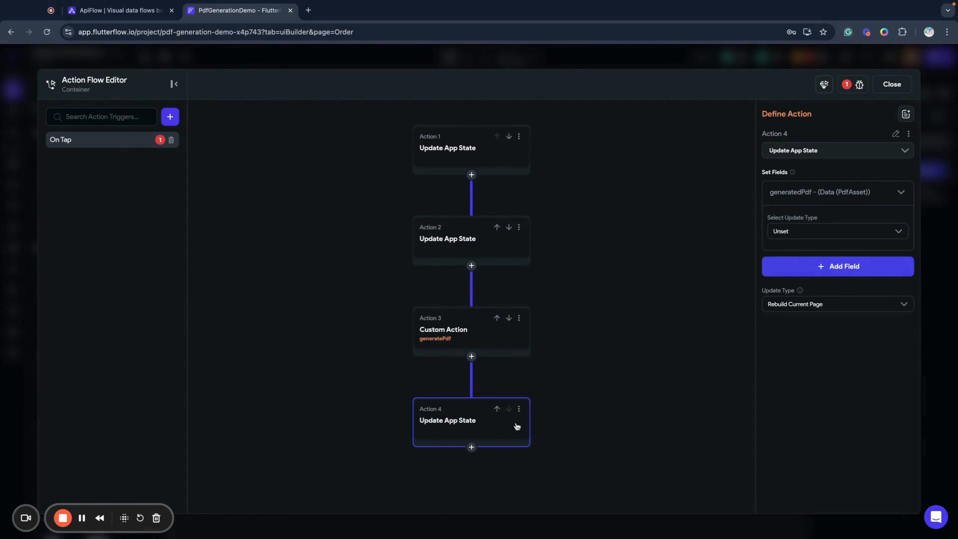
{"action": "left_click", "coordinate": [800, 232]}
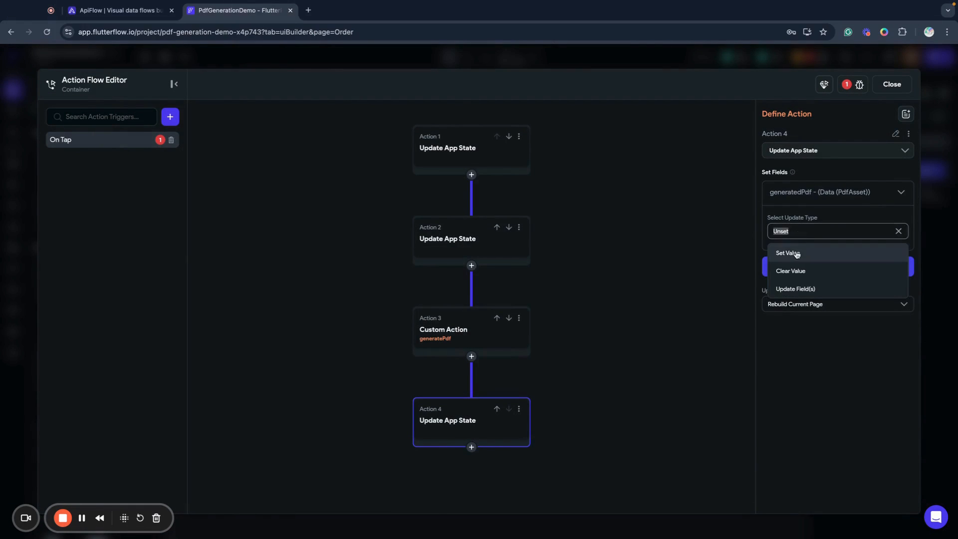
{"action": "left_click", "coordinate": [799, 252]}
{"action": "left_click", "coordinate": [797, 264]}
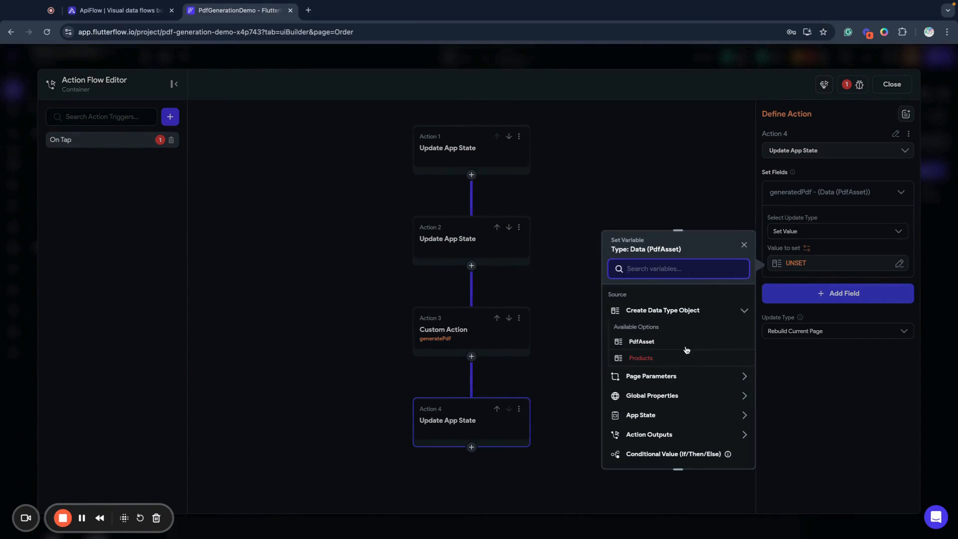
{"action": "scroll", "coordinate": [685, 369], "scroll_direction": "down", "scroll_amount": 2}
{"action": "left_click", "coordinate": [684, 381]}
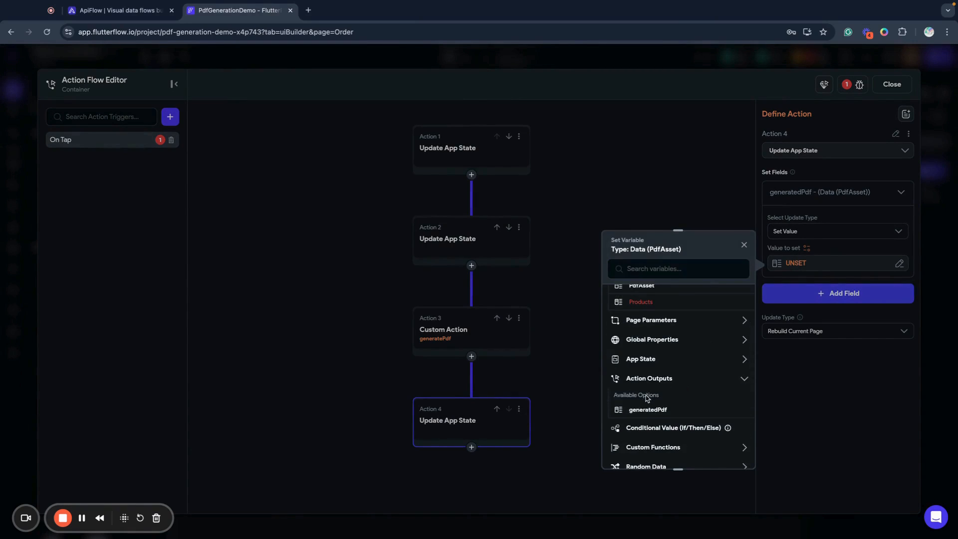
{"action": "left_click", "coordinate": [645, 411]}
{"action": "left_click", "coordinate": [729, 452]}
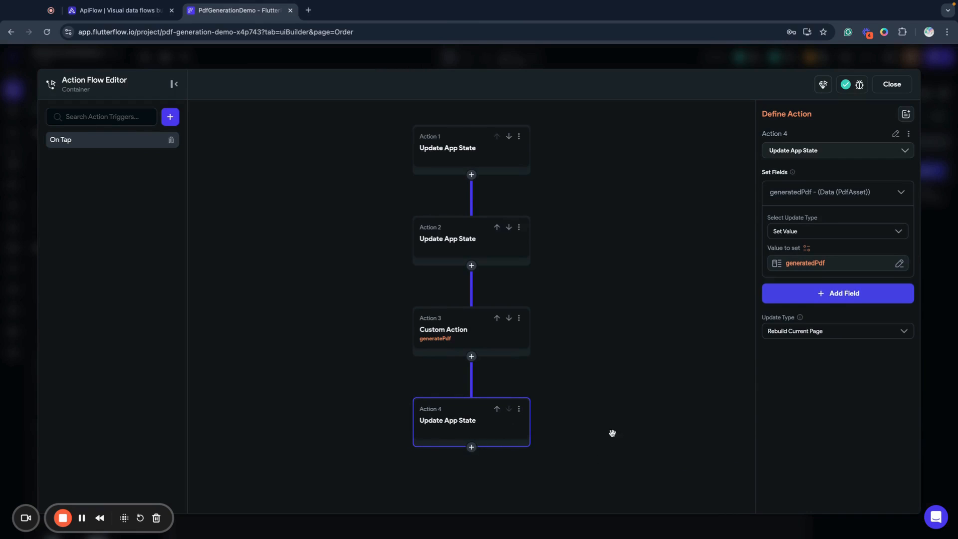
{"action": "left_click", "coordinate": [892, 85]}
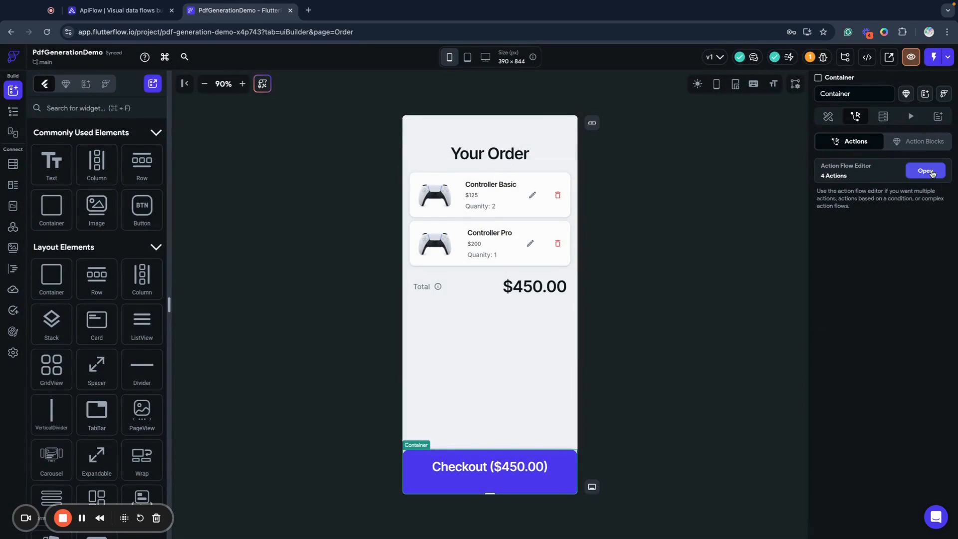
Add a Navigate To Invoice action at the end of the Checkout action flow and close the editor
{"action": "left_click", "coordinate": [910, 173]}
{"action": "left_click", "coordinate": [502, 438]}
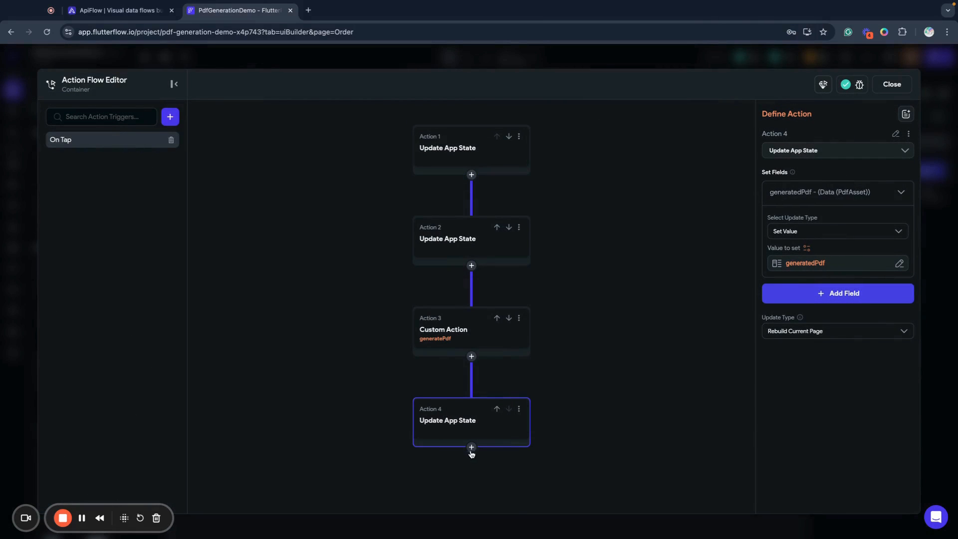
{"action": "left_click", "coordinate": [471, 447]}
{"action": "left_click", "coordinate": [471, 358]}
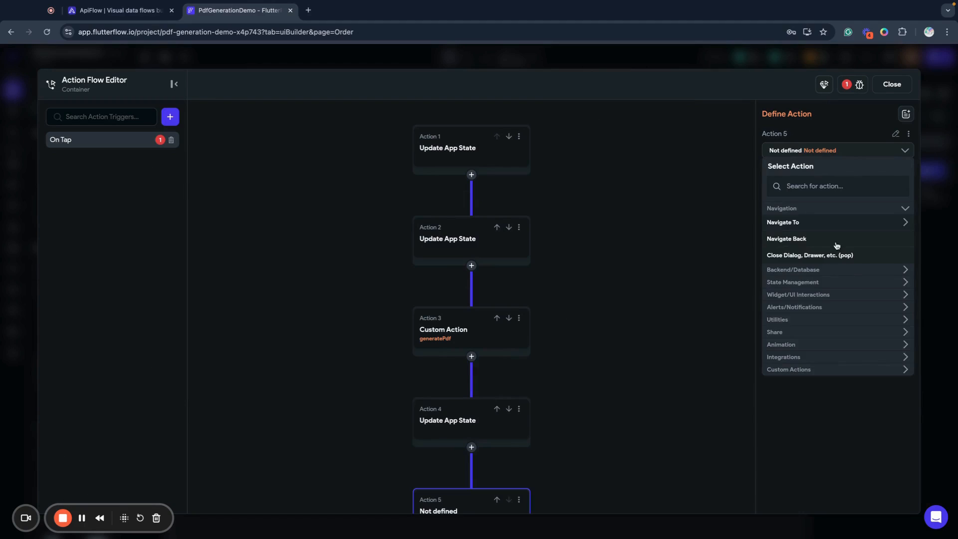
{"action": "left_click", "coordinate": [824, 224]}
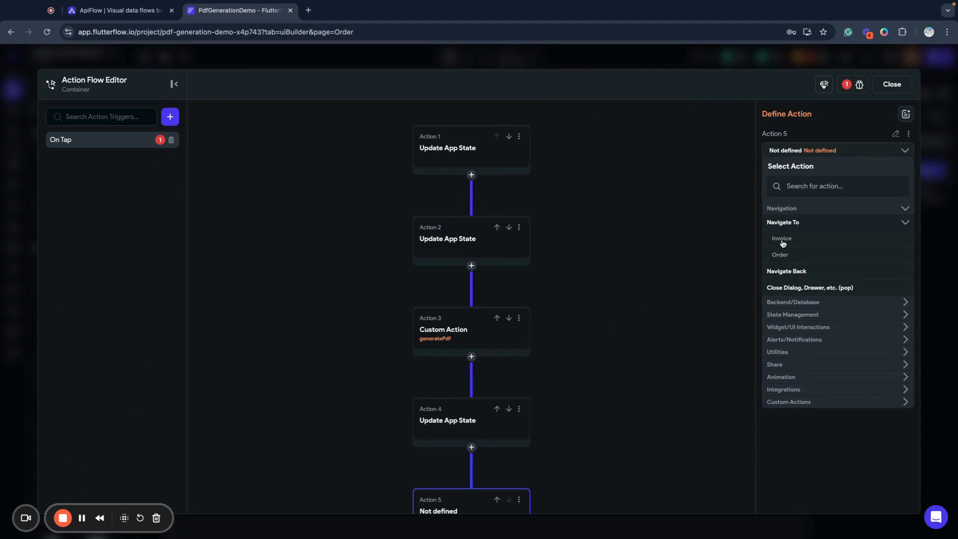
{"action": "left_click", "coordinate": [782, 240]}
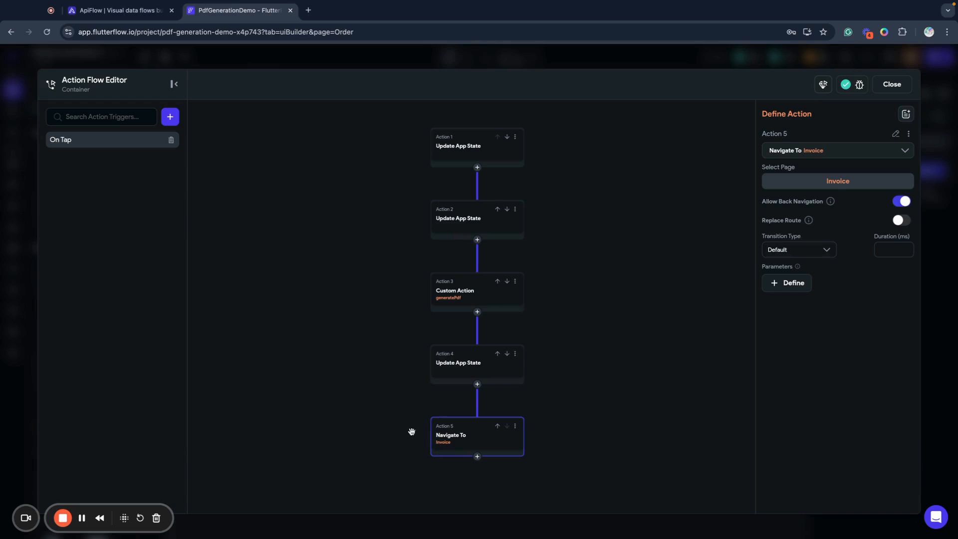
{"action": "left_click", "coordinate": [898, 85]}
Bind the network path of the Invoice page's PdfViewer to the link field of the generatedPdf app state variable
{"action": "left_click", "coordinate": [13, 113]}
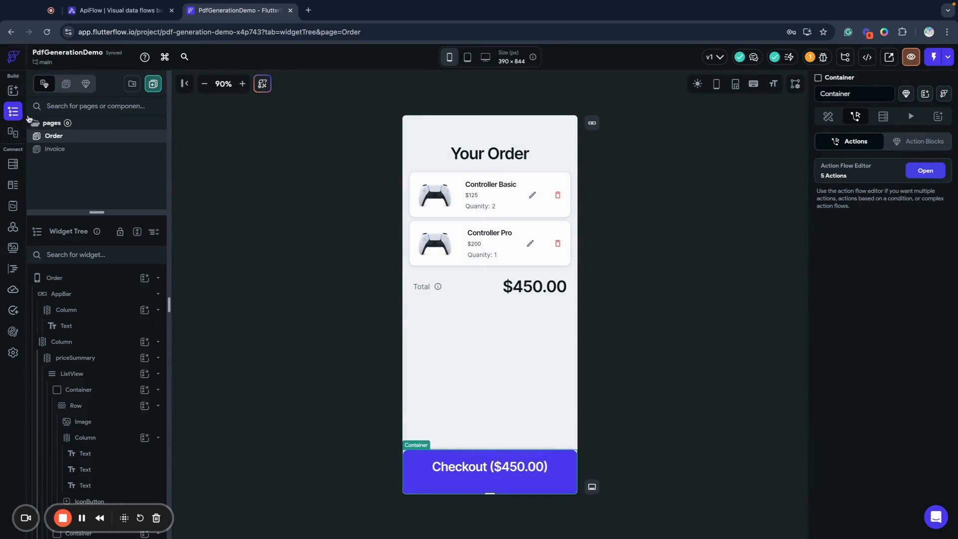
{"action": "left_click", "coordinate": [57, 149]}
{"action": "left_click", "coordinate": [505, 259]}
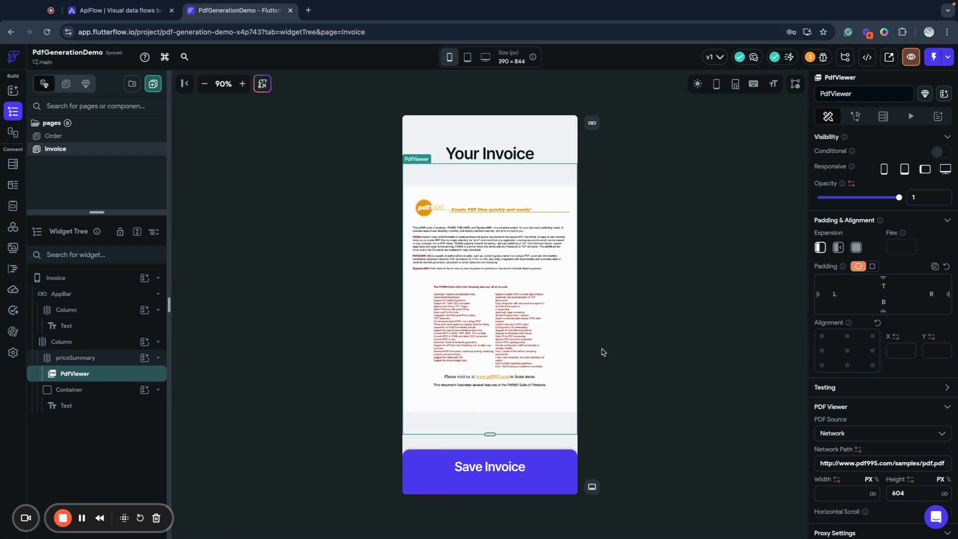
{"action": "left_click", "coordinate": [858, 449]}
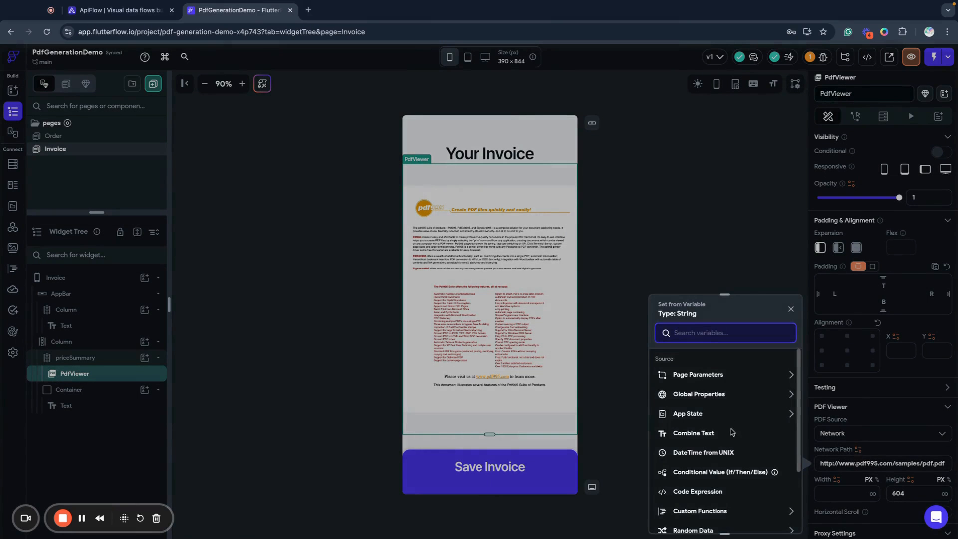
{"action": "scroll", "coordinate": [723, 429], "scroll_direction": "down", "scroll_amount": 3}
{"action": "scroll", "coordinate": [698, 414], "scroll_direction": "up", "scroll_amount": 3}
{"action": "left_click", "coordinate": [688, 414]}
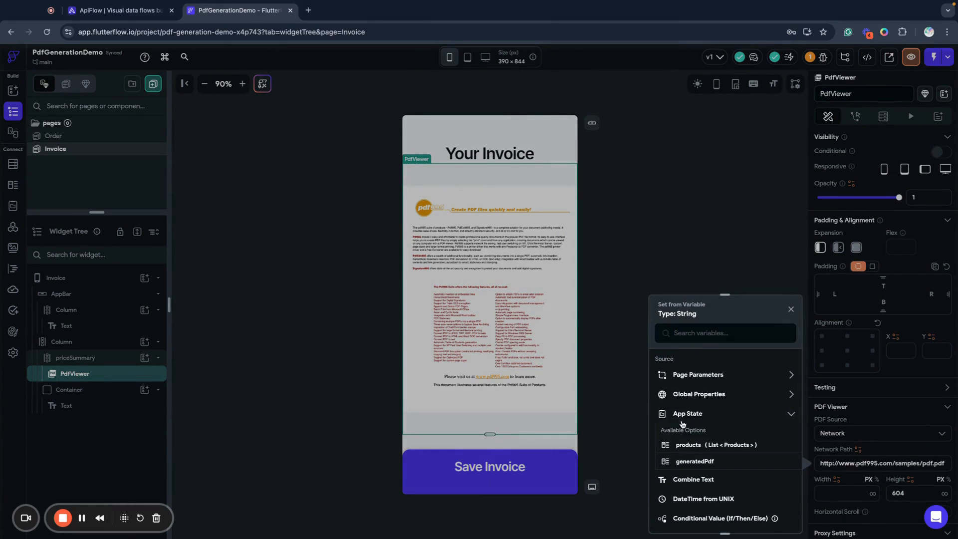
{"action": "left_click", "coordinate": [690, 462]}
{"action": "left_click", "coordinate": [681, 392]}
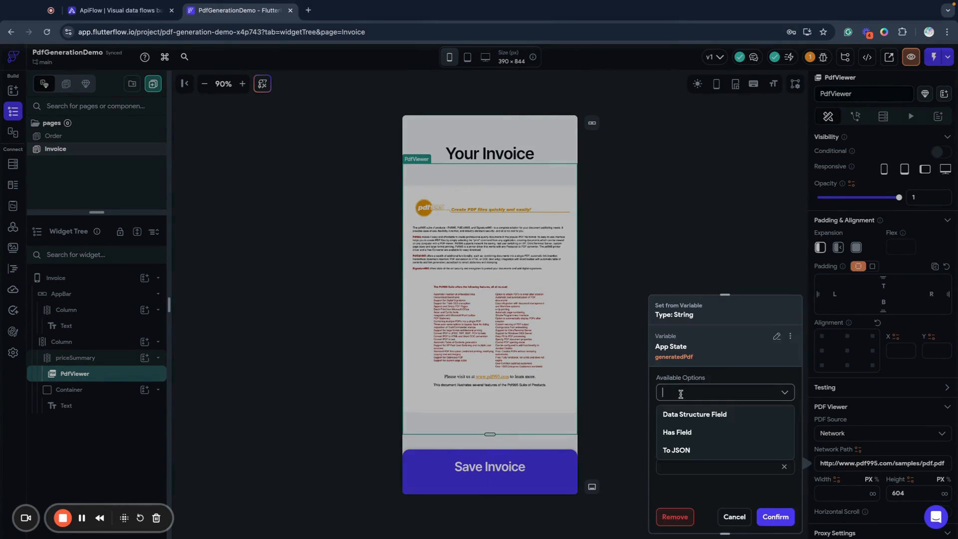
{"action": "left_click", "coordinate": [682, 414]}
{"action": "left_click", "coordinate": [685, 421]}
{"action": "left_click", "coordinate": [674, 452]}
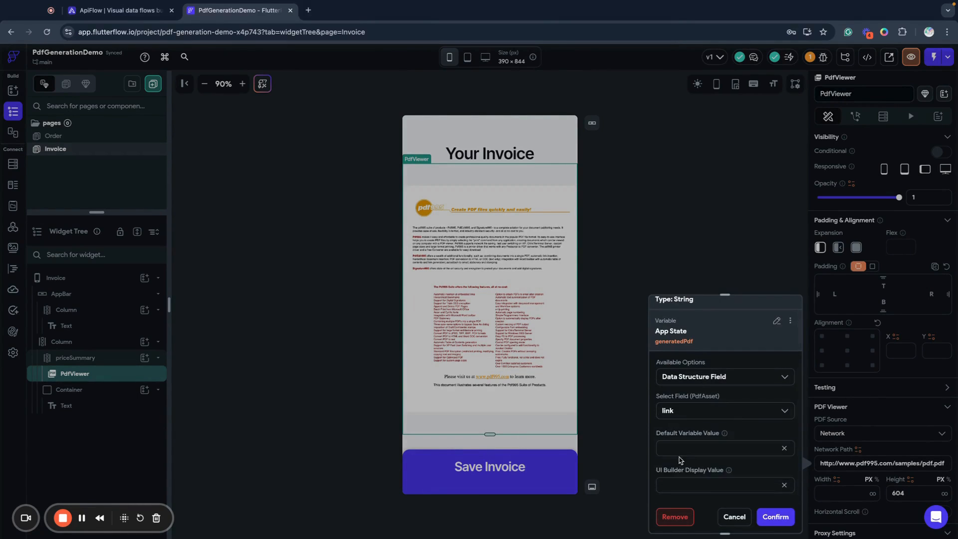
{"action": "left_click", "coordinate": [776, 516]}
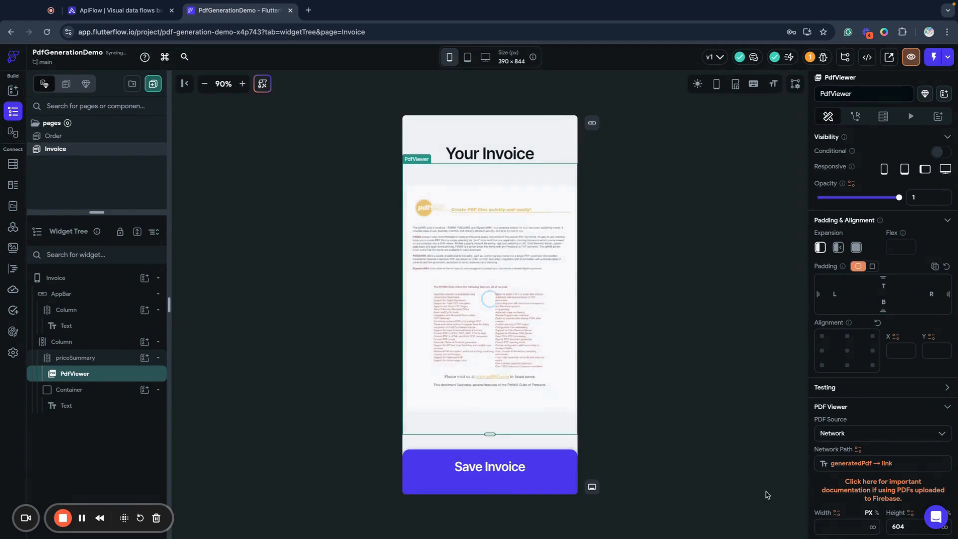
{"action": "left_click", "coordinate": [686, 428]}
{"action": "left_click", "coordinate": [570, 357]}
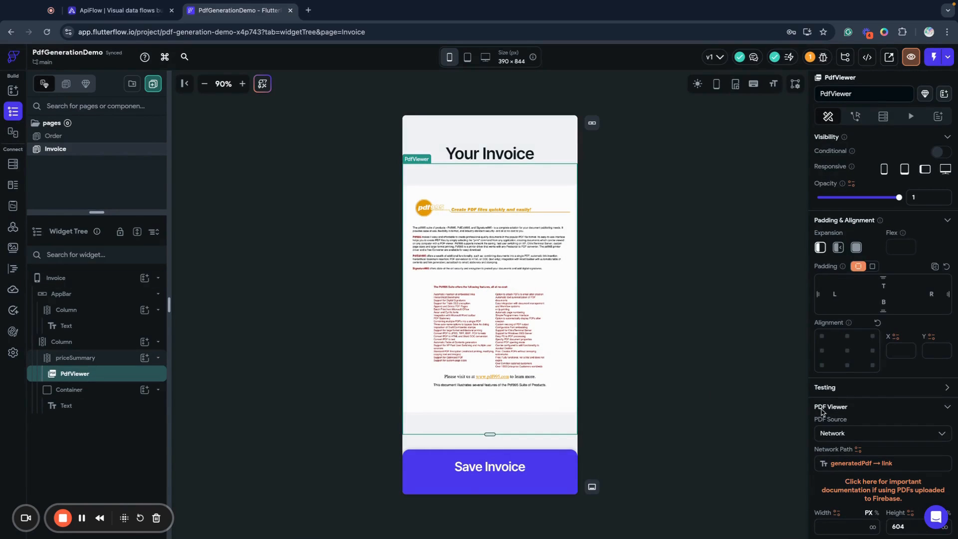
{"action": "scroll", "coordinate": [822, 412], "scroll_direction": "down", "scroll_amount": 1}
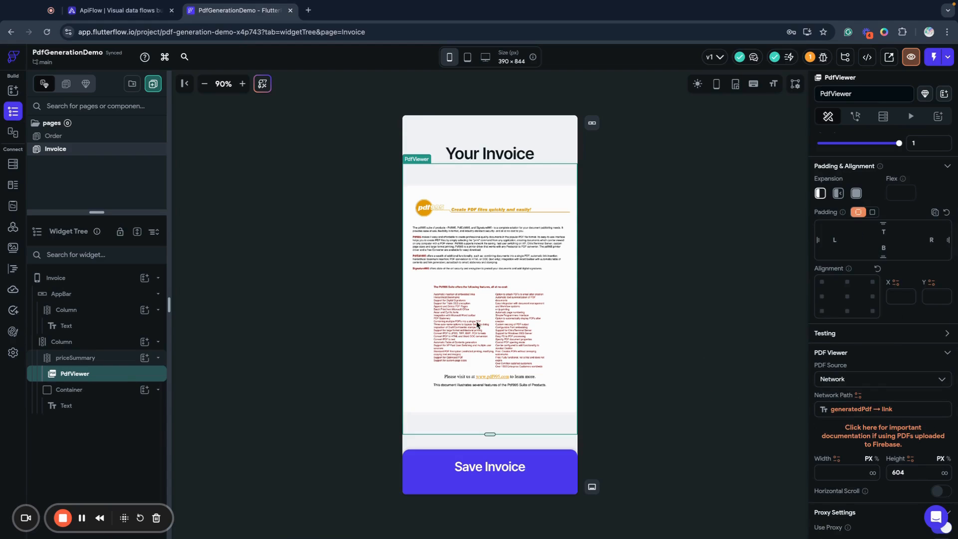
{"action": "scroll", "coordinate": [948, 321], "scroll_direction": "up", "scroll_amount": 1}
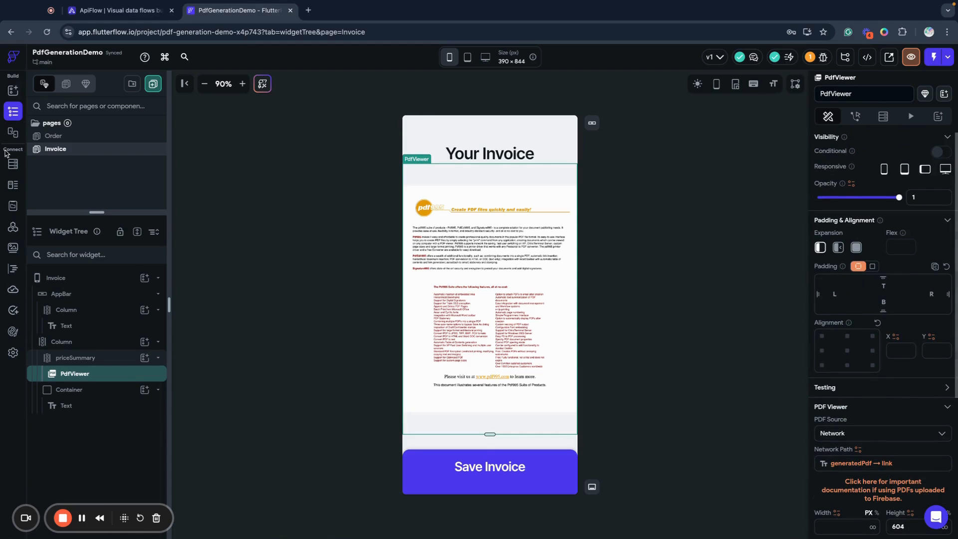
Return to the Order page and launch a test session of the app
{"action": "left_click", "coordinate": [53, 136]}
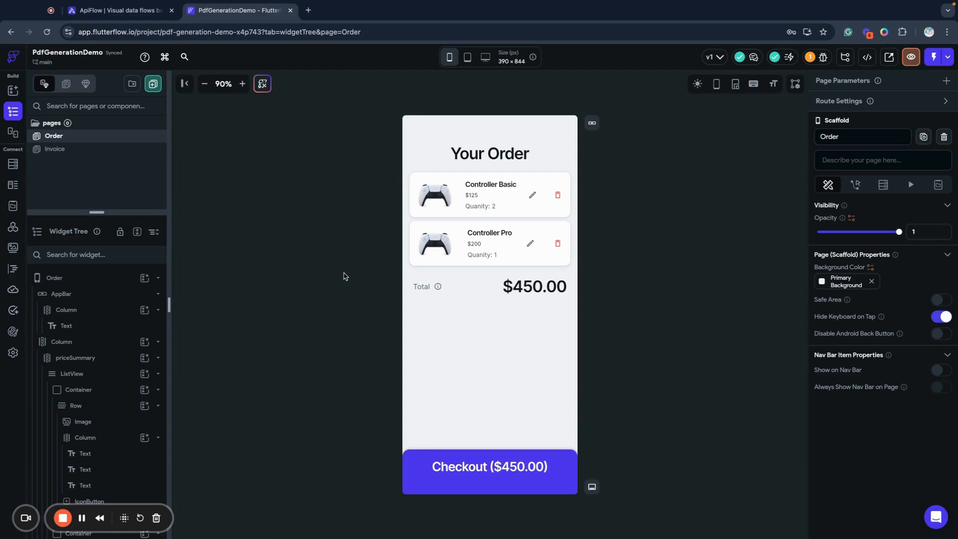
{"action": "left_click", "coordinate": [941, 57]}
{"action": "left_click", "coordinate": [928, 85]}
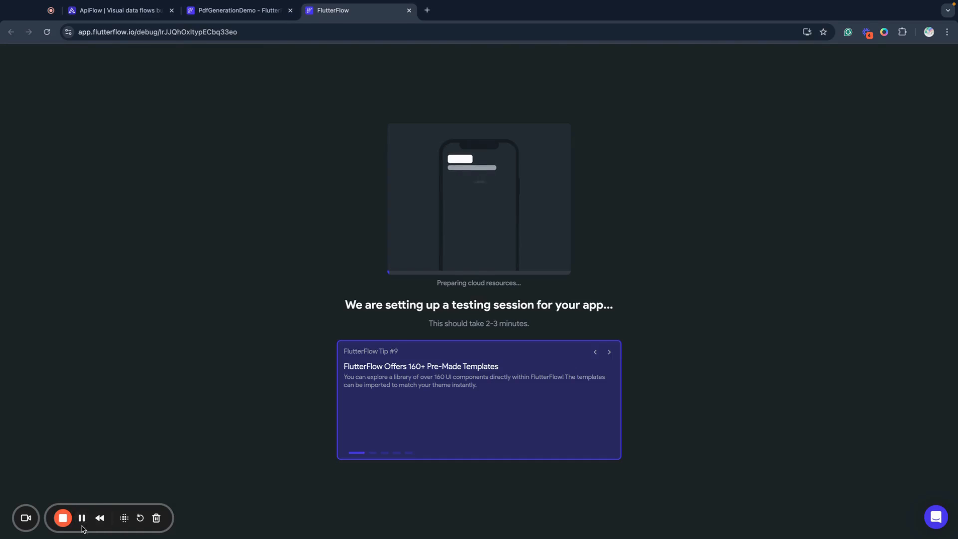
Reduce the test preview to 90%, run the checkout of the order, and examine the invoice and the generatedPdf App State values
{"action": "left_click", "coordinate": [83, 519]}
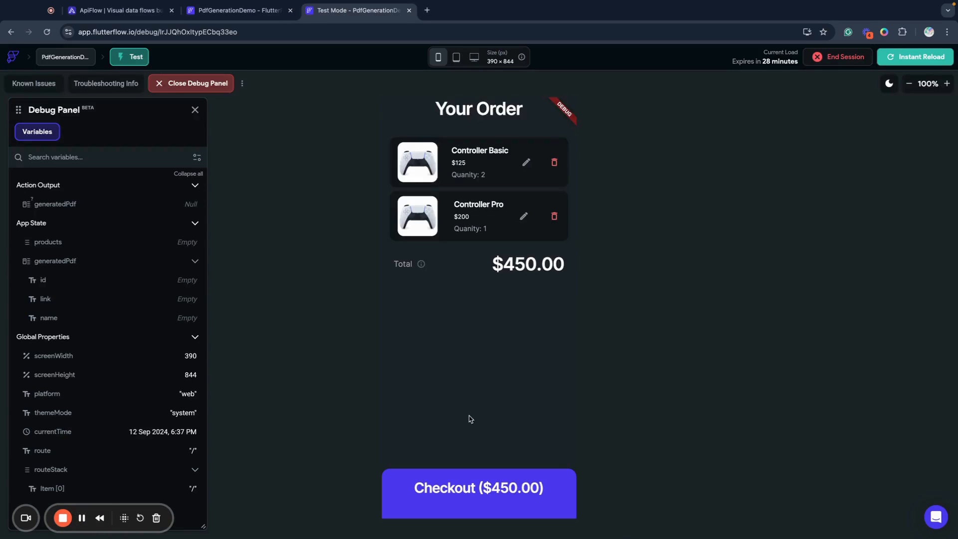
{"action": "left_click", "coordinate": [909, 83]}
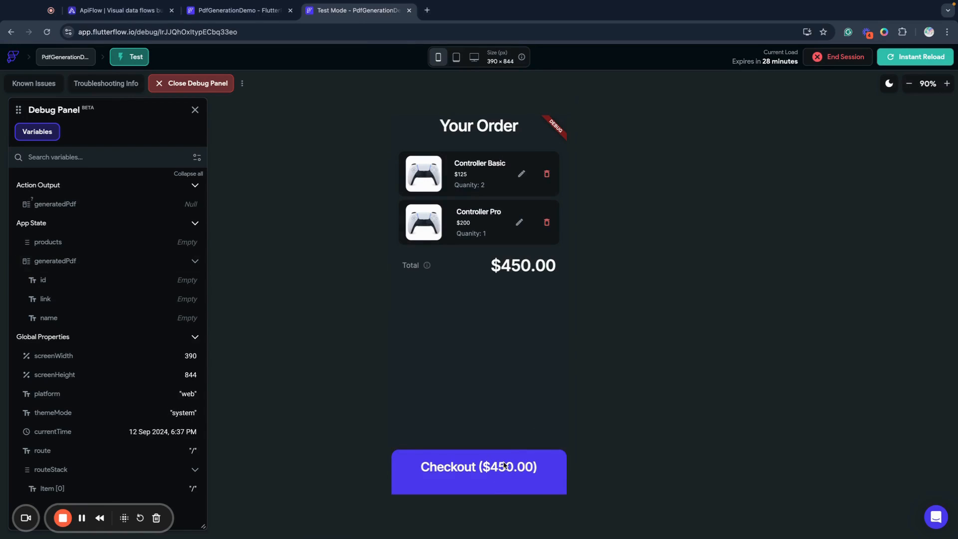
{"action": "left_click", "coordinate": [519, 473]}
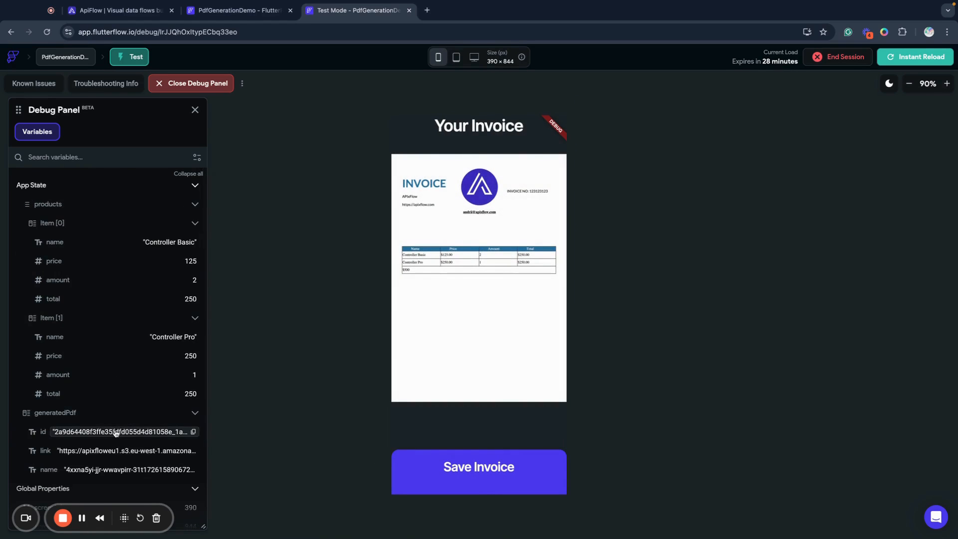
{"action": "scroll", "coordinate": [95, 389], "scroll_direction": "down", "scroll_amount": 3}
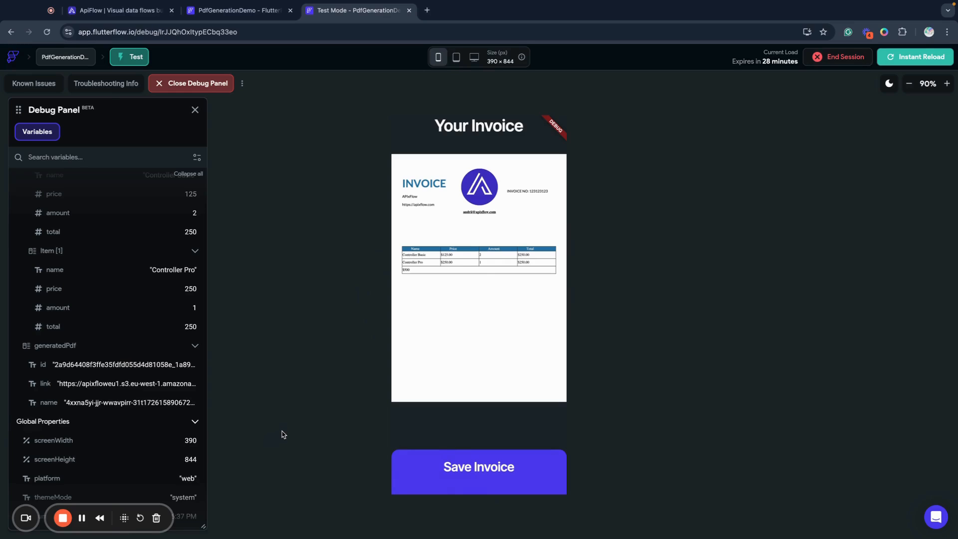
Switch to the APIxFlow project and review its FlutterFlow instructions for the data types and the generatePdf custom action
{"action": "left_click", "coordinate": [243, 11]}
{"action": "left_click", "coordinate": [128, 7]}
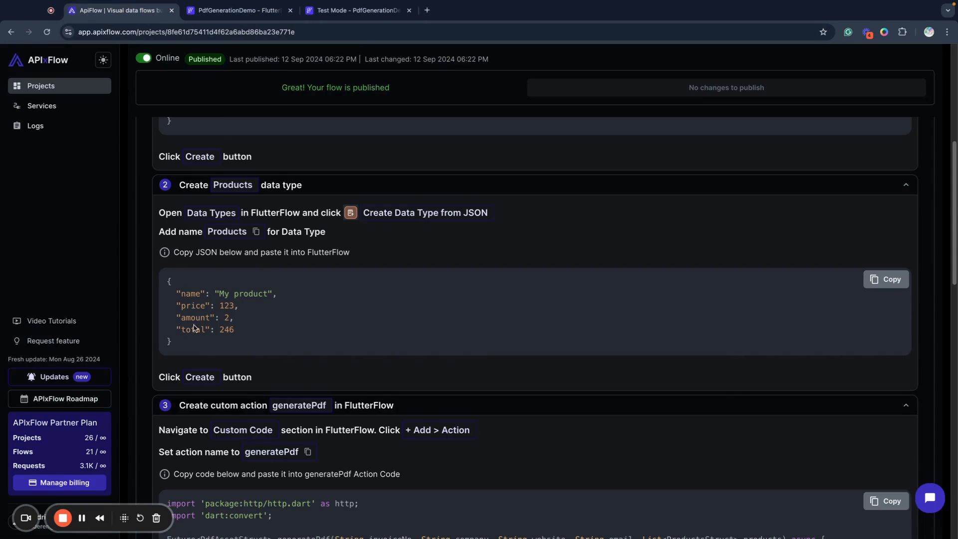
{"action": "scroll", "coordinate": [212, 343], "scroll_direction": "up", "scroll_amount": 5}
{"action": "scroll", "coordinate": [315, 399], "scroll_direction": "down", "scroll_amount": 15}
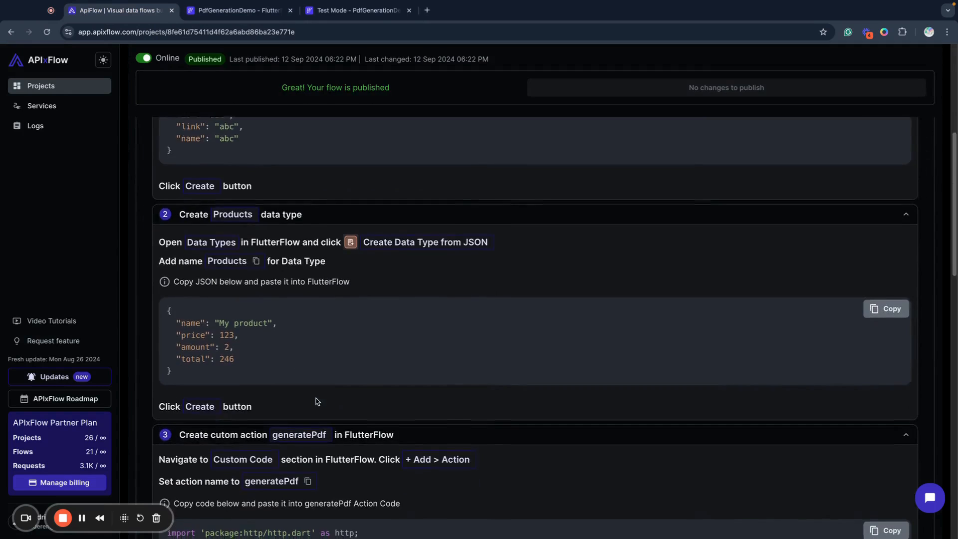
{"action": "scroll", "coordinate": [316, 398], "scroll_direction": "up", "scroll_amount": 6}
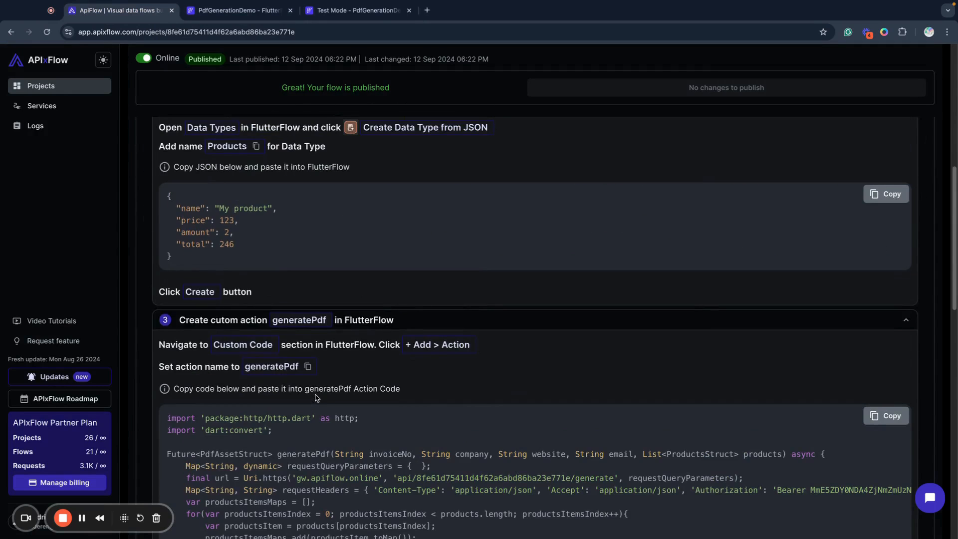
{"action": "scroll", "coordinate": [315, 397], "scroll_direction": "up", "scroll_amount": 10}
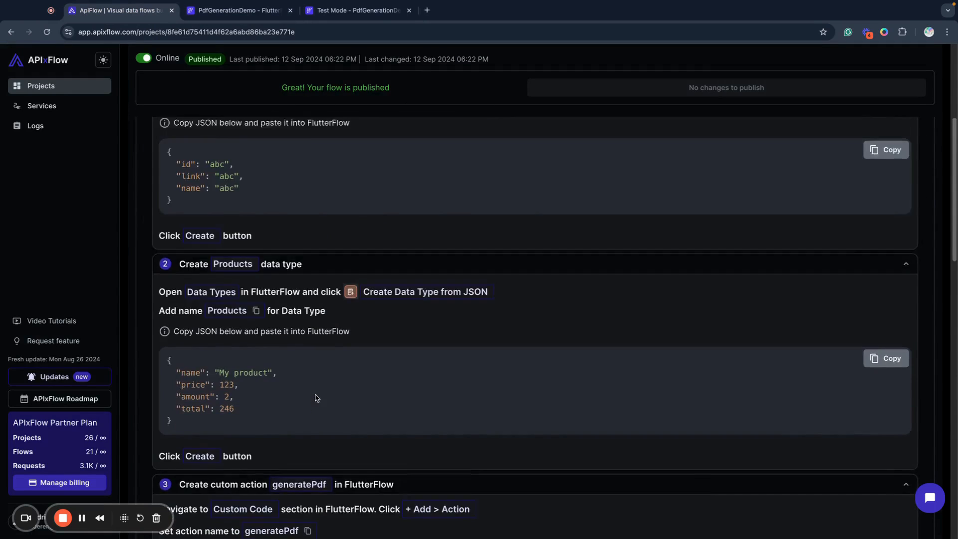
{"action": "scroll", "coordinate": [315, 397], "scroll_direction": "down", "scroll_amount": 5}
{"action": "scroll", "coordinate": [315, 398], "scroll_direction": "down", "scroll_amount": 10}
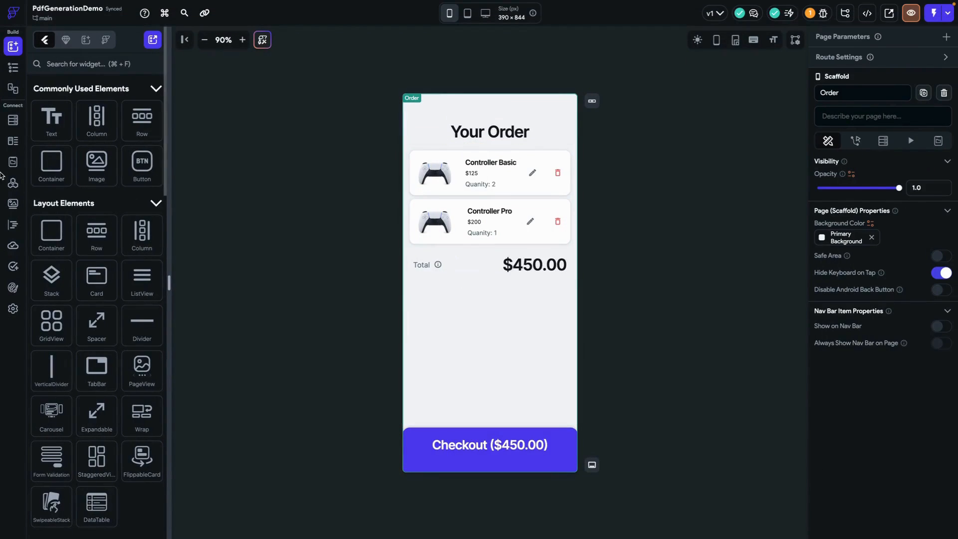
Open FlutterFlow's custom code section and copy the complete downloadAndSaveFile.dart code from the GitHub Gist page
{"action": "left_click", "coordinate": [15, 225]}
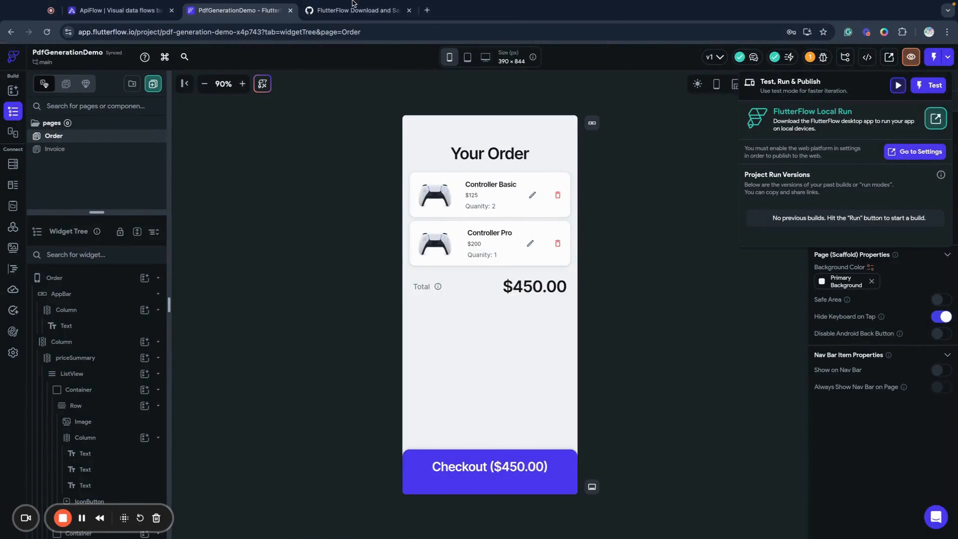
{"action": "left_click", "coordinate": [355, 26]}
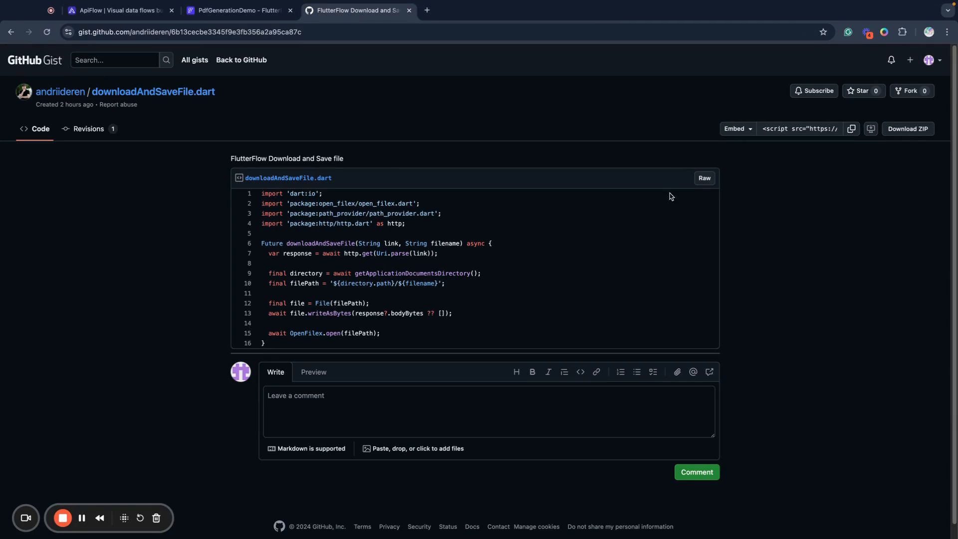
{"action": "left_click_drag", "start_coordinate": [277, 344], "coordinate": [259, 196]}
{"action": "key", "text": "ctrl+c"}
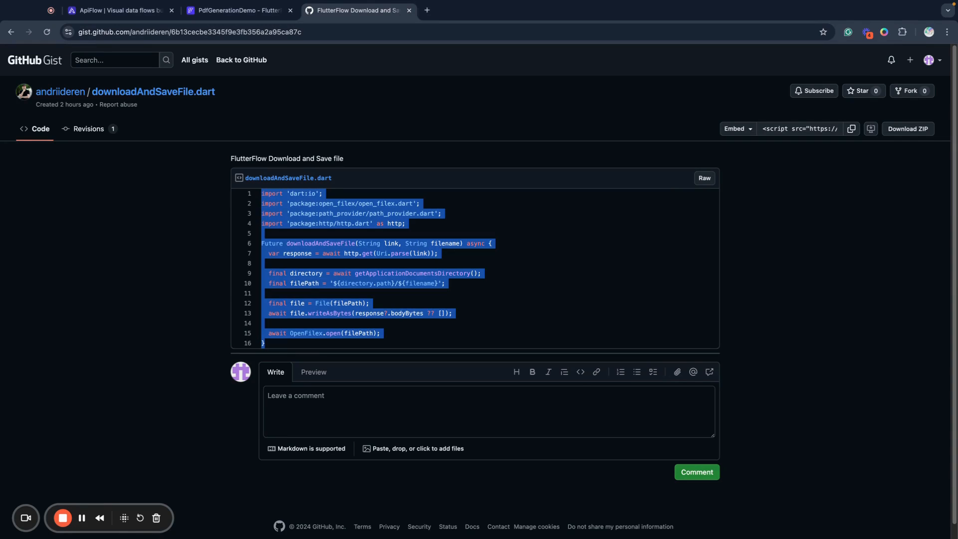
{"action": "key", "text": "ctrl+Right"}
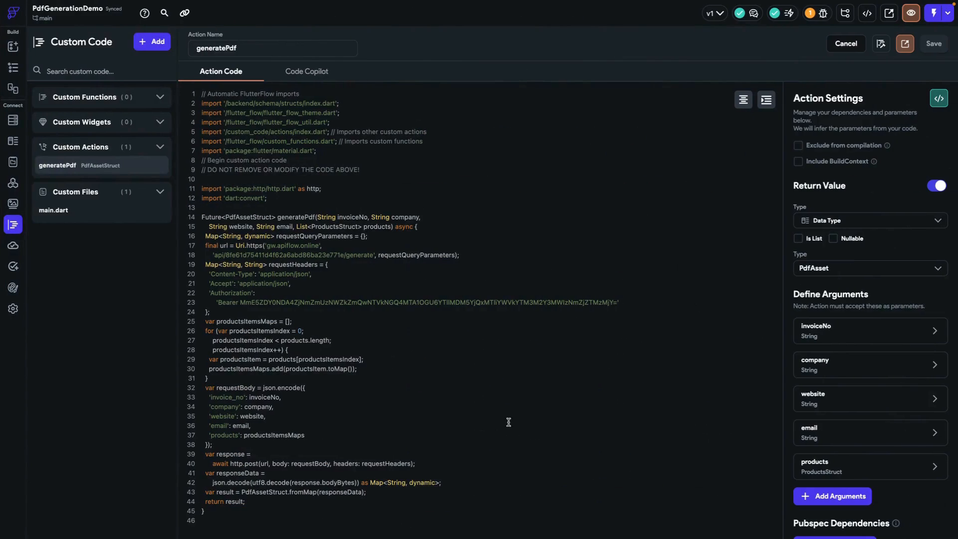
Create a new custom action in FlutterFlow and name it downloadAndSaveFile
{"action": "left_click", "coordinate": [150, 41]}
{"action": "left_click", "coordinate": [143, 109]}
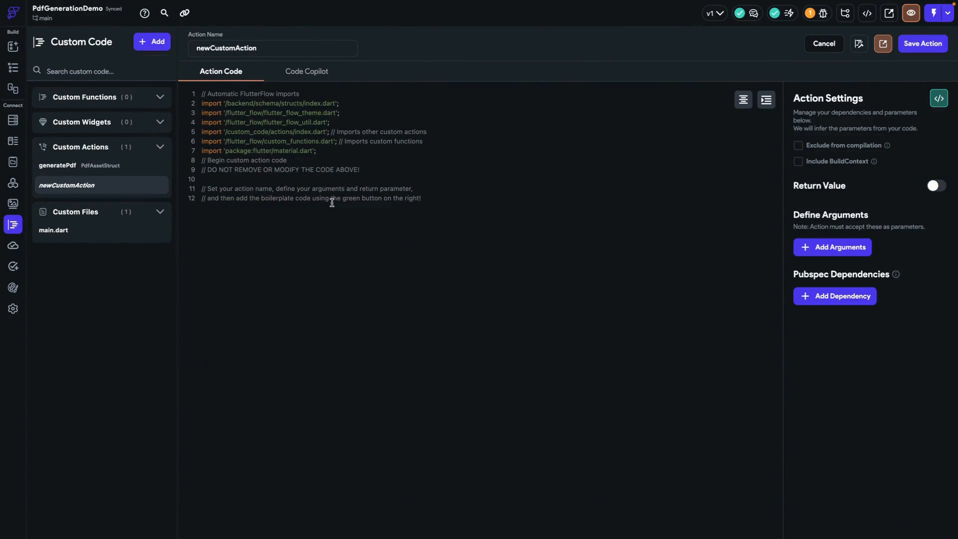
{"action": "double_click", "coordinate": [227, 53]}
{"action": "type", "text": "downloadAndSaveFile"}
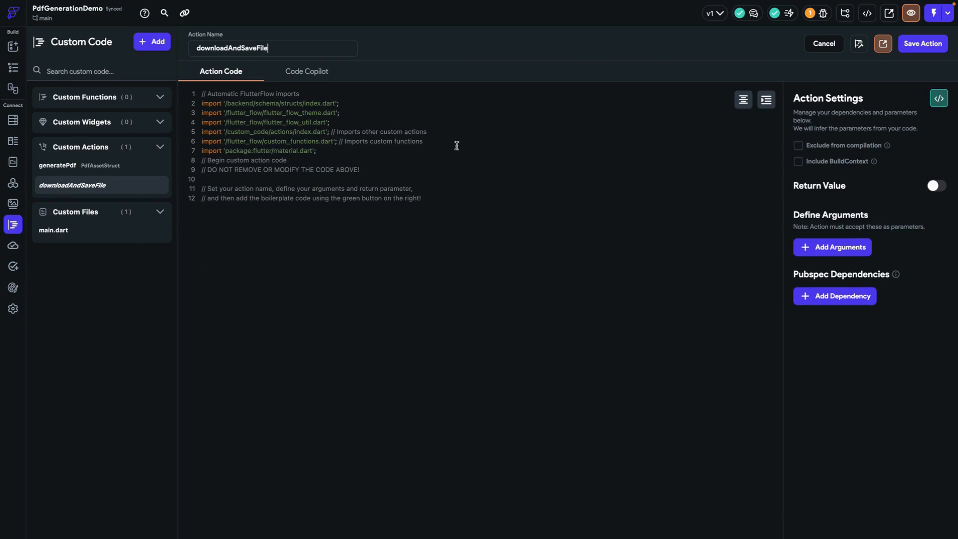
Replace the placeholder comments in the downloadAndSaveFile action code with the copied Gist code
{"action": "left_click", "coordinate": [452, 193]}
{"action": "left_click_drag", "start_coordinate": [452, 193], "coordinate": [182, 184]}
{"action": "key", "text": "ctrl+v"}
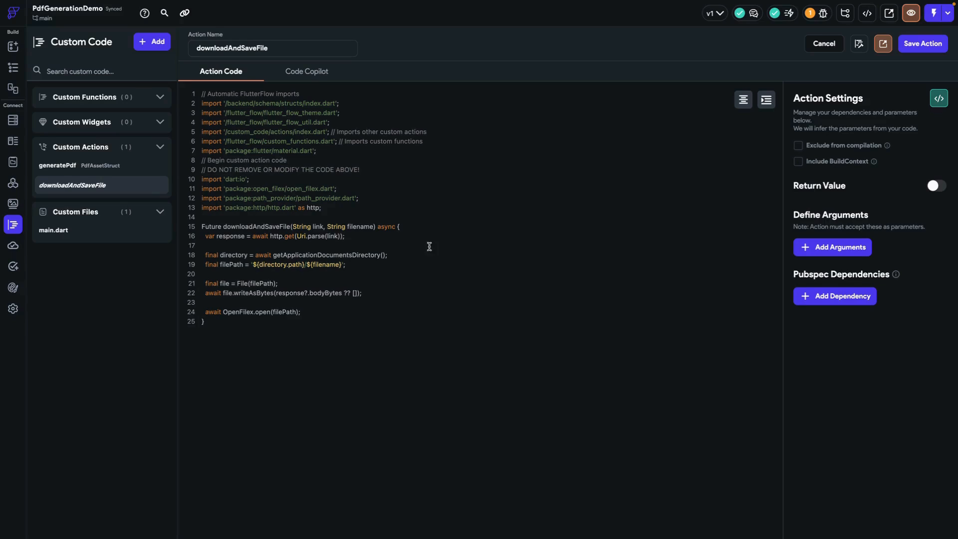
Add the open_filex pubspec dependency and save the custom action, accepting the parameters from the code
{"action": "double_click", "coordinate": [262, 189]}
{"action": "key", "text": "ctrl+c"}
{"action": "left_click", "coordinate": [823, 296]}
{"action": "key", "text": "ctrl+v"}
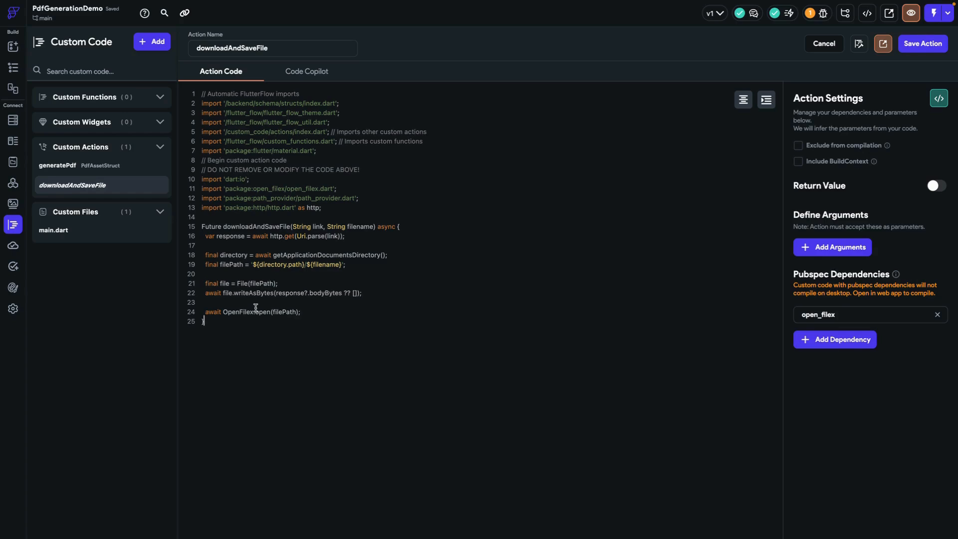
{"action": "left_click", "coordinate": [925, 43]}
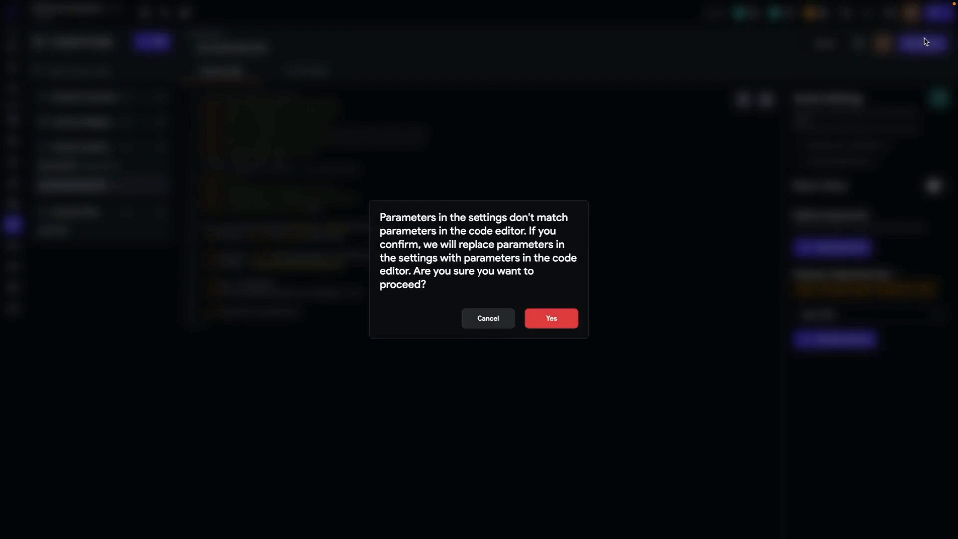
{"action": "left_click", "coordinate": [558, 322]}
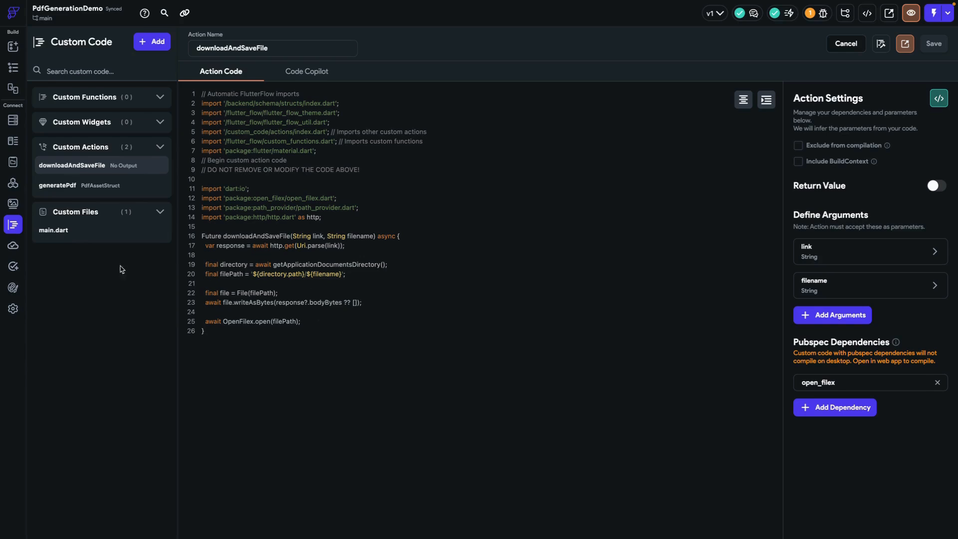
Add an On Tap action running the custom action downloadAndSaveFile to the Save Invoice container on the Invoice page
{"action": "left_click", "coordinate": [13, 68]}
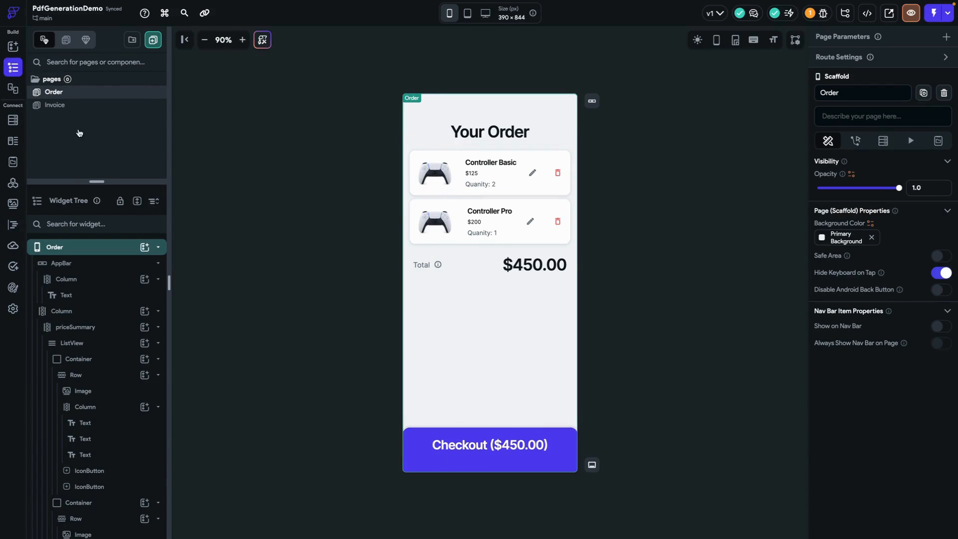
{"action": "left_click", "coordinate": [64, 106]}
{"action": "left_click", "coordinate": [534, 454]}
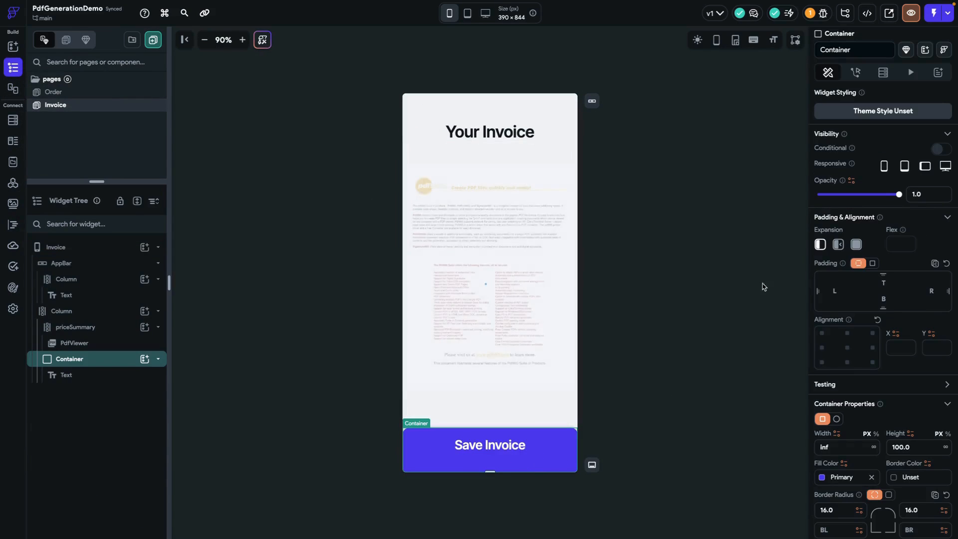
{"action": "left_click", "coordinate": [856, 72]}
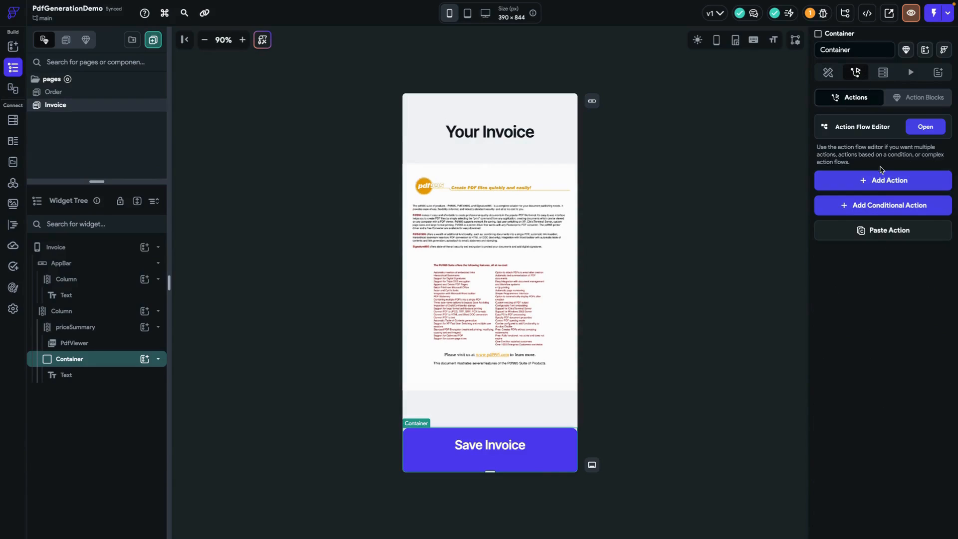
{"action": "left_click", "coordinate": [879, 181]}
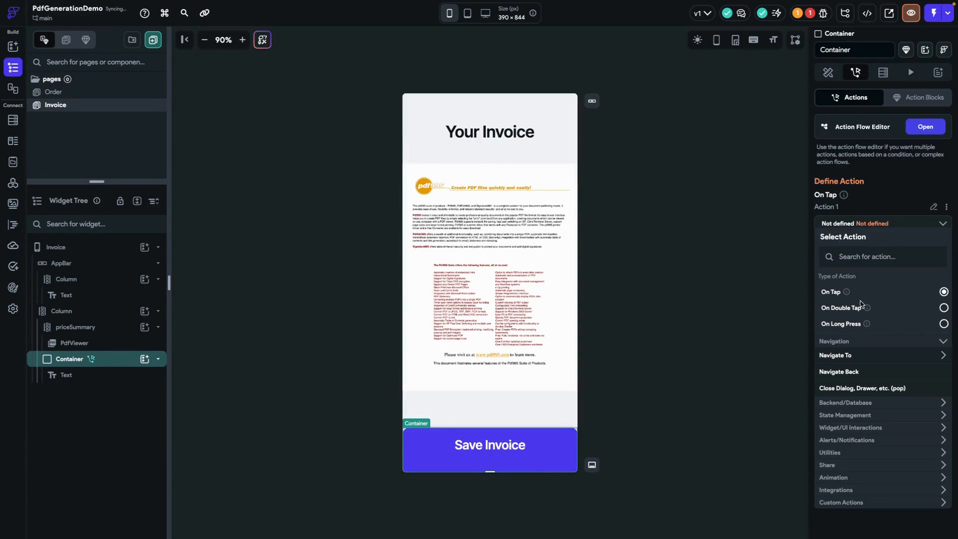
{"action": "scroll", "coordinate": [865, 415], "scroll_direction": "down", "scroll_amount": 2}
{"action": "left_click", "coordinate": [845, 387]}
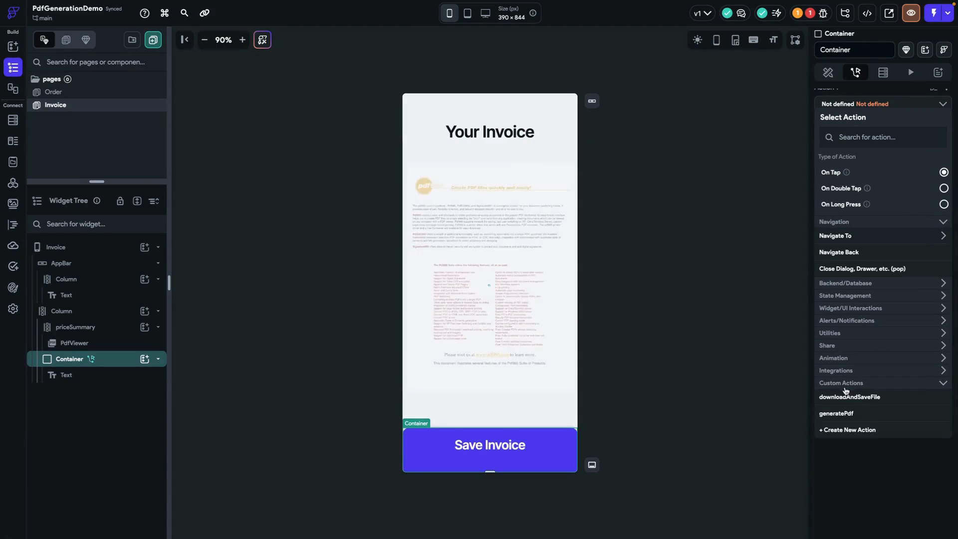
{"action": "left_click", "coordinate": [850, 399]}
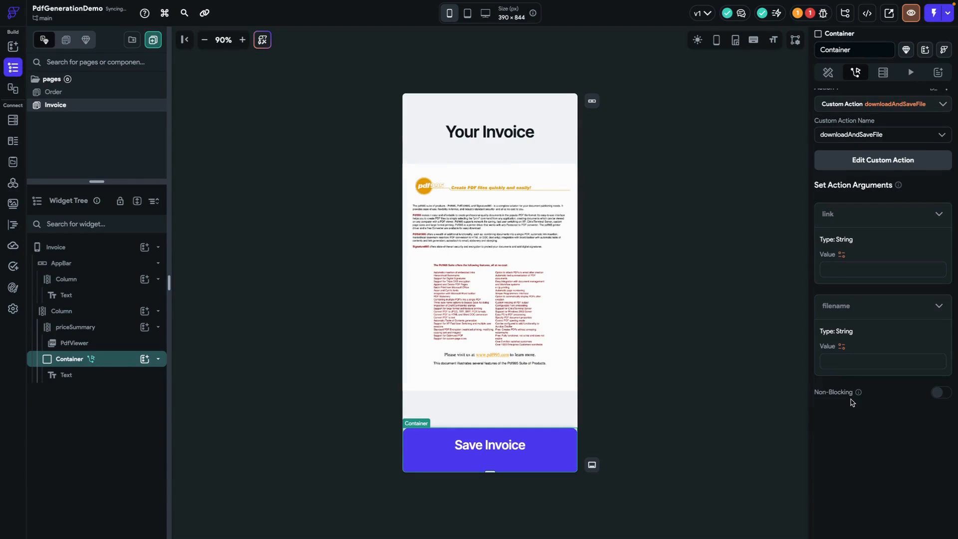
Bind the action's link argument to the link field of the generatedPdf app state variable
{"action": "left_click", "coordinate": [841, 255]}
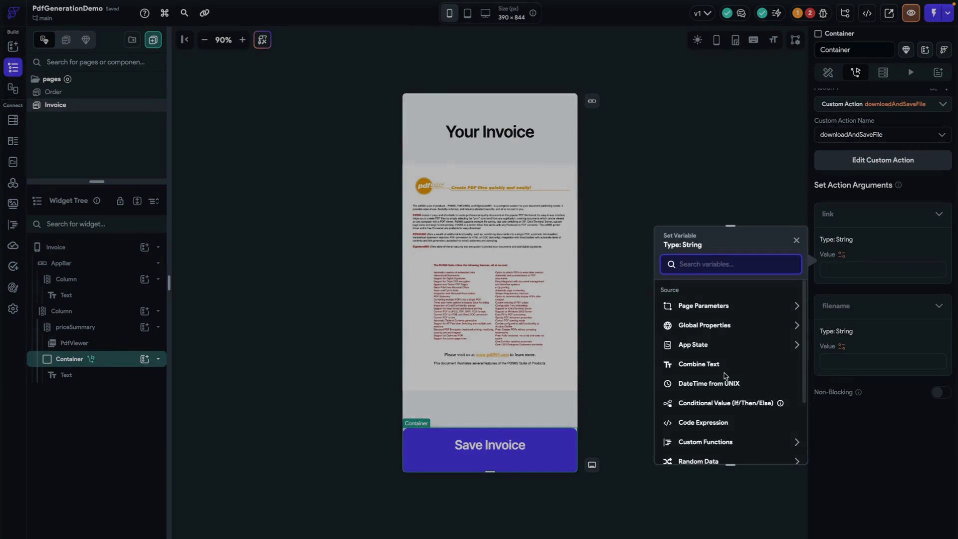
{"action": "left_click", "coordinate": [694, 344]}
{"action": "left_click", "coordinate": [700, 393]}
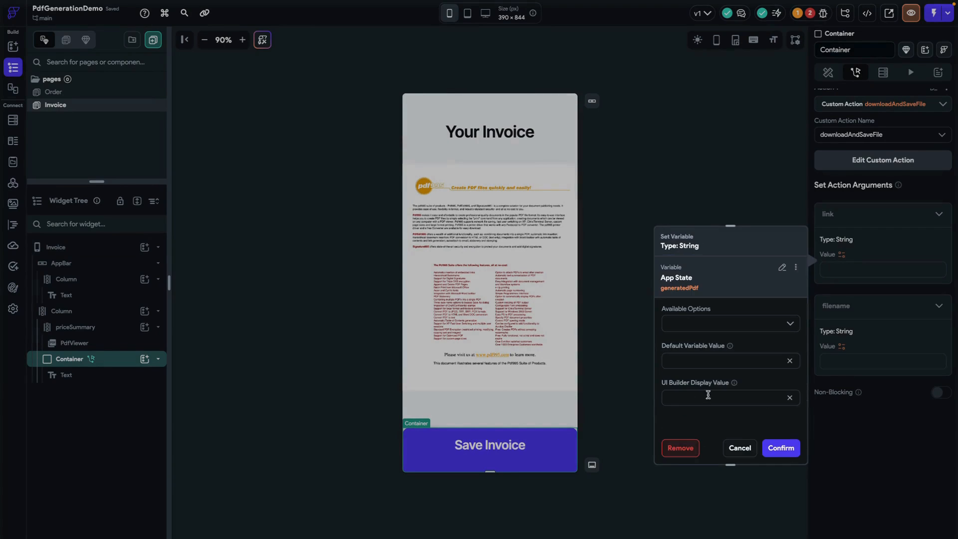
{"action": "left_click", "coordinate": [698, 328]}
{"action": "left_click", "coordinate": [691, 345]}
{"action": "left_click", "coordinate": [687, 354]}
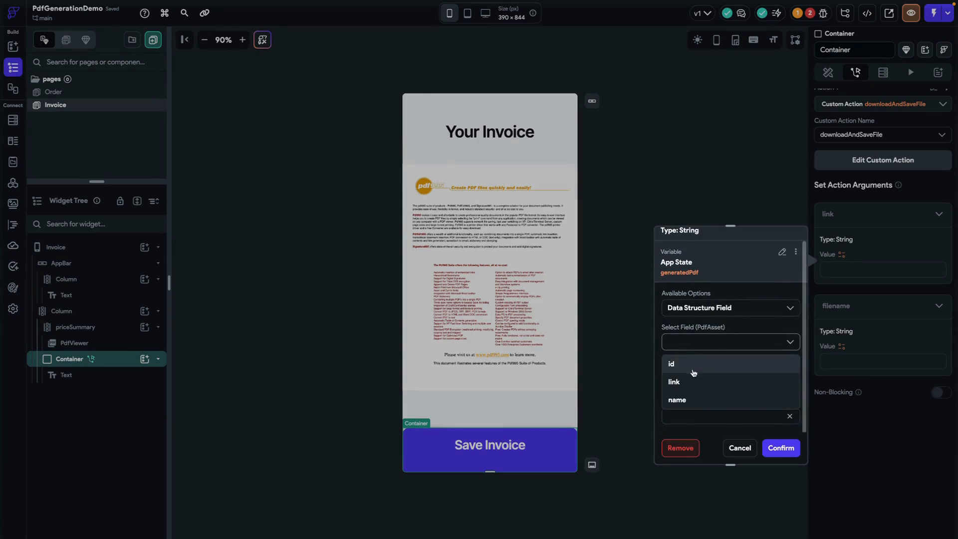
{"action": "left_click", "coordinate": [688, 379]}
{"action": "left_click", "coordinate": [781, 448]}
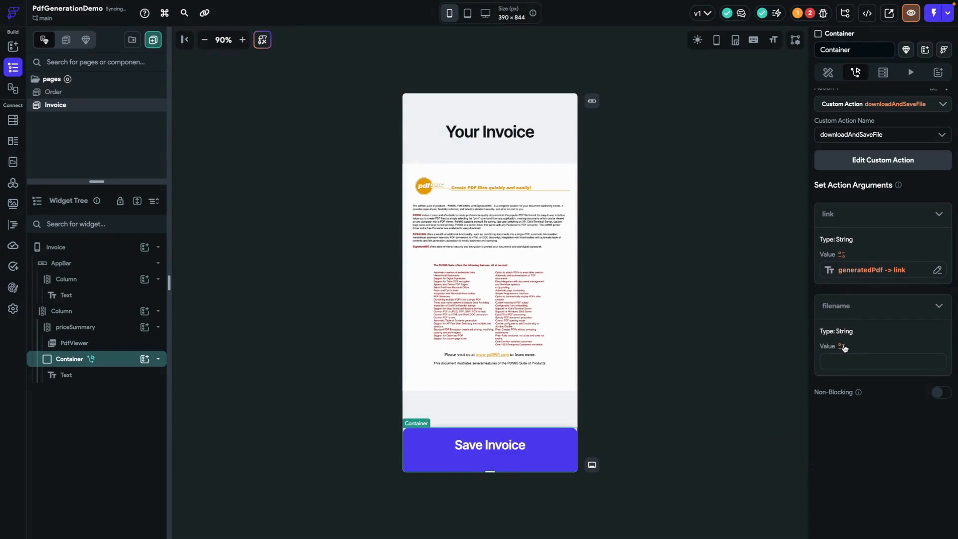
Bind the action's filename argument to the name field of the generatedPdf app state variable
{"action": "left_click", "coordinate": [840, 348]}
{"action": "left_click", "coordinate": [736, 416]}
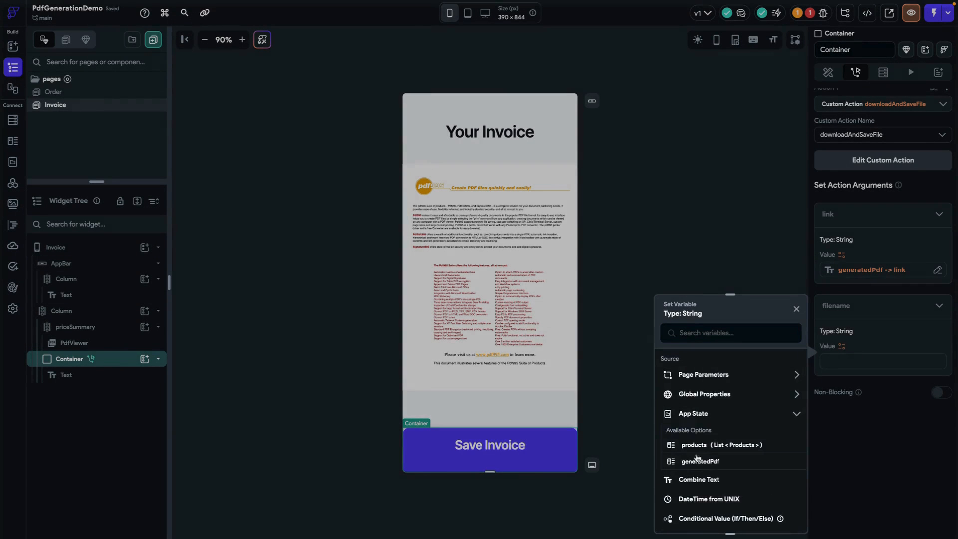
{"action": "left_click", "coordinate": [698, 462]}
{"action": "left_click", "coordinate": [687, 395]}
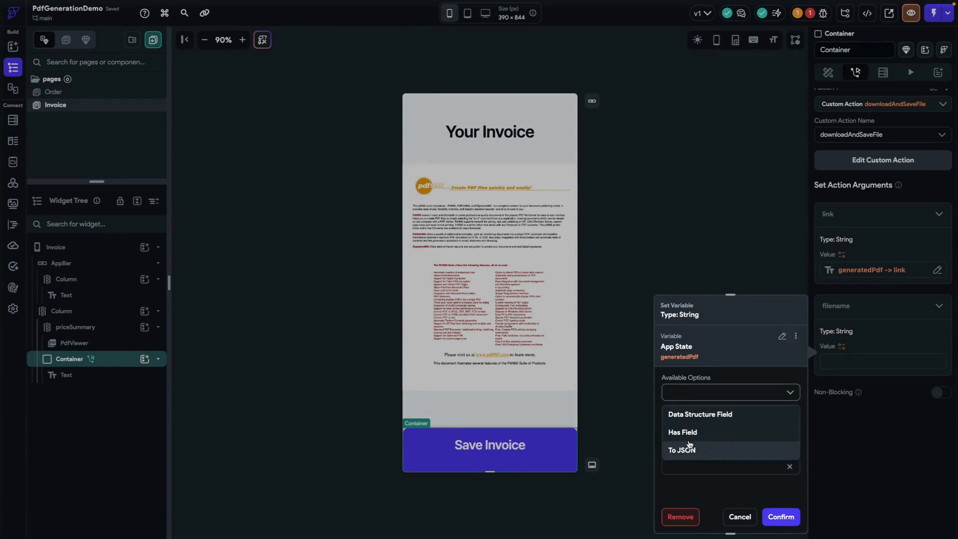
{"action": "left_click", "coordinate": [690, 414]}
{"action": "left_click", "coordinate": [690, 428]}
{"action": "left_click", "coordinate": [687, 471]}
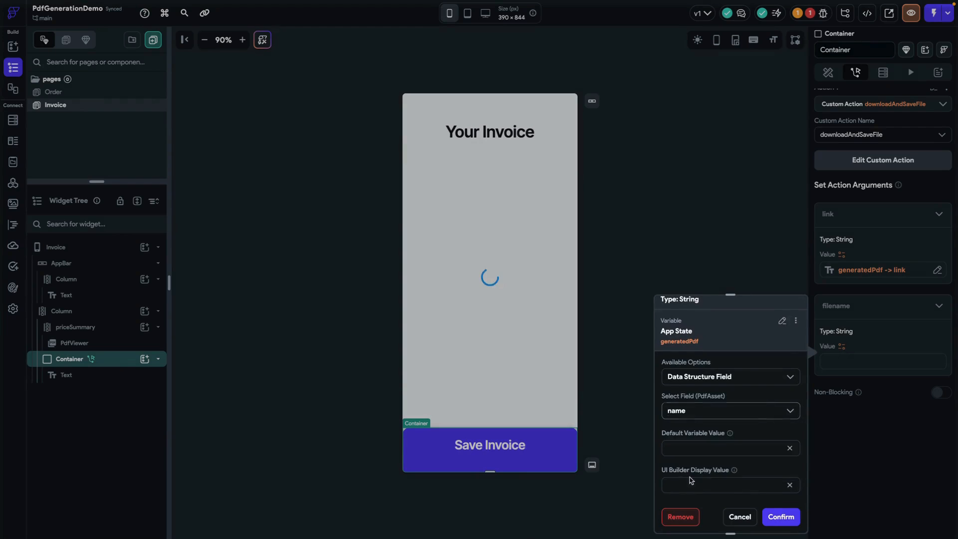
{"action": "left_click", "coordinate": [789, 518]}
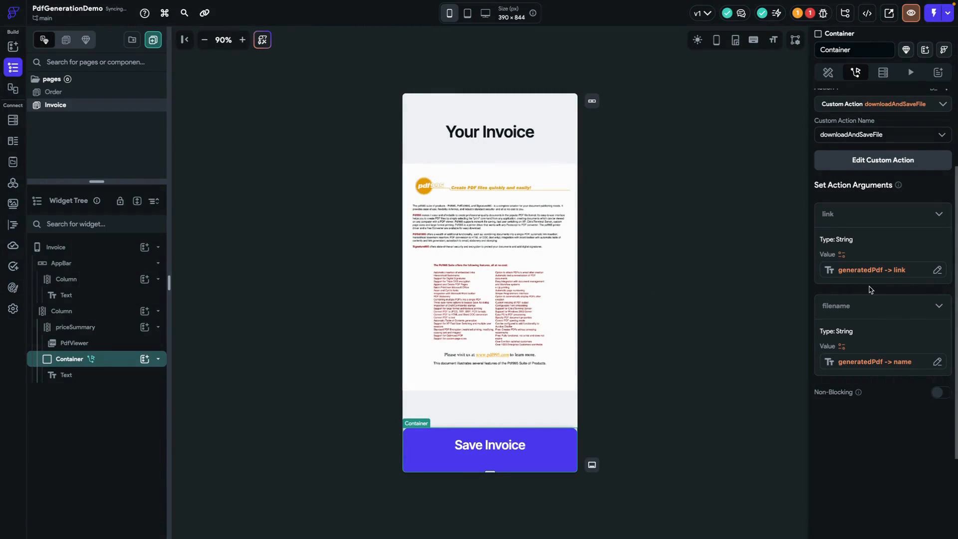
Launch the iOS Simulator for a local run of the project and return to the FlutterFlow desktop app
{"action": "left_click", "coordinate": [762, 206]}
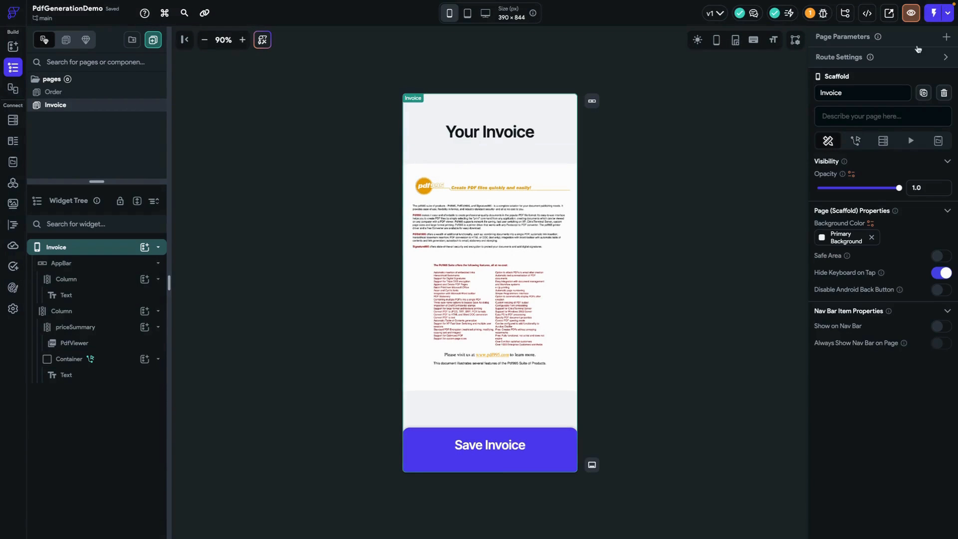
{"action": "left_click", "coordinate": [948, 15]}
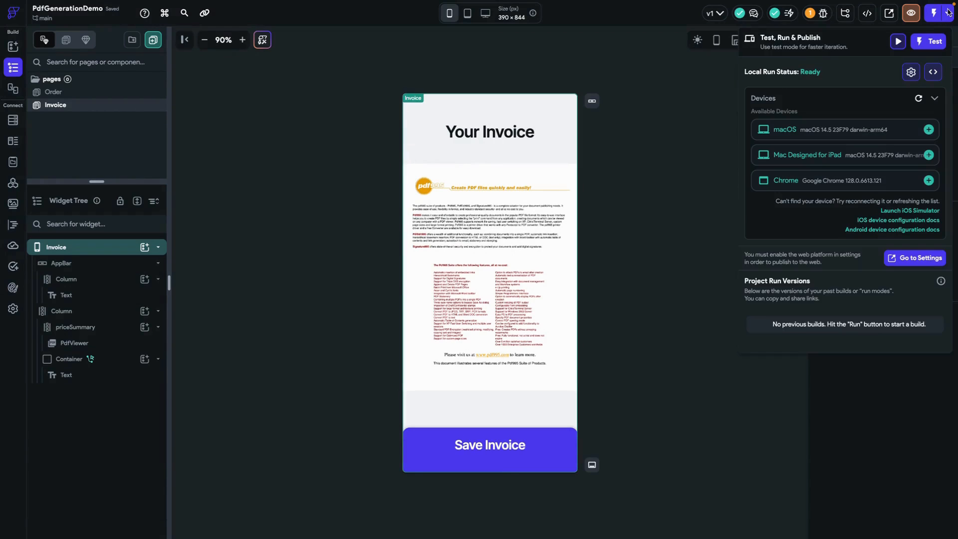
{"action": "left_click", "coordinate": [893, 211]}
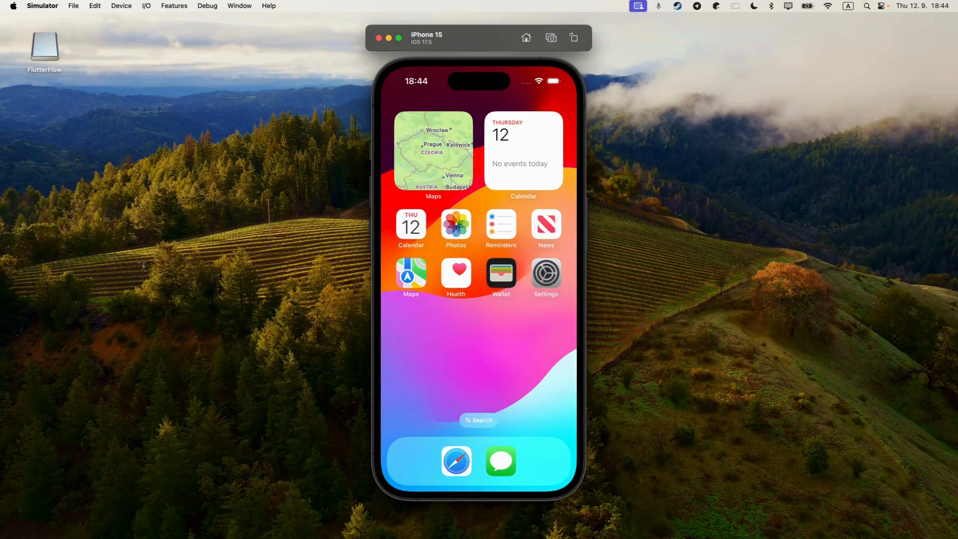
{"action": "key", "text": "ctrl+Right"}
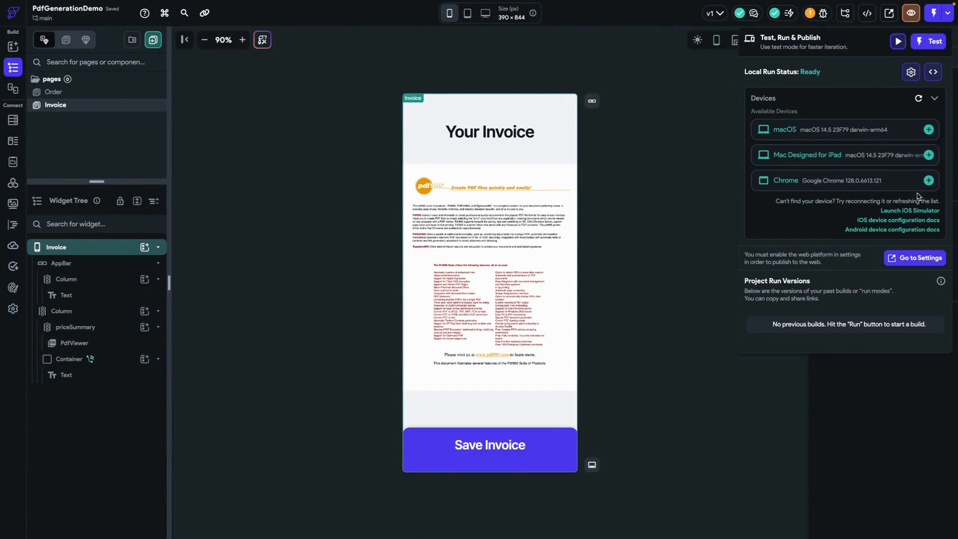
Refresh the local run devices, select the iPhone 15 simulator and start the local run on it
{"action": "left_click", "coordinate": [918, 99]}
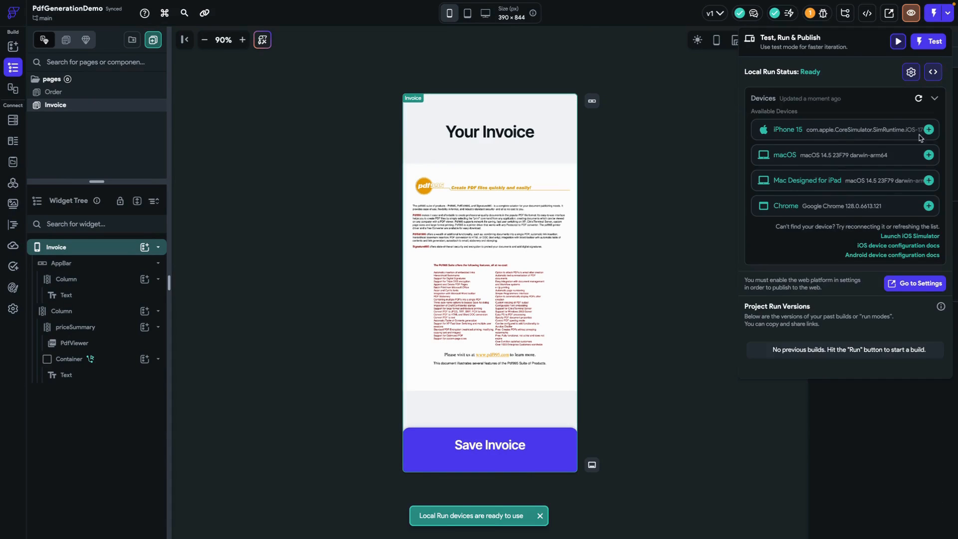
{"action": "left_click", "coordinate": [930, 132]}
{"action": "left_click", "coordinate": [922, 114]}
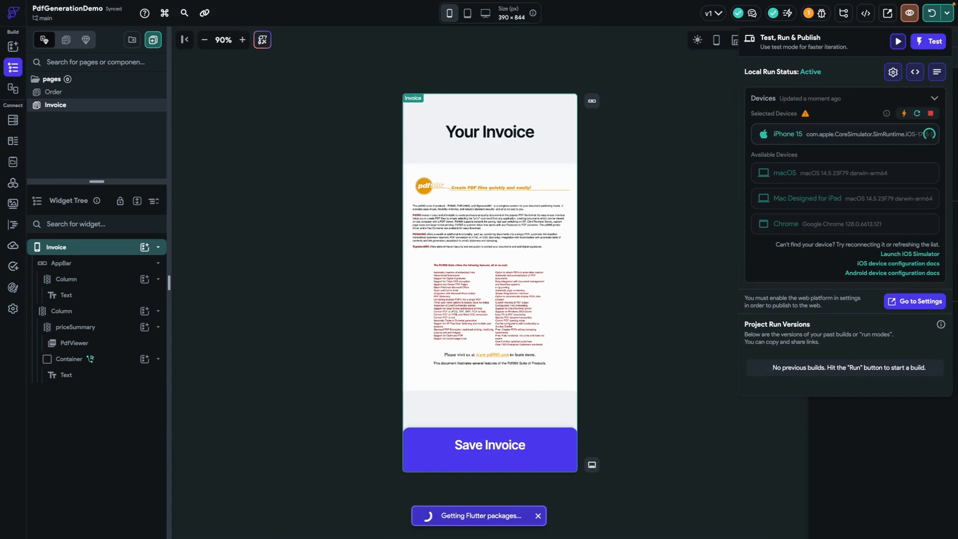
{"action": "key", "text": "ctrl+Left"}
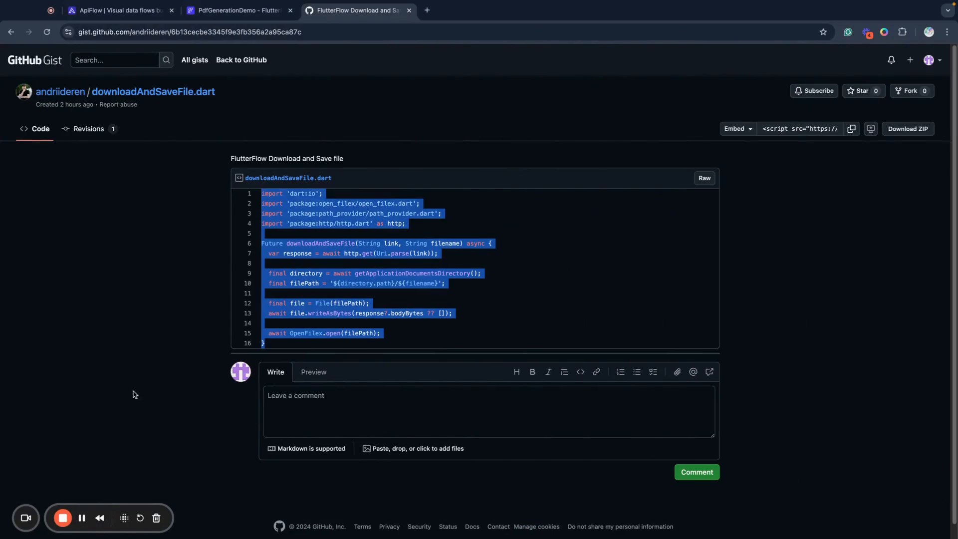
{"action": "left_click", "coordinate": [82, 518]}
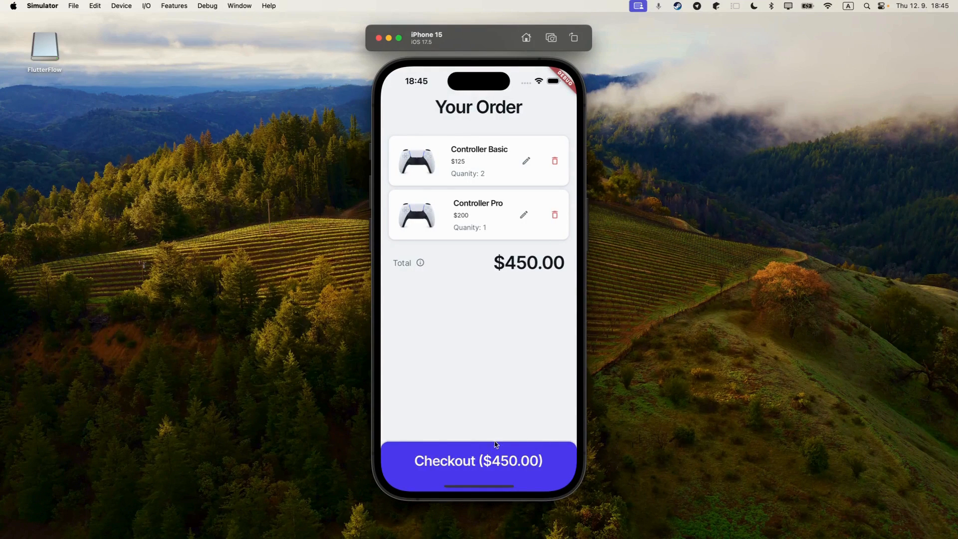
In the iPhone 15 simulator, check out the order to generate the invoice and save the invoice to test the download
{"action": "left_click", "coordinate": [490, 465]}
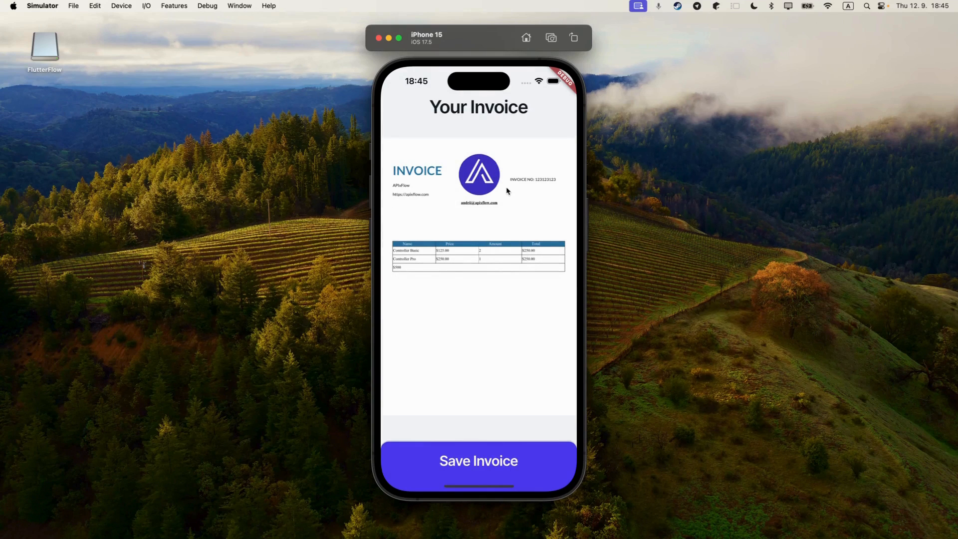
{"action": "left_click", "coordinate": [492, 464]}
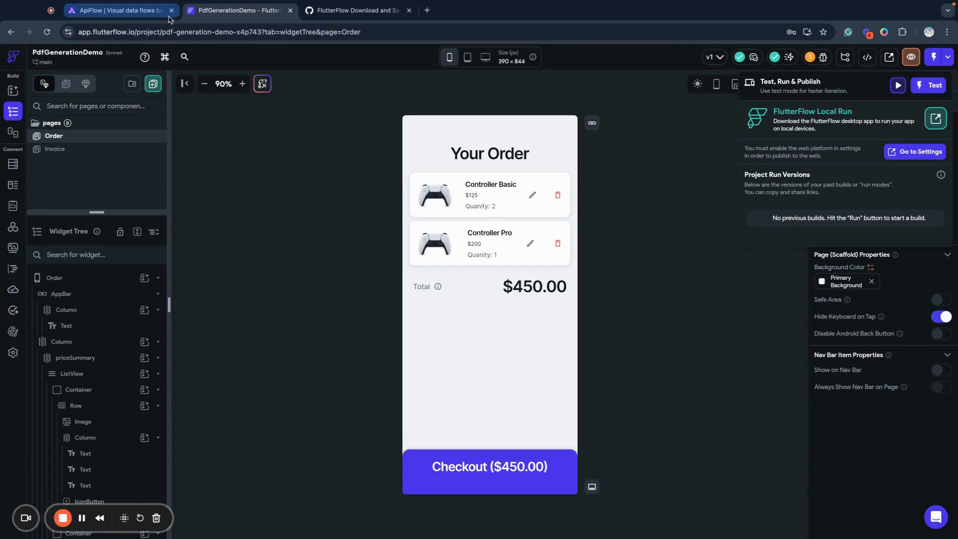
Switch to the APIxFlow project in the browser and review the invoice document template and its FlutterFlow data fields
{"action": "left_click", "coordinate": [152, 14]}
{"action": "scroll", "coordinate": [509, 373], "scroll_direction": "down", "scroll_amount": 7}
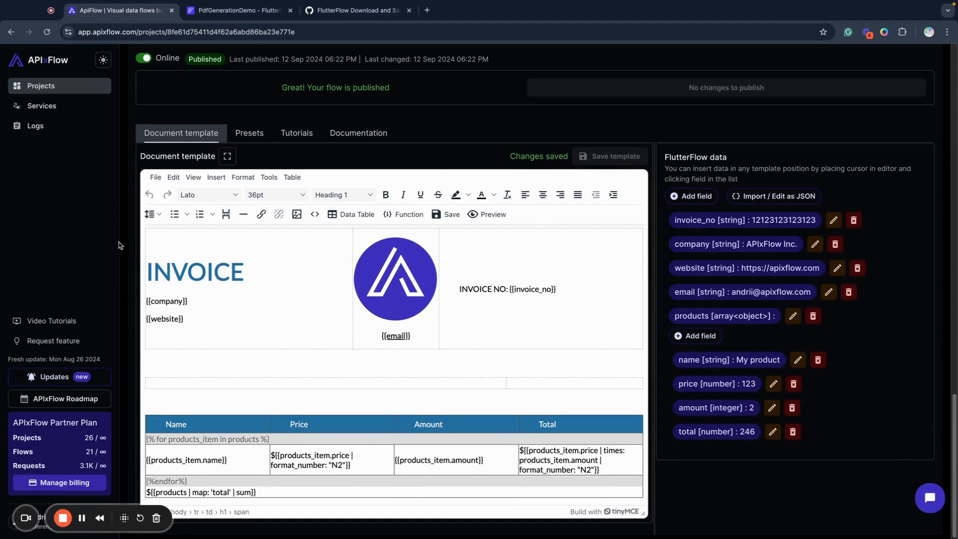